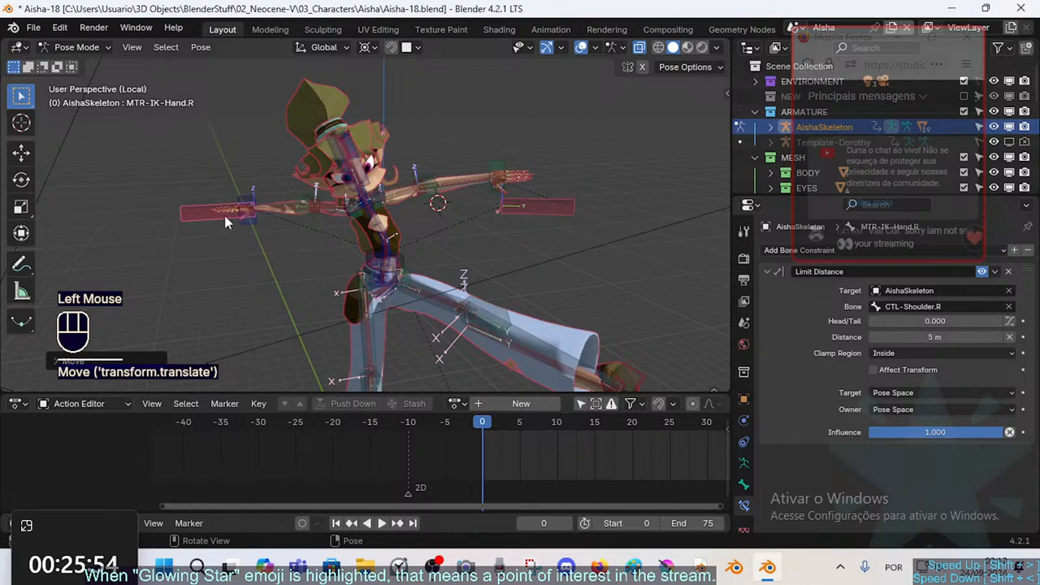
# Pose both arms by lowering the MTR-IK-Hand.R bone toward the hip and shifting the MTR-IK-Hand.L bone
pyautogui.click(226, 219)
pyautogui.press('g')
pyautogui.click(227, 253)
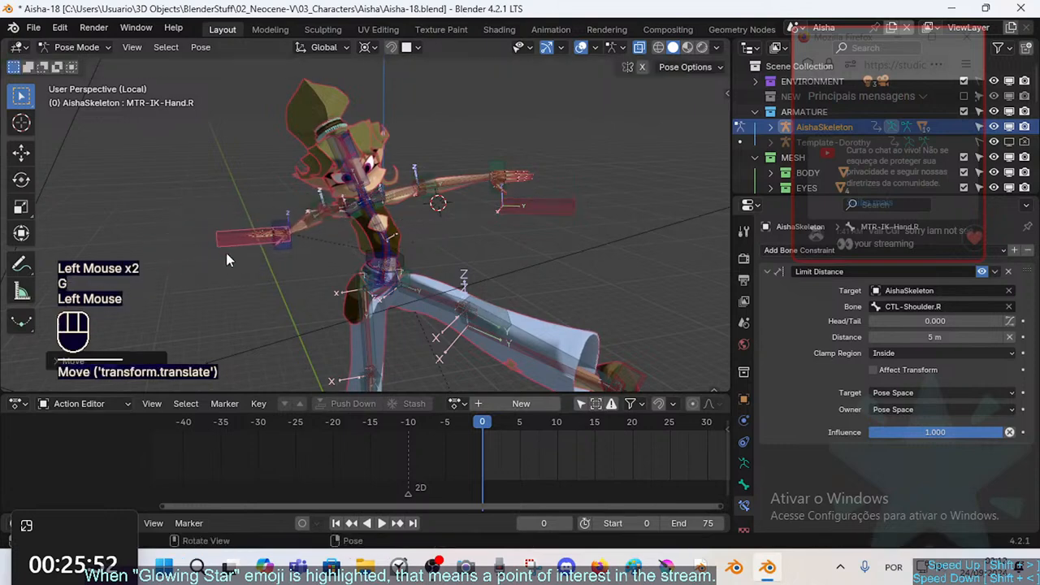
pyautogui.click(552, 216)
pyautogui.press('g')
pyautogui.click(525, 204)
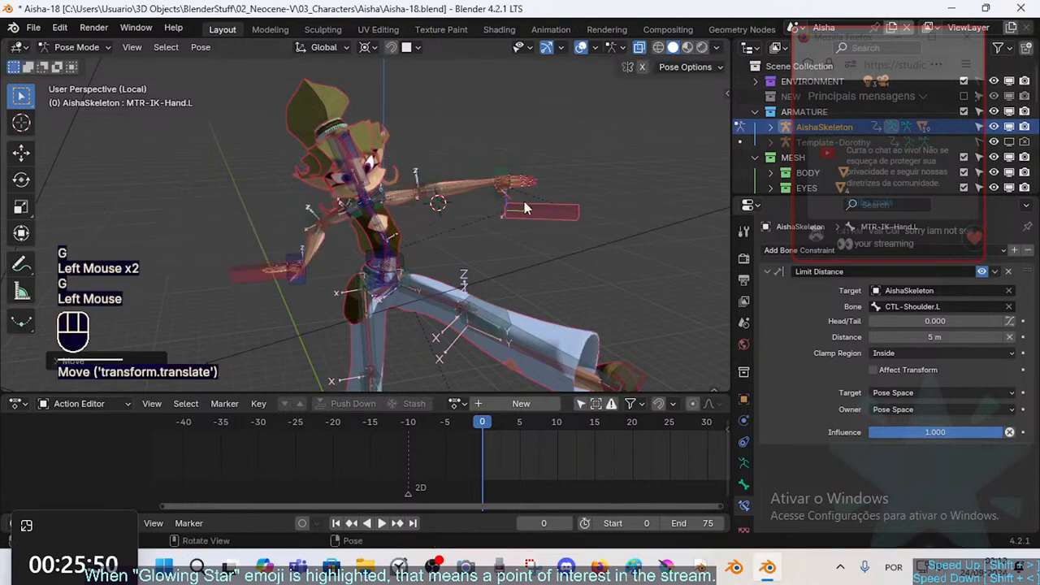
pyautogui.click(465, 186)
pyautogui.press('g')
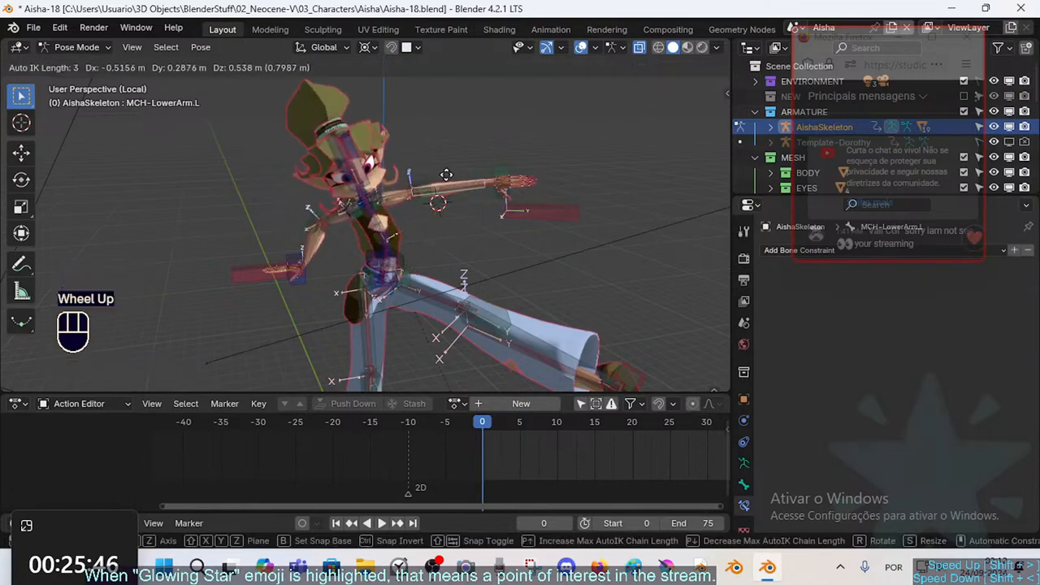
pyautogui.press('Escape')
# Move the MTR-IK-Hand.L bone with an Auto IK chain length of 4 so it pulls the torso along
pyautogui.keyDown('shift'); pyautogui.click(544, 213); pyautogui.keyUp('shift')
pyautogui.press('g')
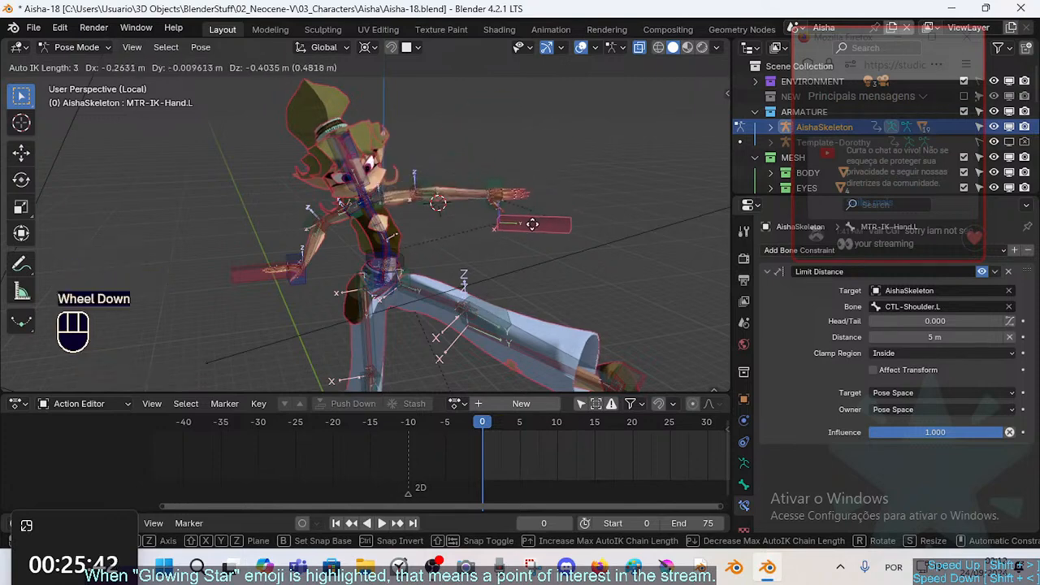
pyautogui.scroll(-1, 528, 226)
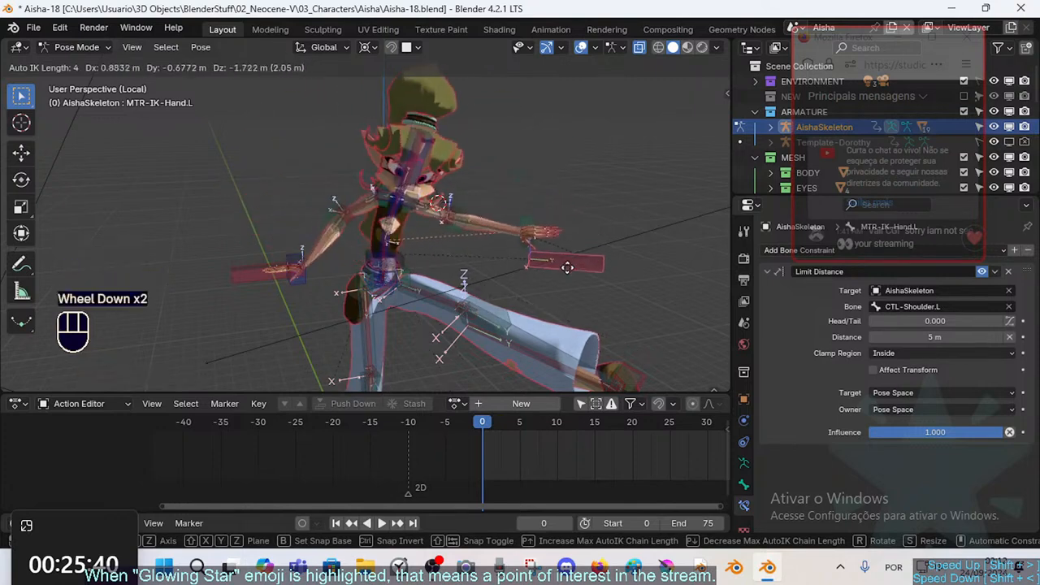
pyautogui.click(561, 230)
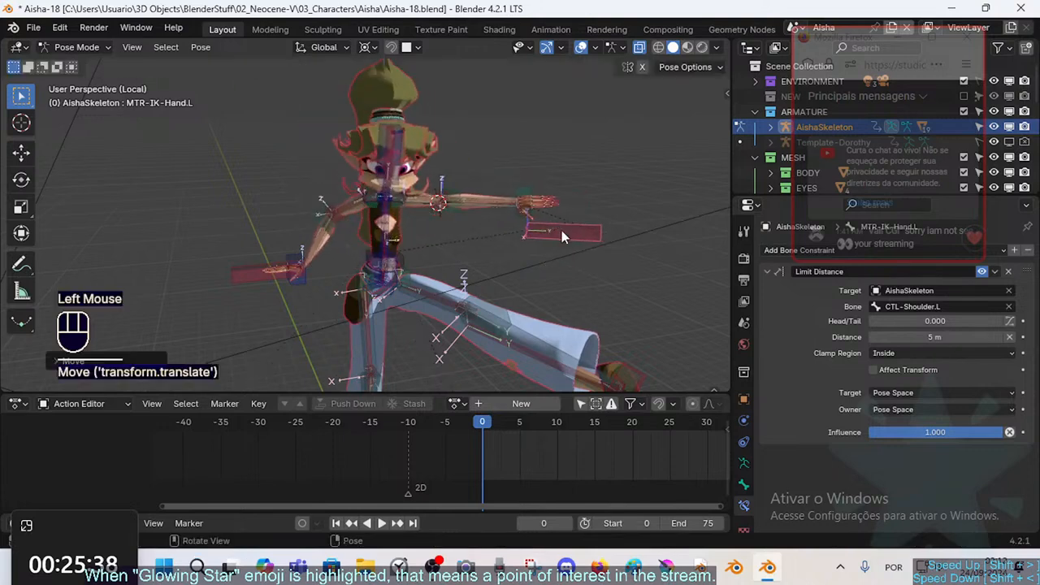
# Select all bones and clear their pose transforms
pyautogui.click(387, 130)
pyautogui.scroll(1, 387, 130)
pyautogui.press('a')
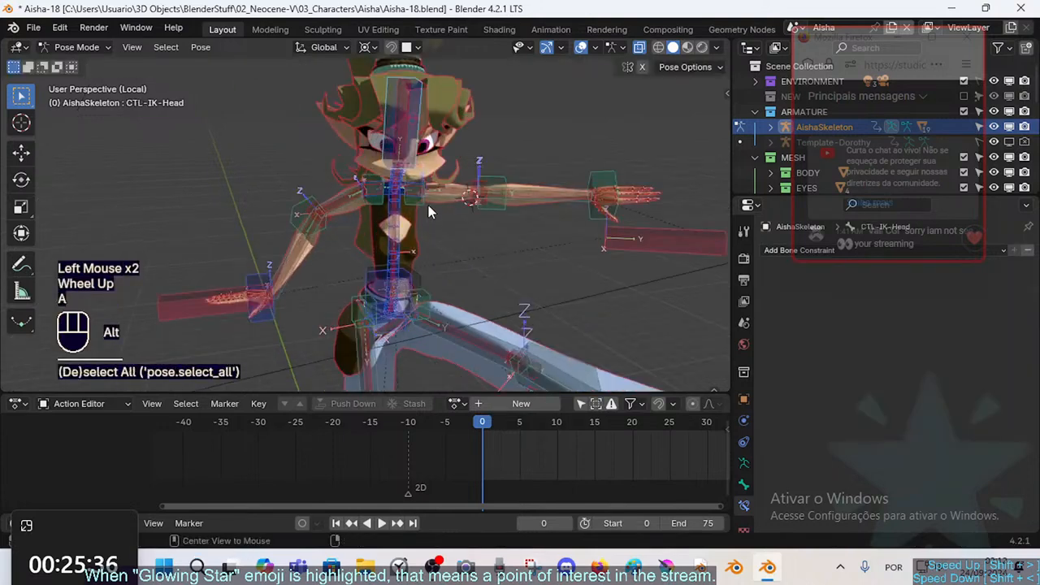
pyautogui.hotkey('alt', 'q')
pyautogui.hotkey('alt', 'q')
# Try rotating the CTL-IK-Head bone, both with a plain and with a trackball rotation
pyautogui.click(387, 140)
pyautogui.moveTo(464, 138); pyautogui.dragTo(496, 140, button='middle')
pyautogui.press('r')
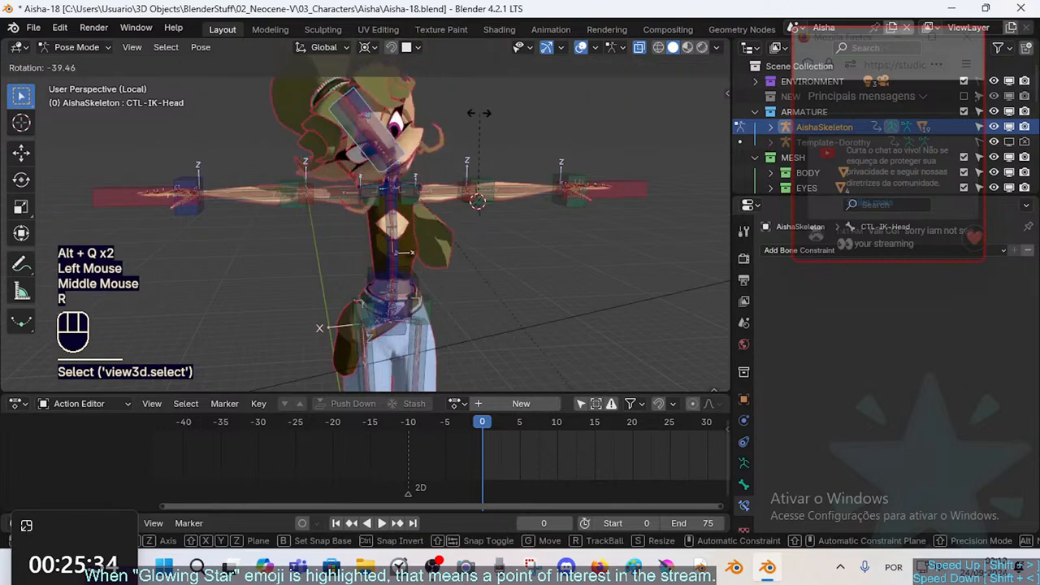
pyautogui.press('r')
pyautogui.scroll(-1, 506, 142)
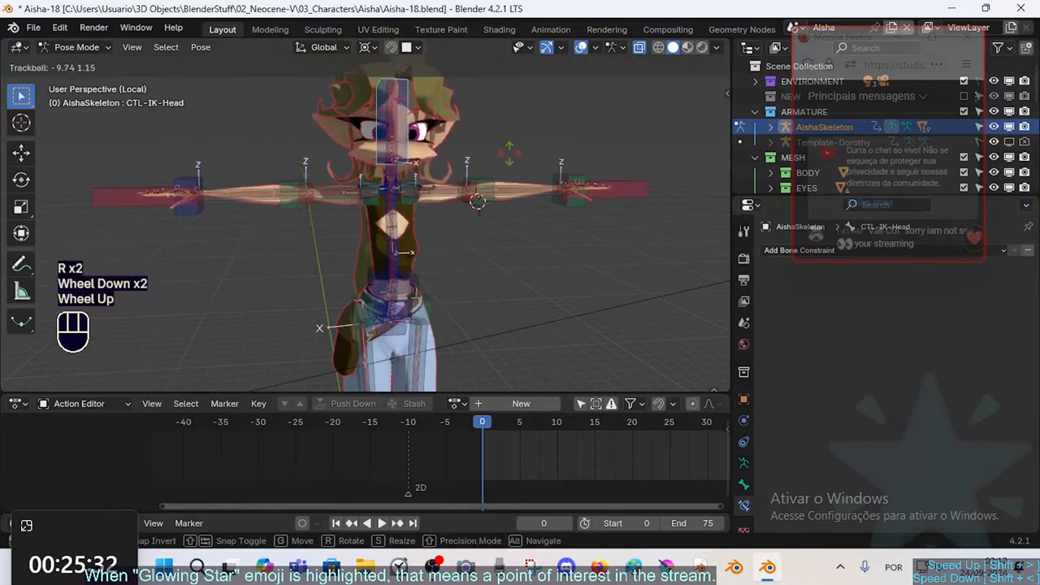
pyautogui.press('Escape')
pyautogui.press('r')
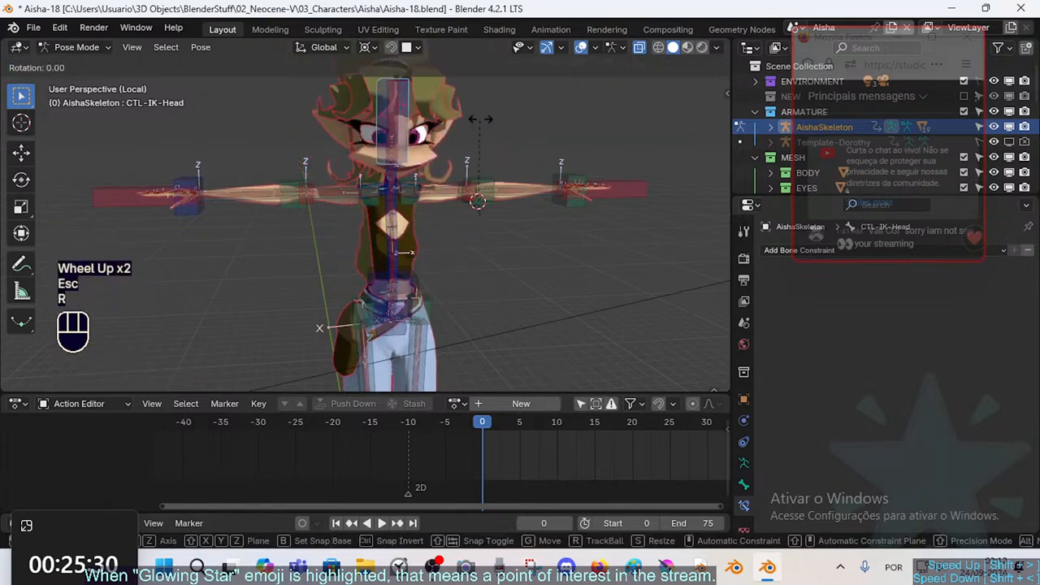
pyautogui.press('Escape')
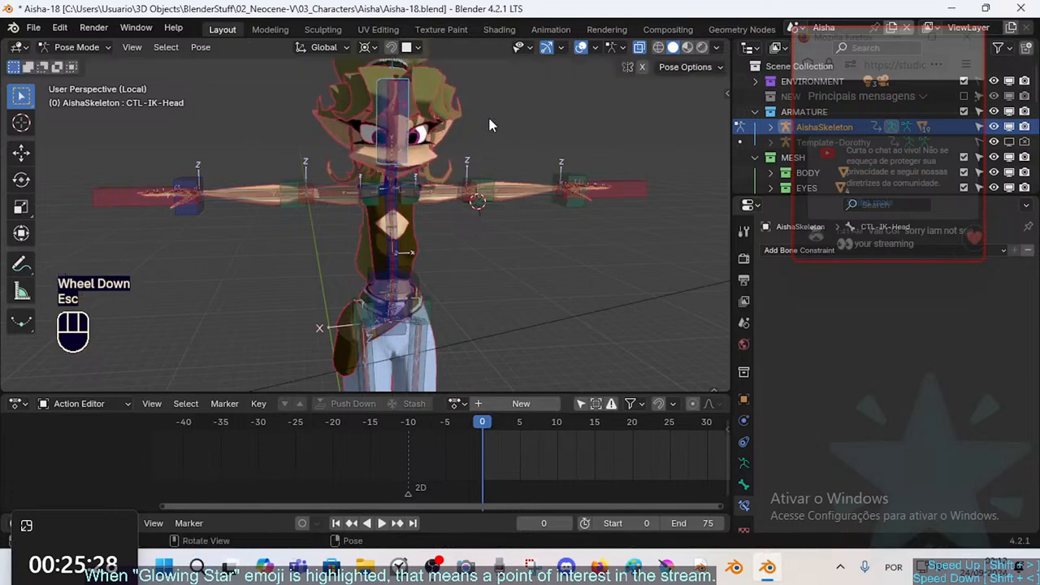
pyautogui.press('r')
pyautogui.press('Escape')
# Try moving the CTL-IK-Head bone with Auto IK while varying the chain length from 5 down to 2
pyautogui.press('g')
pyautogui.scroll(-1, 488, 135)
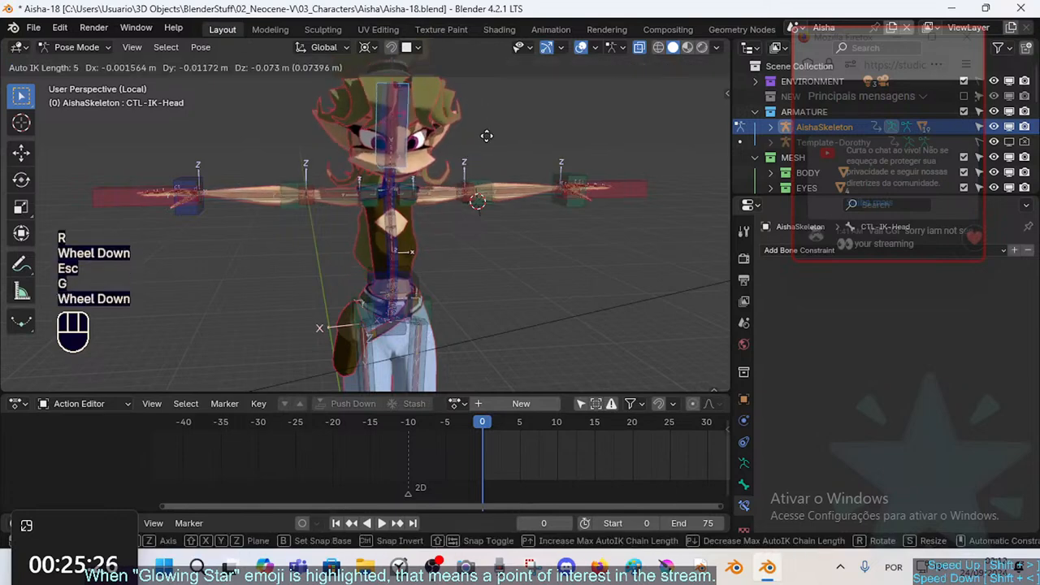
pyautogui.scroll(1, 512, 142)
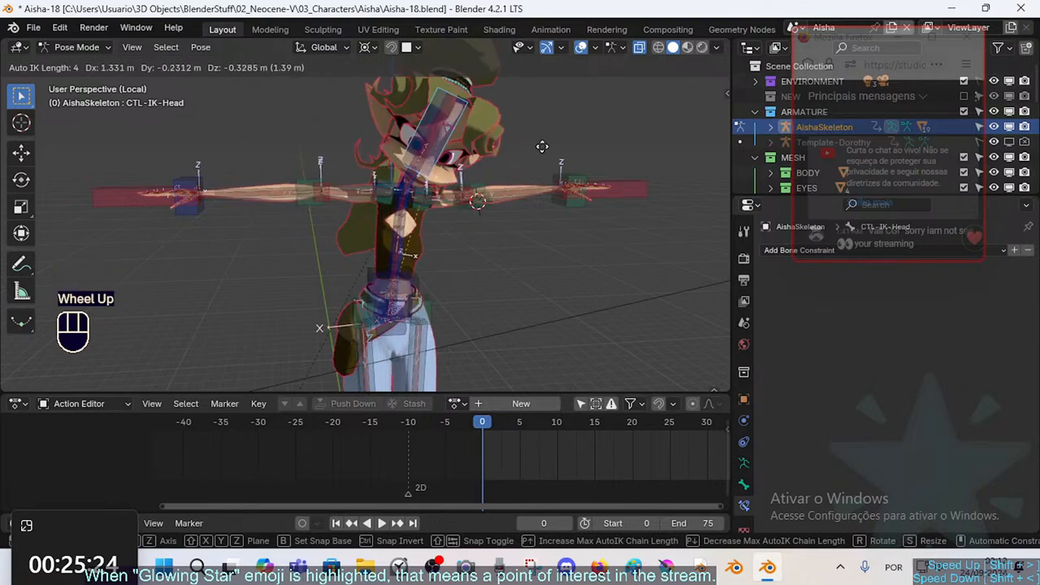
pyautogui.scroll(1, 556, 154)
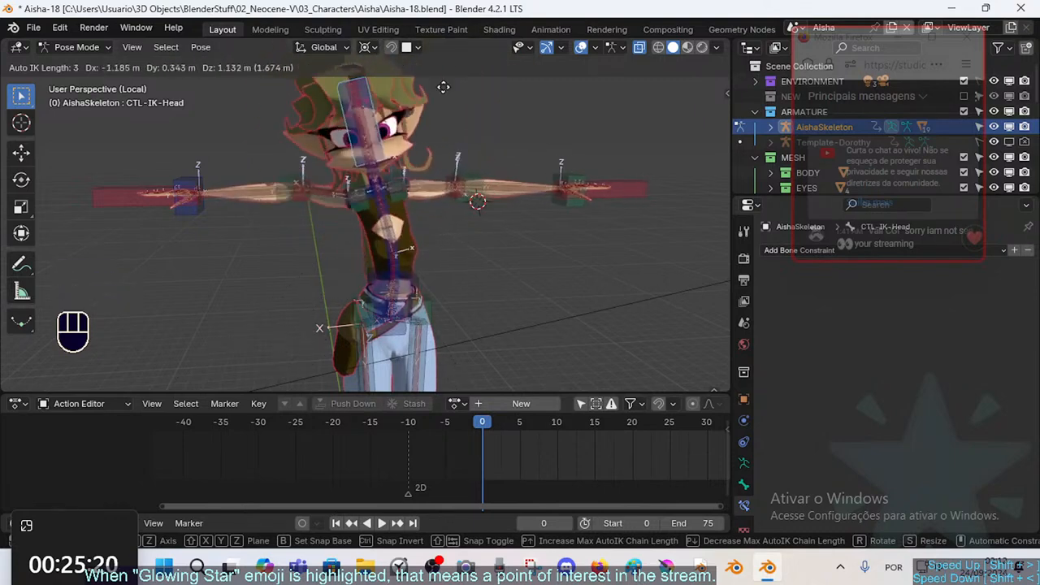
pyautogui.scroll(1, 446, 110)
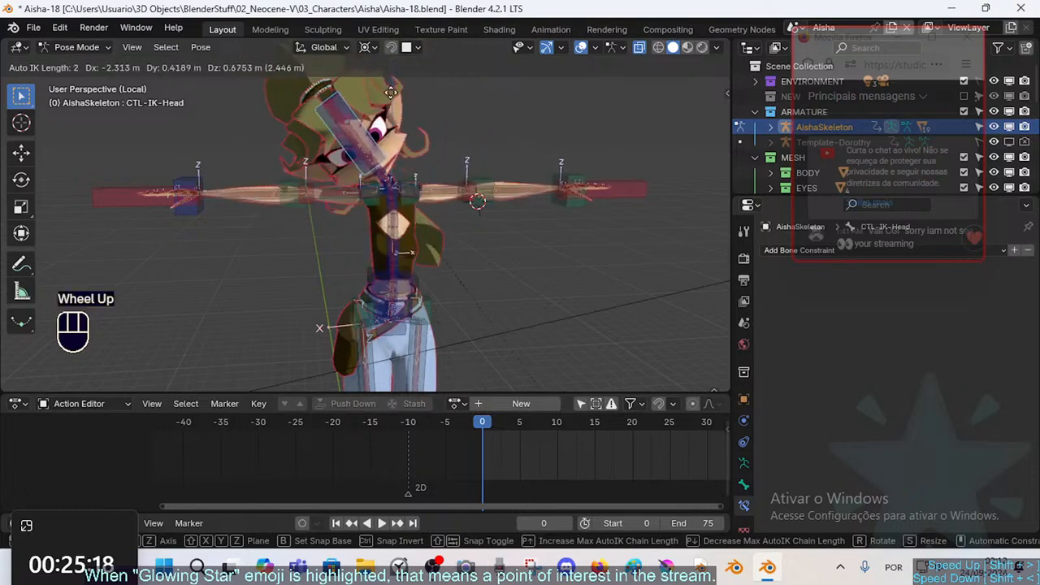
pyautogui.press('Escape')
# Show the viewport sidebar with the bone collections and clear the pose transforms of every bone
pyautogui.keyDown('shift'); pyautogui.moveTo(466, 273); pyautogui.dragTo(443, 241, button='middle'); pyautogui.keyUp('shift')
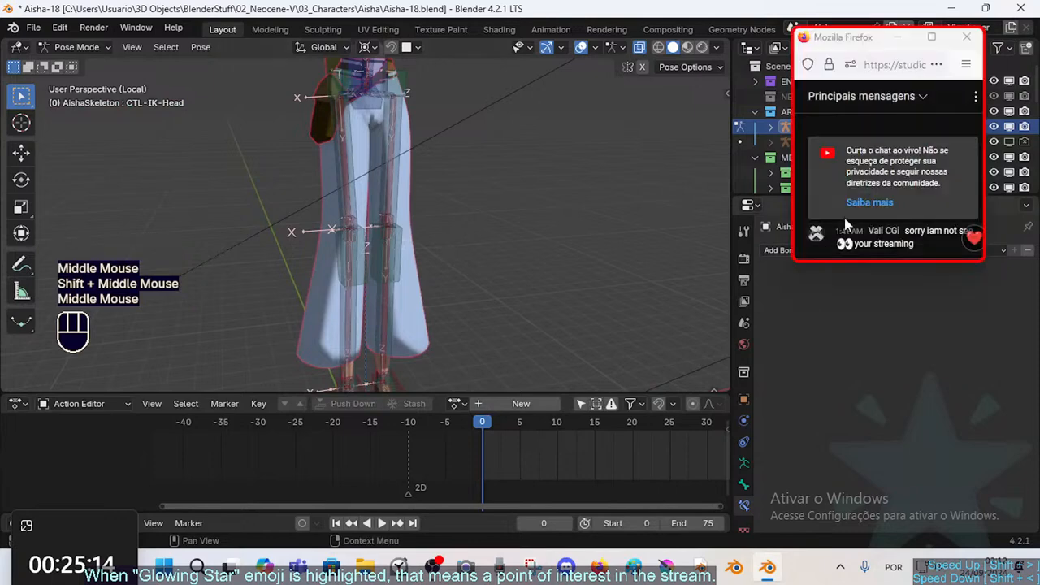
pyautogui.moveTo(547, 312); pyautogui.dragTo(499, 339, button='middle')
pyautogui.keyDown('shift'); pyautogui.moveTo(499, 340); pyautogui.dragTo(492, 268, button='middle'); pyautogui.keyUp('shift')
pyautogui.press('a')
pyautogui.hotkey('alt', 'q')
pyautogui.hotkey('alt', 'q')
pyautogui.press('n')
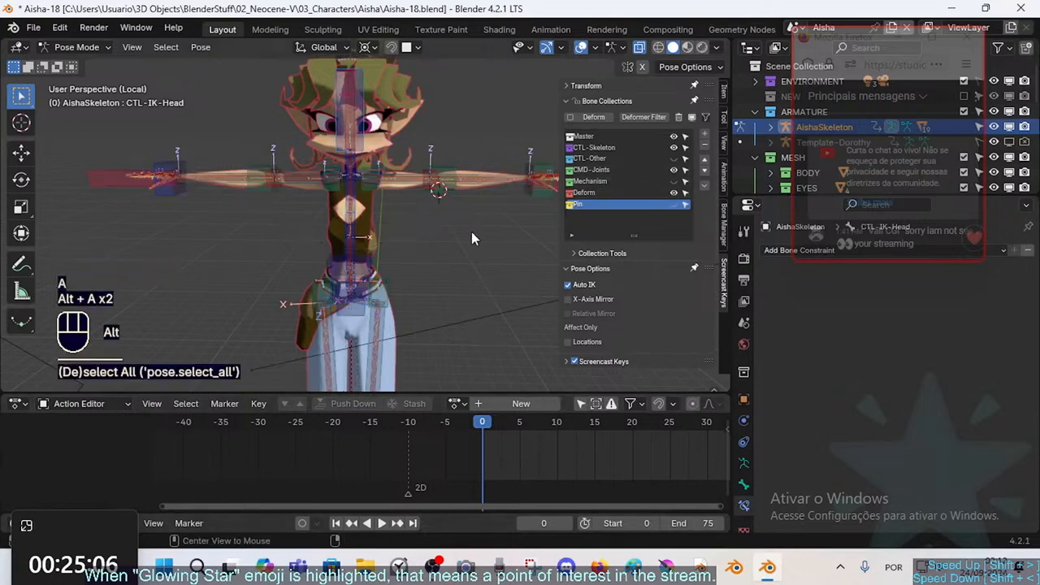
pyautogui.press('a')
pyautogui.hotkey('alt', 'q')
pyautogui.hotkey('alt', 'q')
# Hide the CTL-Skeleton, CMD-Joints, Mechanism and Deform bone collections, keeping only Master shown, and clear the visible bones' pose transforms
pyautogui.moveTo(674, 192); pyautogui.dragTo(675, 152)
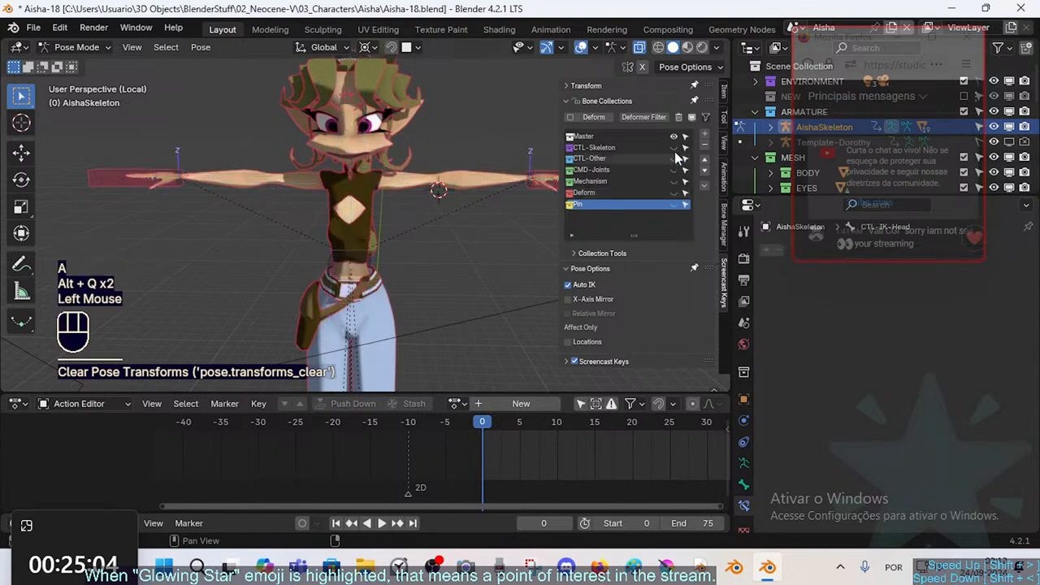
pyautogui.moveTo(379, 201); pyautogui.dragTo(413, 204, button='middle')
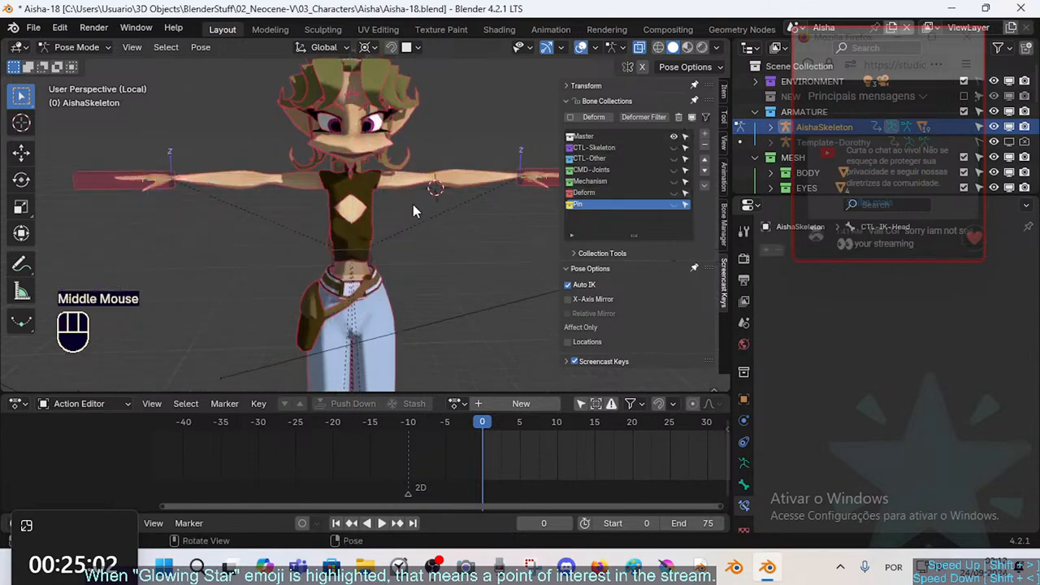
pyautogui.scroll(-1, 428, 222)
pyautogui.press('a')
pyautogui.hotkey('alt', 'q')
pyautogui.hotkey('alt', 'q')
pyautogui.keyDown('shift'); pyautogui.moveTo(450, 238); pyautogui.dragTo(439, 219, button='middle'); pyautogui.keyUp('shift')
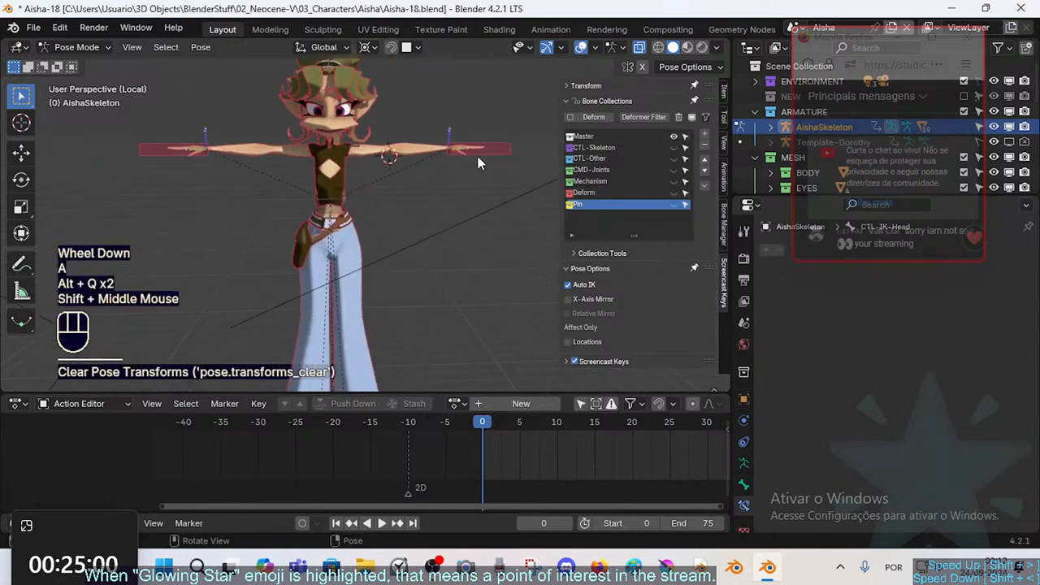
# Try moving the MTR-IK-Hand.L bone
pyautogui.click(492, 163)
pyautogui.moveTo(492, 163); pyautogui.dragTo(480, 171, button='middle')
pyautogui.scroll(-1, 479, 170)
pyautogui.press('g')
pyautogui.press('Escape')
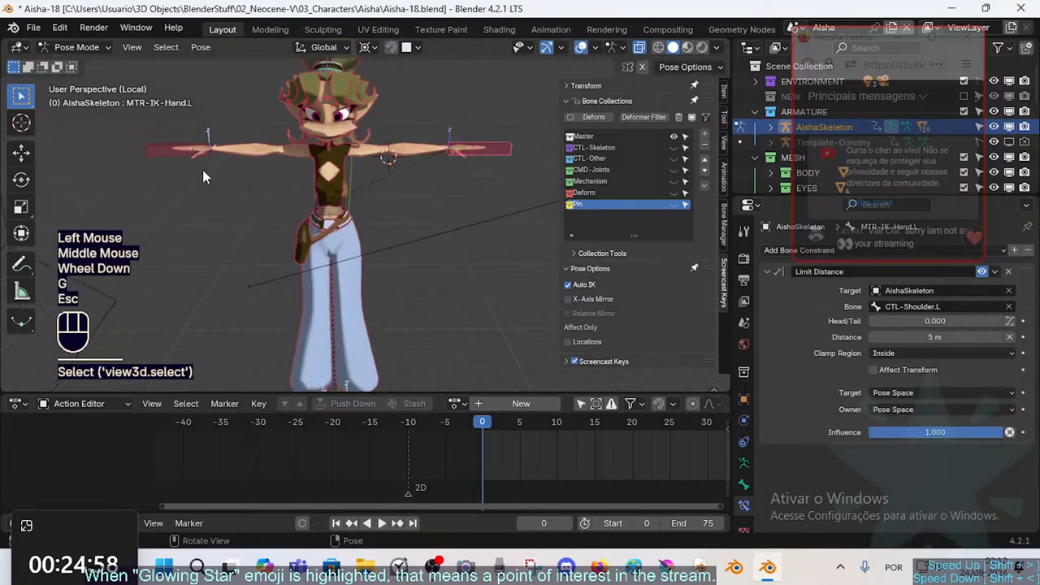
# Move the MTR-IK-Hand.R bone down so the right arm drops below shoulder height
pyautogui.moveTo(184, 188); pyautogui.dragTo(195, 211, button='middle')
pyautogui.press('g')
pyautogui.click(223, 253)
pyautogui.keyDown('shift'); pyautogui.moveTo(249, 281); pyautogui.dragTo(257, 234, button='middle'); pyautogui.keyUp('shift')
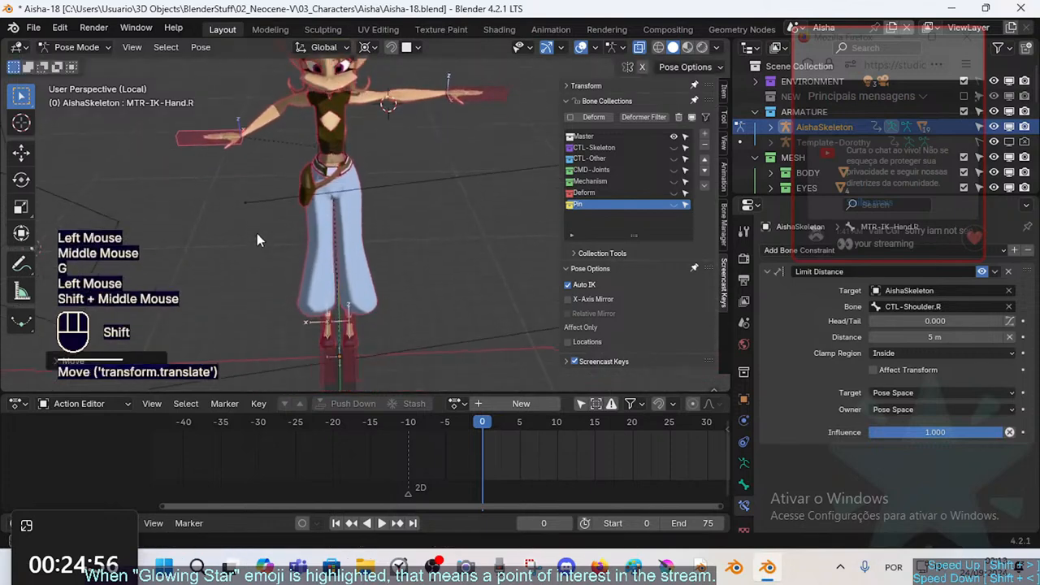
pyautogui.click(349, 341)
pyautogui.moveTo(456, 360); pyautogui.dragTo(365, 302, button='middle')
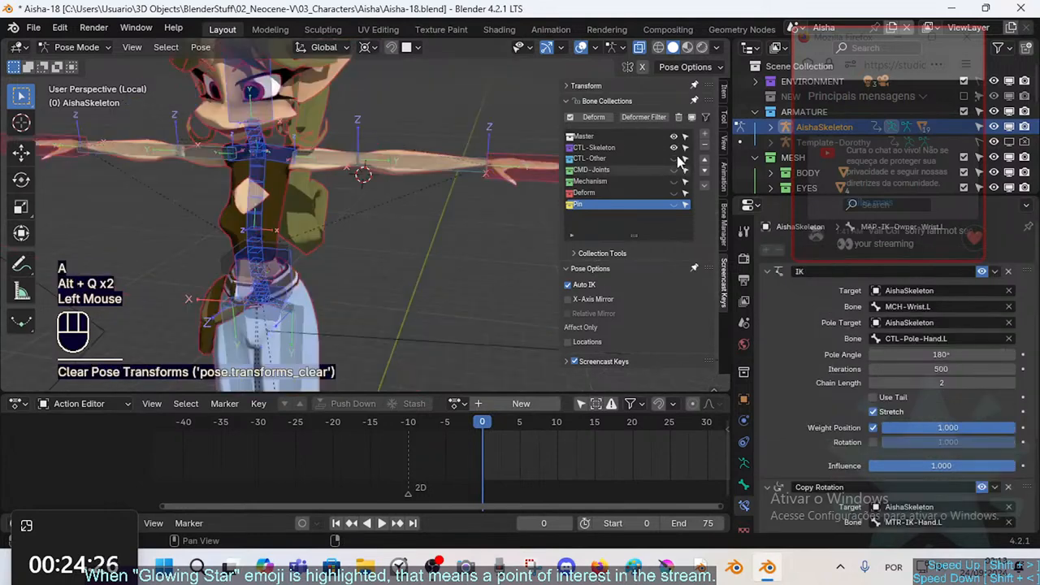
# Hide the CTL-Skeleton bone collection
pyautogui.click(675, 157)
pyautogui.scroll(-1, 390, 228)
pyautogui.keyDown('shift'); pyautogui.moveTo(288, 273); pyautogui.dragTo(323, 323, button='middle'); pyautogui.keyUp('shift')
pyautogui.scroll(-1, 289, 213)
# Try rotating a master control bone and moving the CMD-Root bone beneath the feet
pyautogui.click(289, 218)
pyautogui.press('r')
pyautogui.press('Escape')
pyautogui.click(331, 353)
pyautogui.press('g')
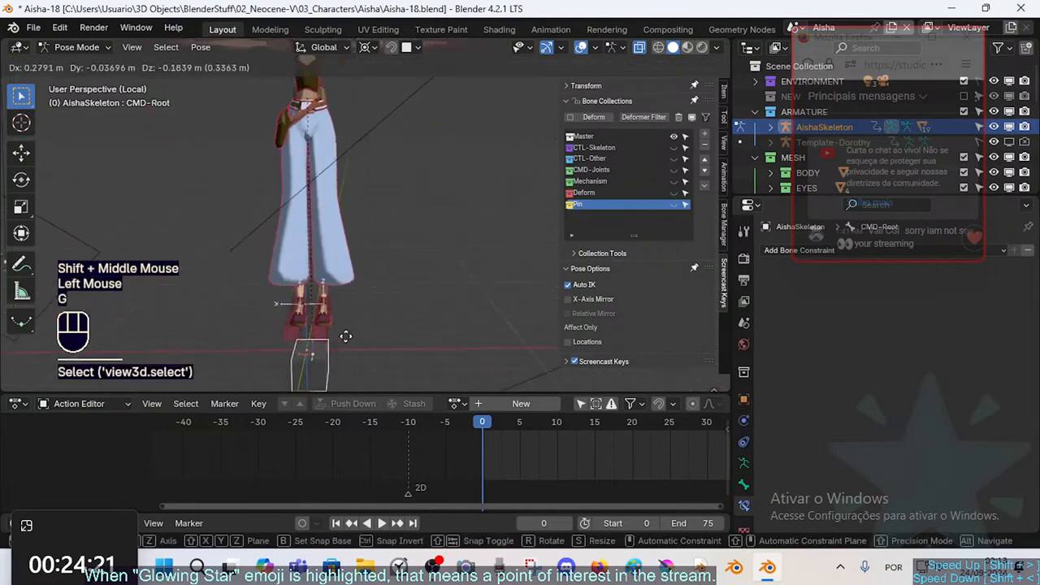
pyautogui.press('Escape')
pyautogui.keyDown('shift'); pyautogui.moveTo(360, 207); pyautogui.dragTo(340, 183, button='middle'); pyautogui.keyUp('shift')
pyautogui.scroll(-1, 353, 265)
pyautogui.press('g')
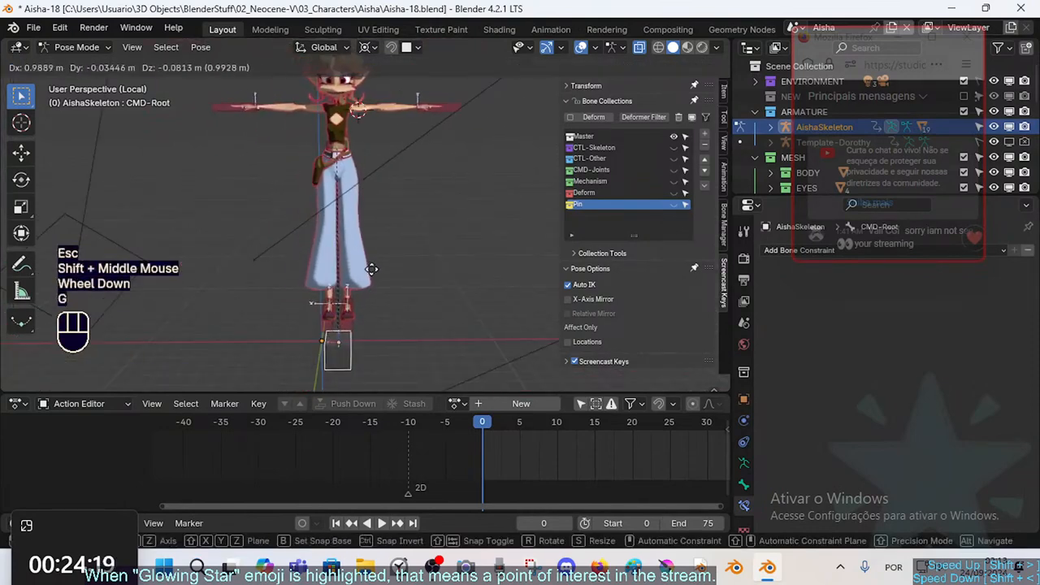
pyautogui.press('Escape')
# Switch the armature to Edit Mode and try moving the CMD-Root bone there
pyautogui.moveTo(415, 285); pyautogui.dragTo(336, 292, button='middle')
pyautogui.press('Tab')
pyautogui.click(336, 349)
pyautogui.moveTo(337, 349); pyautogui.dragTo(314, 347, button='middle')
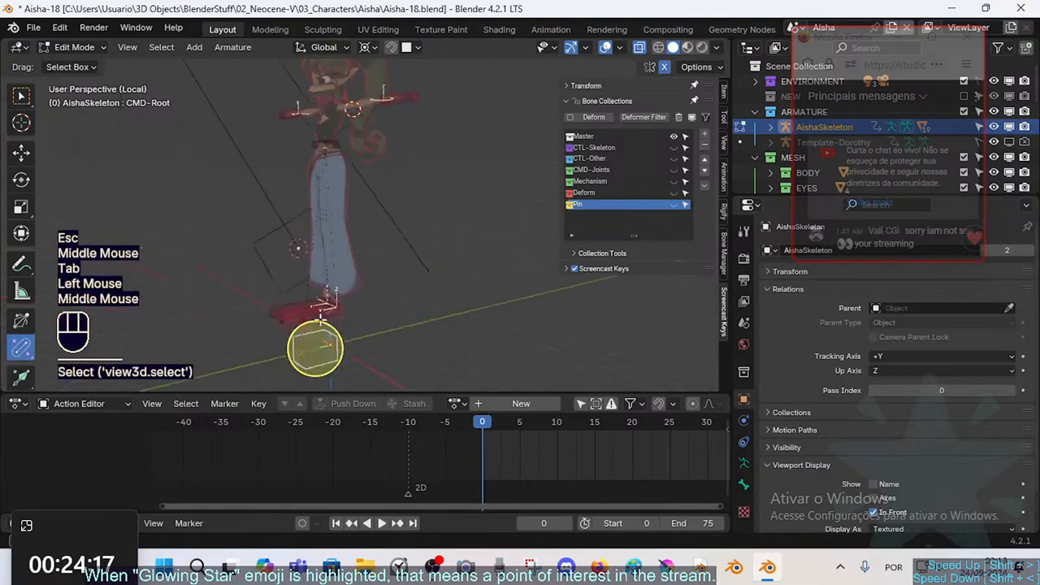
pyautogui.press('g')
pyautogui.press('Escape')
# Return the armature to Pose Mode and save the file
pyautogui.moveTo(460, 290); pyautogui.dragTo(398, 237, button='middle')
pyautogui.press('Tab')
pyautogui.hotkey('ctrl', 's')
# Show the CTL-Skeleton bone collection and hide the Master collection
pyautogui.click(650, 147)
pyautogui.scroll(2, 385, 160)
pyautogui.scroll(1, 379, 233)
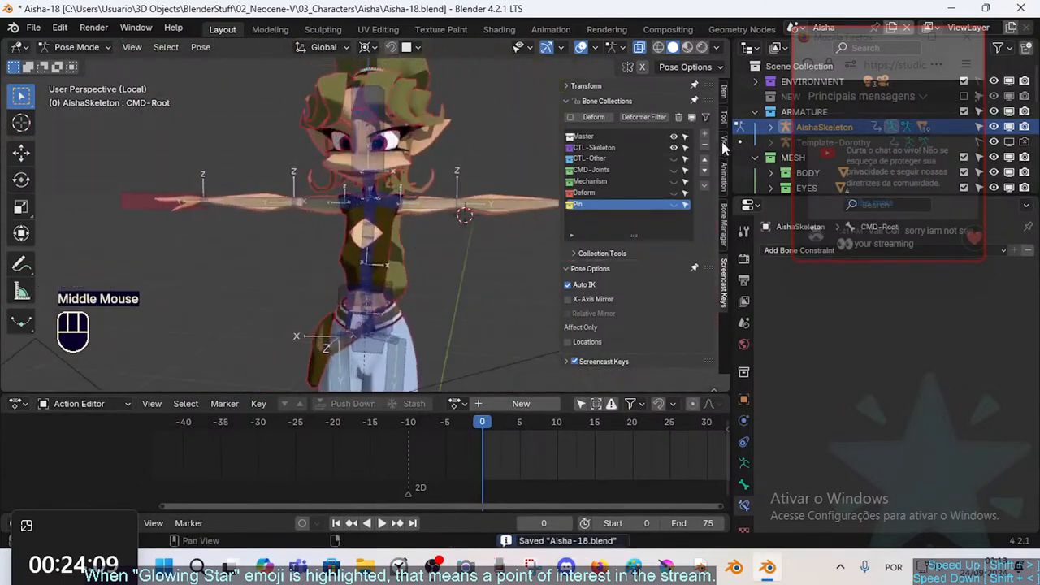
pyautogui.keyDown('shift'); pyautogui.moveTo(551, 169); pyautogui.dragTo(477, 246, button='middle'); pyautogui.keyUp('shift')
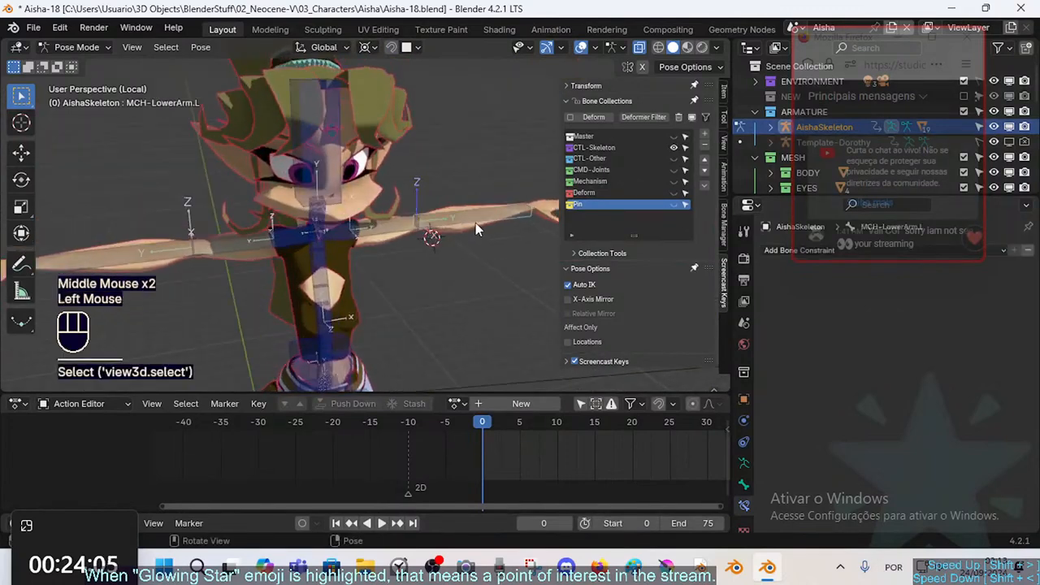
# Examine the CTL-Skeleton bones along the arms, torso and legs by selecting them
pyautogui.keyDown('shift'); pyautogui.click(399, 230); pyautogui.keyUp('shift')
pyautogui.keyDown('shift'); pyautogui.moveTo(427, 274); pyautogui.dragTo(408, 247, button='middle'); pyautogui.keyUp('shift')
pyautogui.keyDown('shift'); pyautogui.click(192, 225); pyautogui.keyUp('shift')
pyautogui.keyDown('shift'); pyautogui.moveTo(203, 257); pyautogui.dragTo(251, 226, button='middle'); pyautogui.keyUp('shift')
pyautogui.keyDown('shift'); pyautogui.moveTo(315, 367); pyautogui.dragTo(304, 235, button='middle'); pyautogui.keyUp('shift')
pyautogui.keyDown('shift'); pyautogui.moveTo(354, 358); pyautogui.dragTo(371, 233, button='middle'); pyautogui.keyUp('shift')
pyautogui.scroll(-2, 352, 266)
pyautogui.keyDown('shift'); pyautogui.click(362, 197); pyautogui.keyUp('shift')
pyautogui.keyDown('shift'); pyautogui.click(362, 197); pyautogui.keyUp('shift')
pyautogui.keyDown('shift'); pyautogui.moveTo(381, 268); pyautogui.dragTo(383, 342, button='middle'); pyautogui.keyUp('shift')
# Turn off Auto IK and try moving the CTL-IK-Head bone
pyautogui.moveTo(472, 188); pyautogui.dragTo(357, 150, button='middle')
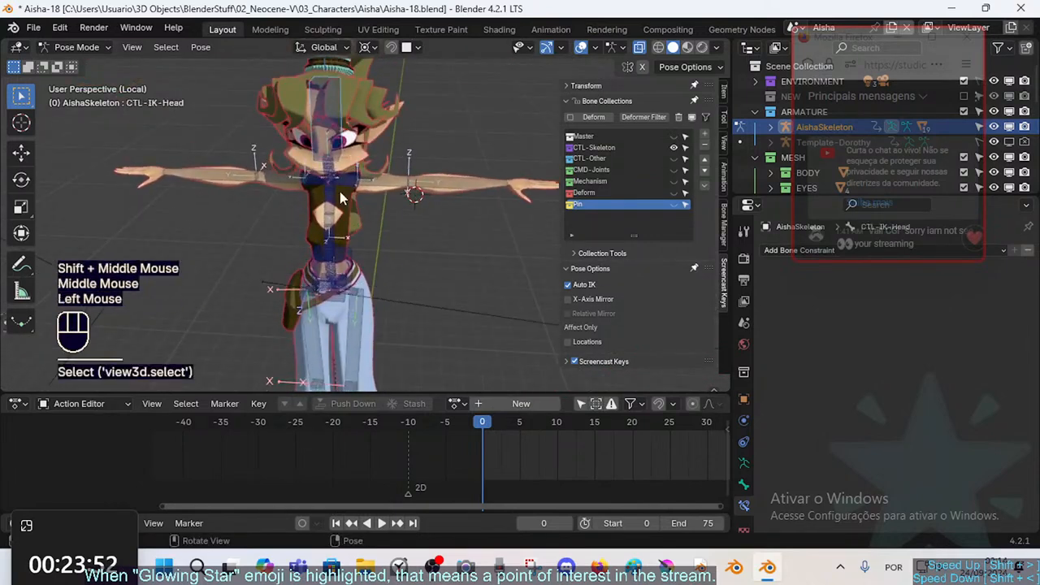
pyautogui.scroll(1, 341, 198)
pyautogui.moveTo(342, 198); pyautogui.dragTo(361, 138, button='middle')
pyautogui.scroll(-1, 361, 131)
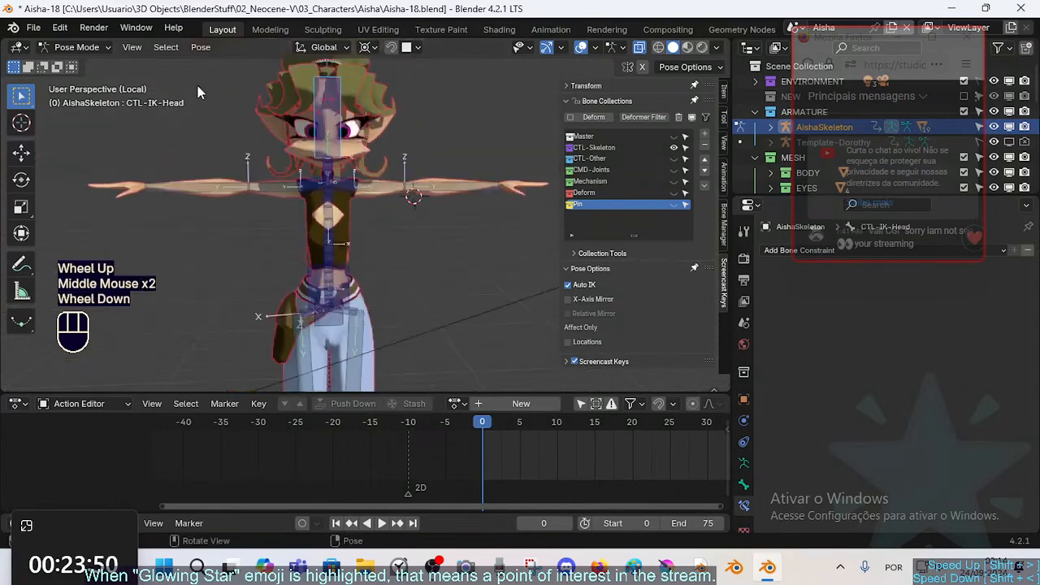
pyautogui.moveTo(368, 224); pyautogui.dragTo(396, 176, button='middle')
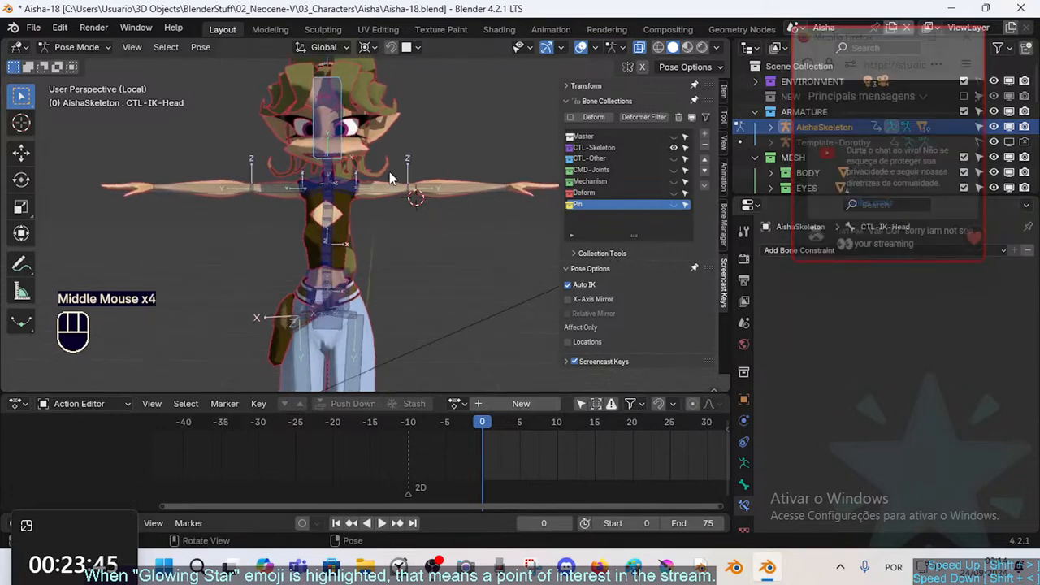
pyautogui.press('g')
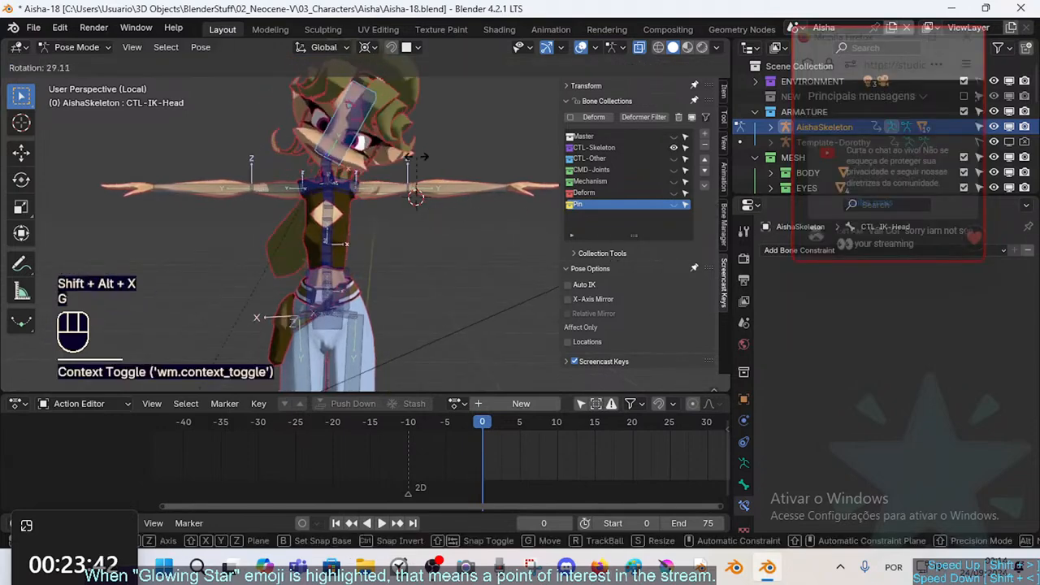
pyautogui.scroll(-1, 425, 125)
pyautogui.scroll(1, 426, 120)
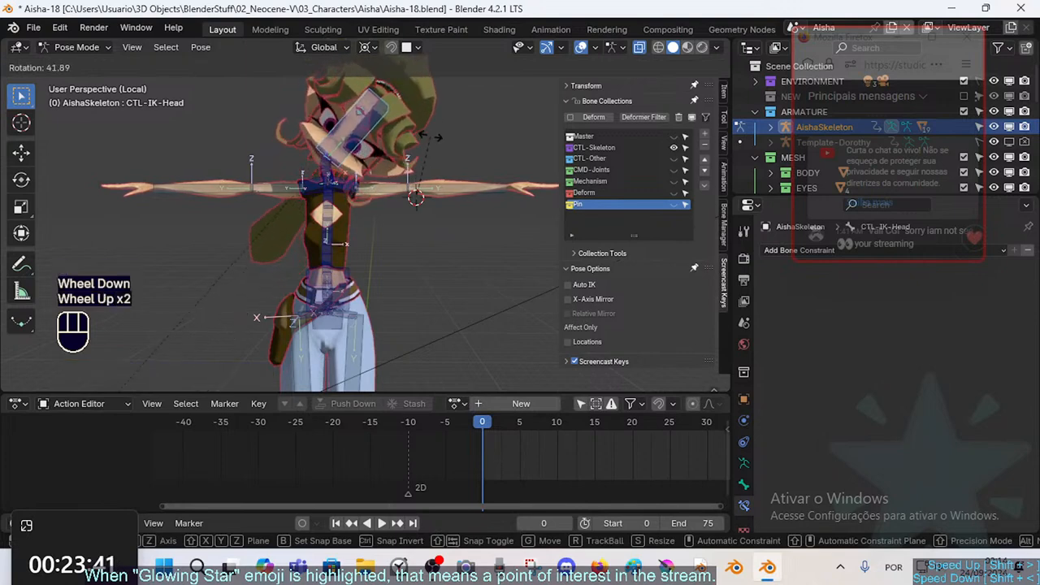
pyautogui.press('Escape')
# Turn on Auto IK and bend the torso backward by moving CTL-IK-Head with an Auto IK length of 4
pyautogui.moveTo(412, 187); pyautogui.dragTo(363, 165, button='middle')
pyautogui.scroll(2, 406, 199)
pyautogui.scroll(-2, 345, 205)
pyautogui.scroll(2, 358, 207)
pyautogui.scroll(-2, 382, 175)
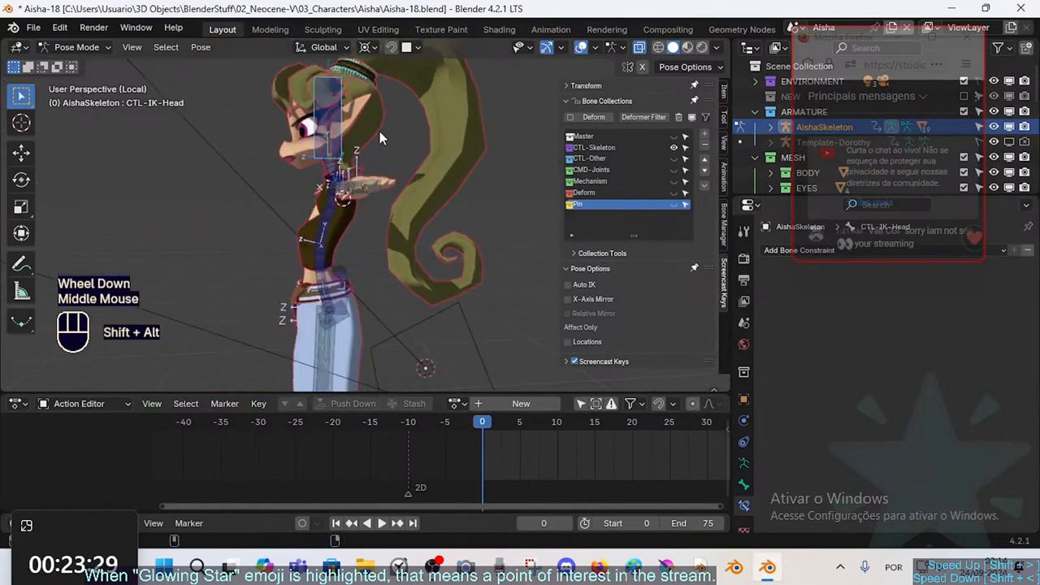
pyautogui.hotkey('shift', 'alt', 'x')
pyautogui.press('g')
pyautogui.scroll(-1, 454, 124)
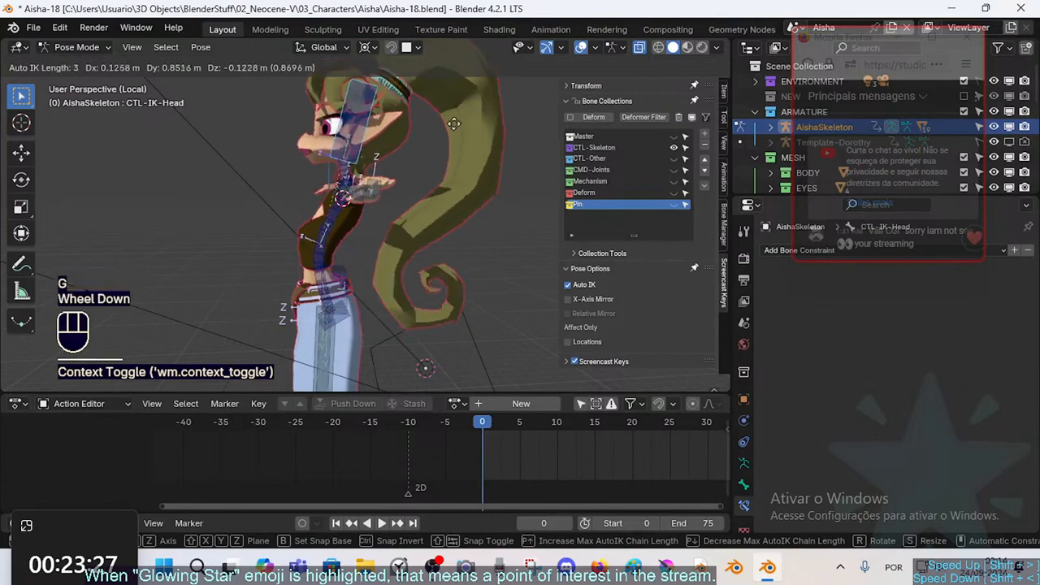
pyautogui.scroll(-1, 520, 179)
pyautogui.click(429, 204)
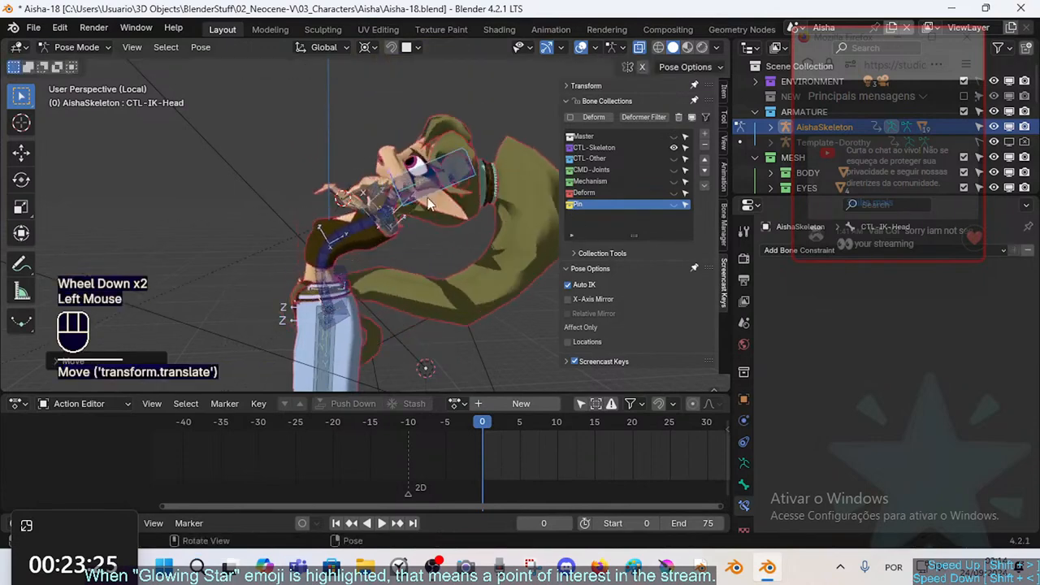
# Try a deeper backward bend by moving CTL-IK-Head, rotating CTL-IK-Spine.003 and rotating the head bone
pyautogui.press('g')
pyautogui.click(446, 233)
pyautogui.press('r')
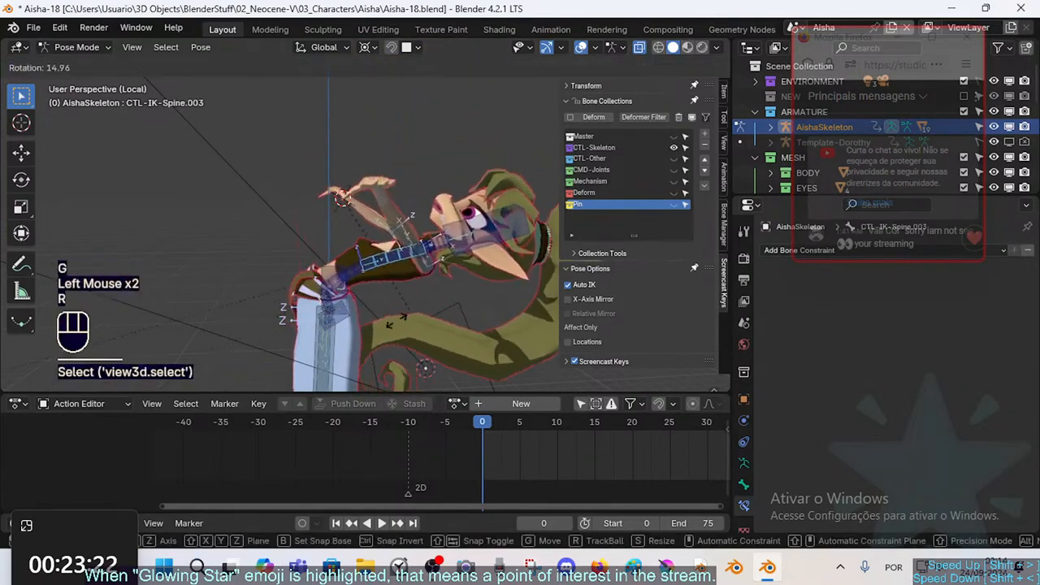
pyautogui.click(439, 325)
pyautogui.click(487, 276)
pyautogui.press('r')
pyautogui.click(469, 366)
# Try lowering CTL-IK-Head behind the body, and adjust the rotation of CTL-IK-Spine.003 and the head
pyautogui.press('g')
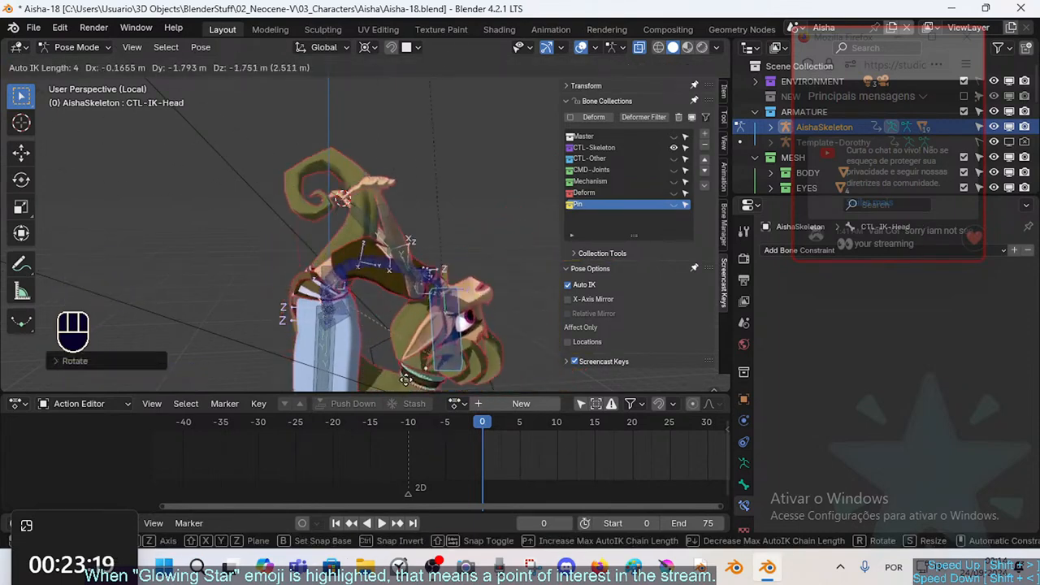
pyautogui.click(400, 416)
pyautogui.click(387, 275)
pyautogui.press('r')
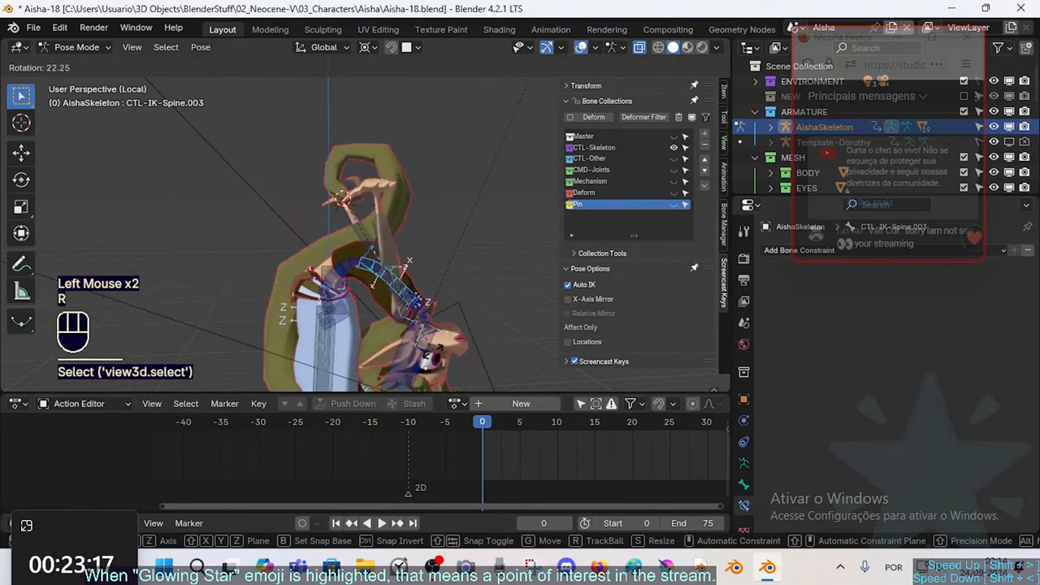
pyautogui.click(439, 341)
pyautogui.click(422, 289)
pyautogui.press('r')
pyautogui.click(512, 252)
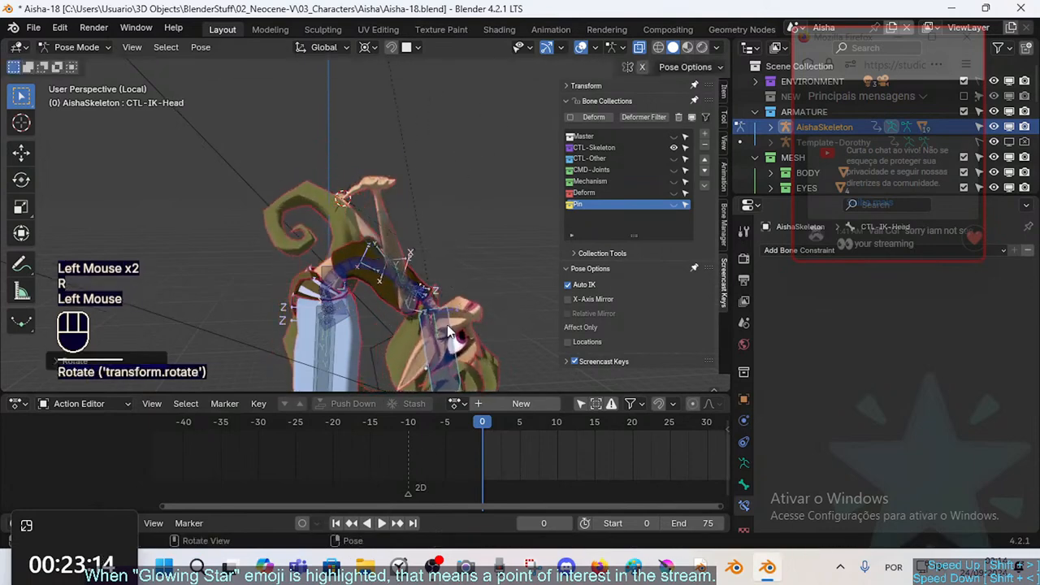
# Try bending the torso forward by moving CTL-IK-Head to the front of the body and rotating CTL-IK-Spine.003
pyautogui.press('g')
pyautogui.click(463, 109)
pyautogui.press('g')
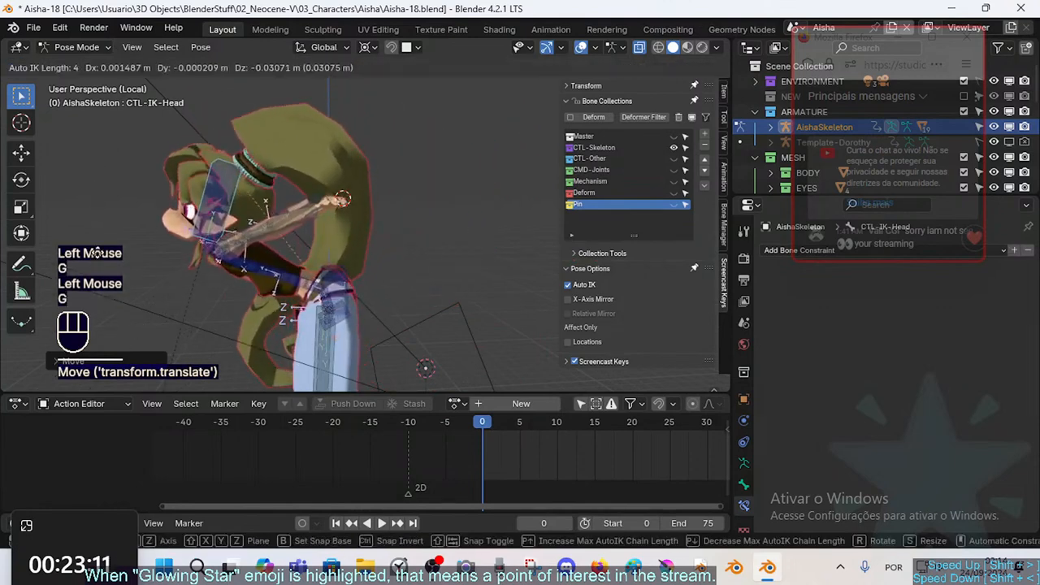
pyautogui.click(256, 264)
pyautogui.click(257, 260)
pyautogui.press('r')
pyautogui.click(268, 327)
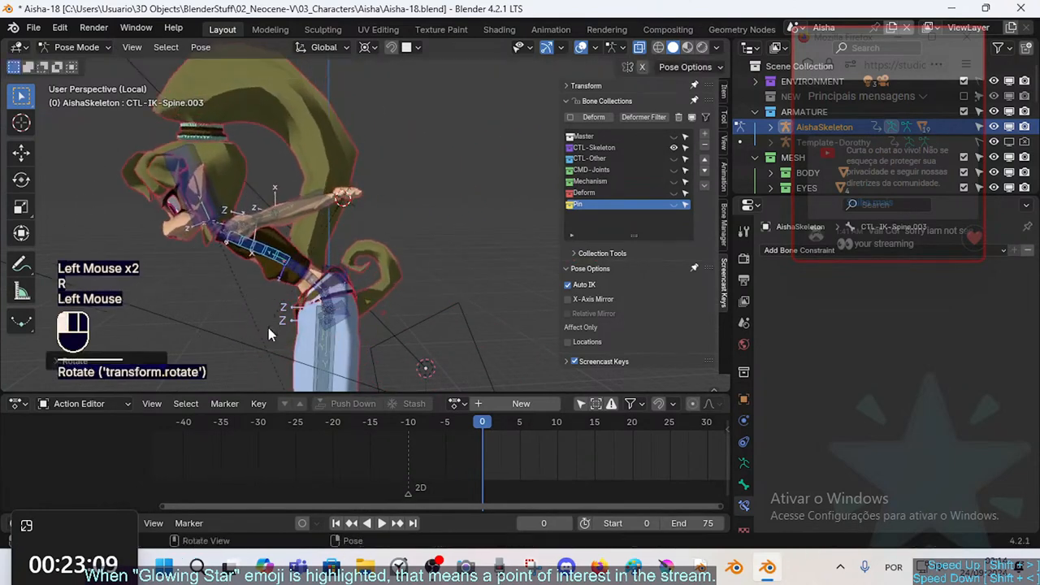
# Try lowering and rotating CTL-IK-Head in front of the body, and move it back up above the torso
pyautogui.click(195, 180)
pyautogui.press('g')
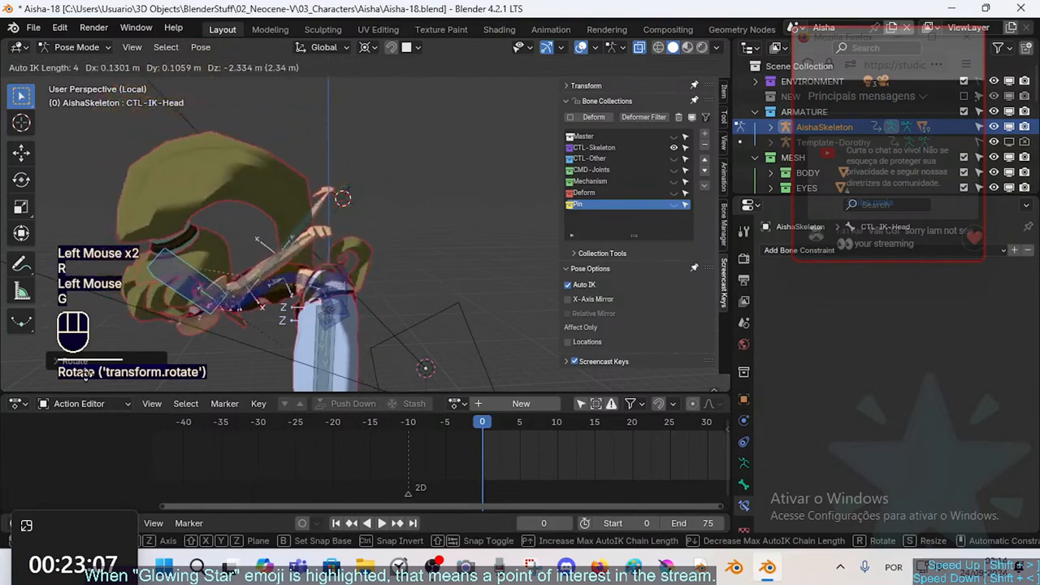
pyautogui.click(633, 281)
pyautogui.keyDown('shift'); pyautogui.moveTo(633, 280); pyautogui.dragTo(569, 276, button='middle'); pyautogui.keyUp('shift')
pyautogui.press('r')
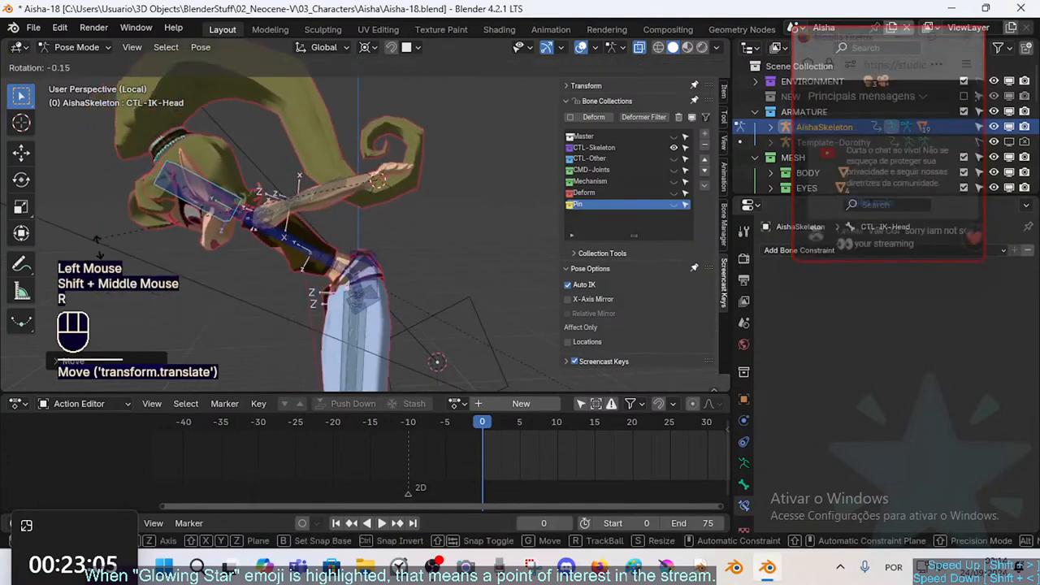
pyautogui.click(122, 298)
pyautogui.press('g')
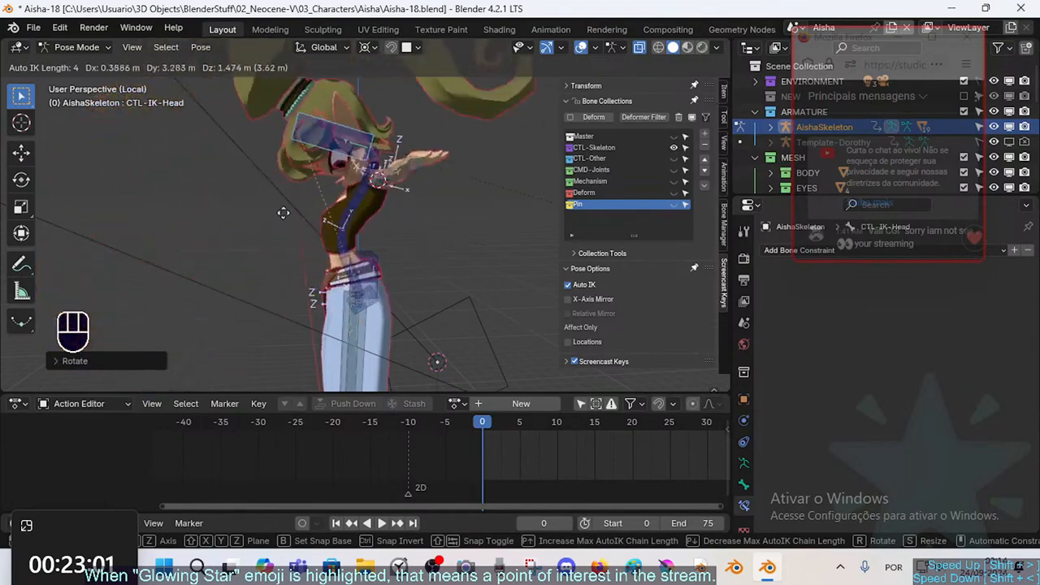
pyautogui.click(212, 164)
# Clear the pose transforms of all bones
pyautogui.hotkey('alt', 'q')
pyautogui.hotkey('alt', 'q')
pyautogui.moveTo(236, 187); pyautogui.dragTo(390, 173, button='middle')
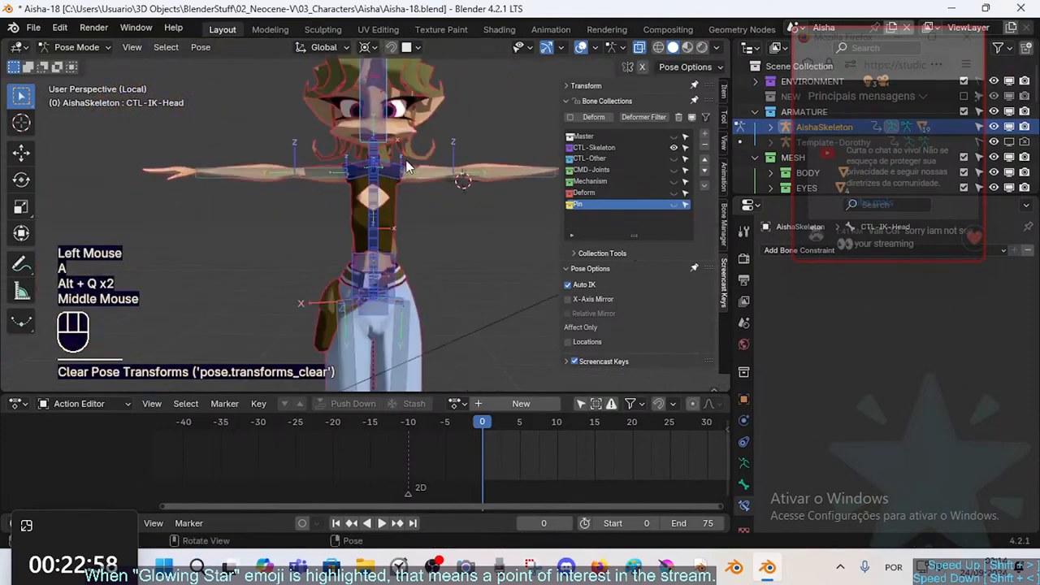
# Try moving CTL-Shoulder.L and CTL-Shoulder.R with Auto IK on, cancelling each move
pyautogui.click(400, 167)
pyautogui.press('g')
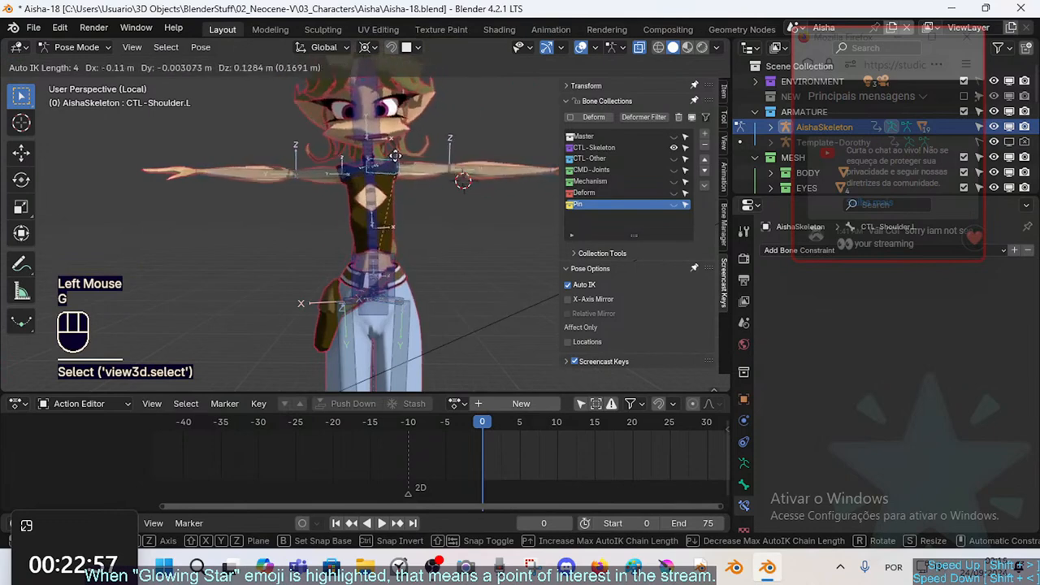
pyautogui.press('Escape')
pyautogui.click(360, 167)
pyautogui.press('g')
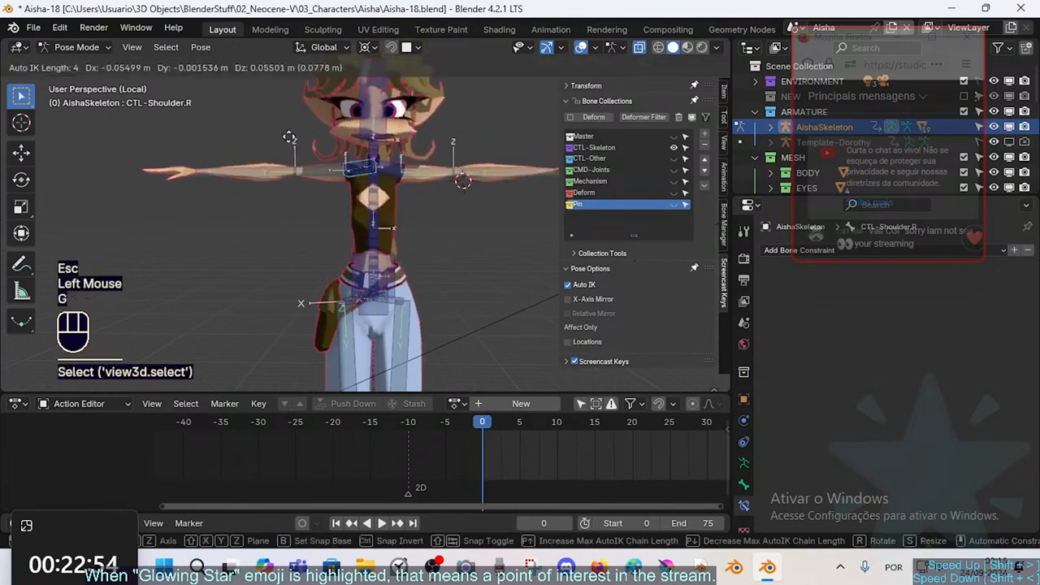
pyautogui.press('Escape')
pyautogui.keyDown('shift'); pyautogui.moveTo(403, 183); pyautogui.dragTo(393, 204, button='middle'); pyautogui.keyUp('shift')
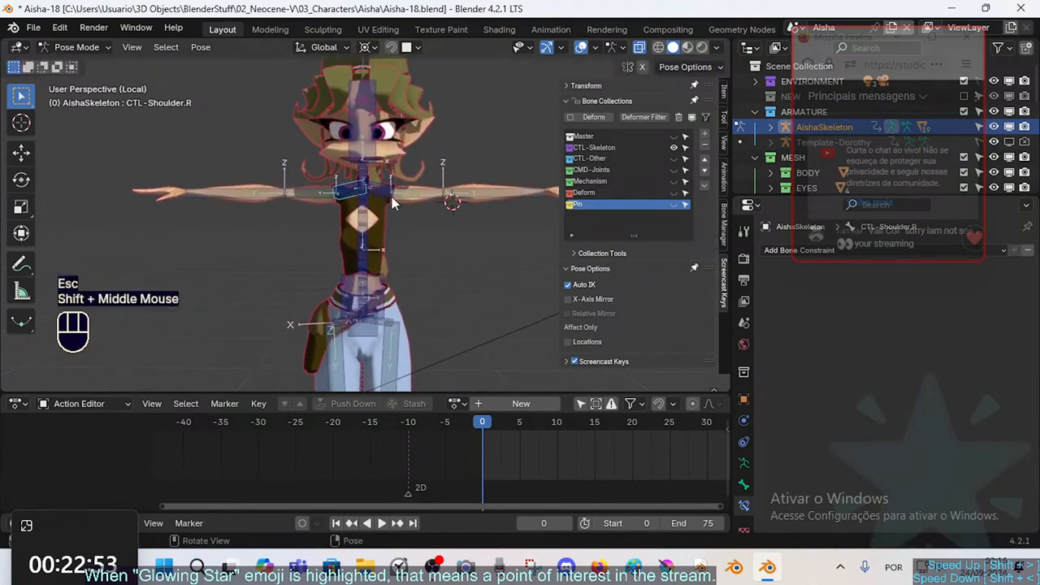
pyautogui.press('g')
pyautogui.press('Escape')
# Parent CTL-Shoulder.R to CTL-IK-Spine.003 in Edit Mode and return to Pose Mode
pyautogui.press('Tab')
pyautogui.scroll(3, 341, 190)
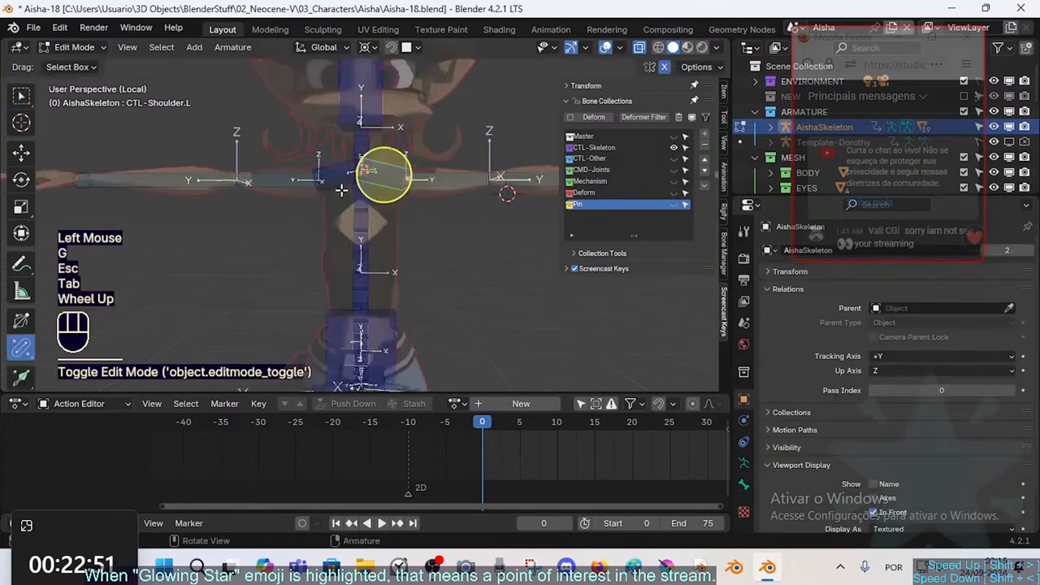
pyautogui.keyDown('shift'); pyautogui.moveTo(374, 182); pyautogui.dragTo(369, 194, button='middle'); pyautogui.keyUp('shift')
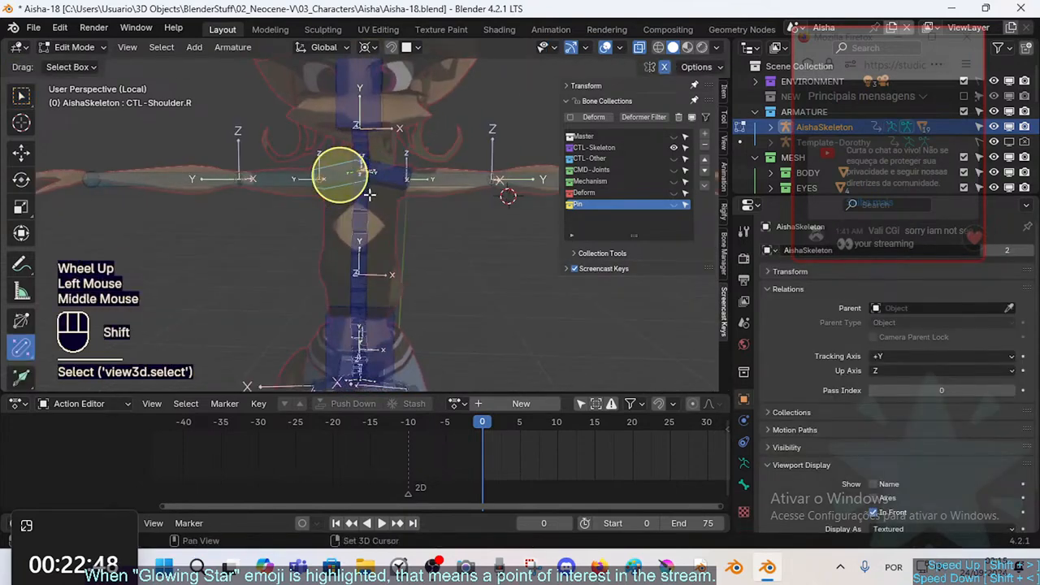
pyautogui.click(417, 215)
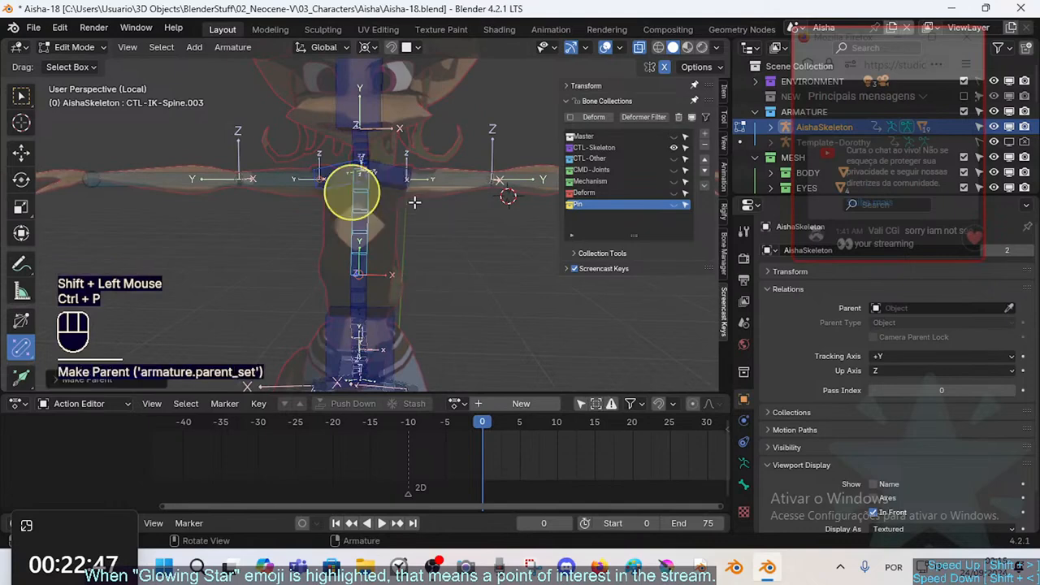
pyautogui.press('Tab')
# Retest both shoulder bones by trying to move CTL-Shoulder.L and CTL-Shoulder.R
pyautogui.click(390, 192)
pyautogui.press('g')
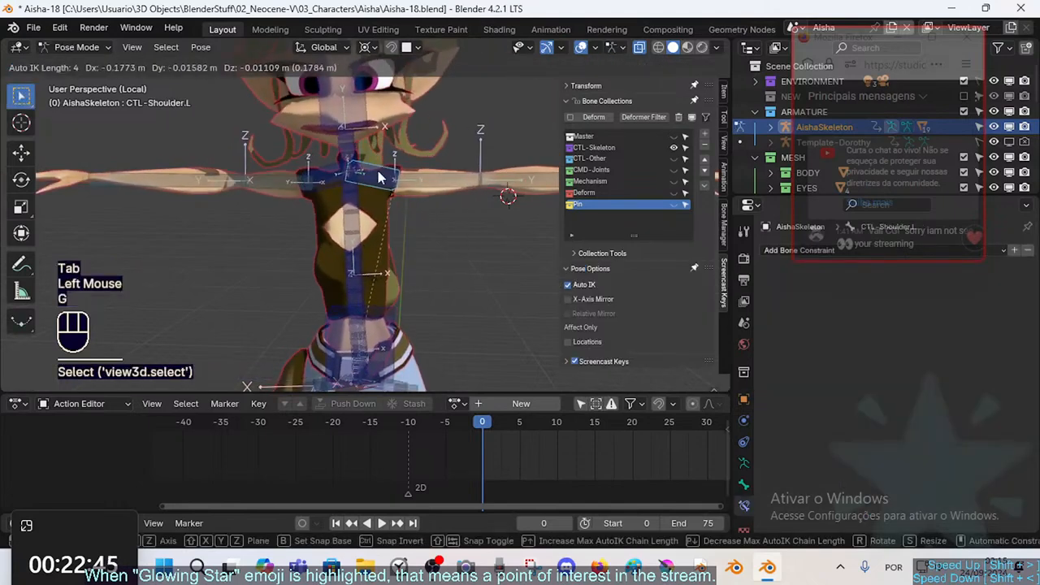
pyautogui.press('Escape')
pyautogui.click(336, 185)
pyautogui.press('g')
pyautogui.press('Escape')
# Try moving the hip bones CTL-IK-Hip.L and CTL-IK-Hip.R with Auto IK on
pyautogui.keyDown('shift'); pyautogui.moveTo(399, 382); pyautogui.dragTo(370, 252, button='middle'); pyautogui.keyUp('shift')
pyautogui.scroll(3, 385, 191)
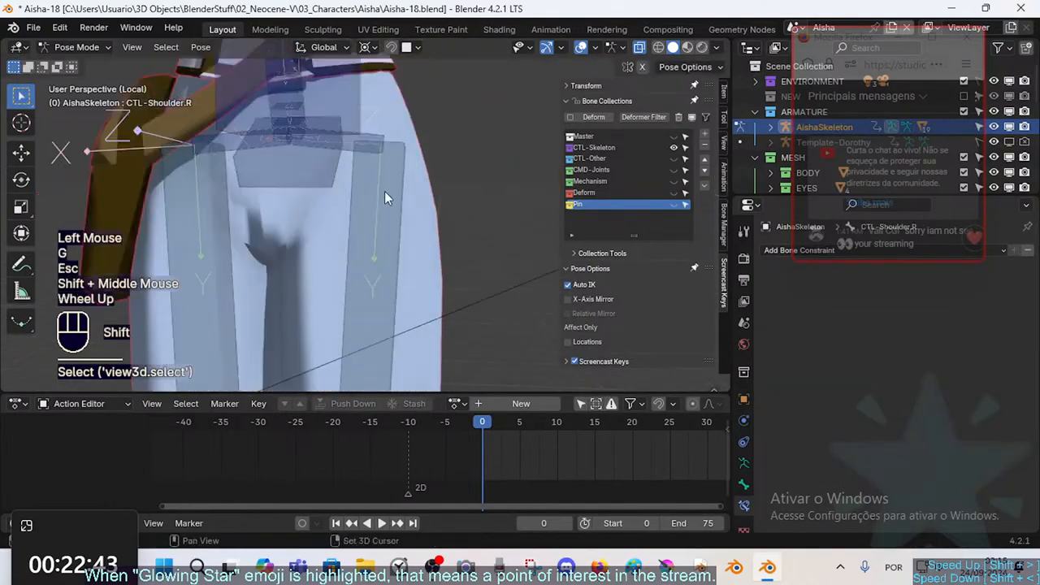
pyautogui.keyDown('shift'); pyautogui.moveTo(384, 191); pyautogui.dragTo(379, 228, button='middle'); pyautogui.keyUp('shift')
pyautogui.press('g')
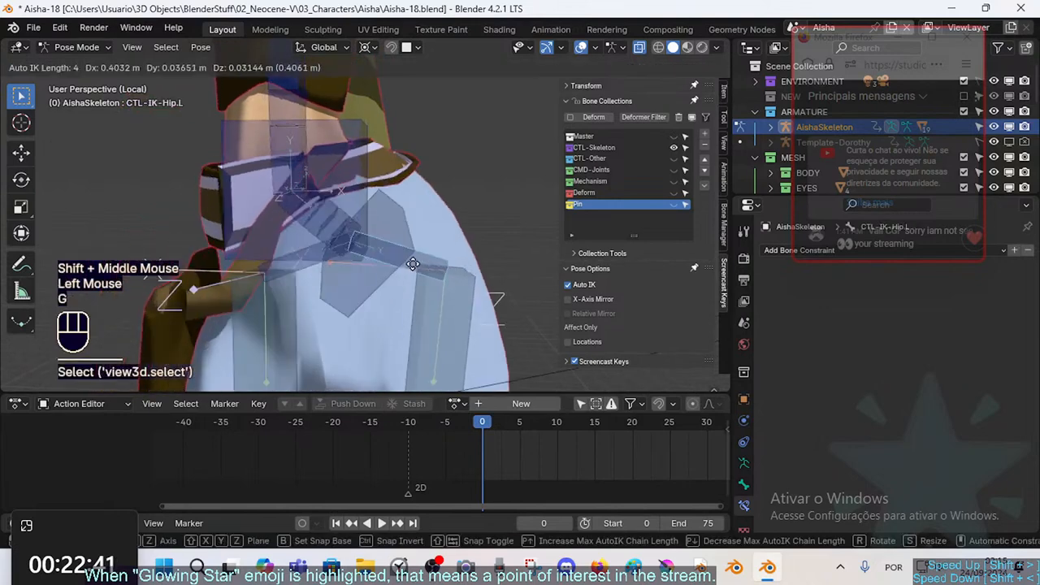
pyautogui.press('Escape')
pyautogui.click(226, 286)
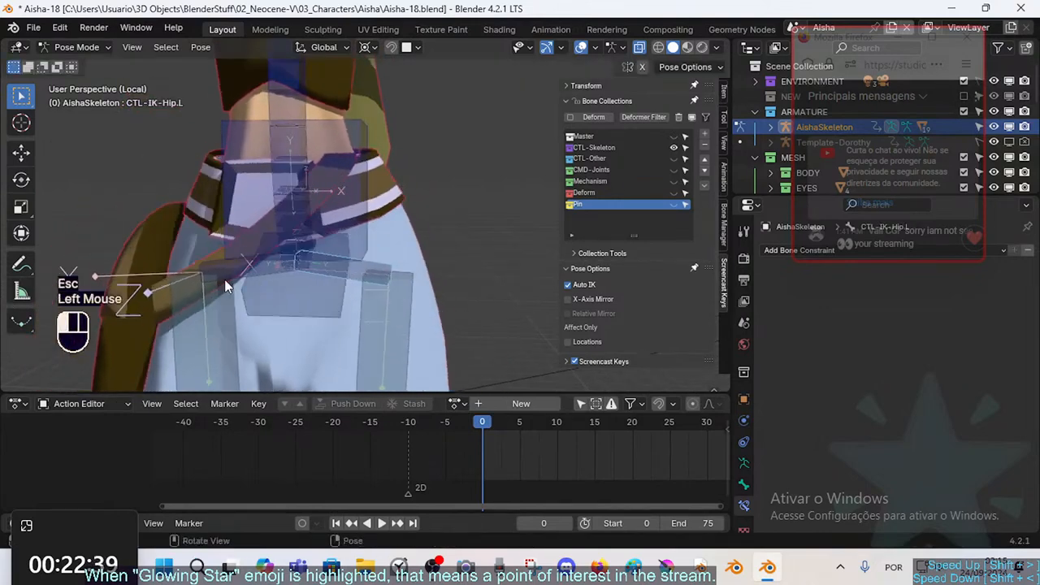
pyautogui.press('Escape')
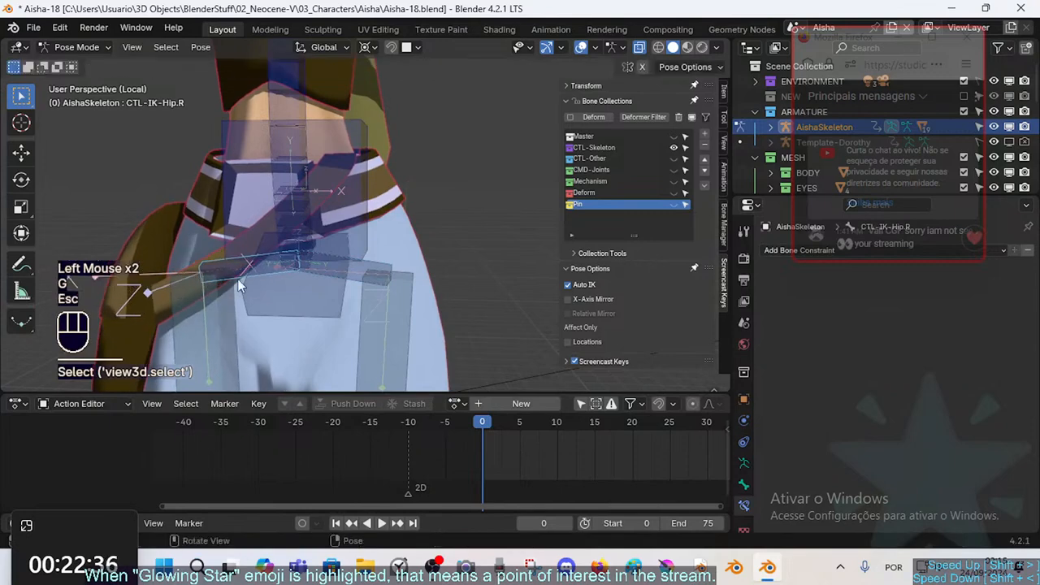
# In Edit Mode, compare the hip bones' relations, parent CTL-IK-Hip.R to CTL-IK-Spine.001 as connected, and return to Pose Mode
pyautogui.press('Tab')
pyautogui.moveTo(316, 293); pyautogui.dragTo(331, 246, button='middle')
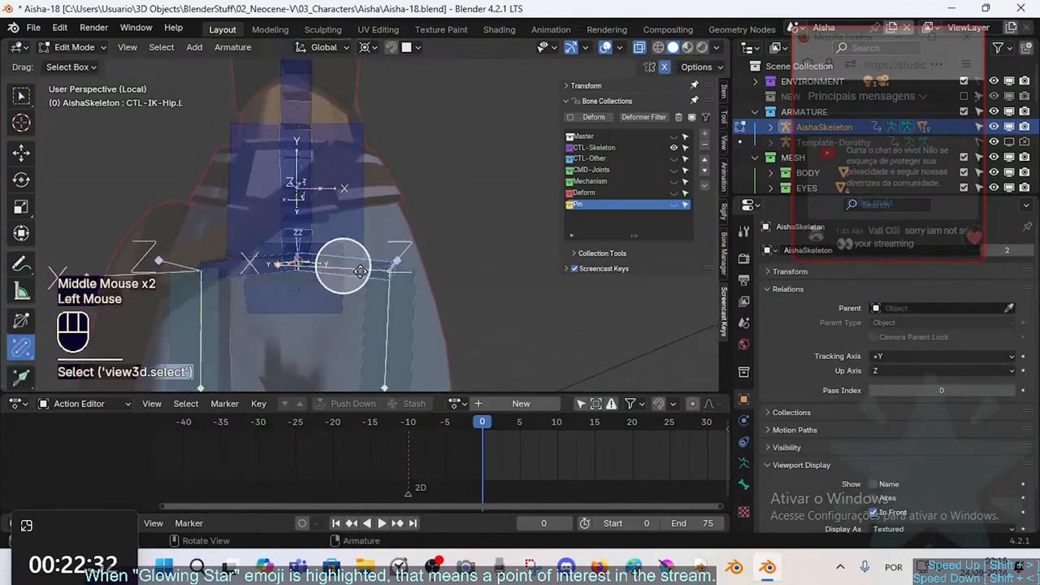
pyautogui.click(742, 484)
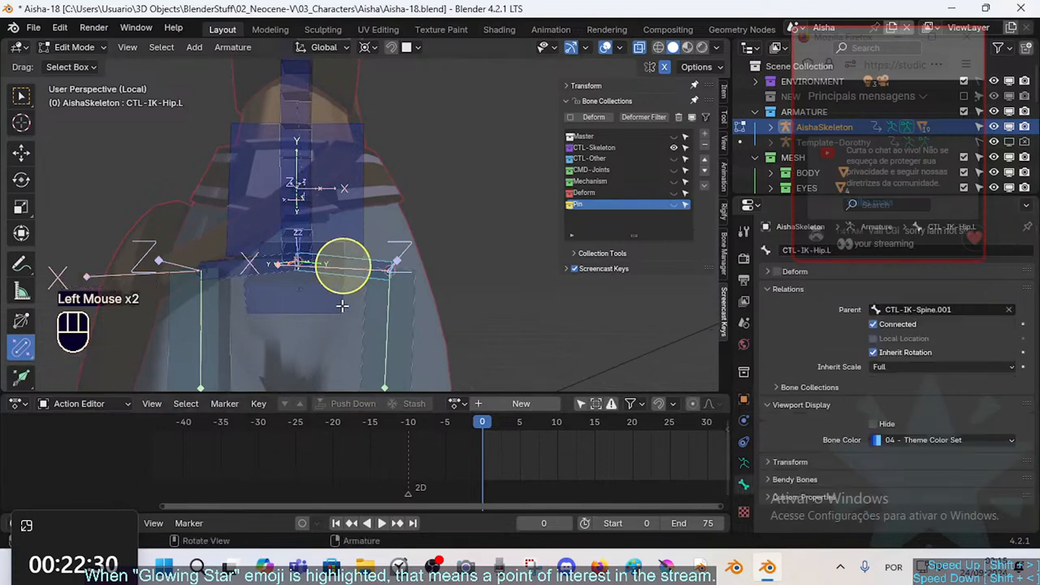
pyautogui.click(283, 303)
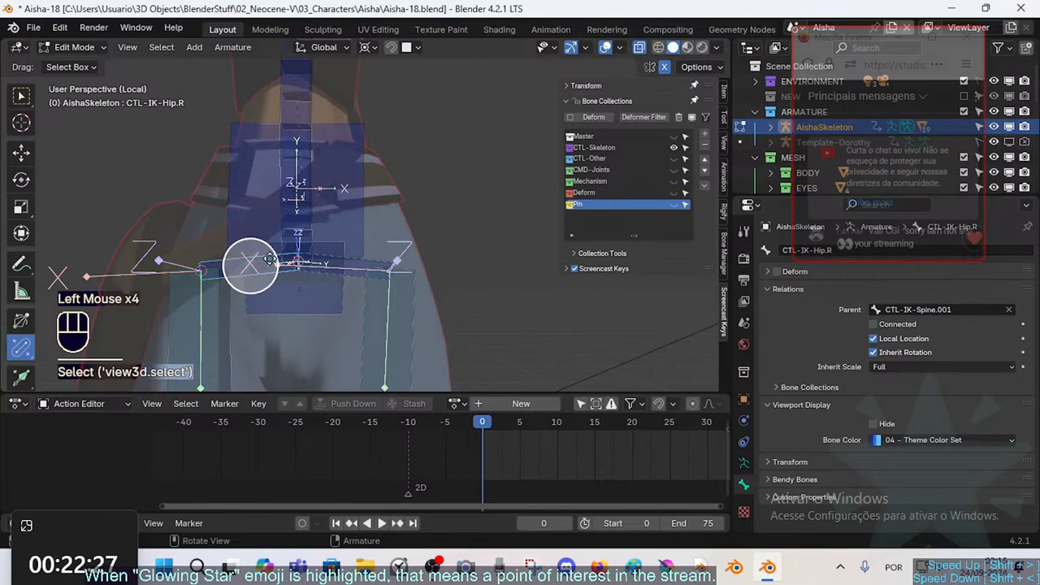
pyautogui.click(304, 229)
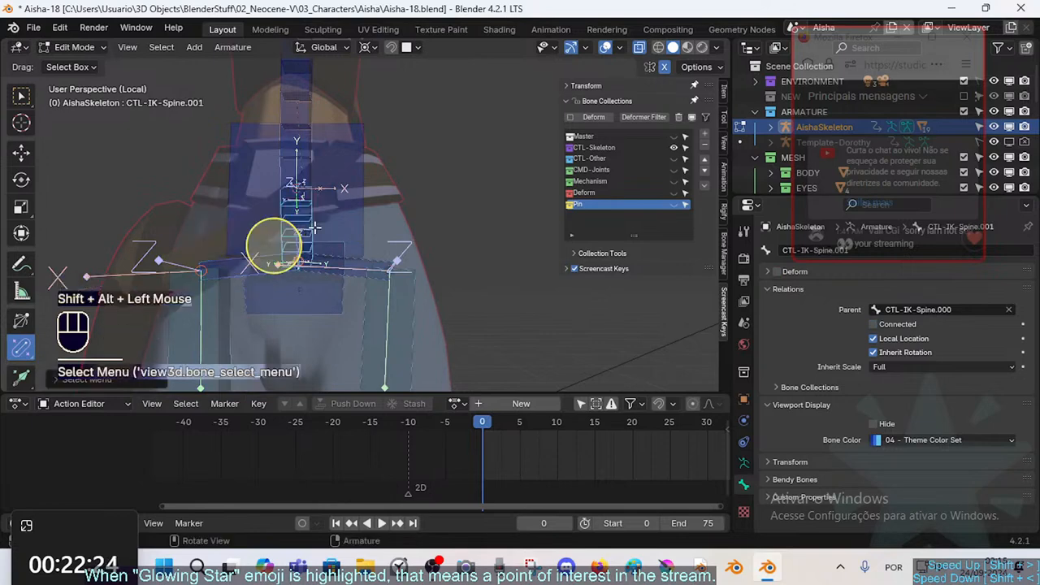
pyautogui.click(314, 227)
pyautogui.press('Tab')
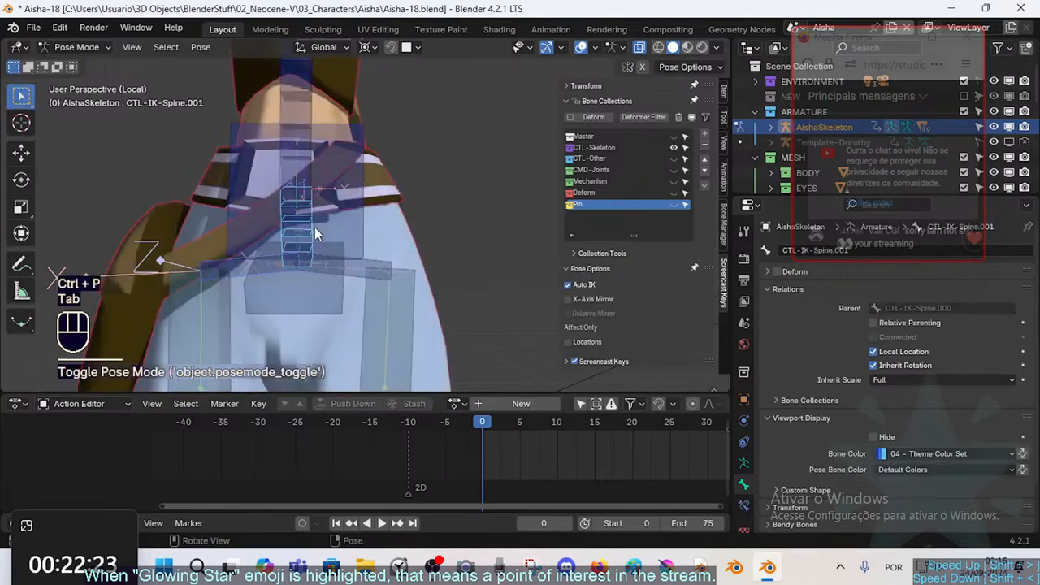
# Retest the hips by trying to move CTL-IK-Hip.L and CTL-IK-Hip.R, cancelling each move
pyautogui.click(367, 262)
pyautogui.click(349, 265)
pyautogui.press('g')
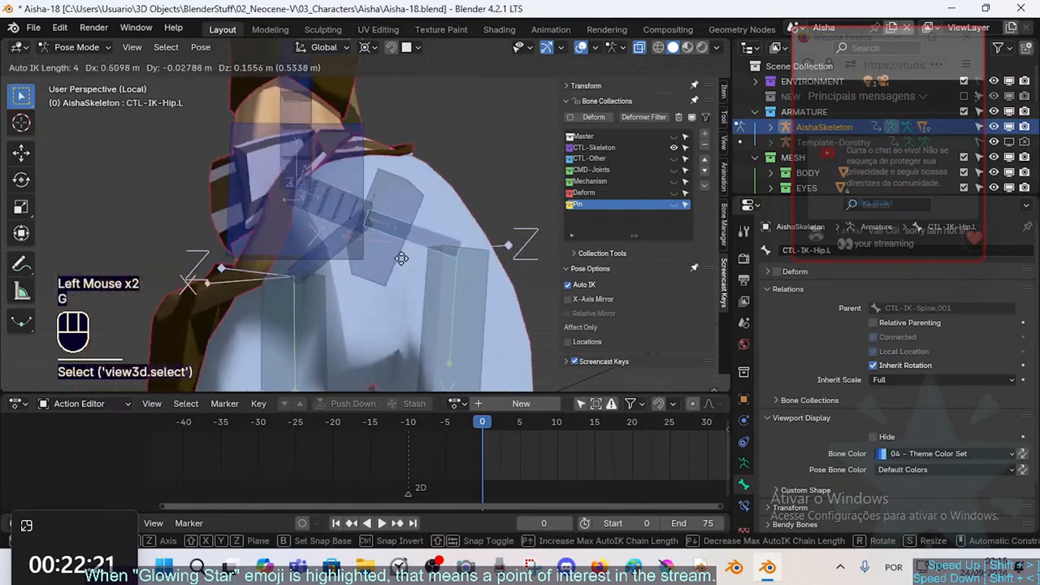
pyautogui.press('Escape')
pyautogui.hotkey('alt', 'Tab')
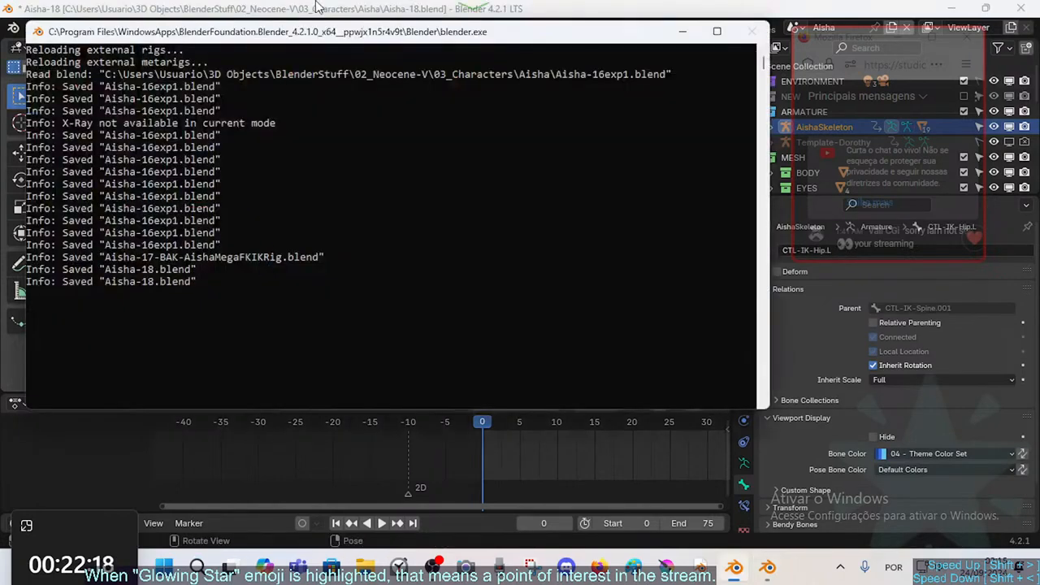
pyautogui.click(340, 7)
pyautogui.click(240, 275)
pyautogui.scroll(-3, 299, 259)
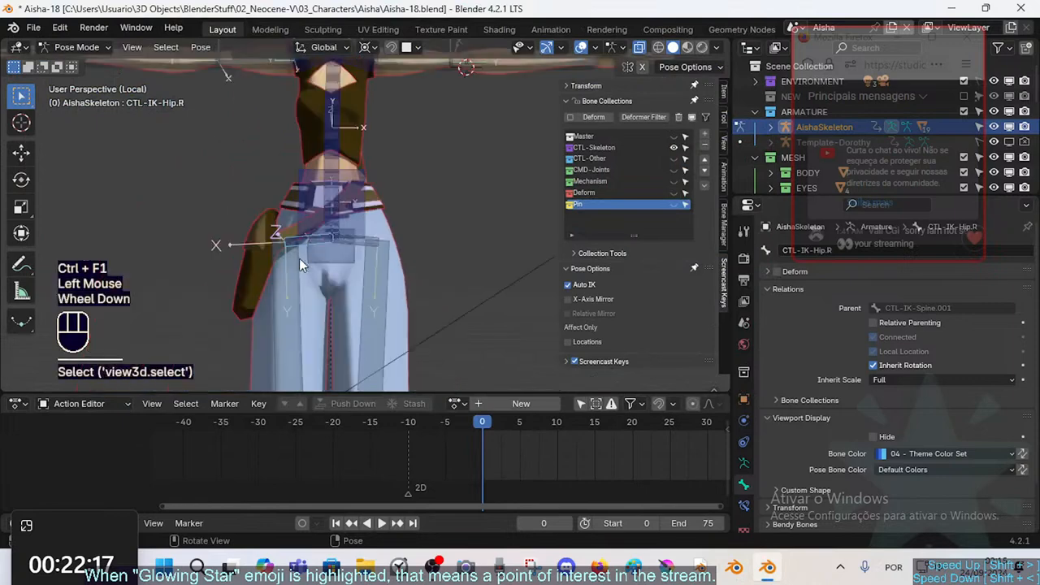
pyautogui.moveTo(299, 259); pyautogui.dragTo(309, 244, button='middle')
pyautogui.press('g')
pyautogui.press('Escape')
# Select CTL-IK-Spine.000 and try moving and rotating it, cancelling each transform
pyautogui.click(333, 208)
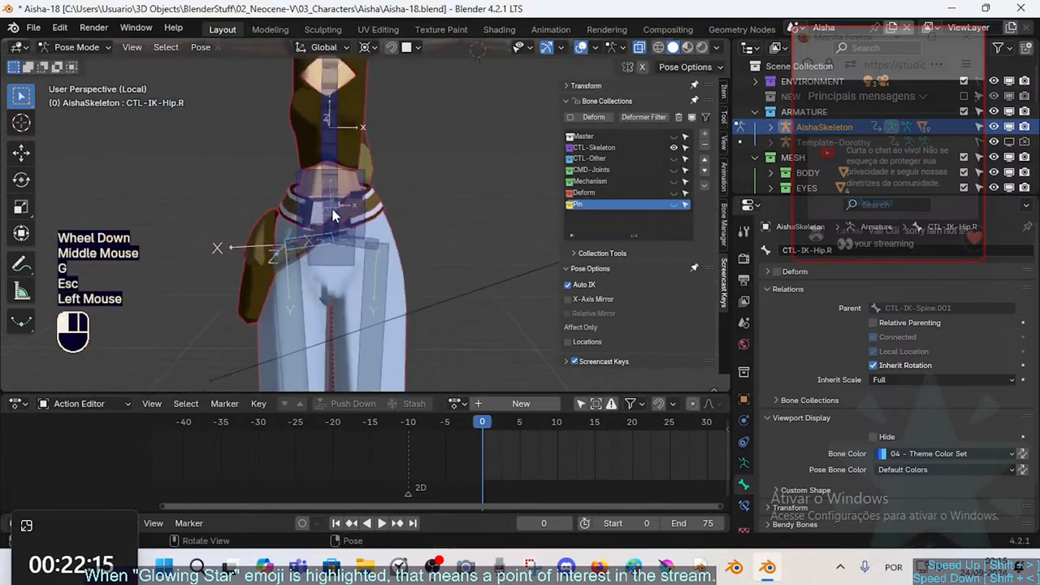
pyautogui.keyDown('shift'); pyautogui.moveTo(336, 156); pyautogui.dragTo(331, 198, button='middle'); pyautogui.keyUp('shift')
pyautogui.click(340, 235)
pyautogui.moveTo(359, 234); pyautogui.dragTo(406, 228, button='middle')
pyautogui.press('g')
pyautogui.press('Escape')
pyautogui.scroll(-1, 349, 185)
pyautogui.press('r')
pyautogui.press('Escape')
pyautogui.scroll(-1, 401, 238)
pyautogui.press('g')
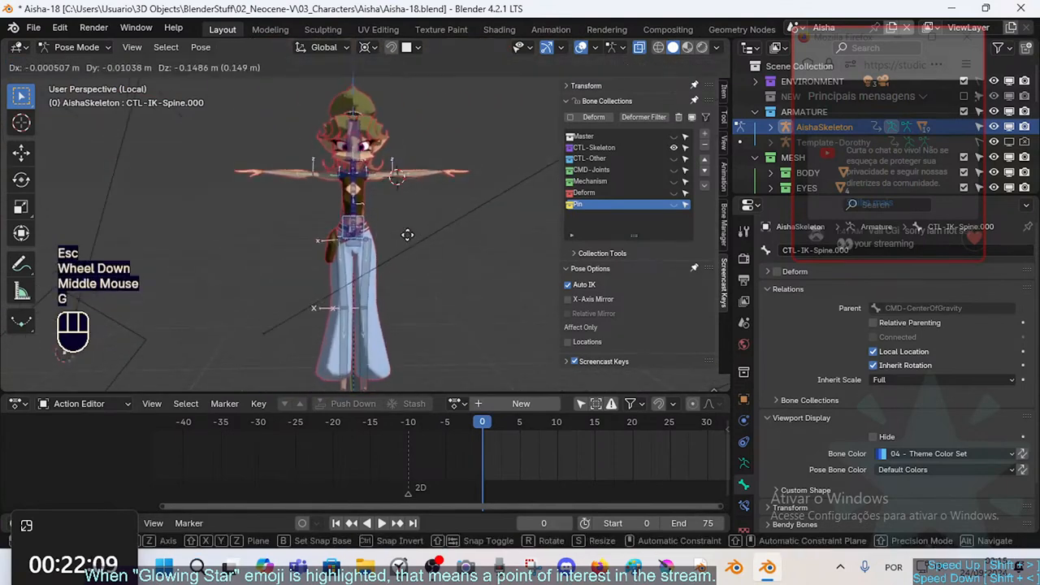
pyautogui.press('Escape')
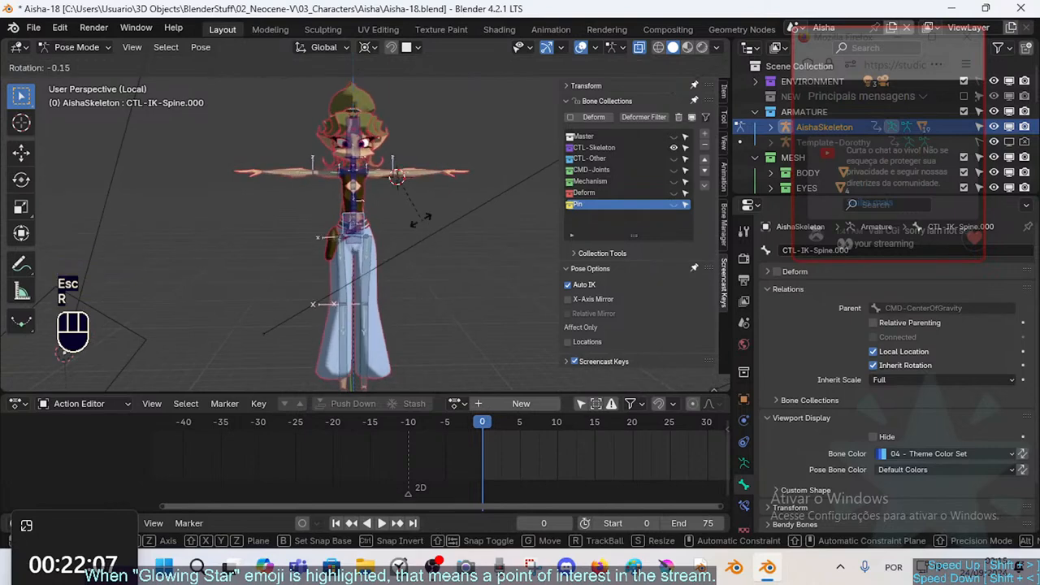
# Move CTL-IK-Spine.000 downward, and try moving MCH-Thigh.R and CTL-IK-Spine.000, cancelling those two moves
pyautogui.click(369, 223)
pyautogui.press('g')
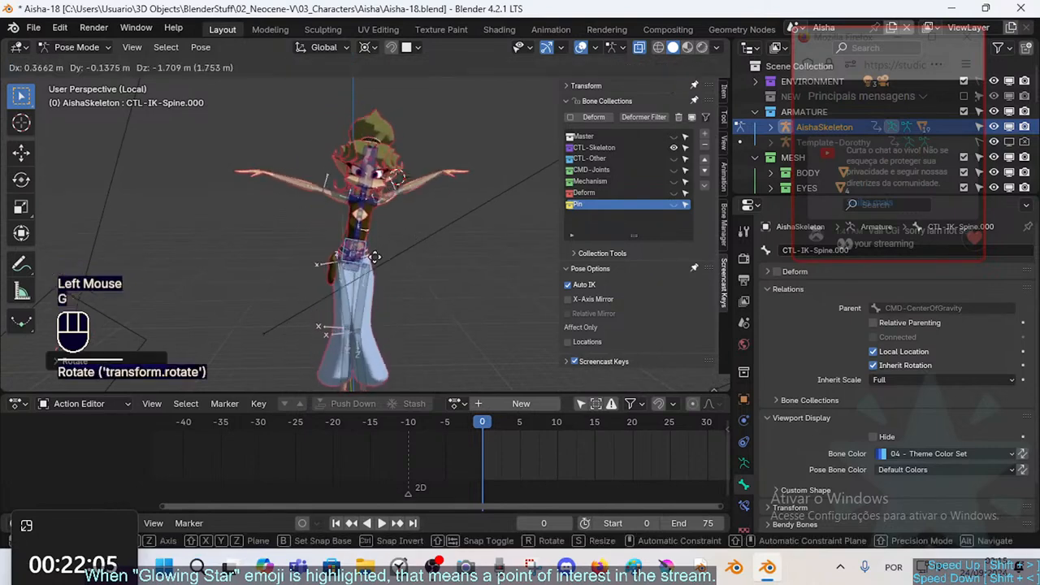
pyautogui.click(344, 262)
pyautogui.click(347, 260)
pyautogui.press('g')
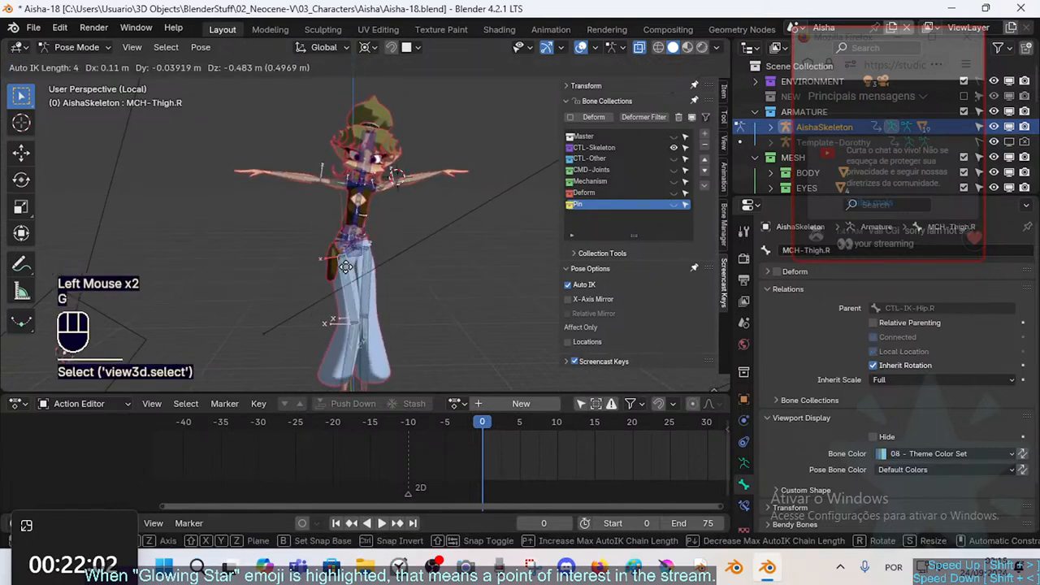
pyautogui.press('Escape')
pyautogui.click(360, 259)
pyautogui.press('g')
pyautogui.press('Escape')
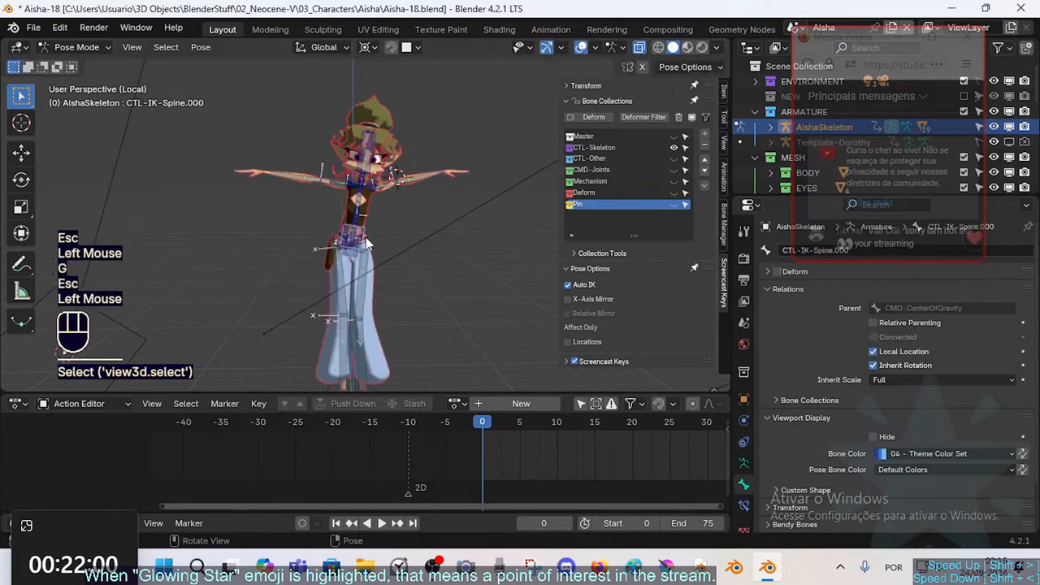
# Show the Master bone collection while moving CTL-IK-Spine.000 down and back up, and rotate the bone slightly
pyautogui.click(367, 243)
pyautogui.press('g')
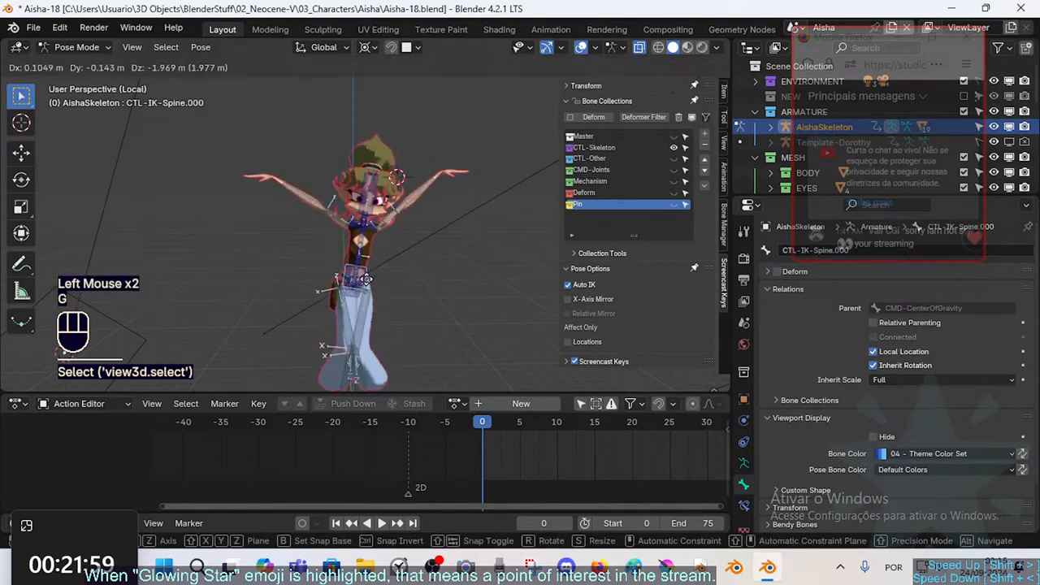
pyautogui.click(366, 279)
pyautogui.press('g')
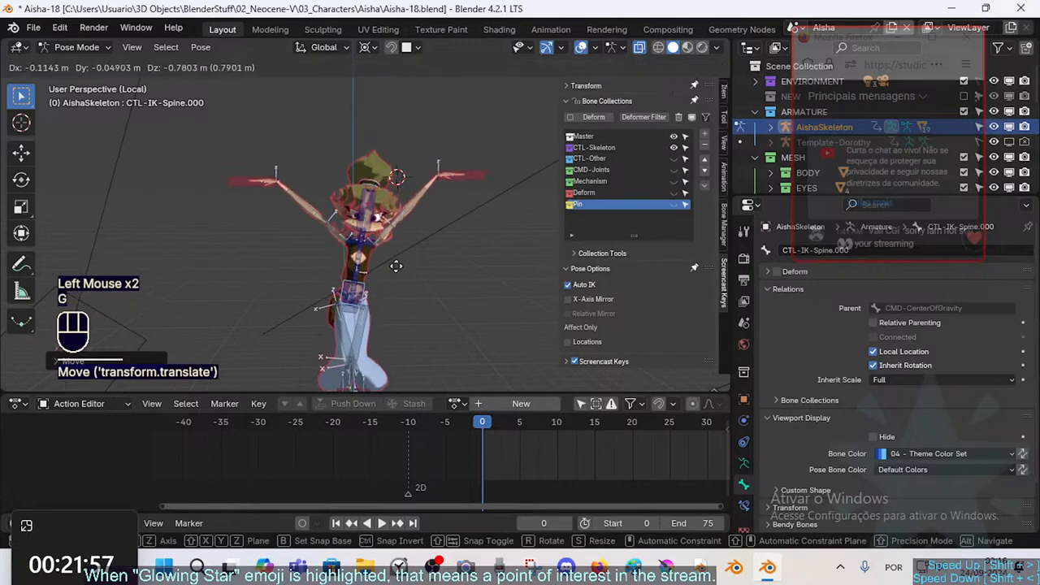
pyautogui.click(390, 249)
pyautogui.press('r')
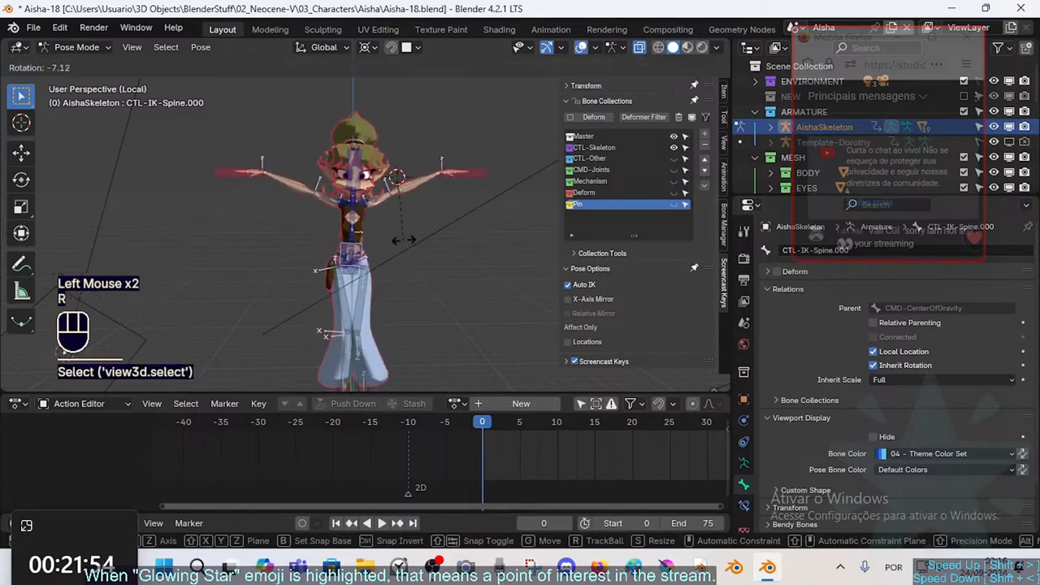
pyautogui.click(404, 239)
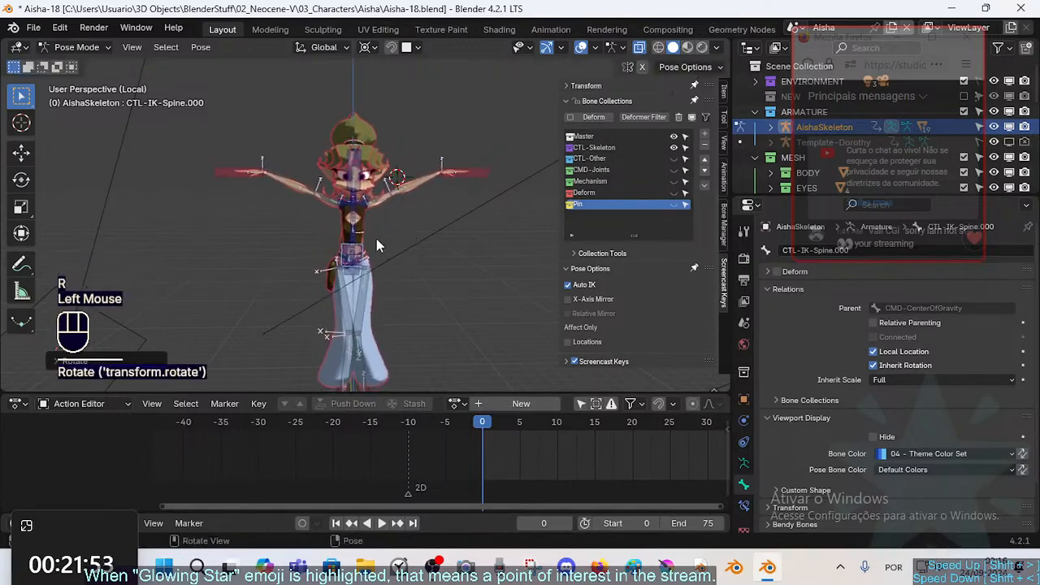
# Compare moving CTL-IK-Spine.000 with Auto IK disabled and with Auto IK enabled again
pyautogui.hotkey('shift', 'alt', 'x')
pyautogui.press('g')
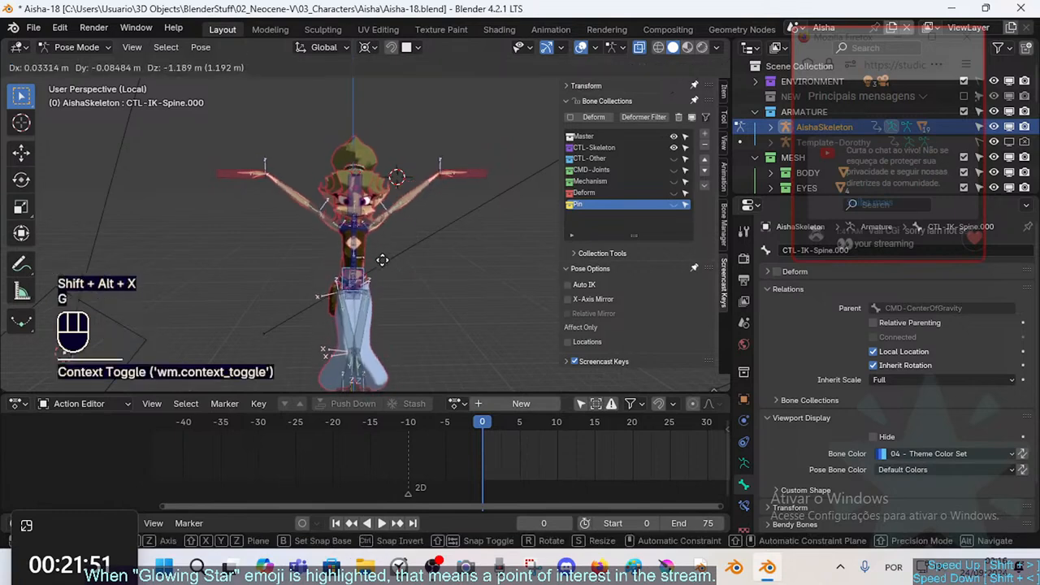
pyautogui.click(383, 250)
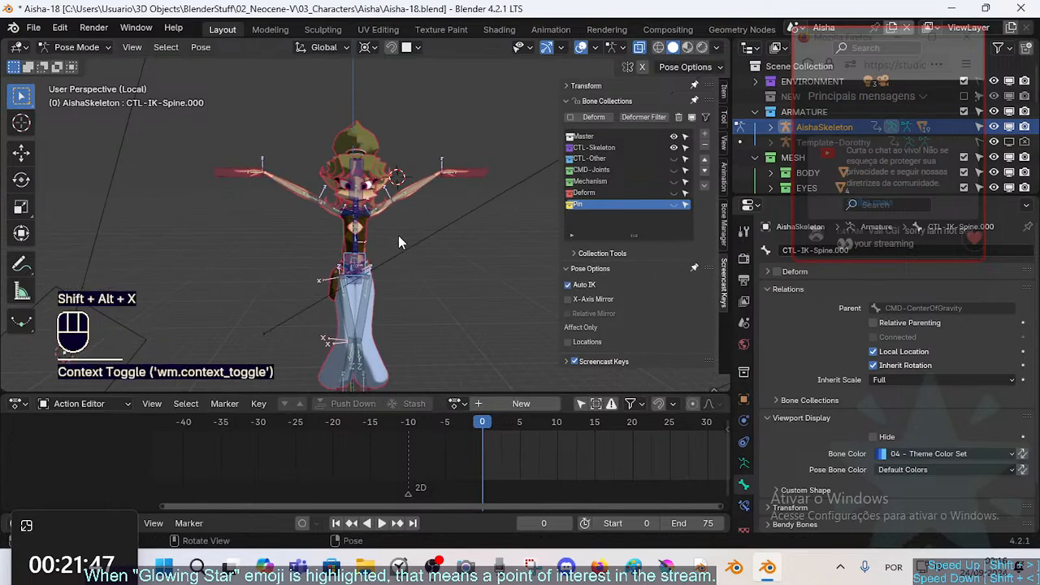
pyautogui.press('g')
pyautogui.scroll(1, 398, 235)
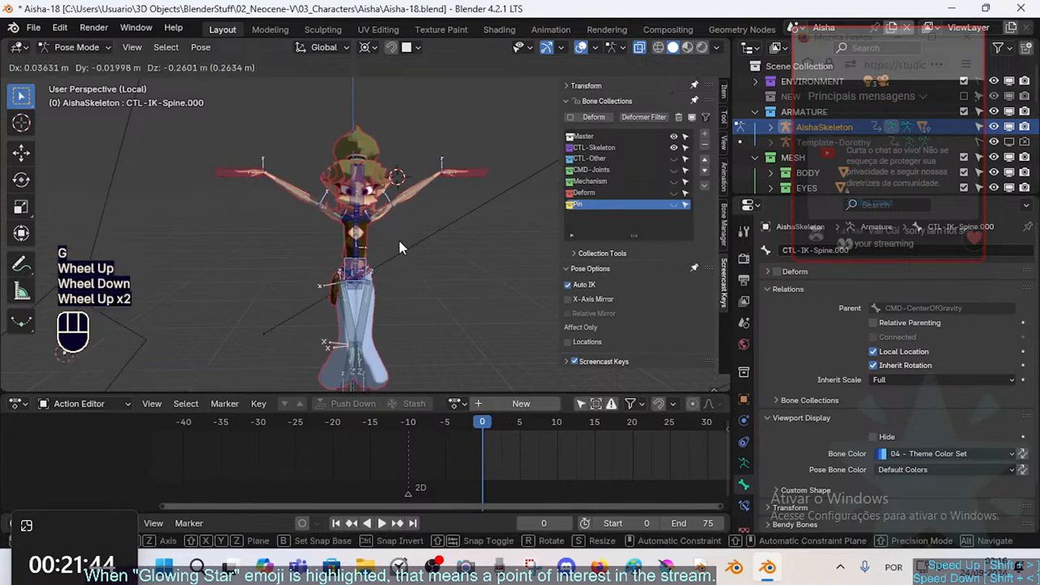
pyautogui.click(399, 240)
# Test the hips up close by moving CTL-IK-Spine.000 twice and rotating it
pyautogui.click(363, 270)
pyautogui.scroll(1, 368, 265)
pyautogui.keyDown('shift'); pyautogui.moveTo(367, 266); pyautogui.dragTo(371, 233, button='middle'); pyautogui.keyUp('shift')
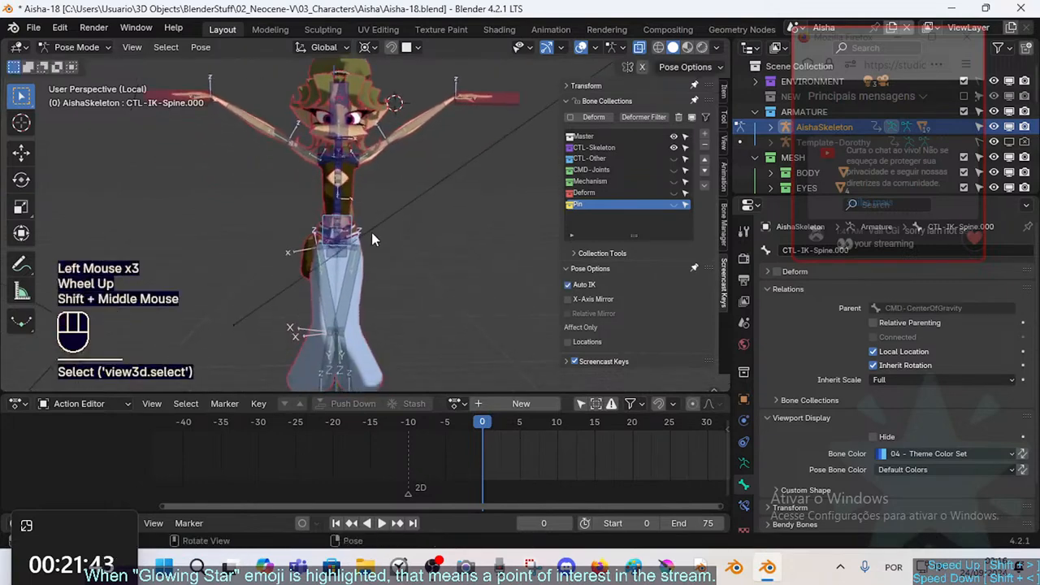
pyautogui.press('g')
pyautogui.click(382, 219)
pyautogui.press('g')
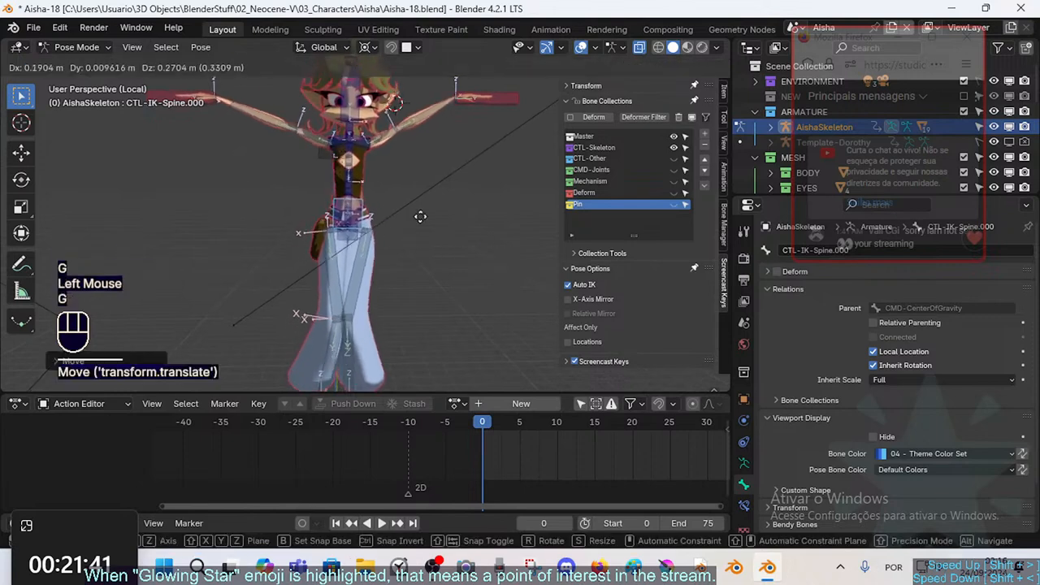
pyautogui.click(443, 219)
pyautogui.press('r')
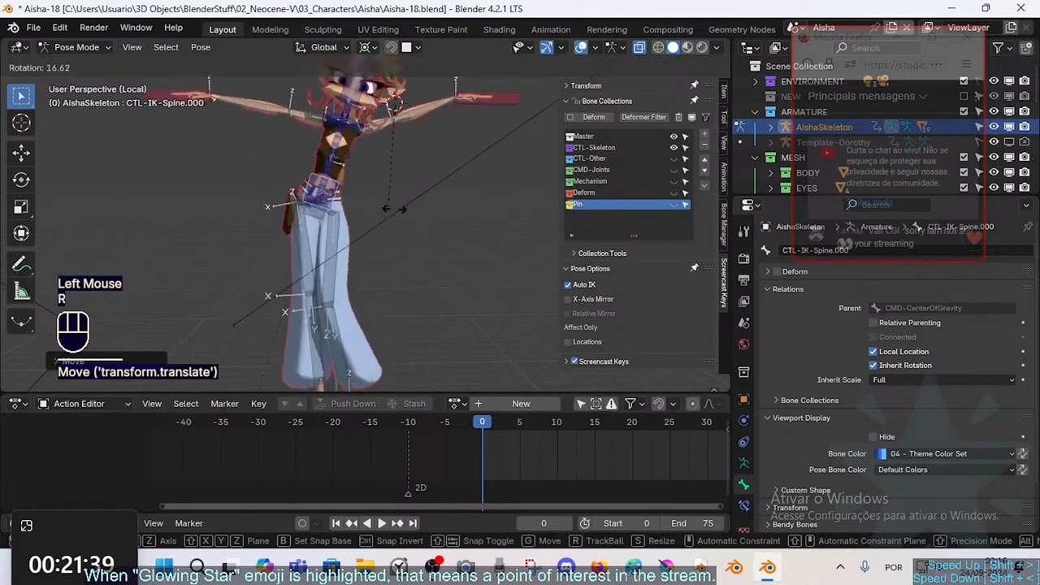
pyautogui.click(412, 258)
pyautogui.scroll(-1, 411, 259)
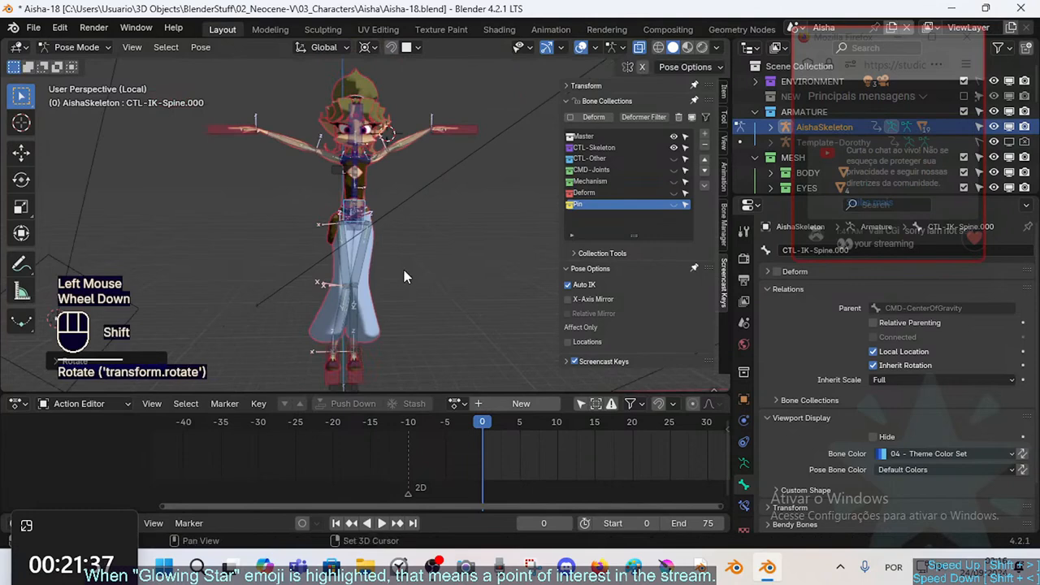
# Place the 3D cursor beside the character's legs and rotate CTL-IK-Spine.000 around it
pyautogui.keyDown('shift'); pyautogui.rightClick(403, 270); pyautogui.keyUp('shift')
pyautogui.press('r')
pyautogui.click(449, 189)
pyautogui.moveTo(450, 192); pyautogui.dragTo(557, 214, button='middle')
pyautogui.press('r')
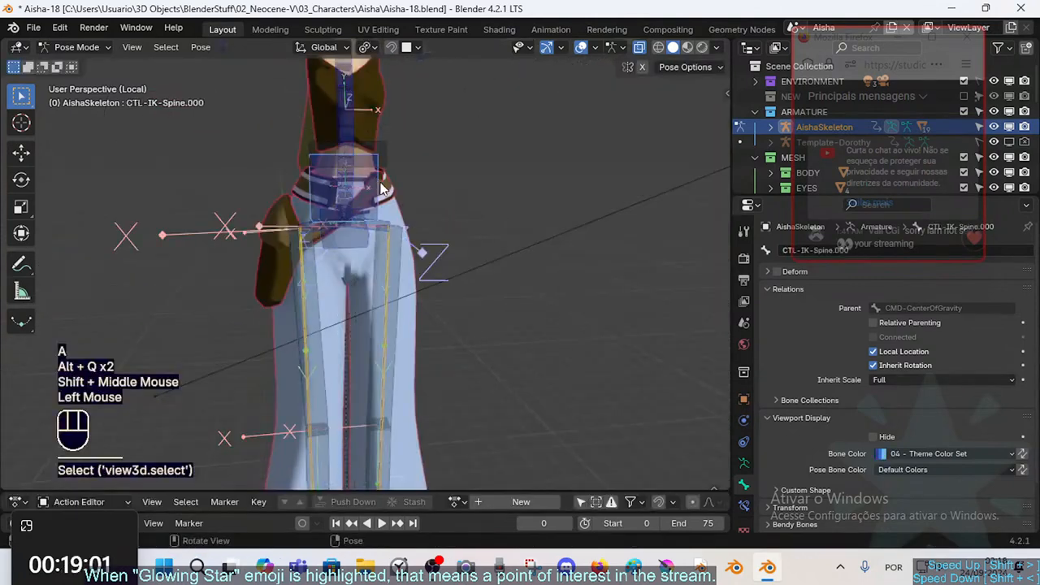
# Show the bone collections and pose options again, and try rotating CTL-IK-Spine.003, cancelling the rotation
pyautogui.keyDown('shift'); pyautogui.moveTo(341, 114); pyautogui.dragTo(391, 217, button='middle'); pyautogui.keyUp('shift')
pyautogui.press('n')
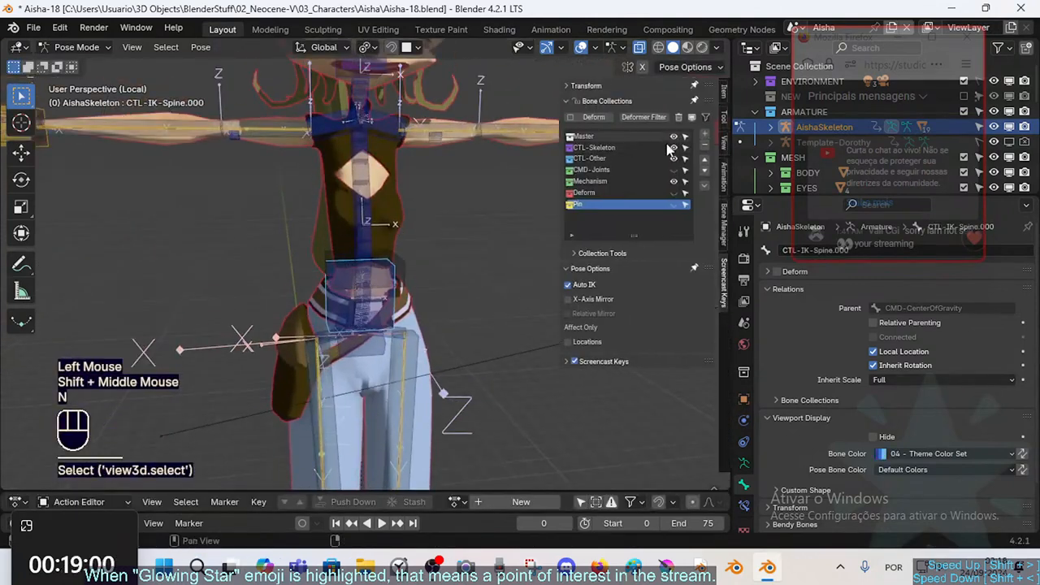
pyautogui.keyDown('shift'); pyautogui.moveTo(379, 130); pyautogui.dragTo(368, 218, button='middle'); pyautogui.keyUp('shift')
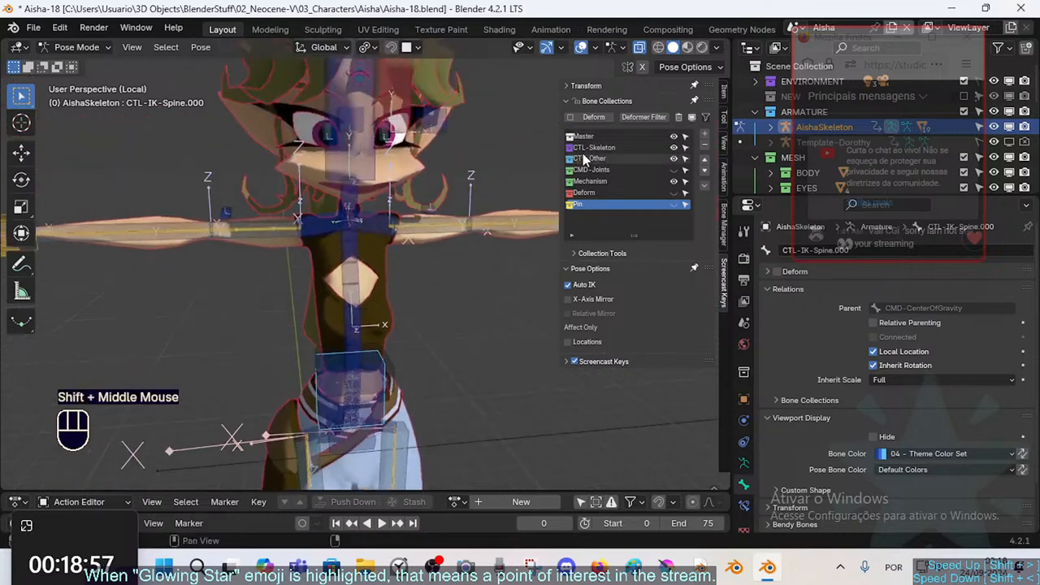
pyautogui.click(444, 218)
pyautogui.click(447, 236)
pyautogui.moveTo(447, 235); pyautogui.dragTo(449, 306, button='middle')
pyautogui.press('r')
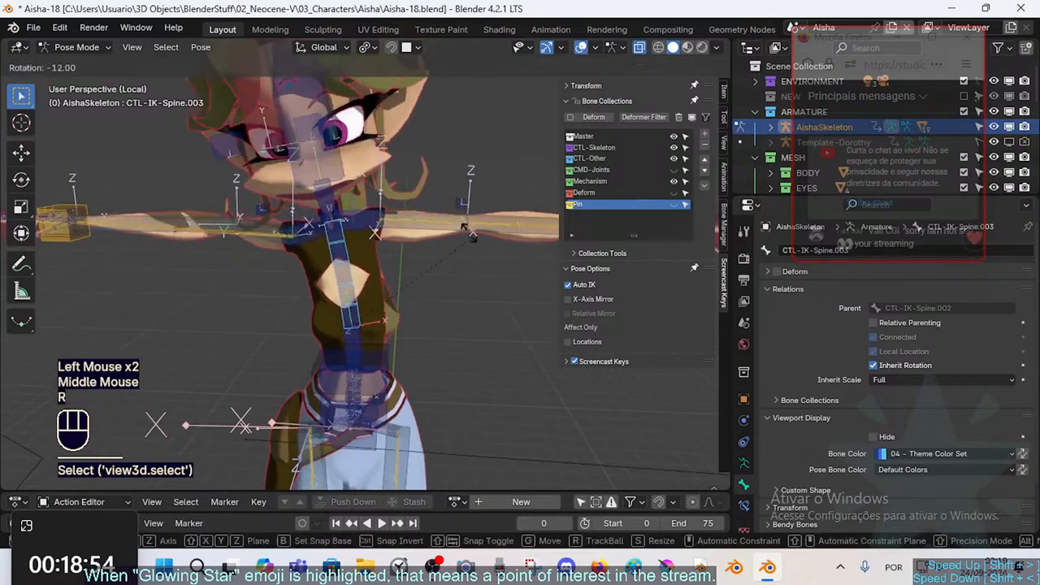
pyautogui.press('Escape')
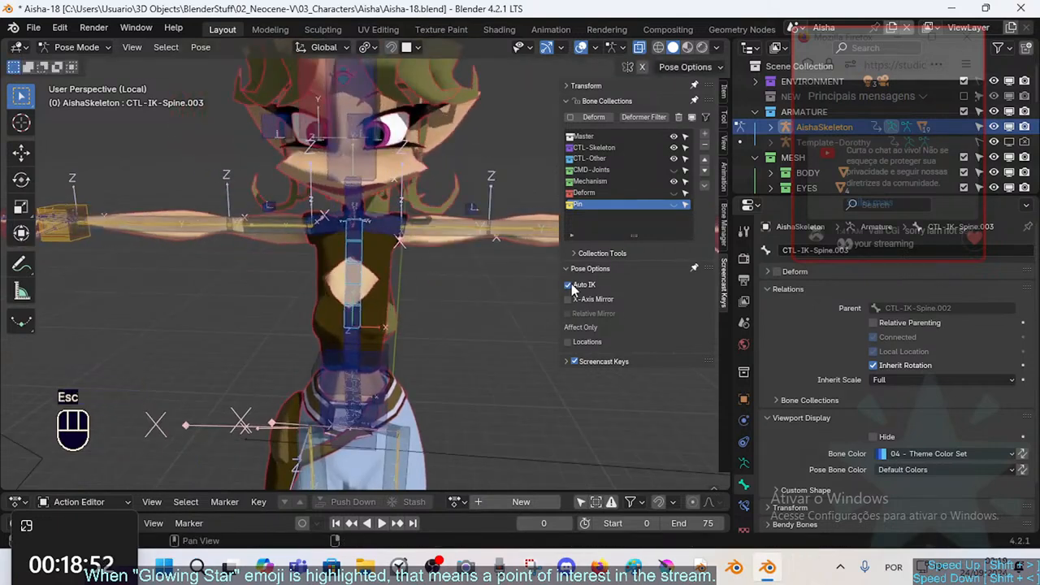
# Enable X-Axis Mirror and try moving and rotating CTL-IK-Spine.003, cancelling each transform
pyautogui.press('g')
pyautogui.press('Escape')
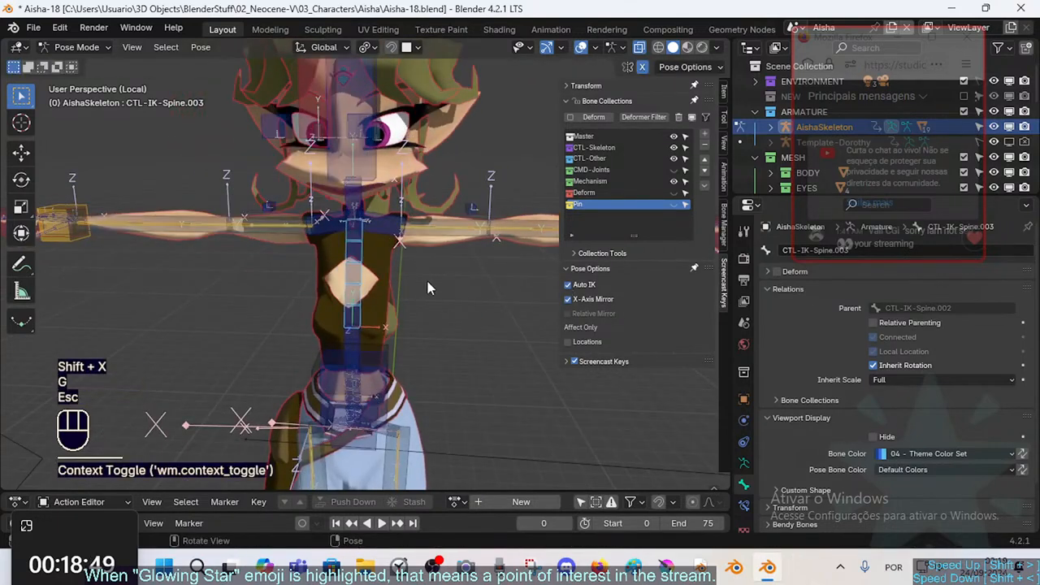
pyautogui.press('r')
pyautogui.press('Escape')
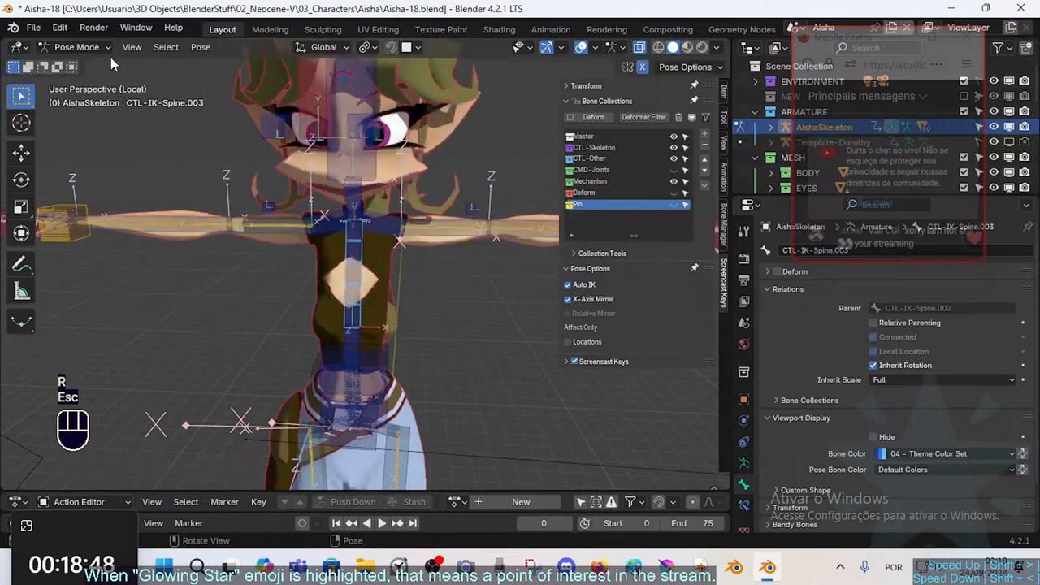
# Move CTL-IK-Spine.003 while varying the Auto IK chain length between 5 and 1
pyautogui.press('g')
pyautogui.scroll(-1, 170, 144)
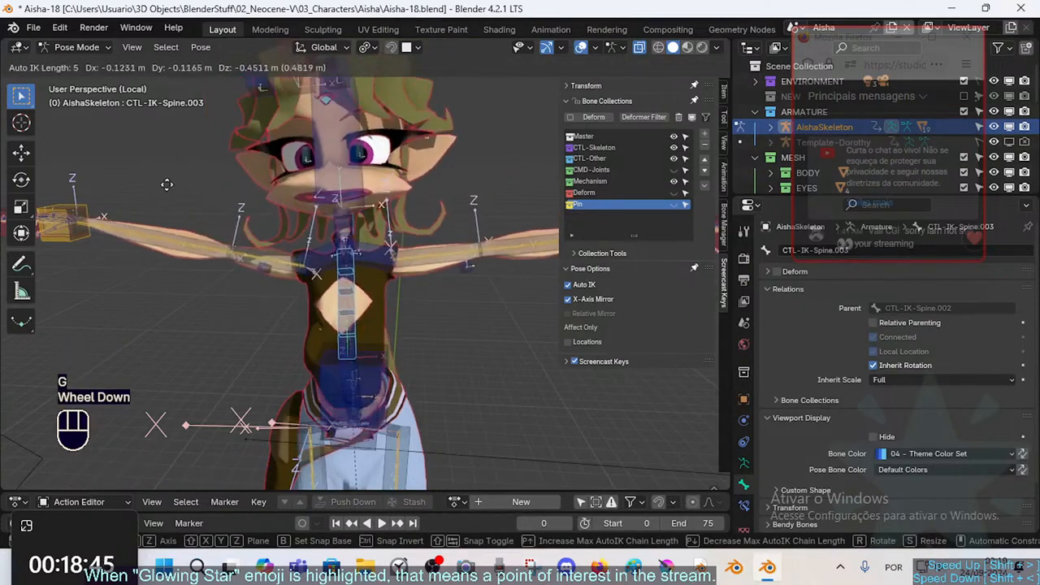
pyautogui.scroll(3, 182, 154)
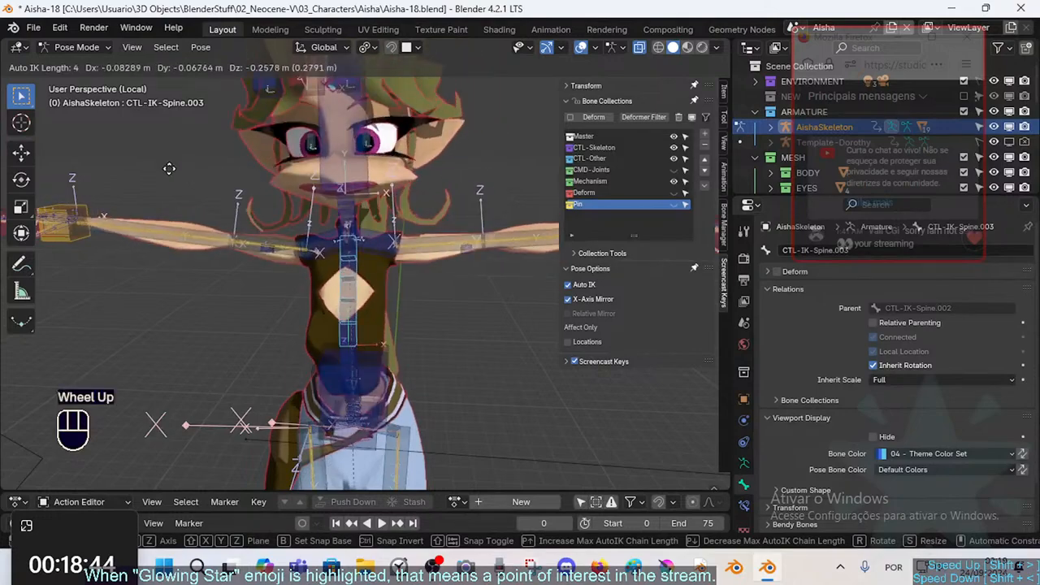
pyautogui.scroll(1, 177, 163)
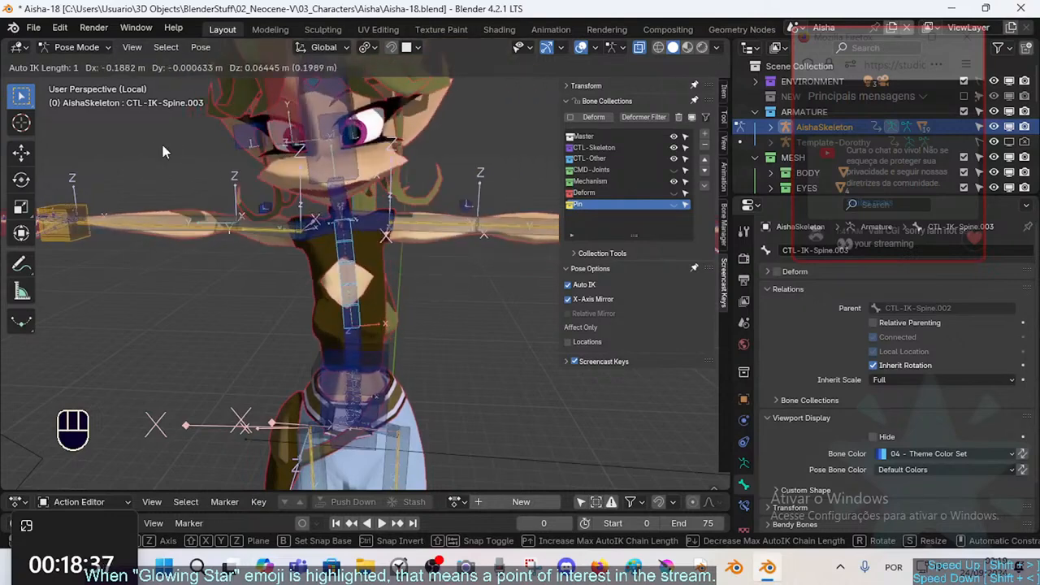
# Move CTL-Shoulder.L while varying the Auto IK chain length between 1 and 4
pyautogui.click(321, 219)
pyautogui.press('g')
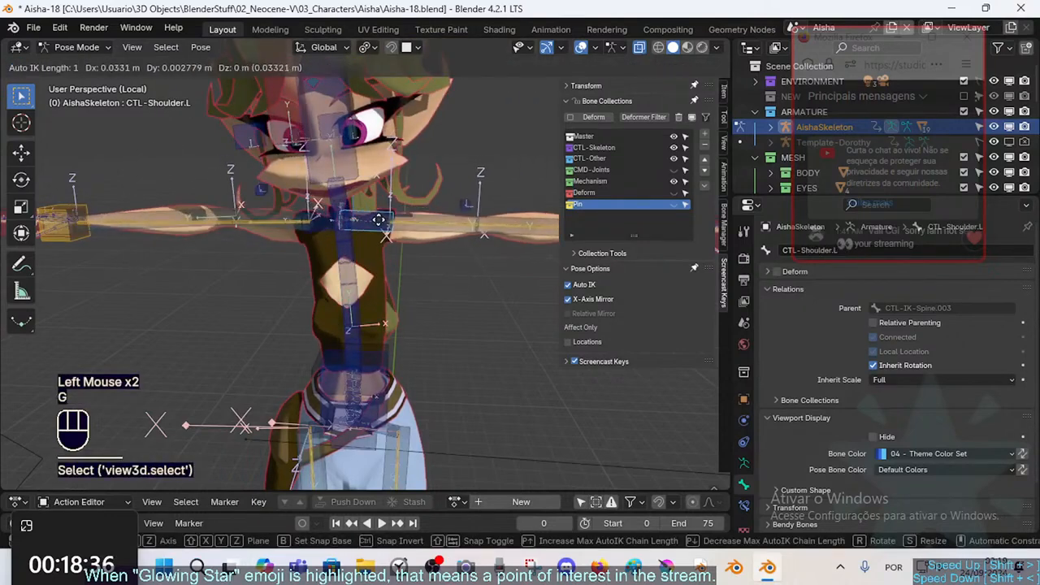
pyautogui.scroll(1, 377, 211)
pyautogui.scroll(-2, 379, 210)
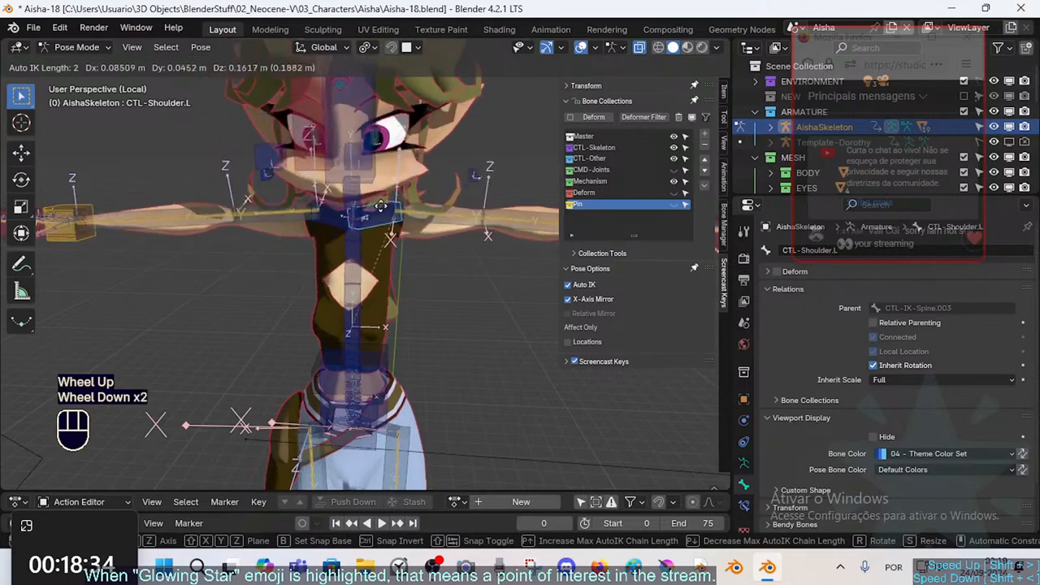
pyautogui.scroll(-1, 387, 221)
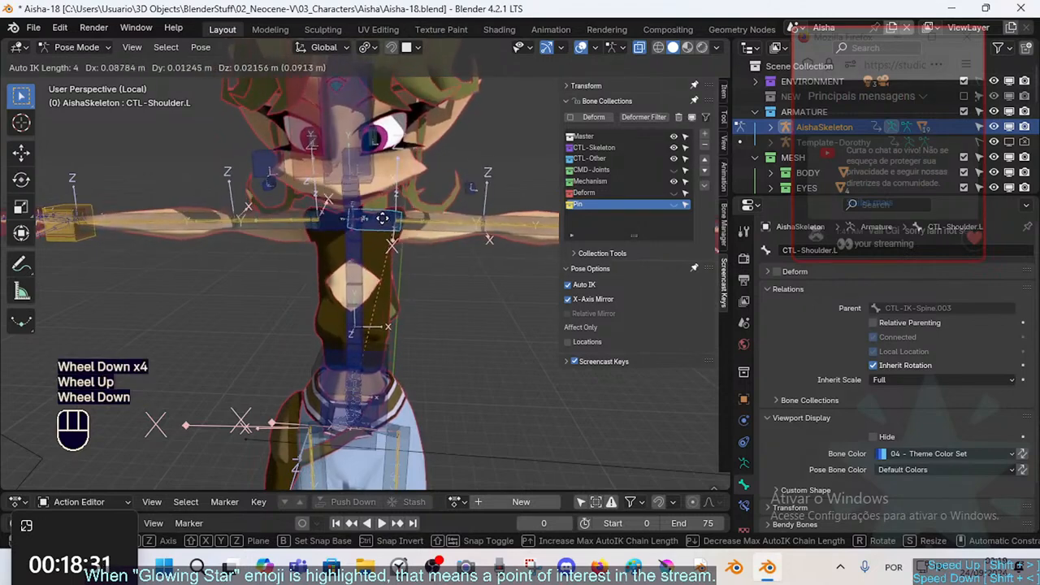
pyautogui.scroll(4, 384, 216)
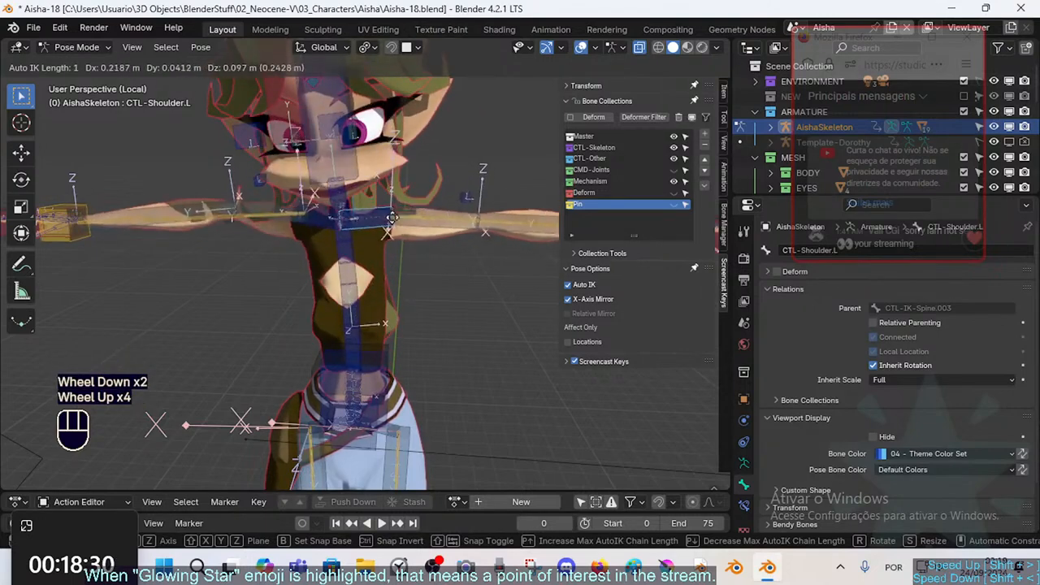
pyautogui.scroll(-1, 393, 216)
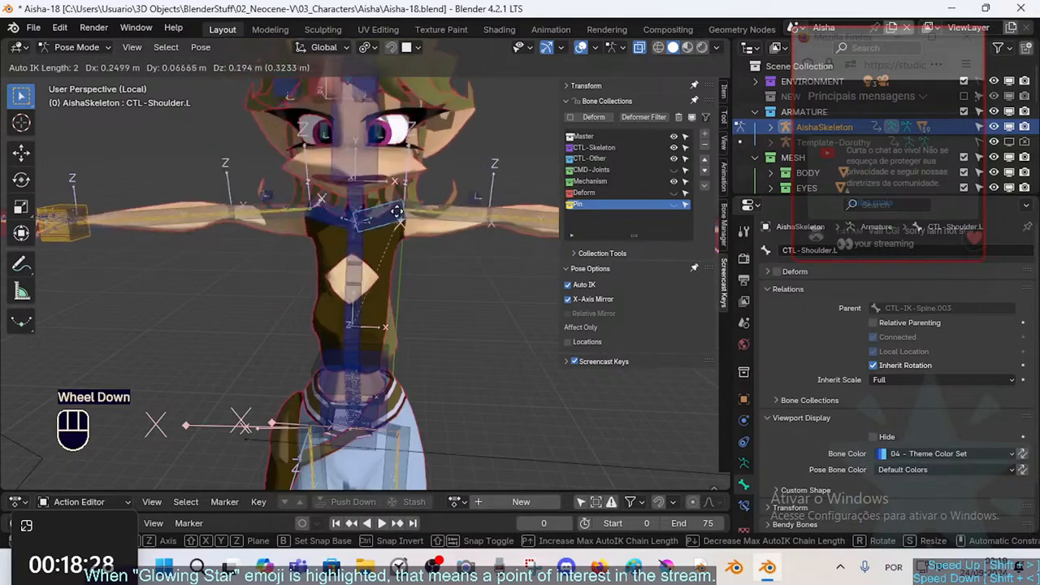
pyautogui.click(393, 221)
# Select all bones and clear their pose transforms
pyautogui.press('a')
pyautogui.hotkey('alt', 'q')
pyautogui.hotkey('alt', 'q')
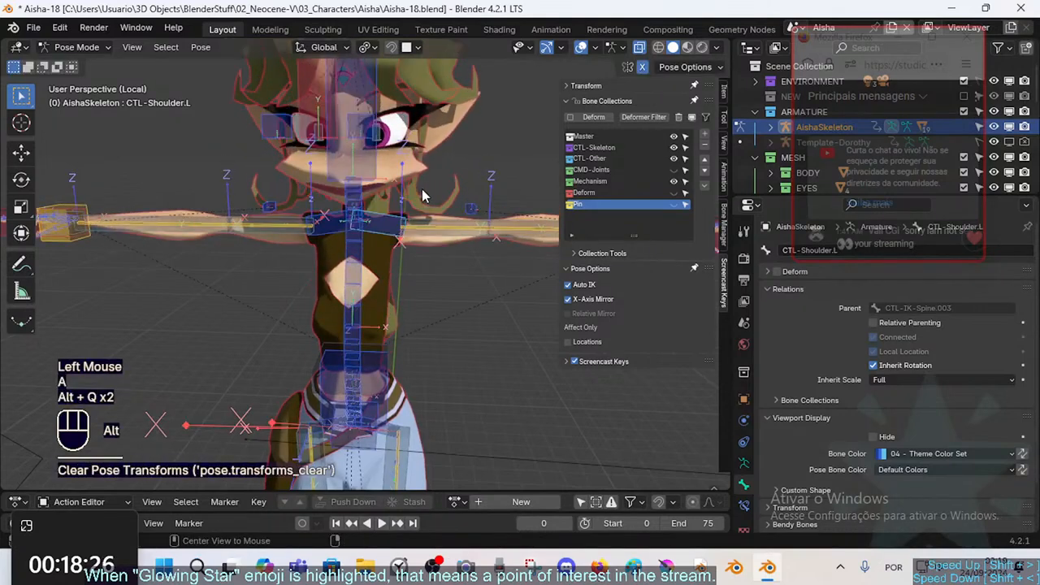
# Hide the CTL-Other and Mechanism bone collections and save the file
pyautogui.keyDown('shift'); pyautogui.moveTo(374, 140); pyautogui.dragTo(716, 147, button='middle'); pyautogui.keyUp('shift')
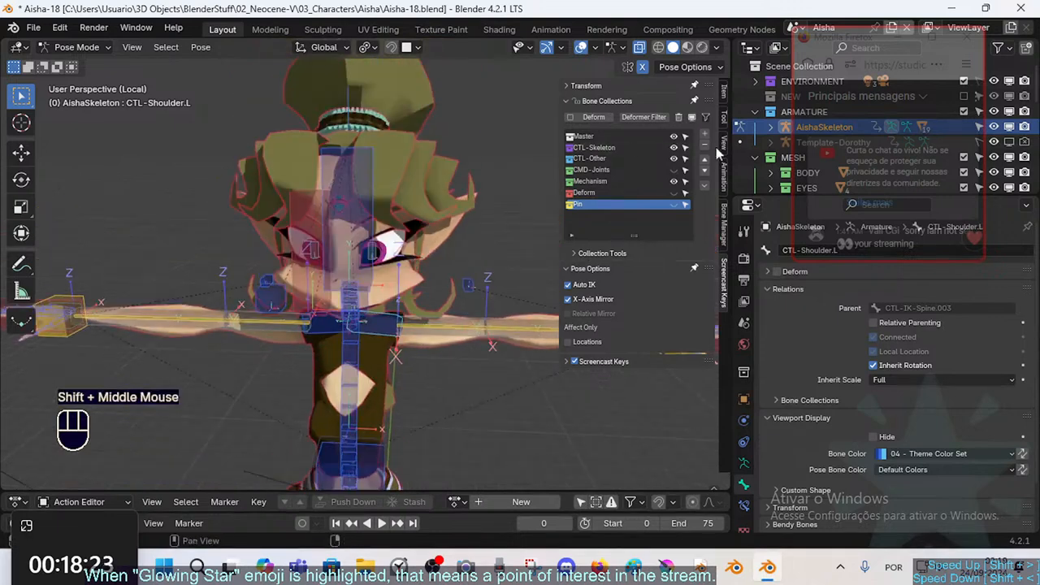
pyautogui.moveTo(674, 169); pyautogui.dragTo(675, 182)
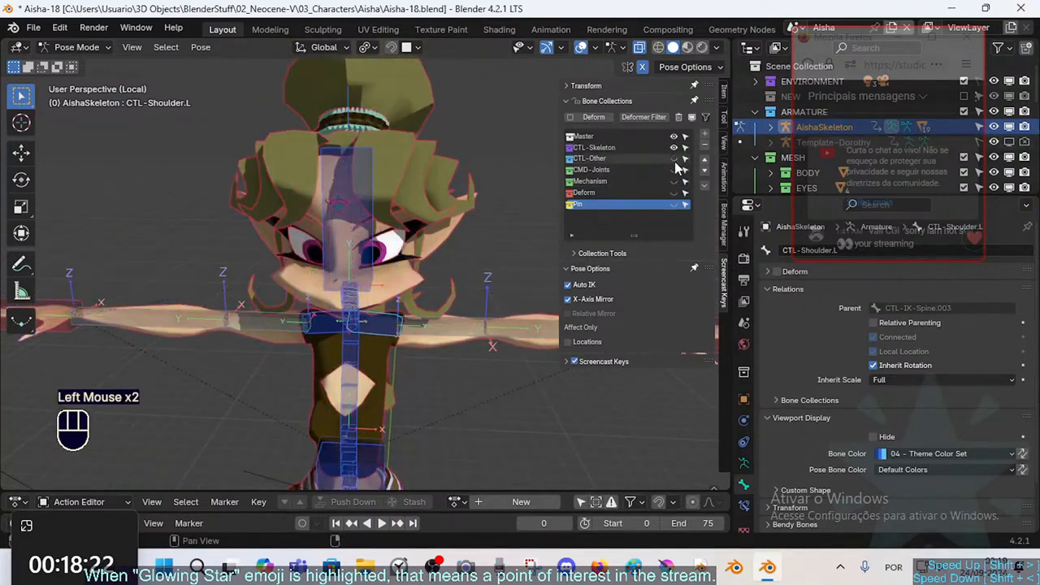
pyautogui.moveTo(487, 212); pyautogui.dragTo(409, 279, button='middle')
pyautogui.hotkey('ctrl', 's')
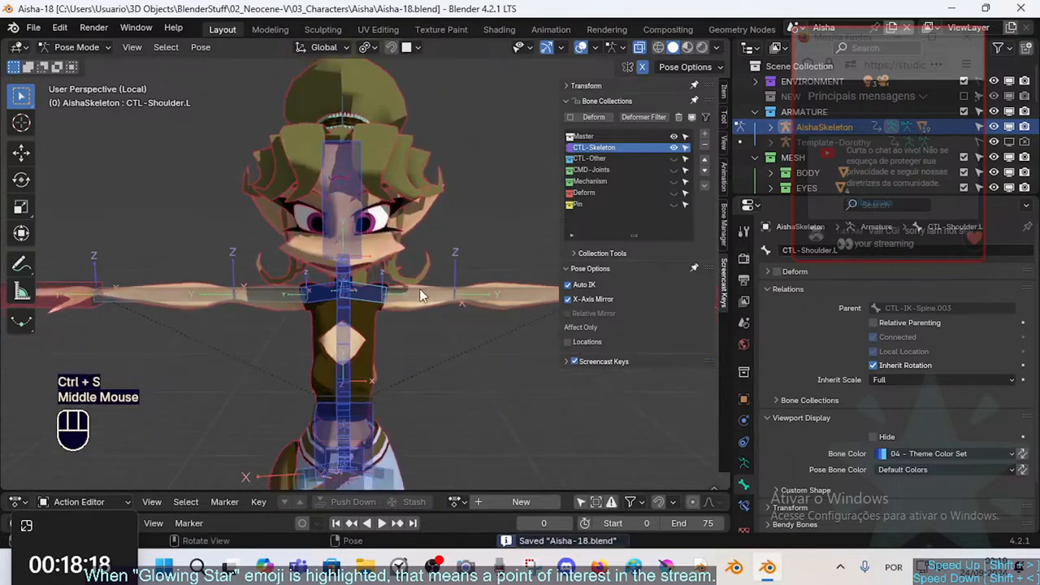
# Select CTL-IK-Spine.003 and inspect the bones along the left arm out to MTR-IK-Hand.L
pyautogui.moveTo(443, 350); pyautogui.dragTo(476, 345, button='middle')
pyautogui.click(346, 322)
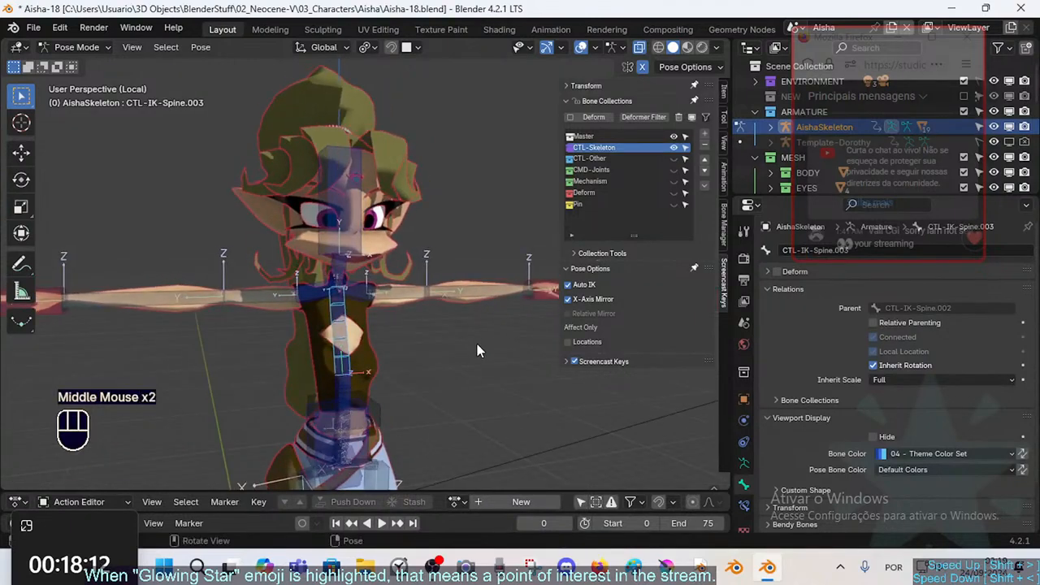
pyautogui.keyDown('shift'); pyautogui.moveTo(496, 379); pyautogui.dragTo(324, 208, button='middle'); pyautogui.keyUp('shift')
pyautogui.scroll(2, 482, 218)
pyautogui.keyDown('shift'); pyautogui.scroll(-1, 423, 146); pyautogui.keyUp('shift')
pyautogui.click(421, 140)
pyautogui.click(364, 205)
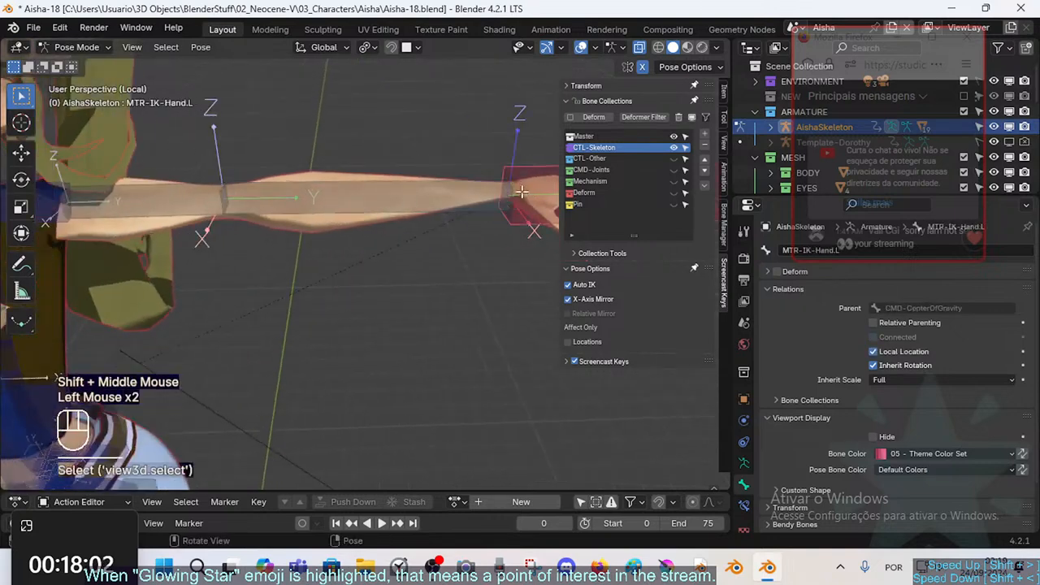
# Try to move MTR-IK-Hand.L in Edit Mode and return to Pose Mode
pyautogui.press('Tab')
pyautogui.press('g')
pyautogui.press('Escape')
pyautogui.press('Tab')
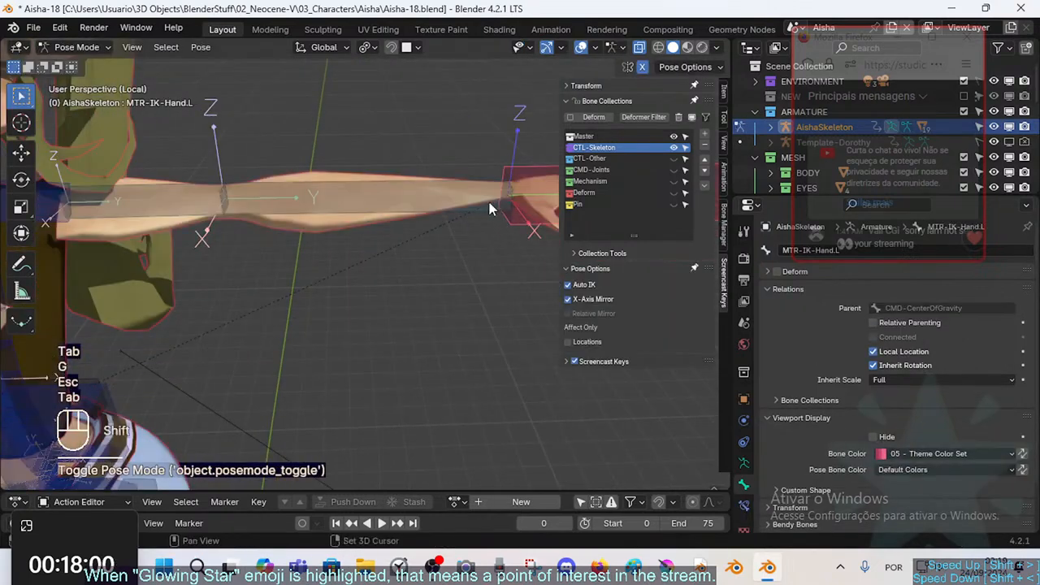
# Show the Mechanism bone collection and open the bone constraints of MAP-IK-Owner-Foot.L
pyautogui.keyDown('shift'); pyautogui.moveTo(490, 209); pyautogui.dragTo(422, 252, button='middle'); pyautogui.keyUp('shift')
pyautogui.click(370, 236)
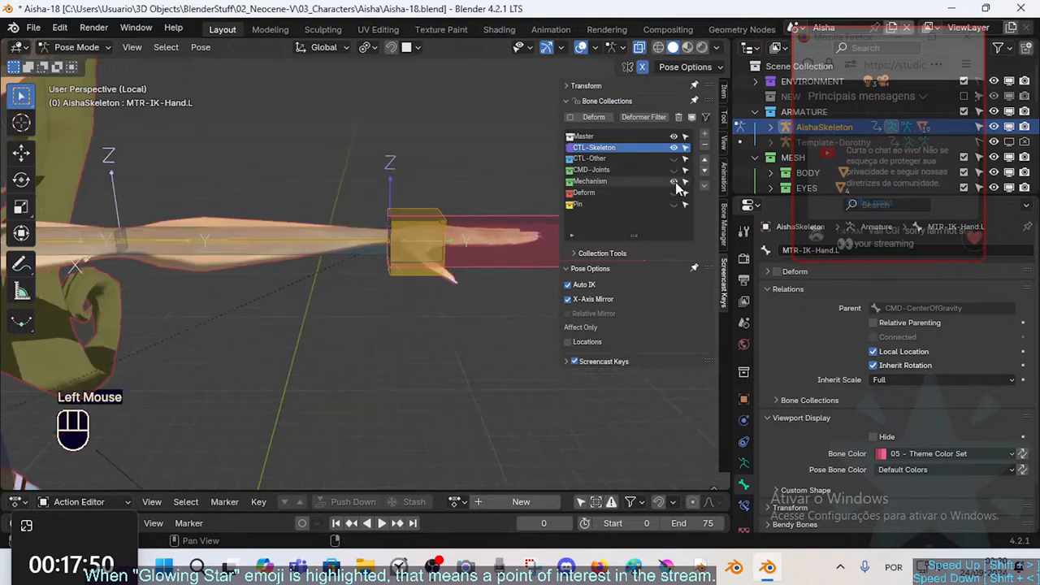
pyautogui.click(391, 269)
pyautogui.moveTo(415, 254); pyautogui.dragTo(360, 204, button='middle')
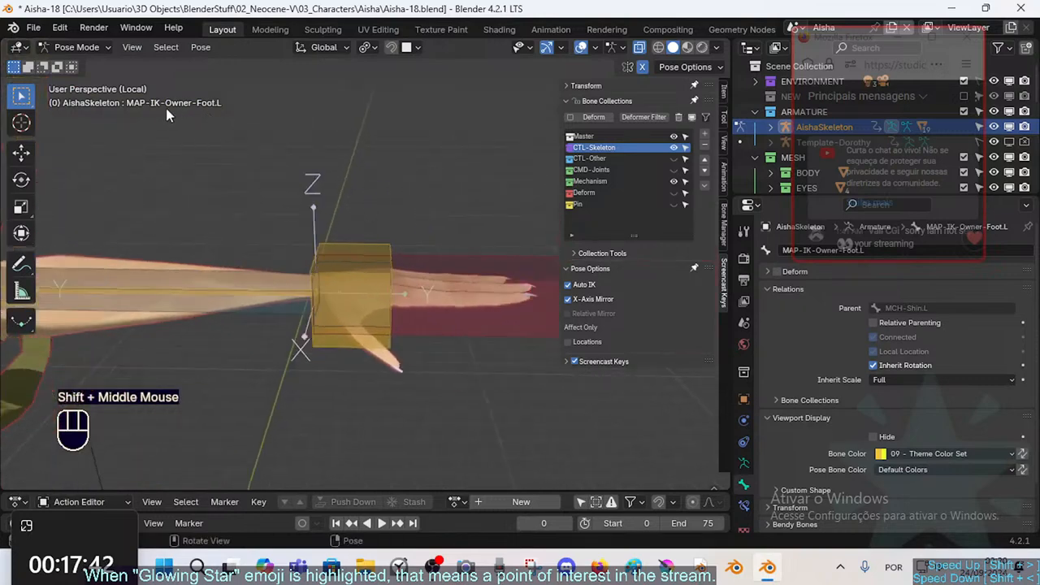
pyautogui.click(743, 508)
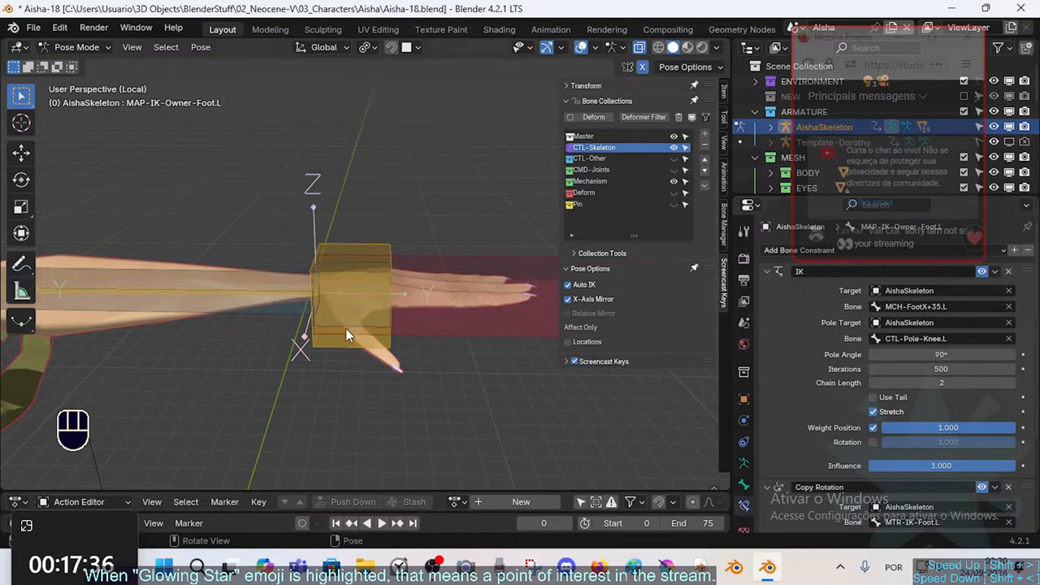
# Check MCH-LowerArm.L and MCH-Shin.L for bone constraints
pyautogui.click(277, 297)
pyautogui.keyDown('shift'); pyautogui.moveTo(238, 385); pyautogui.dragTo(316, 198, button='middle'); pyautogui.keyUp('shift')
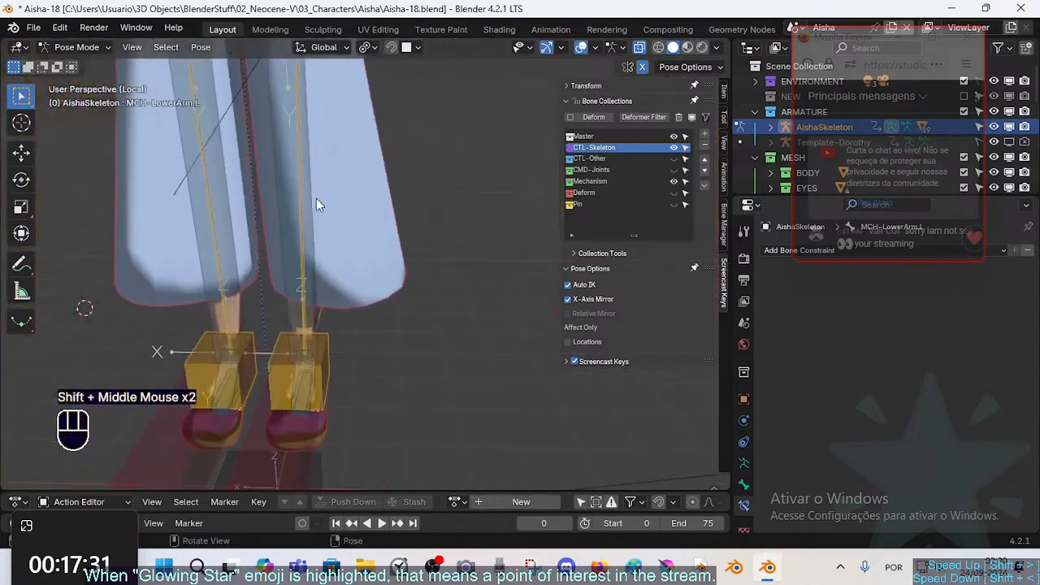
pyautogui.keyDown('shift'); pyautogui.moveTo(372, 165); pyautogui.dragTo(386, 306, button='middle'); pyautogui.keyUp('shift')
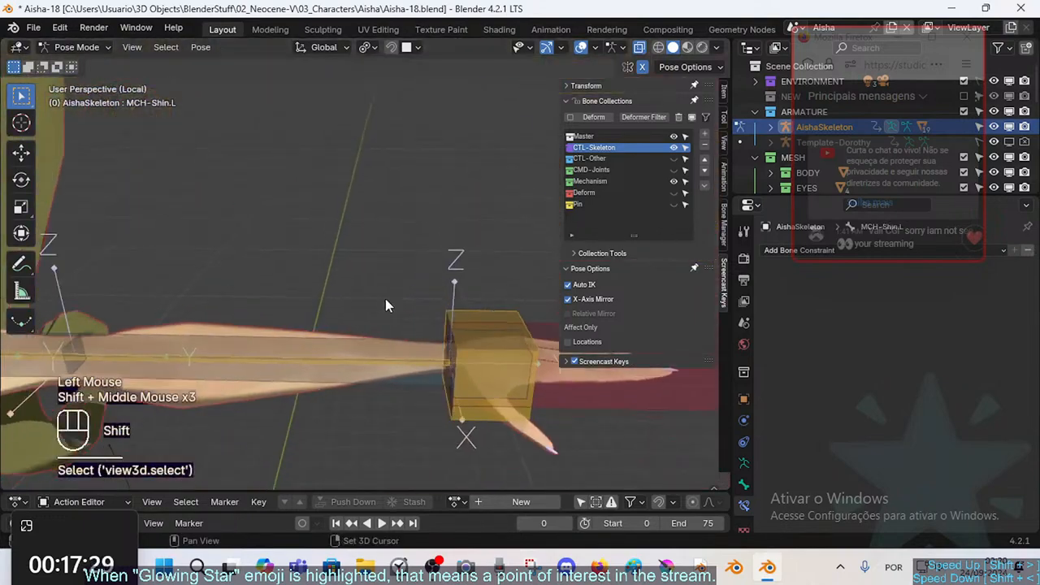
# Try to move MAP-IK-Owner-Wrist.L in Edit Mode and return to Pose Mode
pyautogui.press('Tab')
pyautogui.press('g')
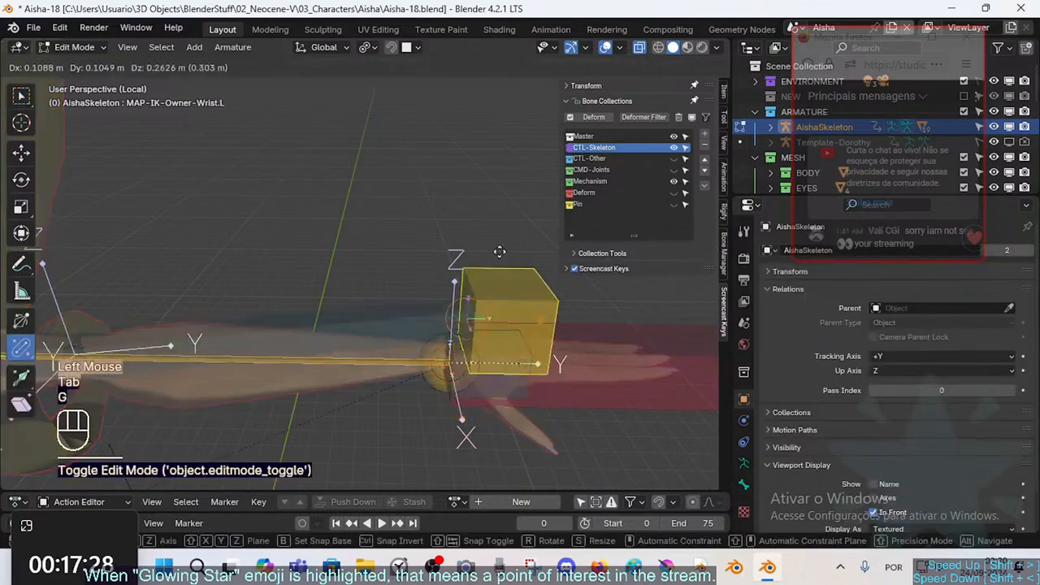
pyautogui.press('Escape')
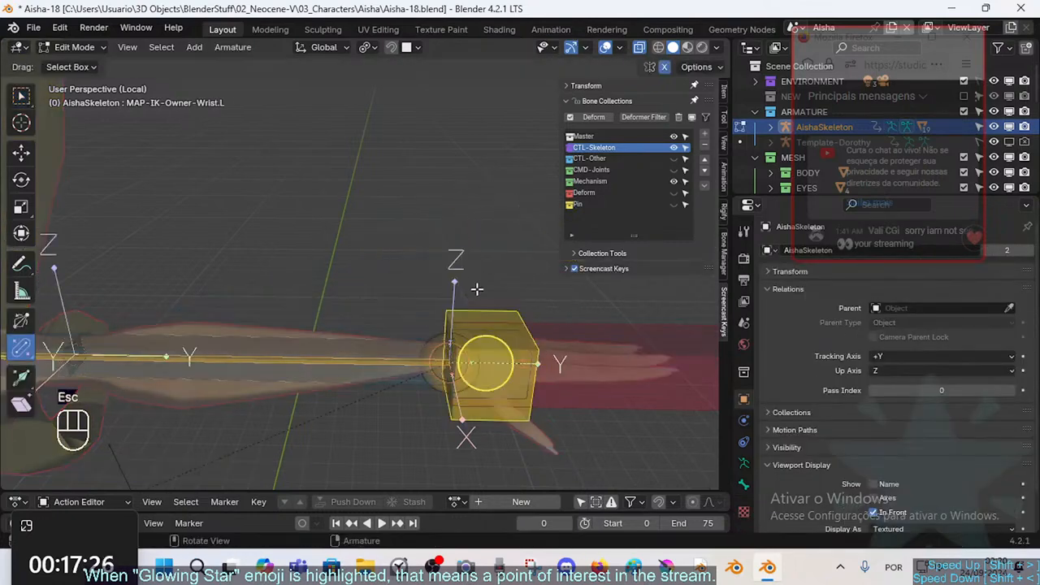
pyautogui.press('Tab')
# Compare the bone constraints of MCH-Wrist.L with those of MTR-IK-Foot.L and MCH-FootX+35.L
pyautogui.click(489, 374)
pyautogui.click(488, 374)
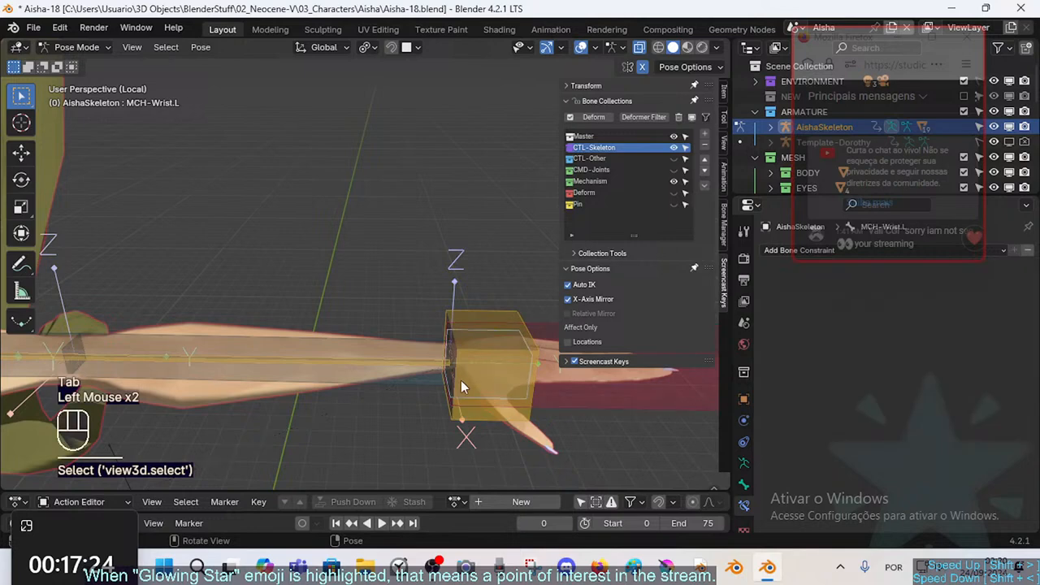
pyautogui.moveTo(461, 380); pyautogui.dragTo(401, 344, button='middle')
pyautogui.click(400, 337)
pyautogui.click(400, 337)
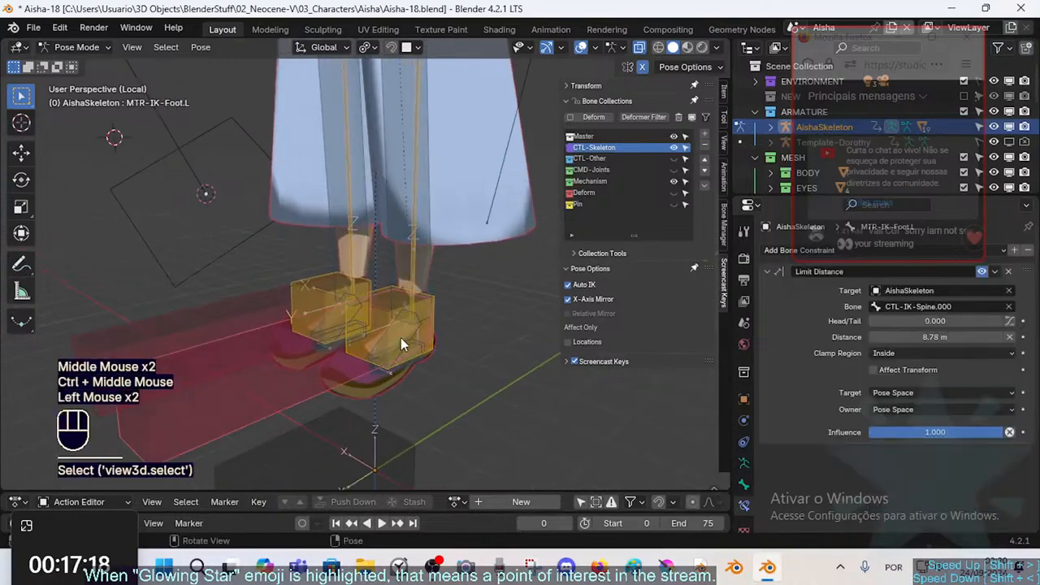
pyautogui.click(399, 335)
pyautogui.keyDown('shift'); pyautogui.moveTo(395, 282); pyautogui.dragTo(326, 383, button='middle'); pyautogui.keyUp('shift')
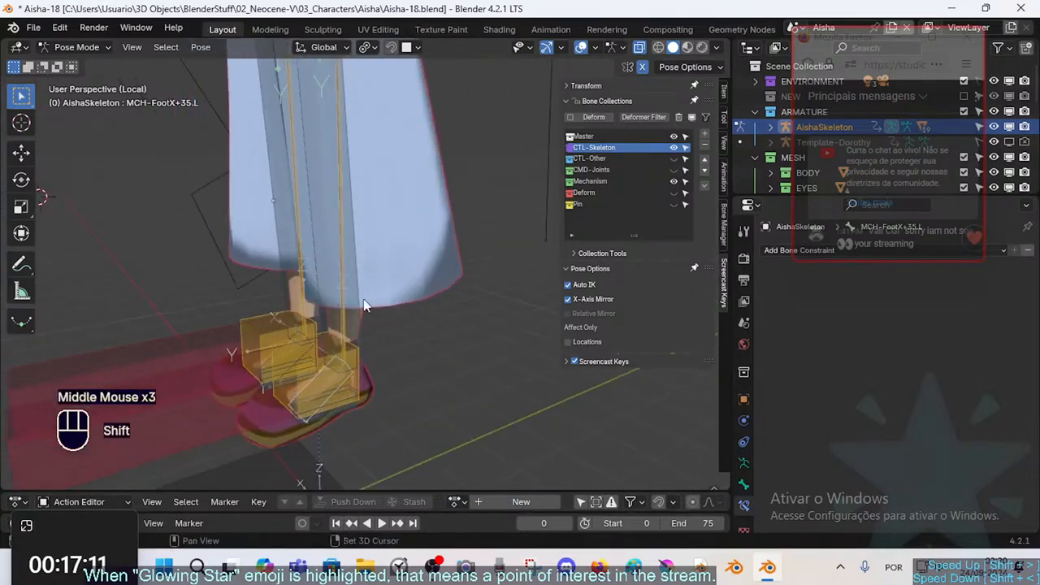
pyautogui.moveTo(364, 306)
pyautogui.keyDown('shift'); pyautogui.mouseDown(button='middle')
pyautogui.moveTo(371, 278)
pyautogui.moveTo(374, 298)
pyautogui.mouseUp(button='middle'); pyautogui.keyUp('shift')
pyautogui.keyDown('ctrl'); pyautogui.moveTo(374, 297); pyautogui.dragTo(382, 307, button='middle'); pyautogui.keyUp('ctrl')
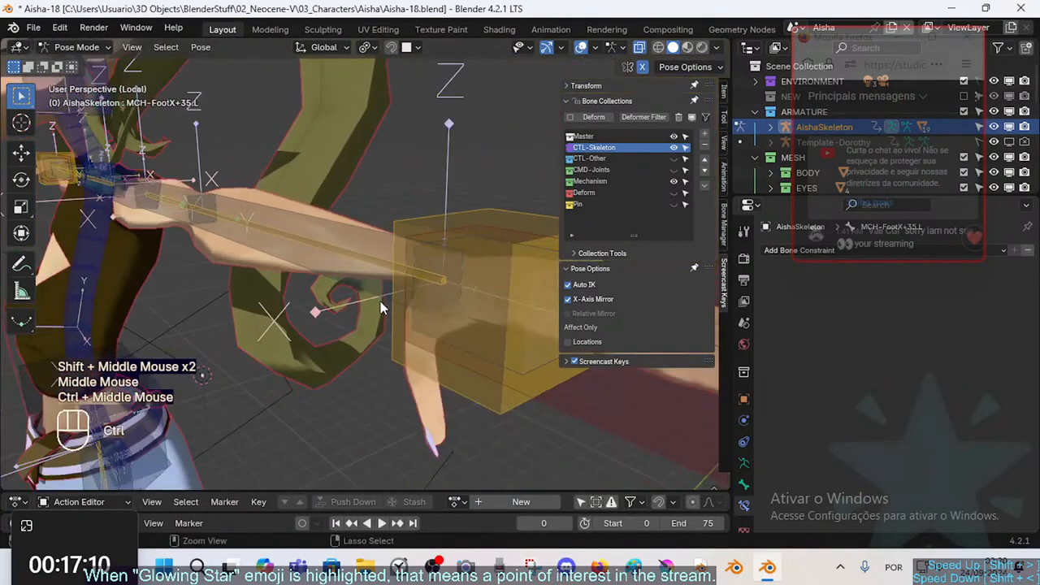
# Examine the overlapping bones at the left wrist and the Limit Distance constraint on MTR-IK-Hand.L
pyautogui.click(436, 294)
pyautogui.click(436, 294)
pyautogui.click(475, 307)
pyautogui.click(474, 307)
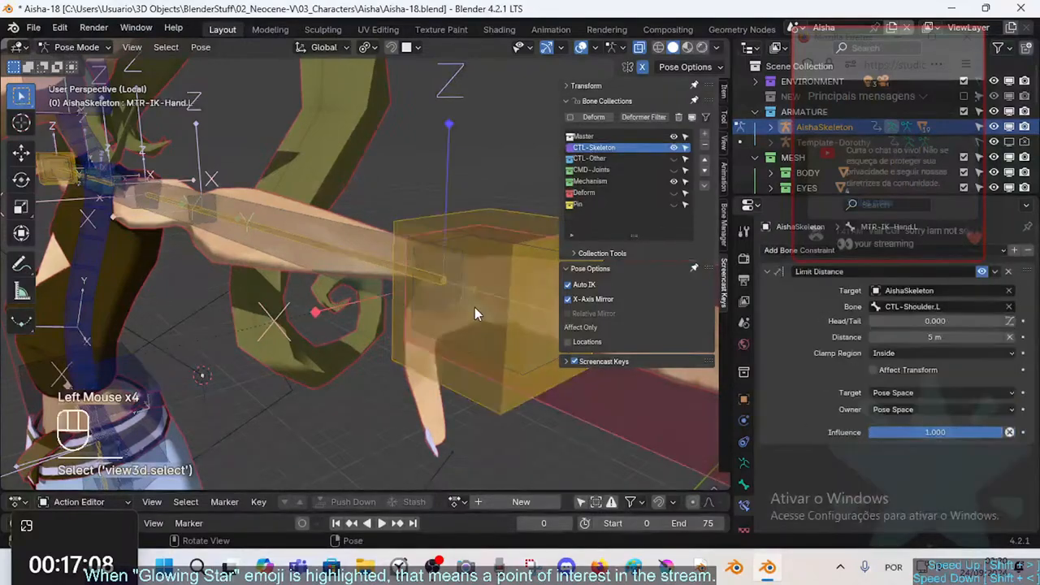
pyautogui.click(474, 307)
pyautogui.keyDown('shift'); pyautogui.moveTo(456, 309); pyautogui.dragTo(435, 299, button='middle'); pyautogui.keyUp('shift')
pyautogui.click(331, 309)
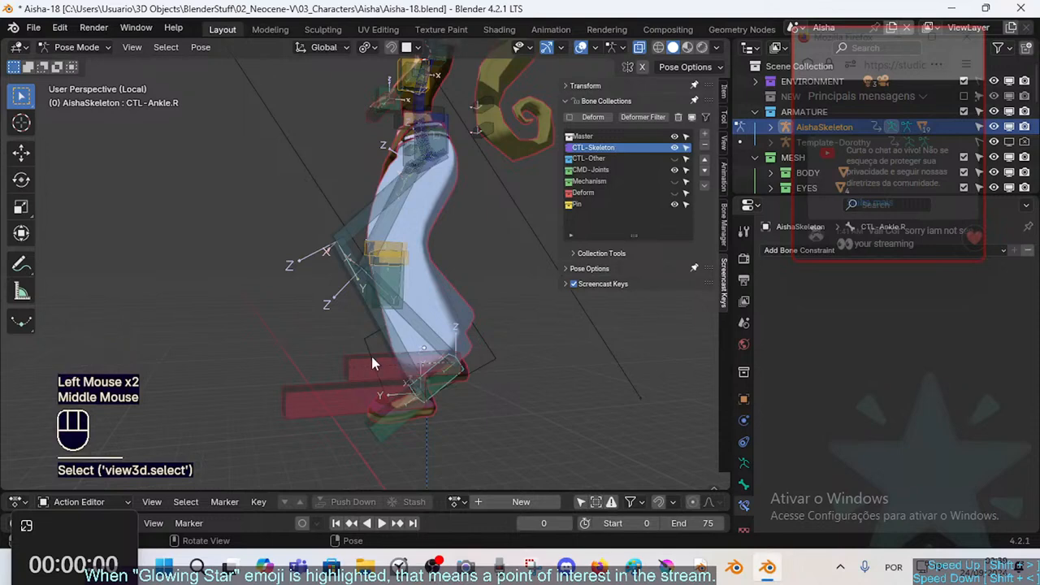
# Move MTR-IK-Foot.R to bend the right leg at the knee
pyautogui.click(372, 358)
pyautogui.moveTo(372, 357); pyautogui.dragTo(396, 368, button='middle')
pyautogui.press('g')
pyautogui.click(418, 350)
pyautogui.press('g')
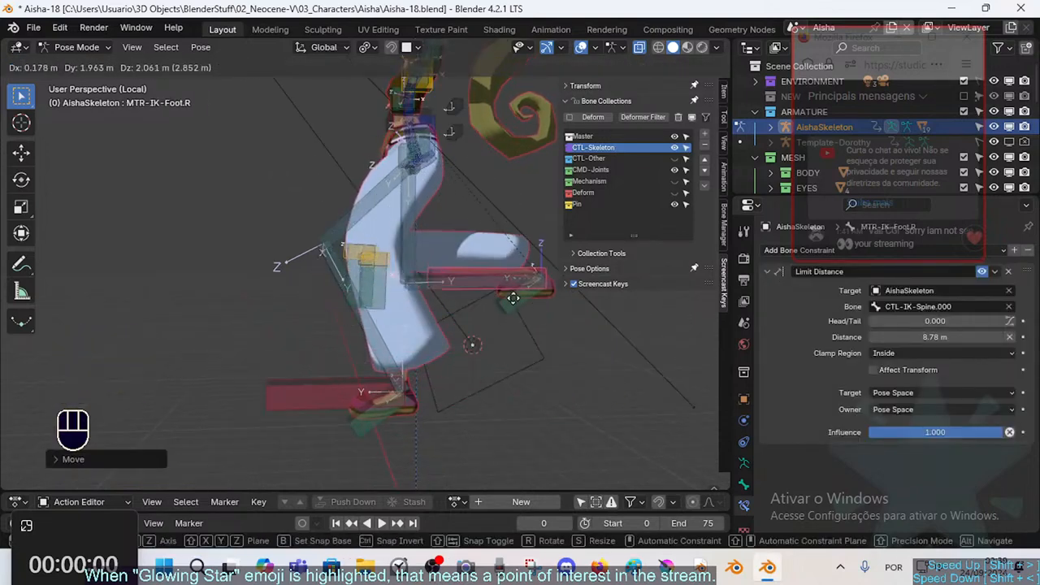
pyautogui.click(450, 360)
pyautogui.moveTo(450, 360); pyautogui.dragTo(382, 250, button='middle')
# Raise the MTR-Switch-Arm.L and MTR-Switch-Arm.R switches to change the mode of both arms
pyautogui.click(359, 201)
pyautogui.click(373, 258)
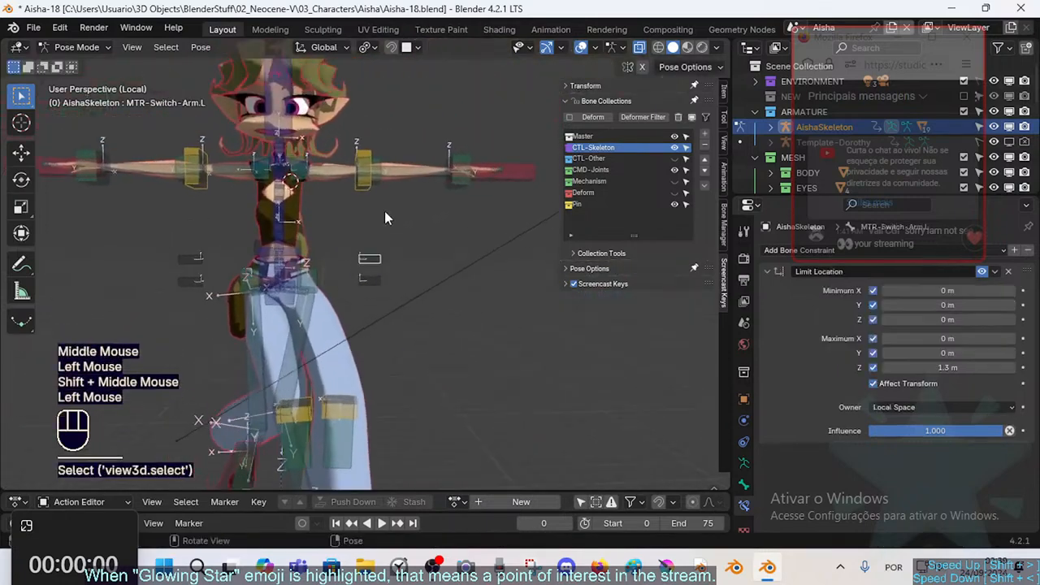
pyautogui.press('g')
pyautogui.click(366, 166)
pyautogui.click(194, 166)
pyautogui.moveTo(344, 197); pyautogui.dragTo(381, 229, button='middle')
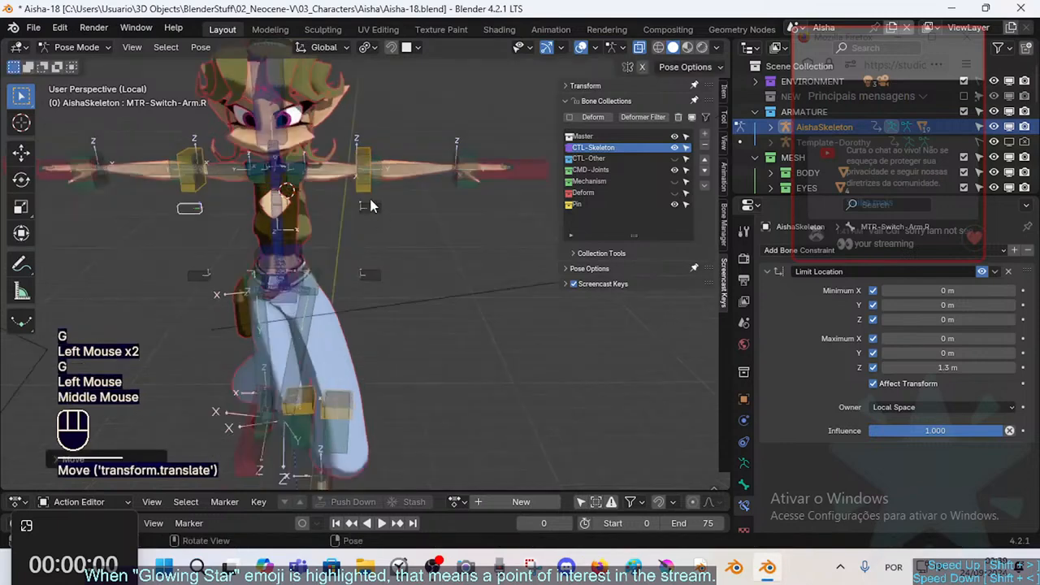
# Raise PIN-Elbow.L and move MTR-IK-Hand.L down and inward to bend the left arm
pyautogui.moveTo(364, 192)
pyautogui.mouseDown(button='middle')
pyautogui.moveTo(371, 153)
pyautogui.moveTo(352, 176)
pyautogui.mouseUp(button='middle')
pyautogui.click(372, 154)
pyautogui.press('g')
pyautogui.click(365, 161)
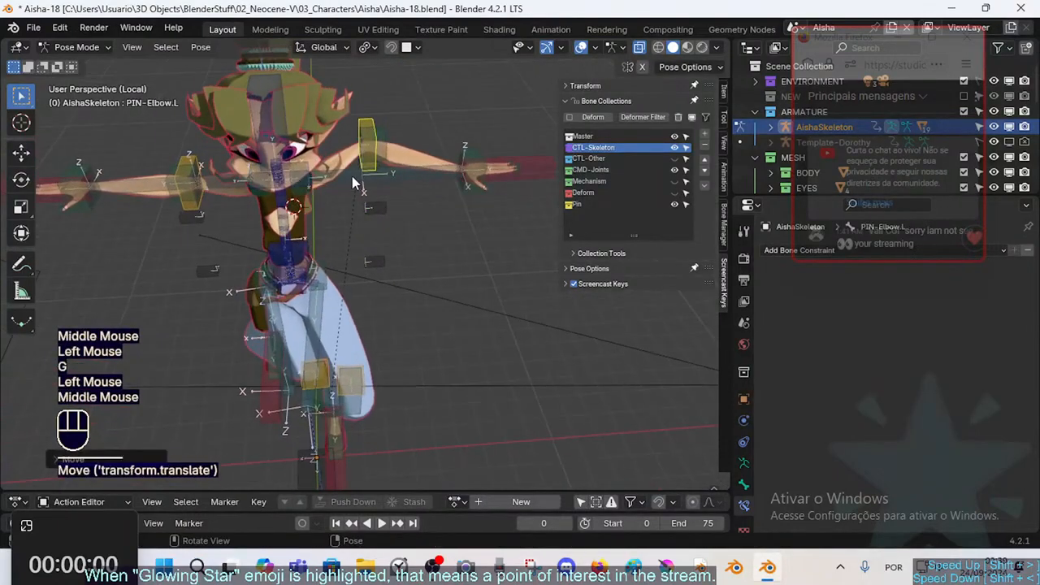
pyautogui.press('g')
pyautogui.click(183, 154)
pyautogui.click(474, 168)
pyautogui.press('g')
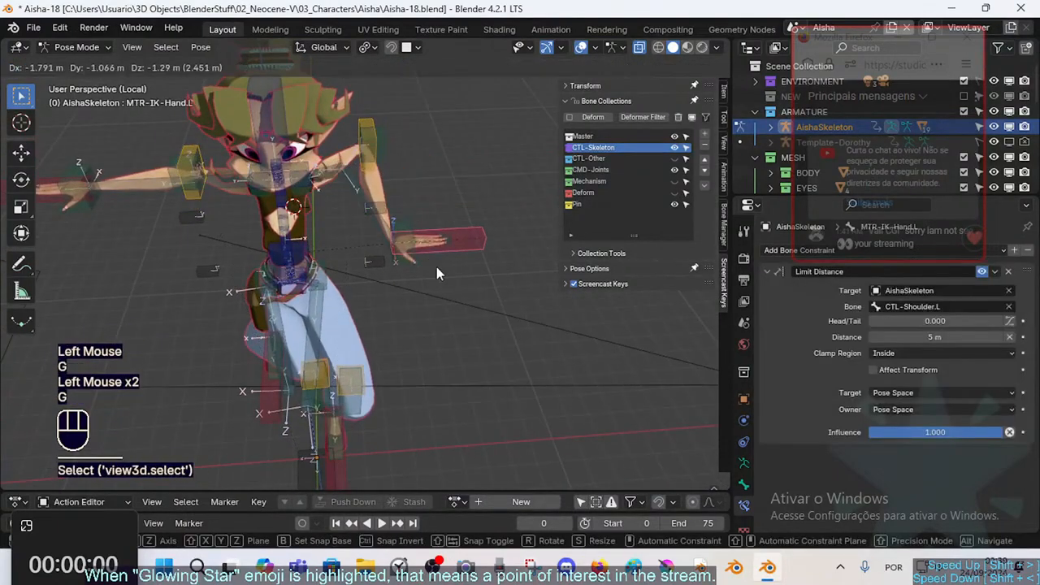
pyautogui.click(437, 266)
# Raise PIN-Elbow.R to lift the right elbow
pyautogui.click(186, 179)
pyautogui.moveTo(188, 181); pyautogui.dragTo(255, 242, button='middle')
pyautogui.press('g')
pyautogui.click(191, 162)
pyautogui.keyDown('shift'); pyautogui.moveTo(191, 162); pyautogui.dragTo(264, 218, button='middle'); pyautogui.keyUp('shift')
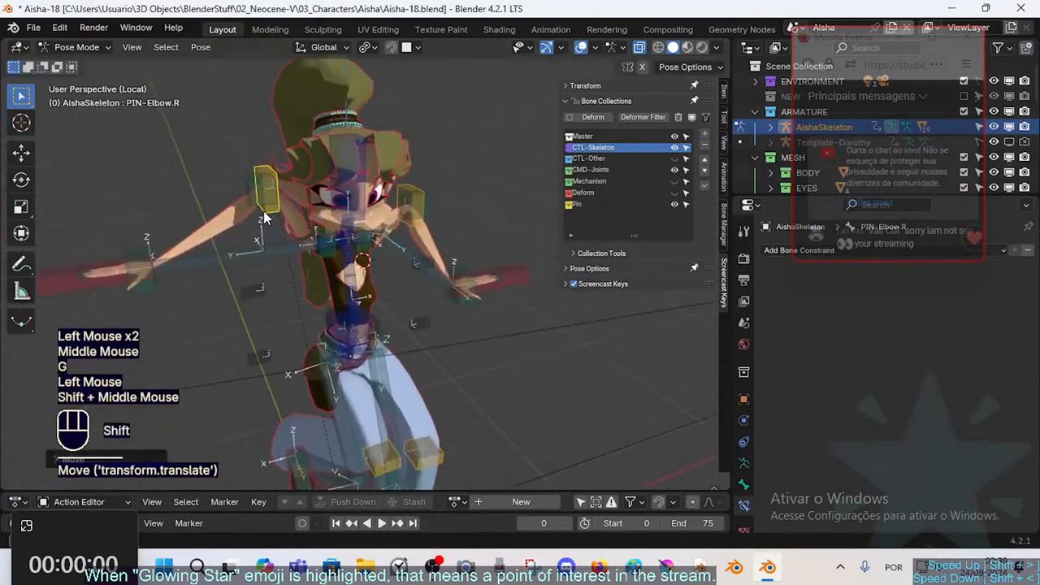
# Move MTR-IK-Hand.R through several positions around the pinned right elbow
pyautogui.click(138, 260)
pyautogui.press('g')
pyautogui.click(195, 203)
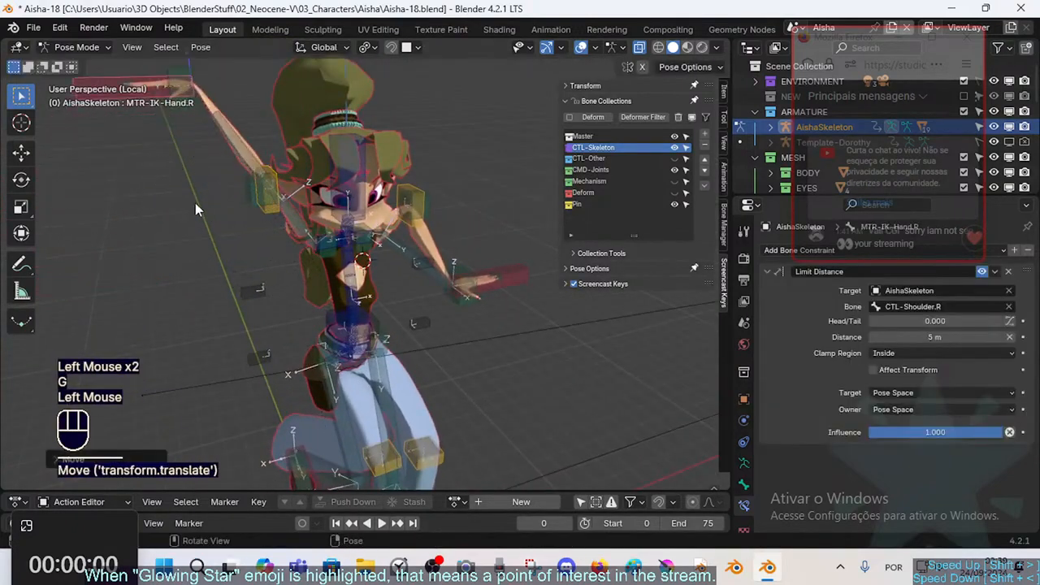
pyautogui.press('g')
pyautogui.moveTo(195, 202); pyautogui.dragTo(377, 255, button='middle')
pyautogui.click(291, 241)
pyautogui.press('g')
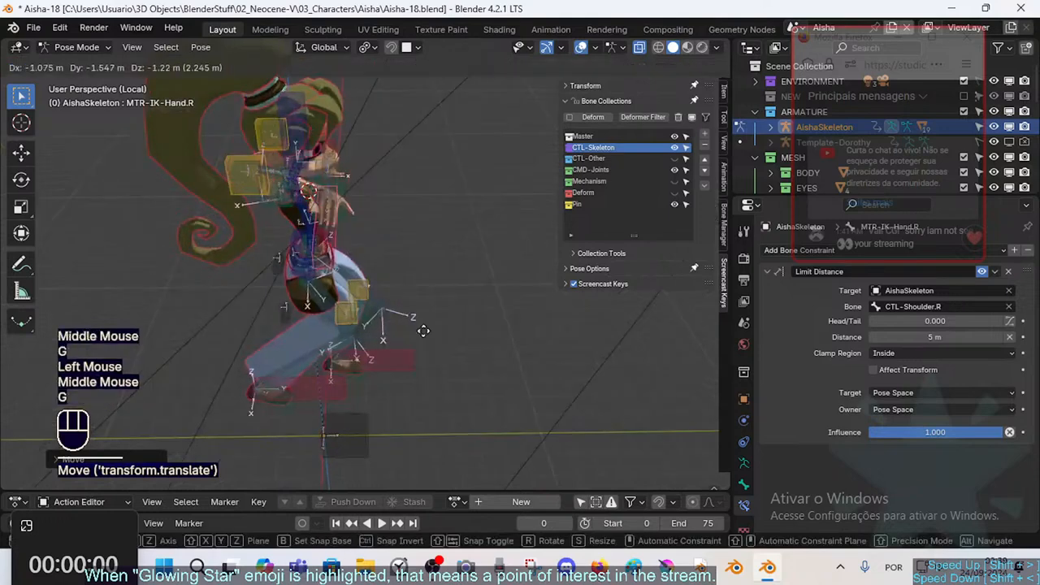
pyautogui.click(420, 353)
pyautogui.moveTo(420, 353); pyautogui.dragTo(354, 339, button='middle')
pyautogui.keyDown('shift'); pyautogui.moveTo(354, 339); pyautogui.dragTo(334, 329, button='middle'); pyautogui.keyUp('shift')
pyautogui.click(406, 249)
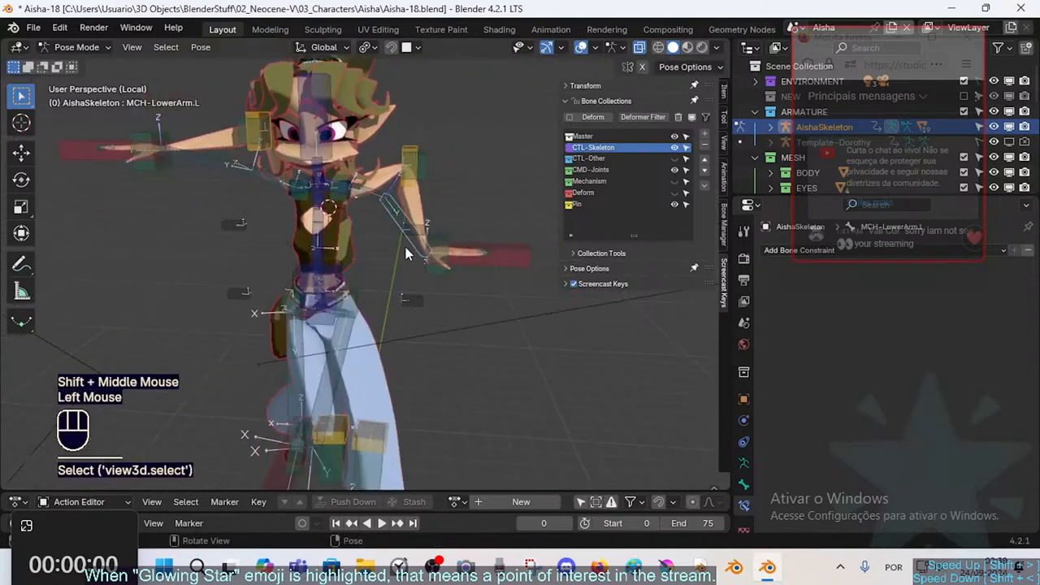
pyautogui.press('g')
pyautogui.press('Escape')
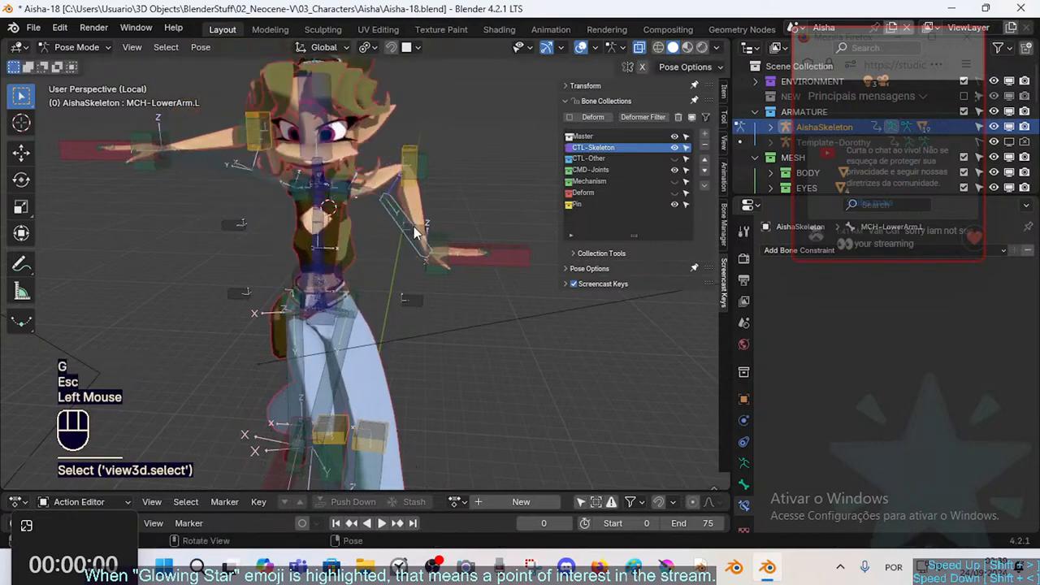
# Lower MTR-Switch-Arm.L and move MTR-IK-Hand.L outward to test the unpinned left elbow
pyautogui.click(415, 232)
pyautogui.press('g')
pyautogui.click(412, 269)
pyautogui.click(413, 268)
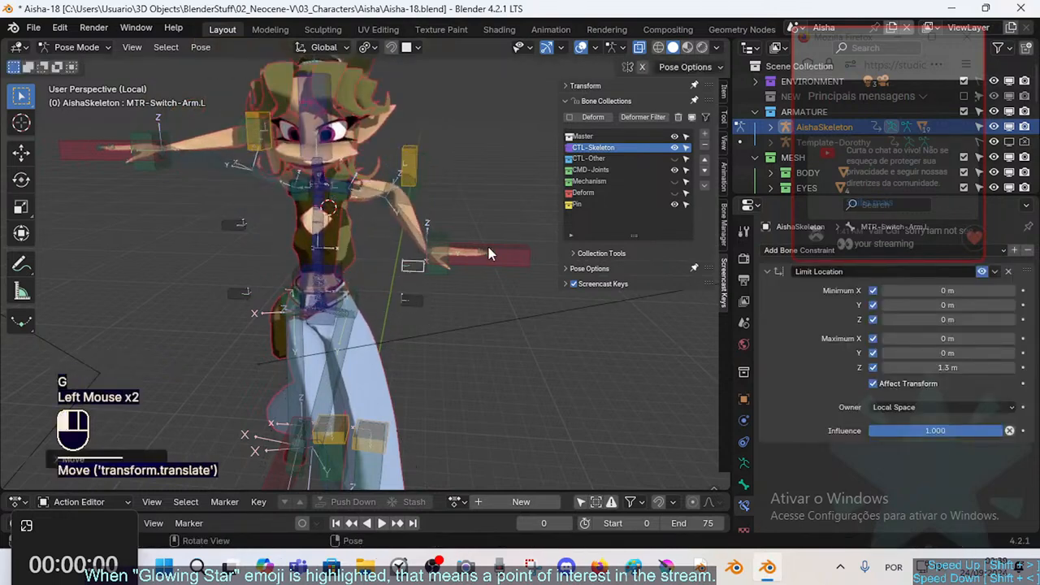
pyautogui.press('g')
pyautogui.click(508, 260)
# Raise MTR-Switch-Arm.L again and move MTR-IK-Hand.L slightly lower to test the pinned left elbow
pyautogui.click(406, 262)
pyautogui.press('g')
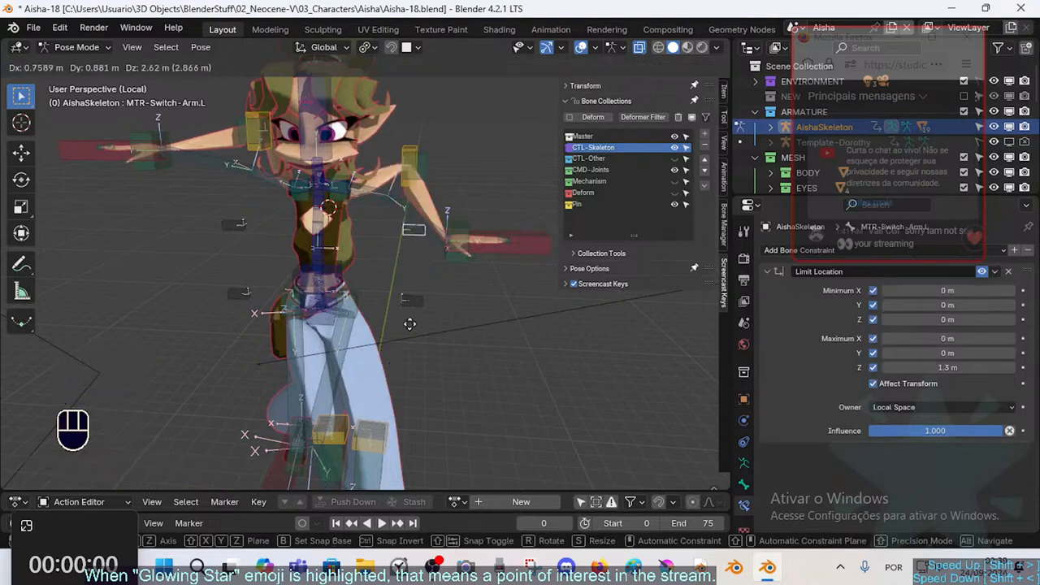
pyautogui.click(441, 353)
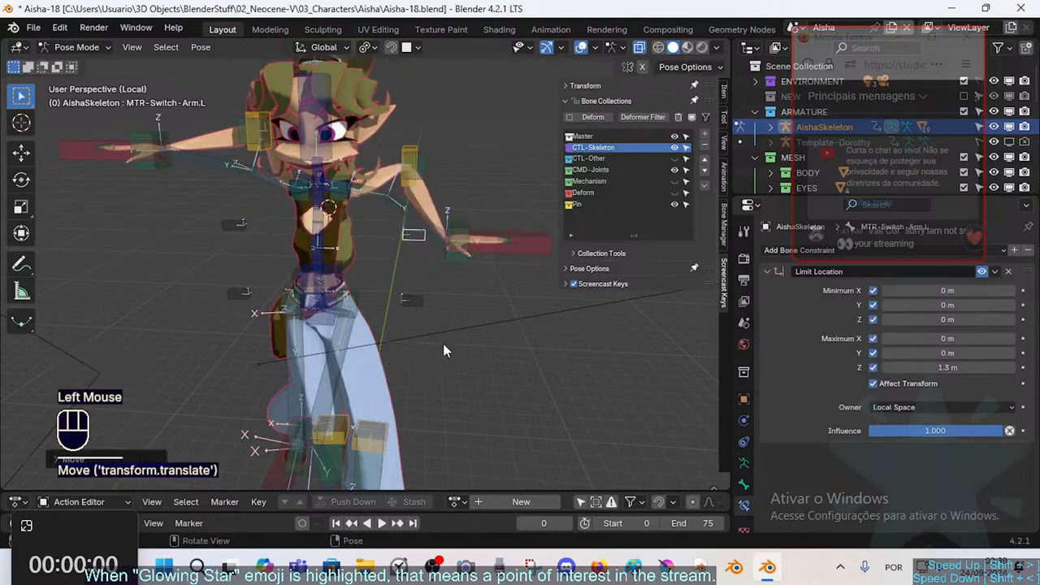
pyautogui.click(505, 250)
pyautogui.press('g')
pyautogui.press('Escape')
pyautogui.click(517, 244)
pyautogui.press('g')
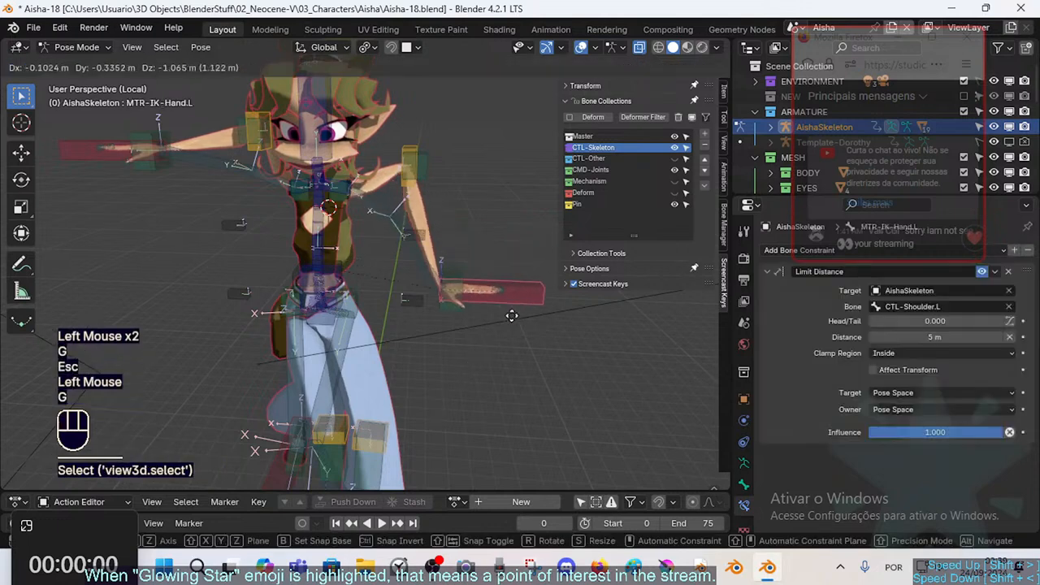
pyautogui.click(529, 272)
# Set MTR-Switch-Arm.L to an intermediate height and reposition MTR-IK-Hand.L to test partial elbow pinning
pyautogui.click(414, 238)
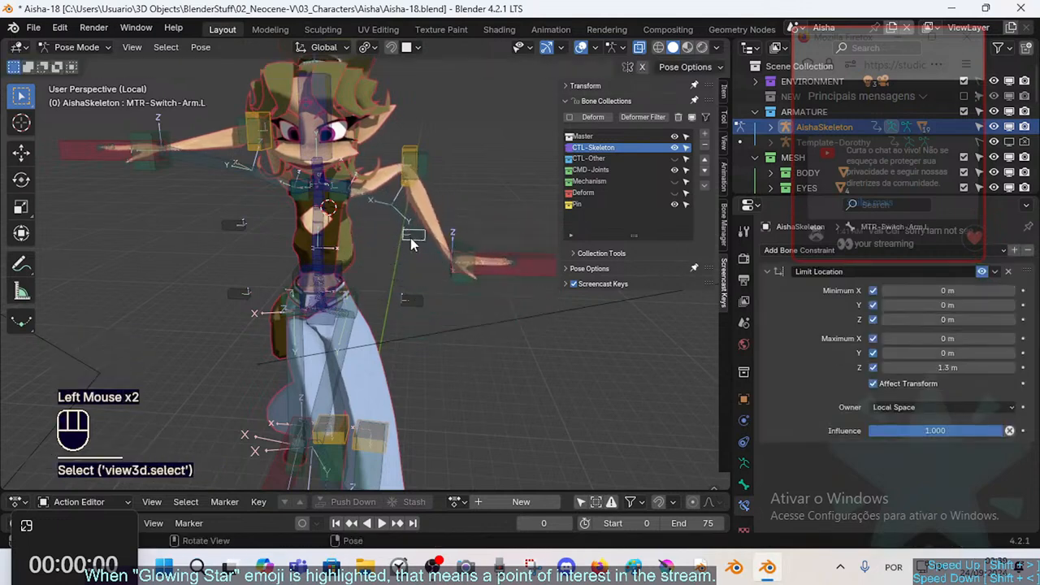
pyautogui.press('g')
pyautogui.click(414, 254)
pyautogui.click(529, 262)
pyautogui.press('g')
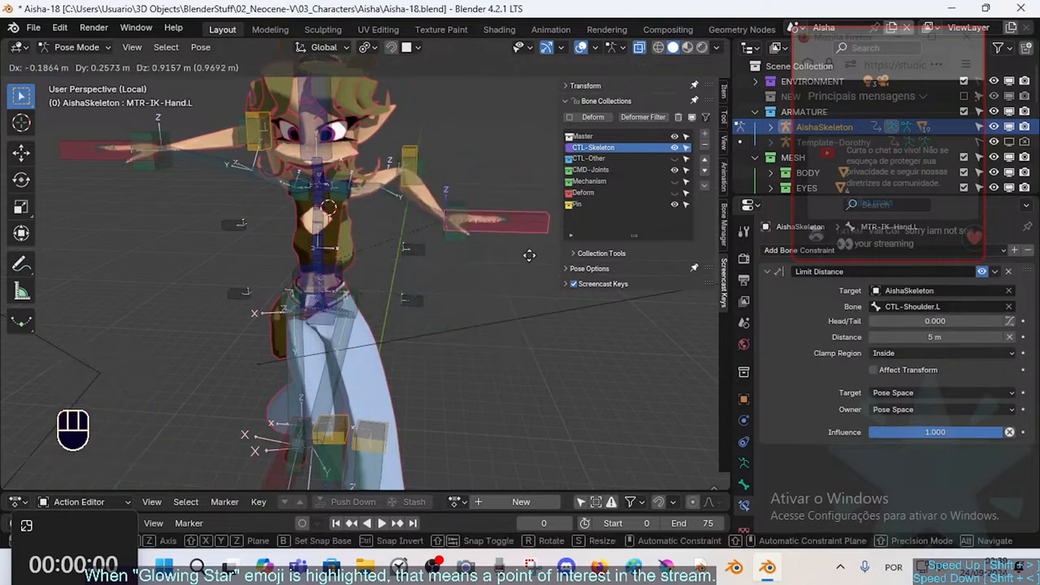
pyautogui.click(529, 251)
# Select all bones and clear their pose transforms
pyautogui.press('a')
pyautogui.hotkey('alt', 'q')
pyautogui.hotkey('alt', 'q')
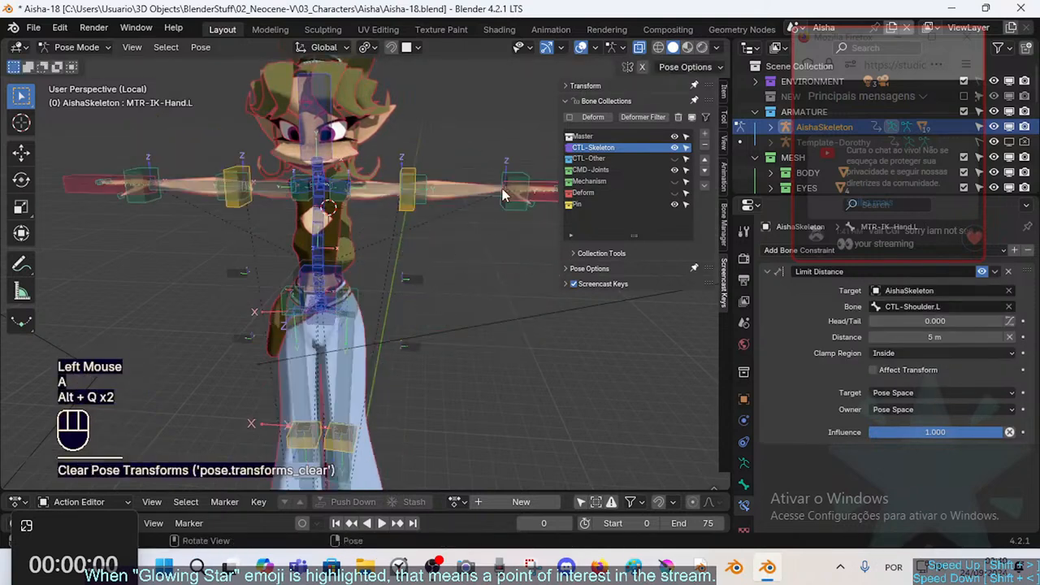
pyautogui.moveTo(546, 244); pyautogui.dragTo(553, 264, button='middle')
# Hide the Pin and CMD-Joints bone collections, keeping CTL-Skeleton shown
pyautogui.moveTo(674, 204); pyautogui.dragTo(674, 148)
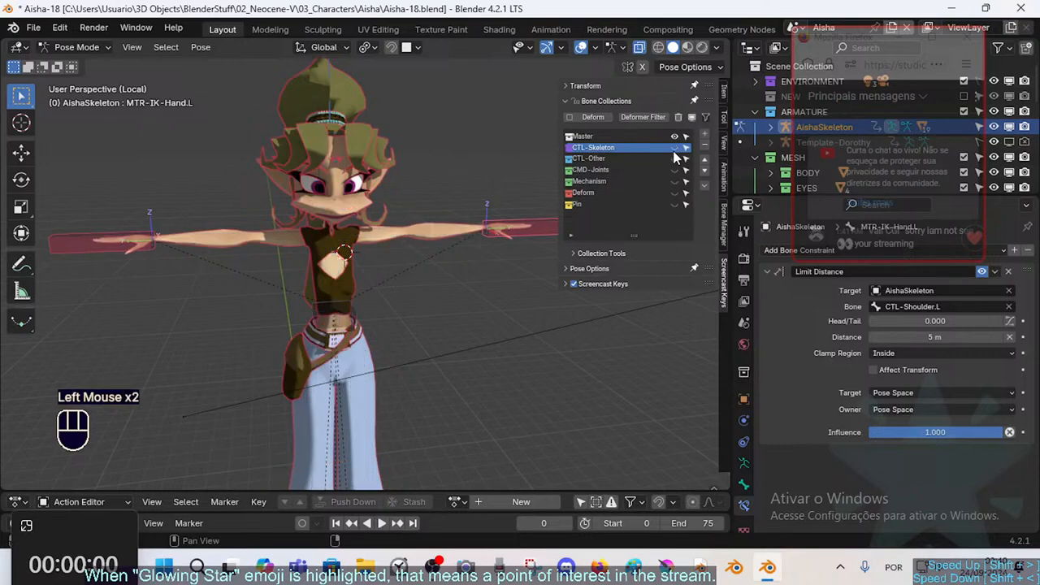
pyautogui.click(674, 148)
pyautogui.moveTo(468, 215); pyautogui.dragTo(434, 218, button='middle')
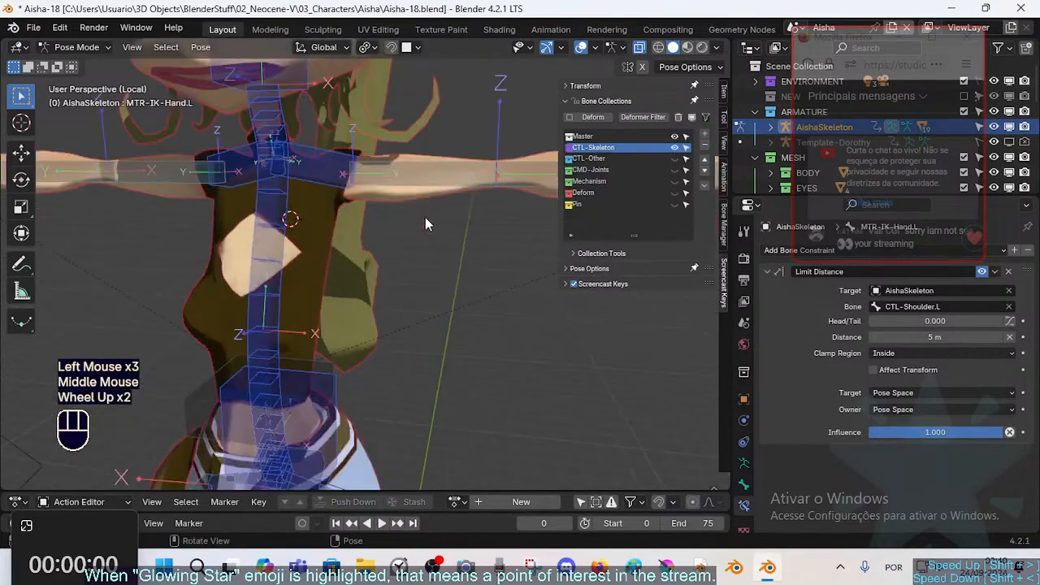
# Show the CTL-Other bone collection alongside CTL-Skeleton
pyautogui.keyDown('ctrl'); pyautogui.moveTo(425, 217); pyautogui.dragTo(667, 162, button='middle'); pyautogui.keyUp('ctrl')
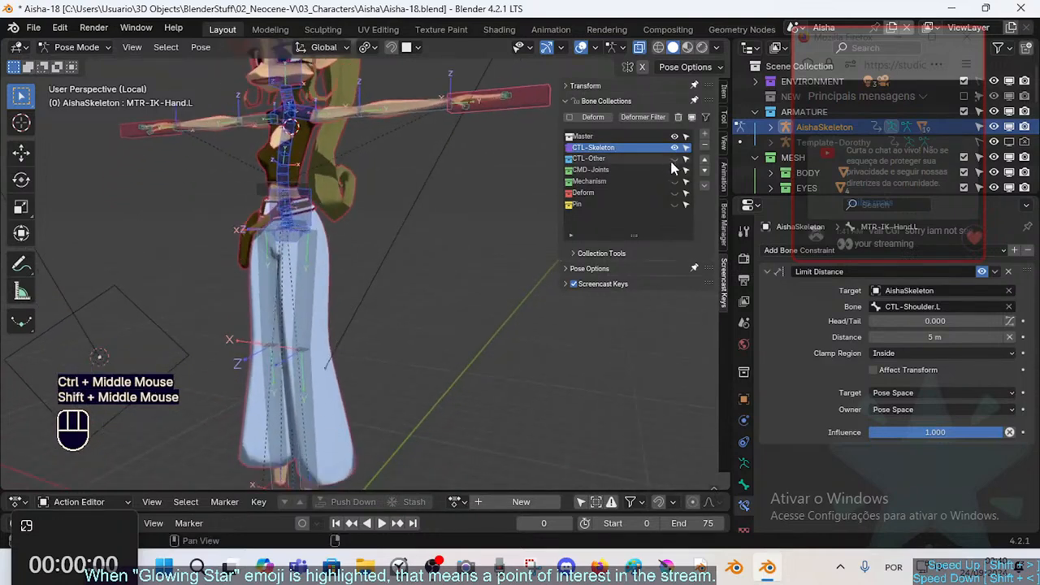
pyautogui.click(674, 159)
pyautogui.keyDown('shift'); pyautogui.moveTo(408, 217); pyautogui.dragTo(422, 174, button='middle'); pyautogui.keyUp('shift')
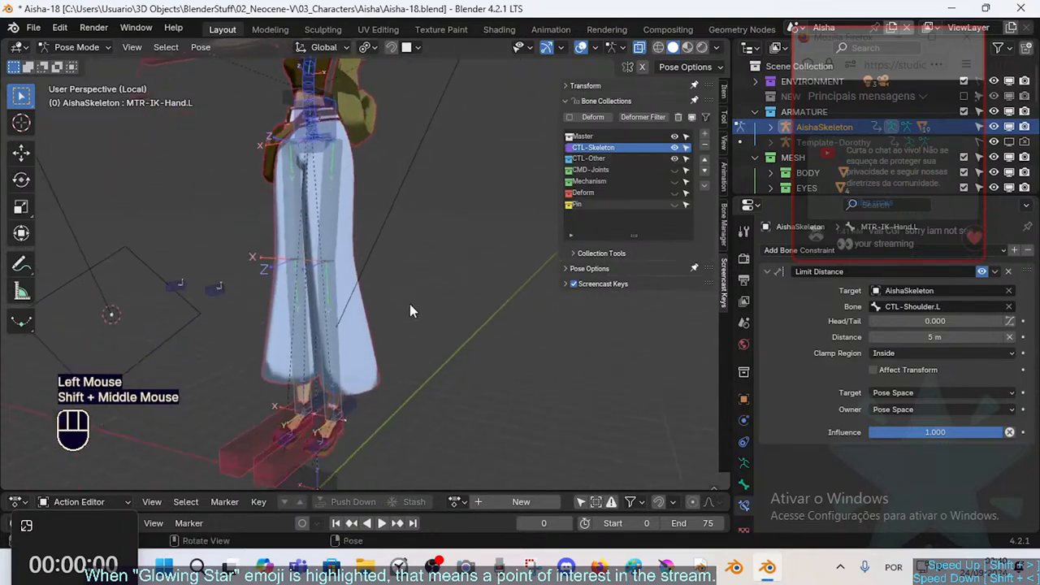
# Select the upper spine control CTL-IK-Spine.003 and rotate it slightly to test the torso
pyautogui.moveTo(329, 390); pyautogui.dragTo(390, 304, button='middle')
pyautogui.scroll(2, 390, 305)
pyautogui.click(246, 283)
pyautogui.moveTo(246, 283); pyautogui.dragTo(329, 274, button='middle')
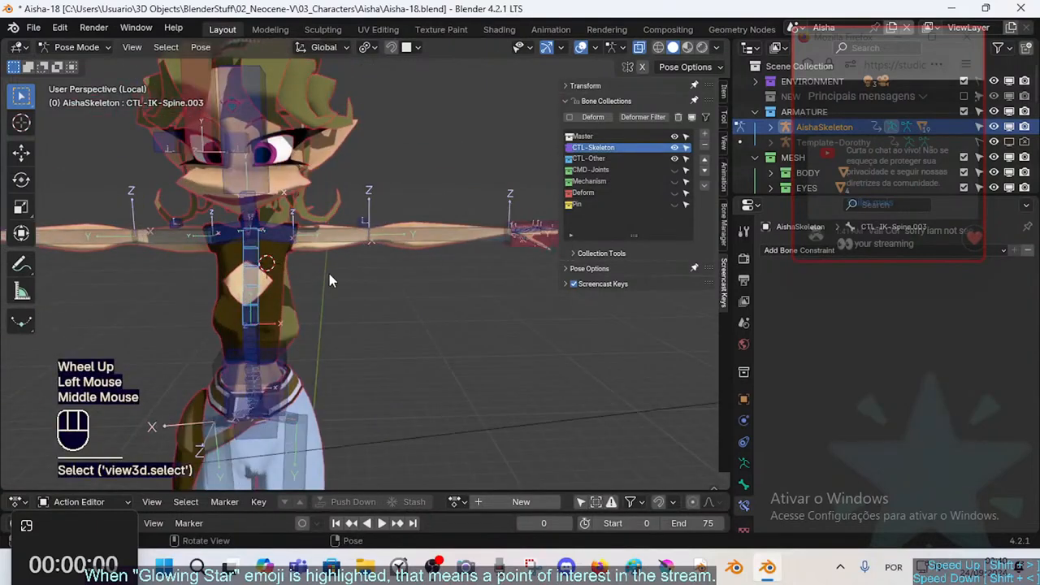
pyautogui.press('r')
pyautogui.click(637, 289)
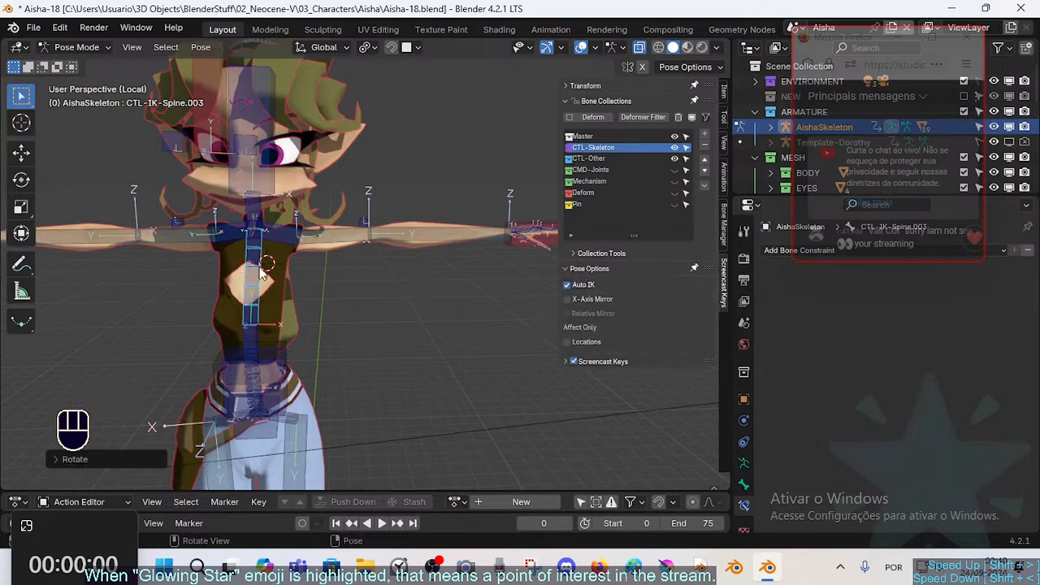
pyautogui.press('r')
# Try moving MCH-UpperArm.L and MCH-LowerArm.L with Auto IK so the torso follows, cancelling each move
pyautogui.click(349, 236)
pyautogui.press('g')
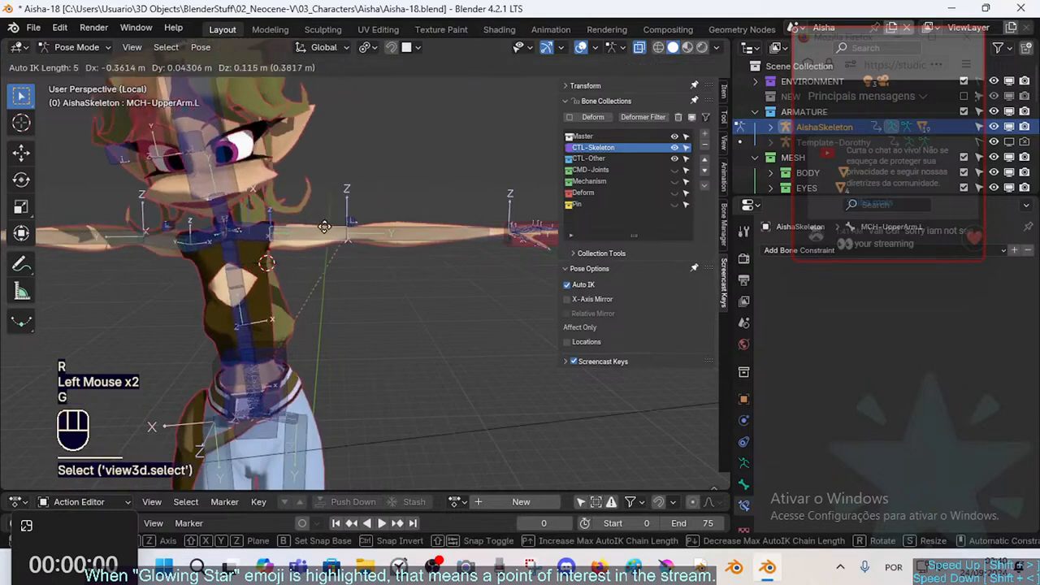
pyautogui.press('Escape')
pyautogui.keyDown('shift'); pyautogui.click(425, 226); pyautogui.keyUp('shift')
pyautogui.press('g')
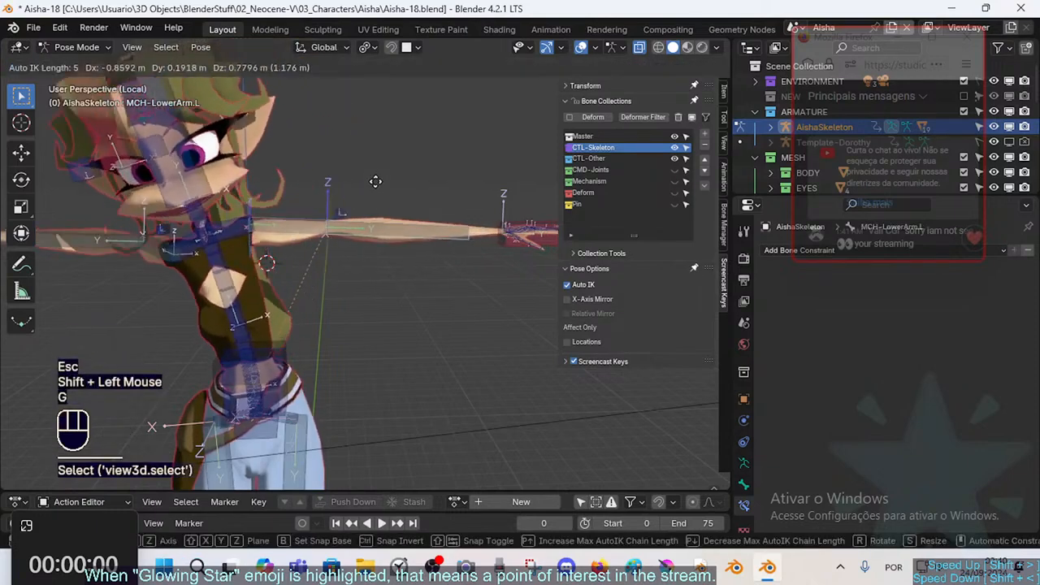
pyautogui.press('Escape')
# Move MTR-IK-Hand.L about 1 m down to test the left arm's IK, checking the MCH-LowerArm.L selection
pyautogui.keyDown('shift'); pyautogui.moveTo(367, 173); pyautogui.dragTo(486, 209, button='middle'); pyautogui.keyUp('shift')
pyautogui.click(490, 213)
pyautogui.press('g')
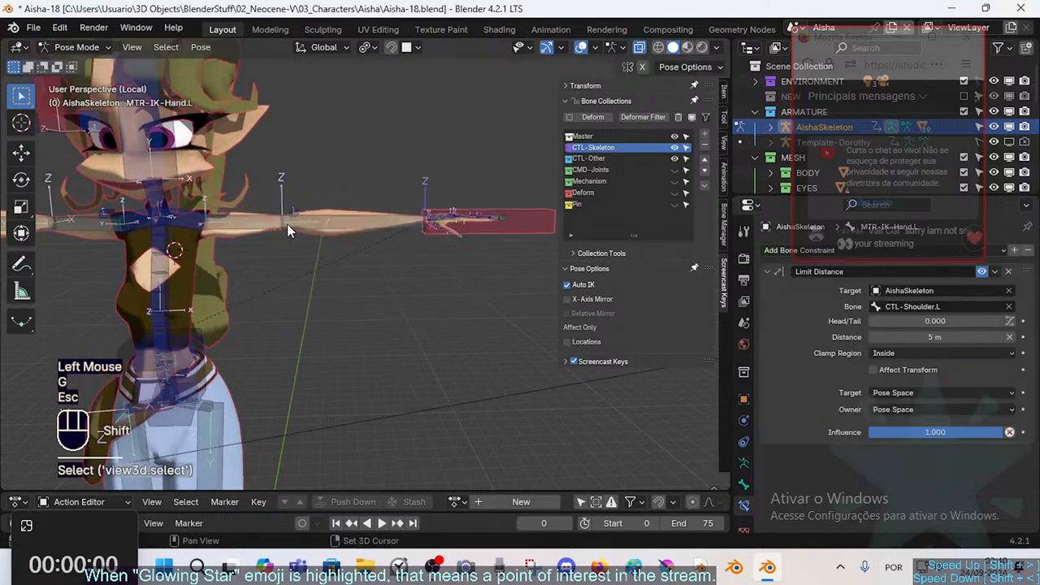
pyautogui.click(498, 234)
pyautogui.press('g')
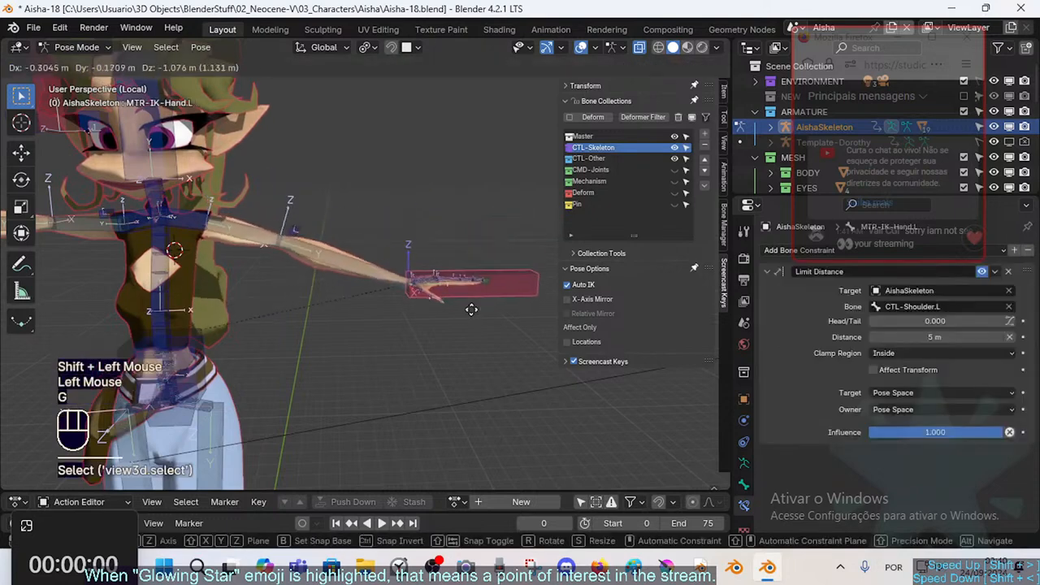
pyautogui.click(475, 290)
pyautogui.click(352, 257)
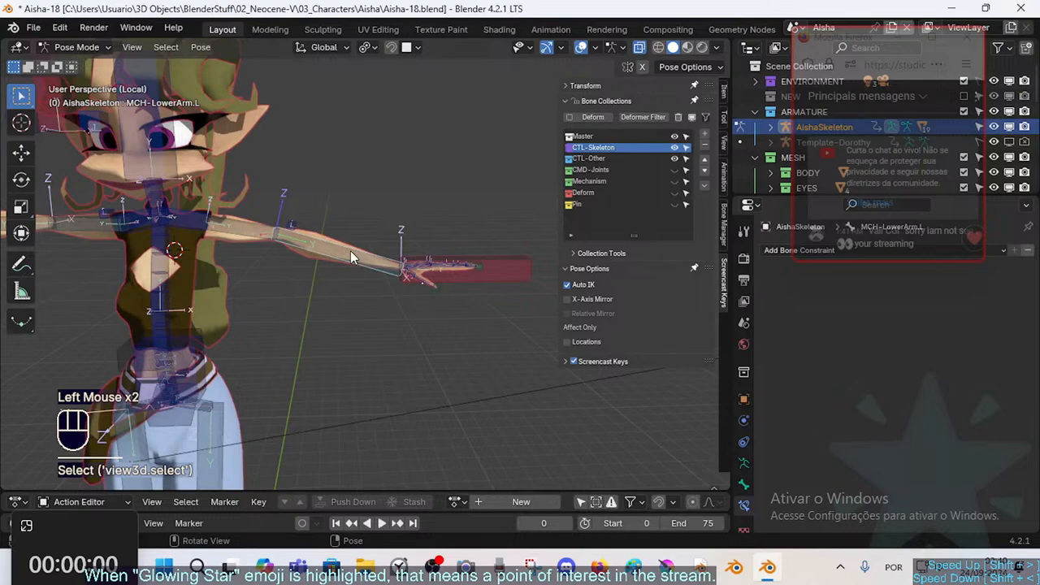
pyautogui.click(487, 269)
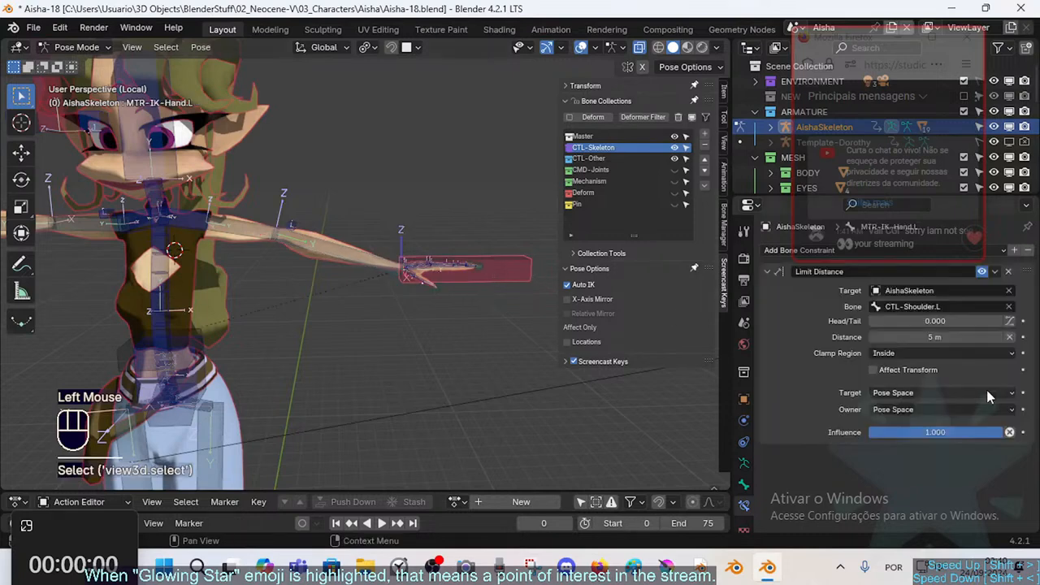
# Rotate MTR-IK-Hand.L to tilt the hand downward and move it through several positions in front of the body
pyautogui.moveTo(446, 281); pyautogui.dragTo(372, 234, button='middle')
pyautogui.press('r')
pyautogui.click(484, 327)
pyautogui.press('g')
pyautogui.click(341, 284)
pyautogui.press('g')
pyautogui.click(345, 203)
pyautogui.press('g')
pyautogui.click(364, 219)
pyautogui.press('g')
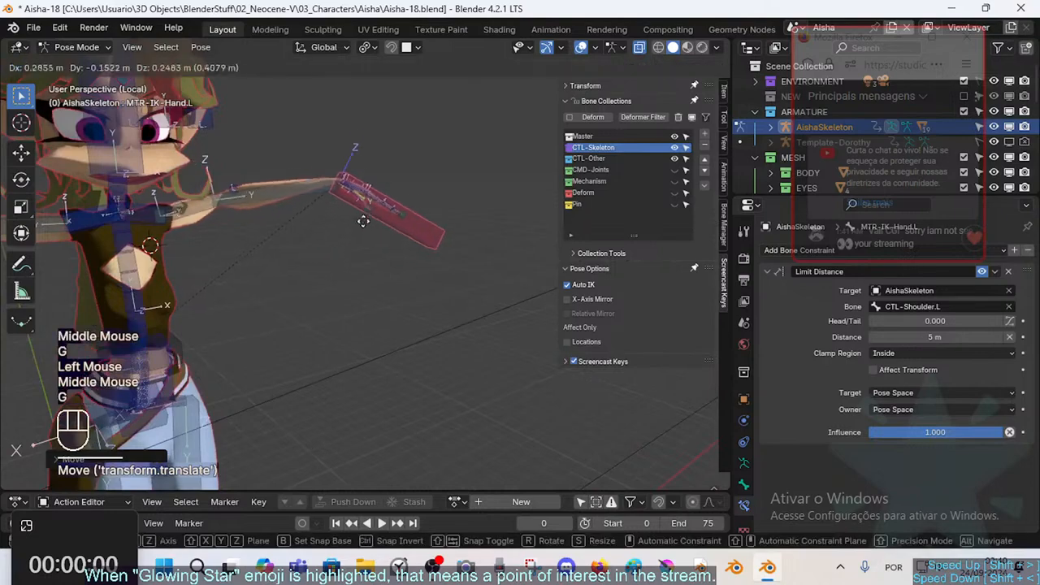
pyautogui.click(396, 183)
# Rotate MTR-IK-Hand.L about the global X axis to turn the hand upward, and bring it closer to the body
pyautogui.moveTo(396, 183); pyautogui.dragTo(423, 244, button='middle')
pyautogui.press('g')
pyautogui.click(405, 252)
pyautogui.press('r')
pyautogui.click(405, 252)
pyautogui.press('r')
pyautogui.press('x')
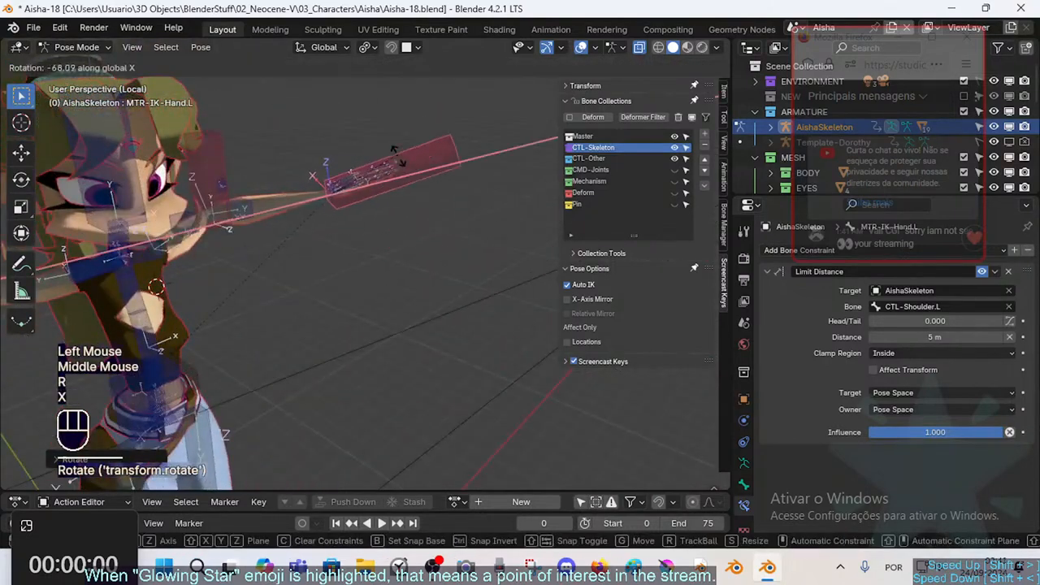
pyautogui.click(394, 152)
pyautogui.moveTo(395, 151); pyautogui.dragTo(365, 191, button='middle')
pyautogui.press('g')
pyautogui.click(330, 186)
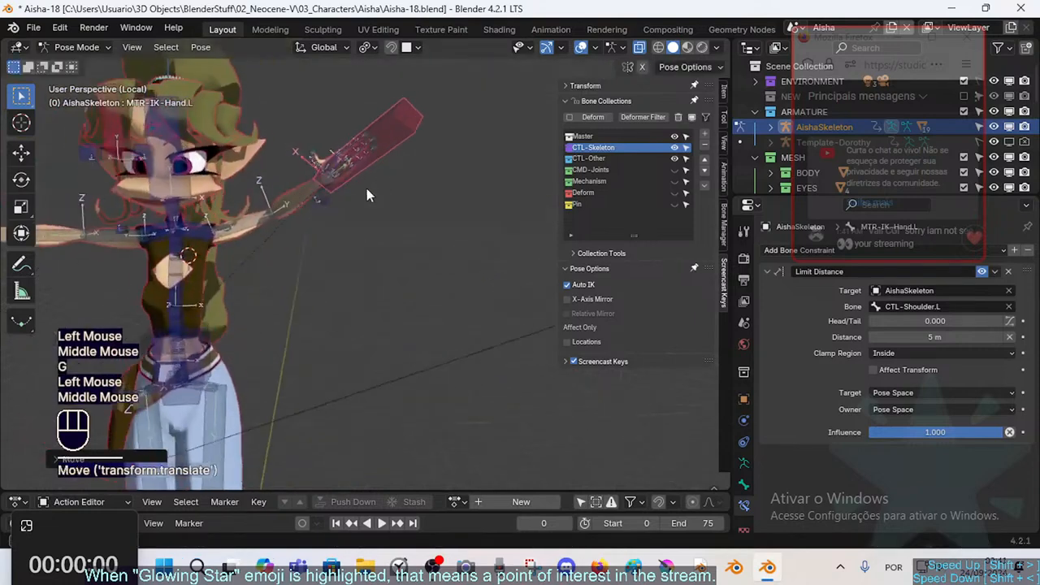
pyautogui.press('g')
pyautogui.click(290, 225)
# Move CTL-Shoulder.L and MCH-UpperArm.R with Auto IK to test how the torso follows the posed hand
pyautogui.click(233, 245)
pyautogui.moveTo(233, 246); pyautogui.dragTo(243, 219, button='middle')
pyautogui.click(211, 239)
pyautogui.press('g')
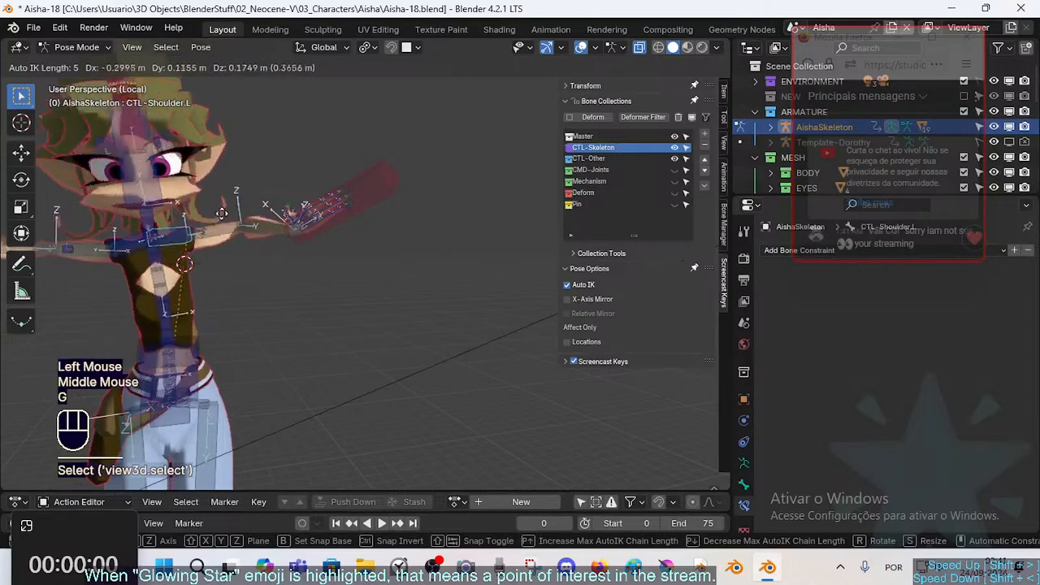
pyautogui.doubleClick(108, 244)
pyautogui.press('g')
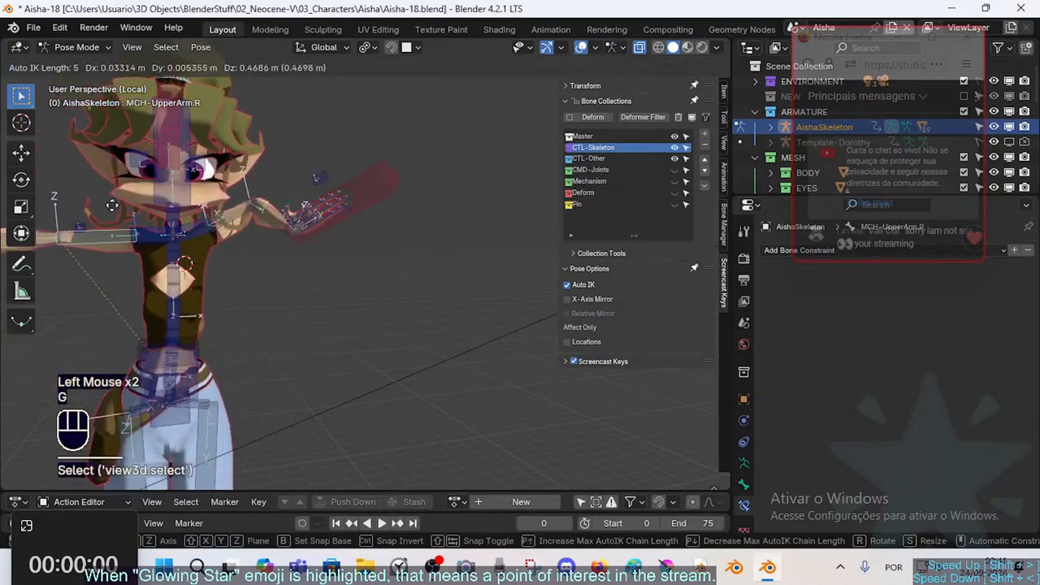
pyautogui.click(131, 216)
# Move CTL-Shoulder.R and CTL-Shoulder.L slightly with Auto IK to test both shoulders
pyautogui.click(151, 236)
pyautogui.press('g')
pyautogui.click(130, 233)
pyautogui.press('g')
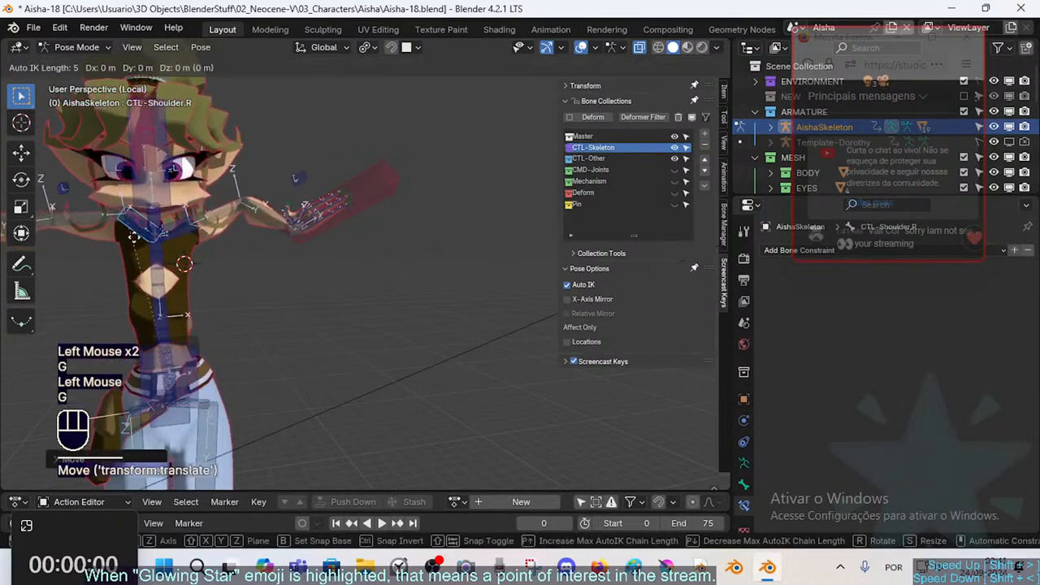
pyautogui.click(137, 242)
pyautogui.click(189, 236)
pyautogui.press('g')
pyautogui.click(197, 242)
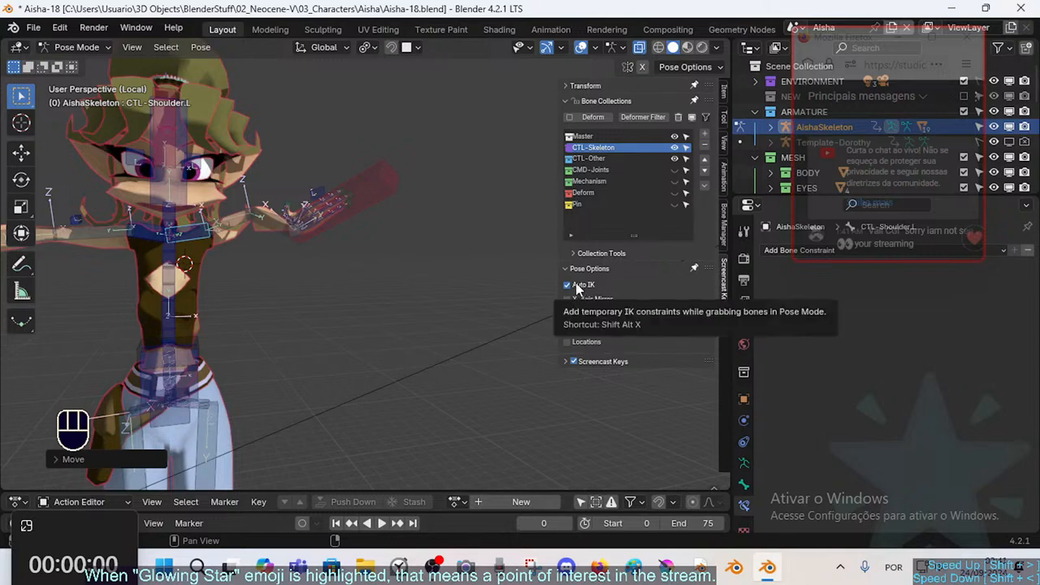
# Select MTR-IK-Hand.L and lower it to about waist height so the left elbow bends
pyautogui.moveTo(378, 269); pyautogui.dragTo(397, 258, button='middle')
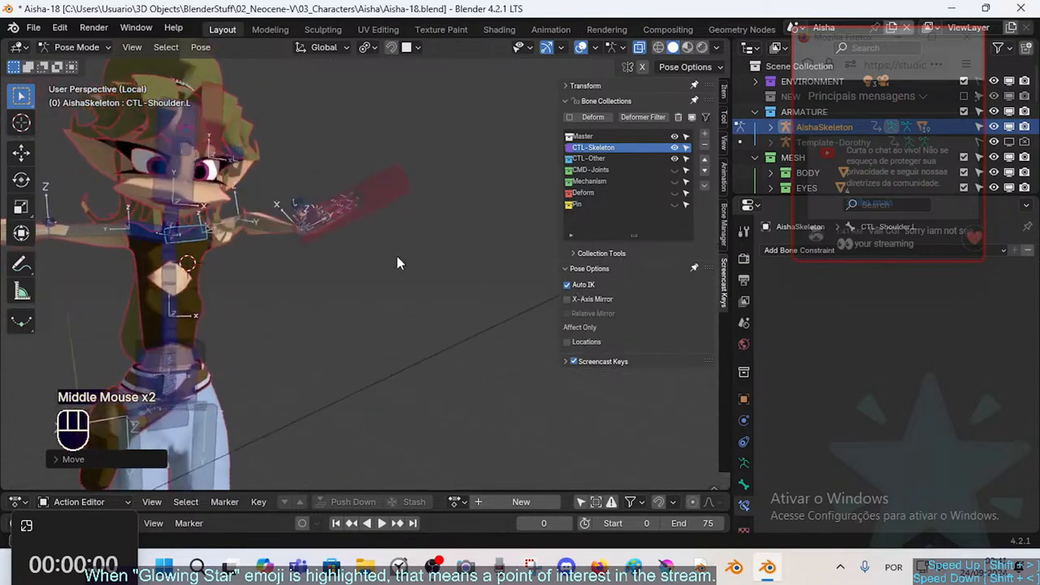
pyautogui.click(385, 204)
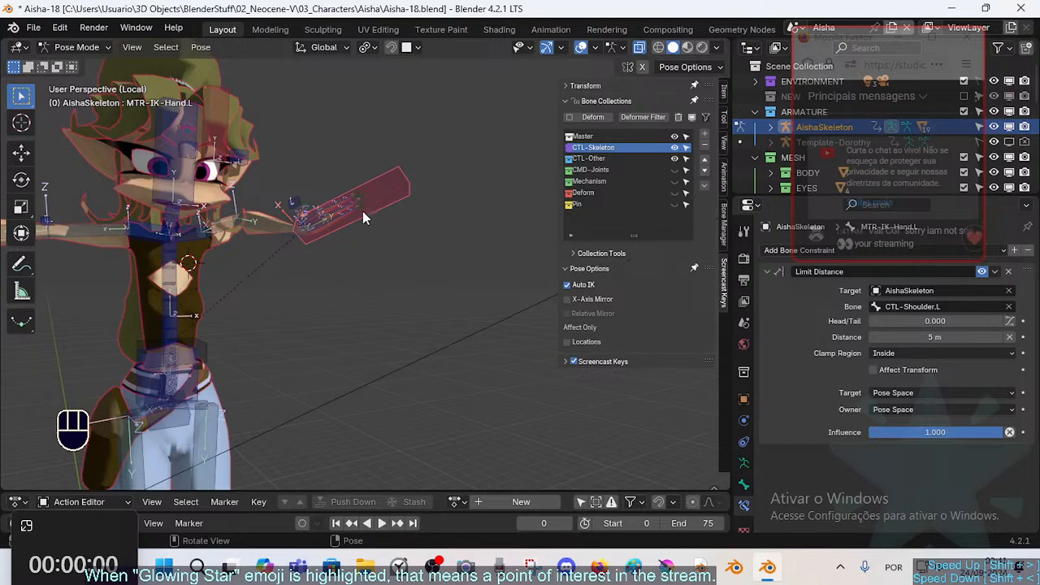
pyautogui.click(393, 198)
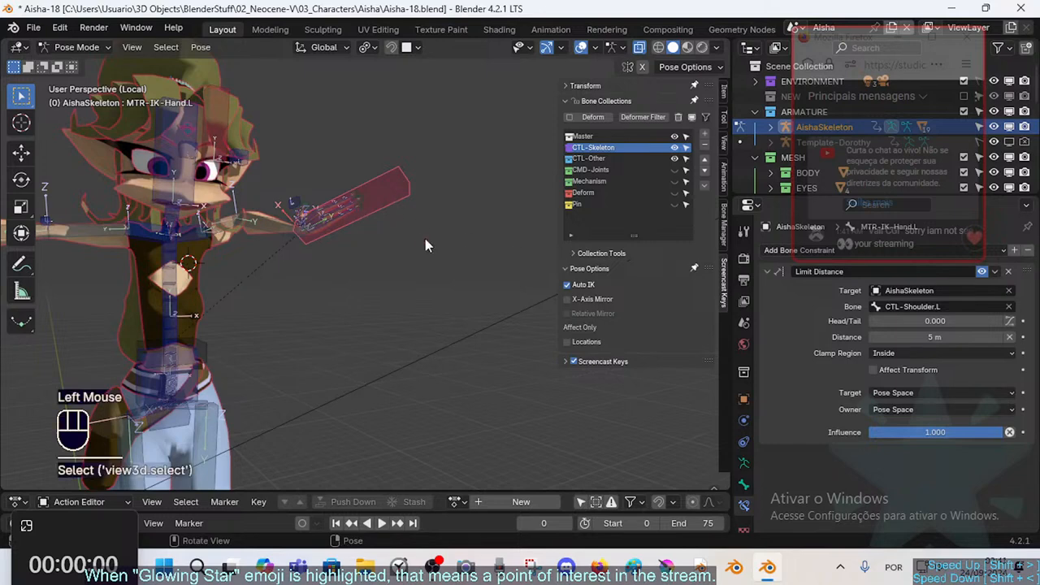
pyautogui.moveTo(425, 238); pyautogui.dragTo(391, 259, button='middle')
pyautogui.press('g')
pyautogui.click(418, 372)
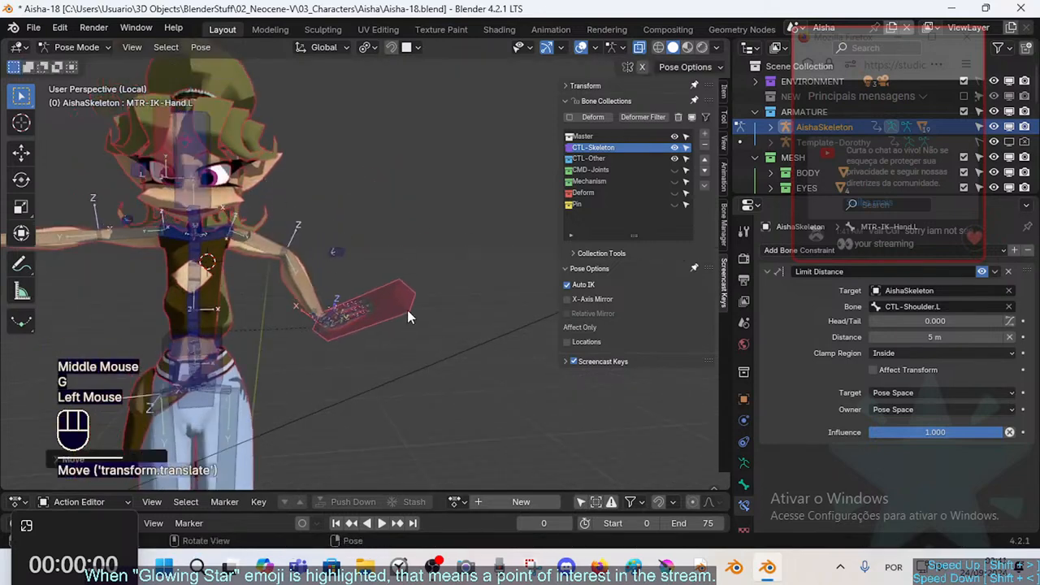
pyautogui.press('g')
pyautogui.click(390, 335)
# Move MCH-LowerArm.L and CTL-Shoulder.L with Auto IK to test the torso against the lowered left hand
pyautogui.click(284, 291)
pyautogui.press('g')
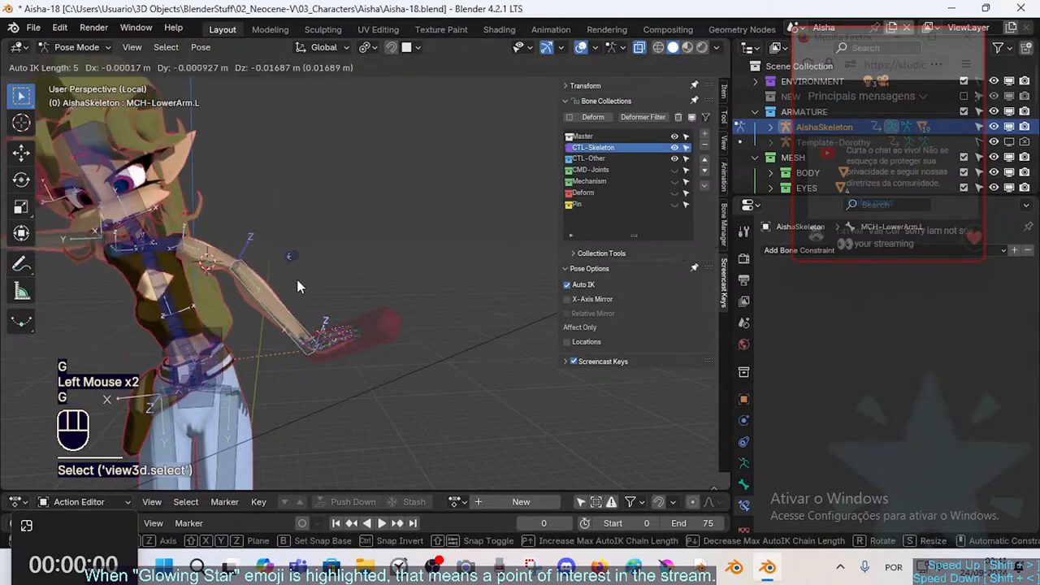
pyautogui.click(253, 247)
pyautogui.click(194, 240)
pyautogui.press('g')
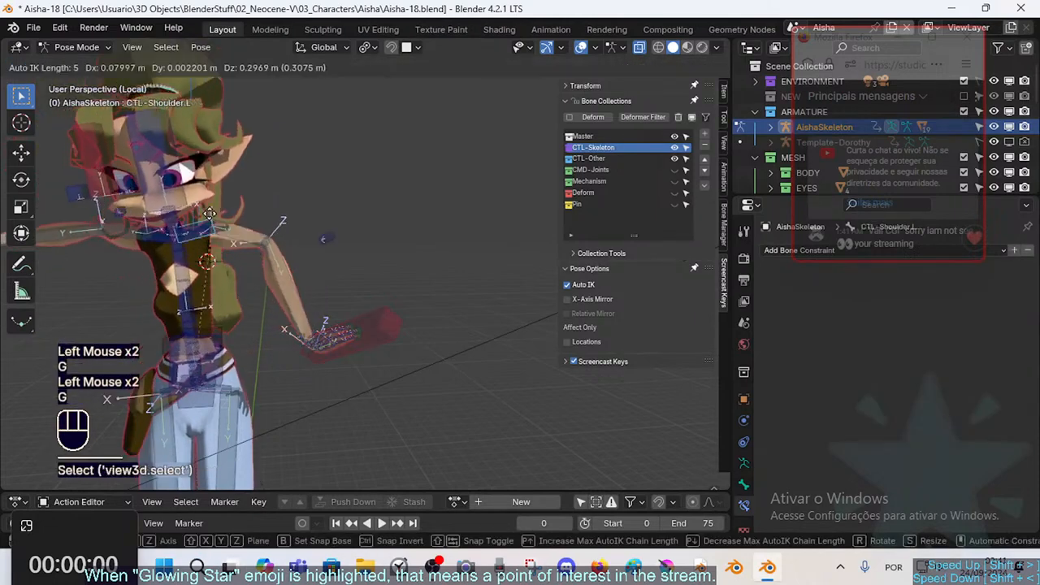
pyautogui.click(205, 229)
pyautogui.moveTo(207, 226); pyautogui.dragTo(260, 208, button='middle')
pyautogui.press('g')
pyautogui.click(244, 213)
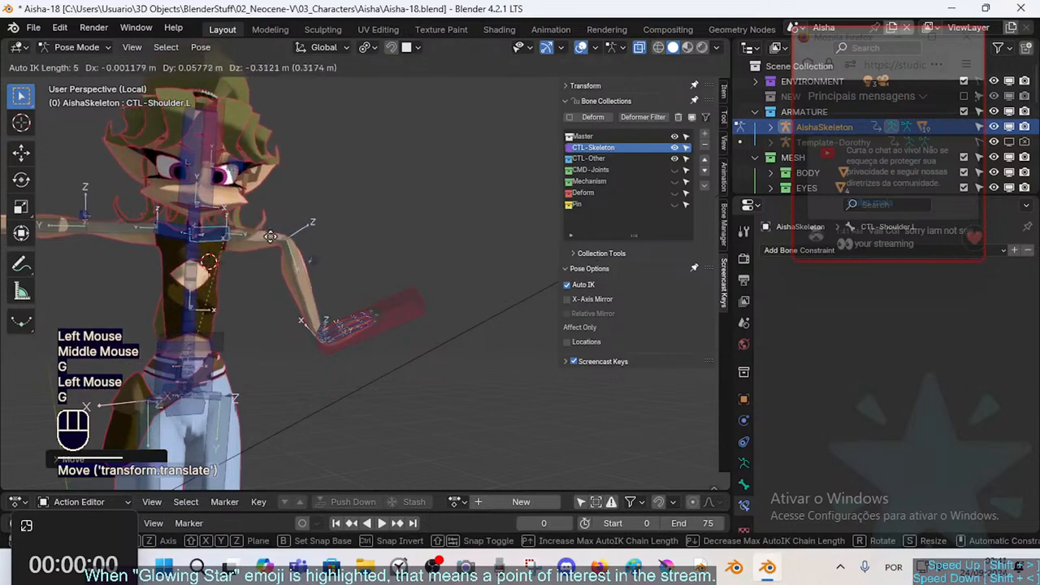
# Move CTL-Shoulder.R and MCH-UpperArm.R with Auto IK to test the right side
pyautogui.click(170, 232)
pyautogui.press('g')
pyautogui.click(146, 237)
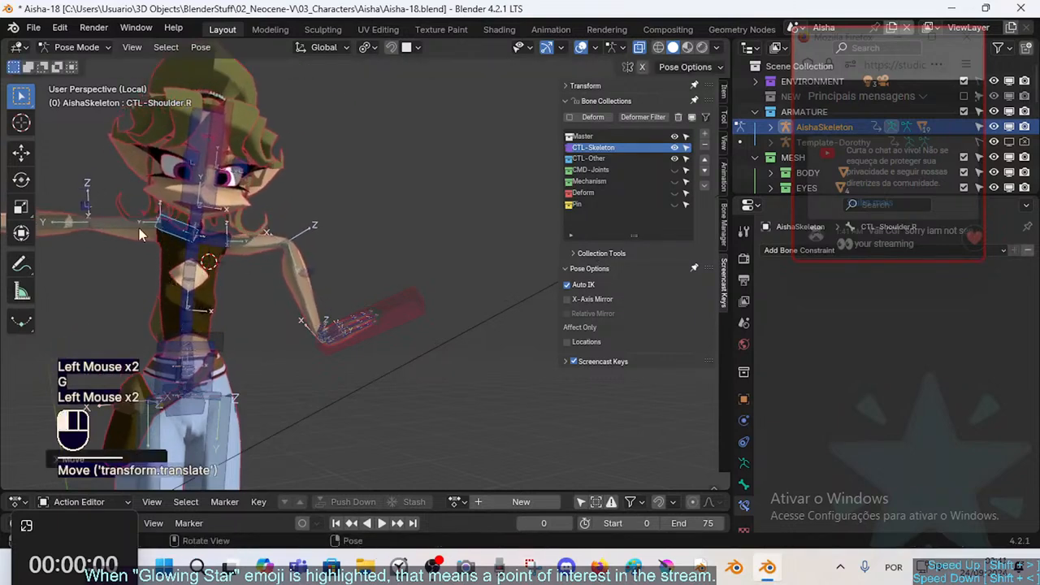
pyautogui.click(139, 243)
pyautogui.press('g')
pyautogui.click(138, 242)
# Clear the pose transforms of all bones and save the file
pyautogui.press('a')
pyautogui.hotkey('alt', 'q')
pyautogui.hotkey('alt', 'q')
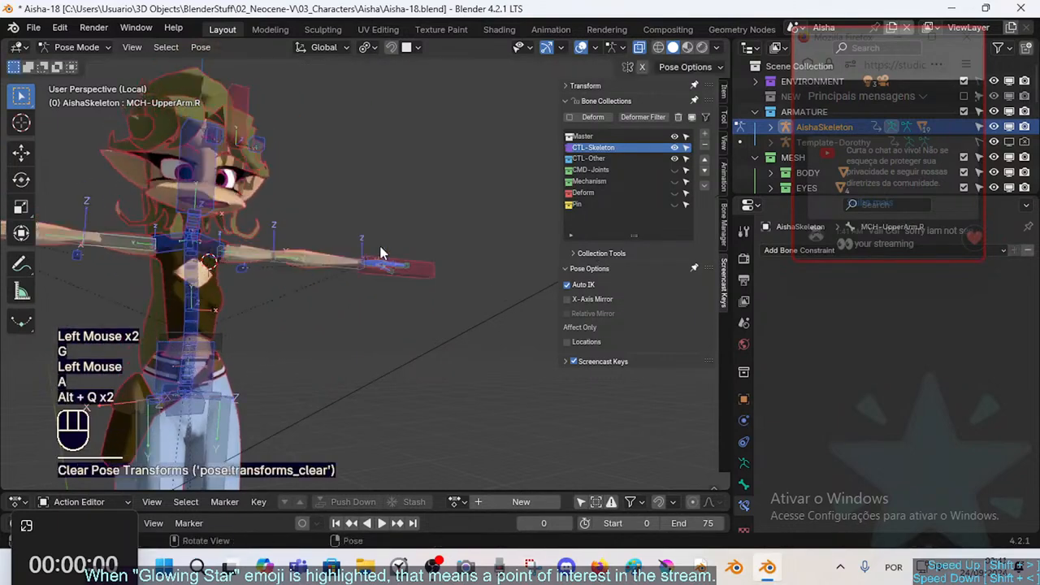
pyautogui.moveTo(325, 258); pyautogui.dragTo(386, 235, button='middle')
pyautogui.hotkey('ctrl', 's')
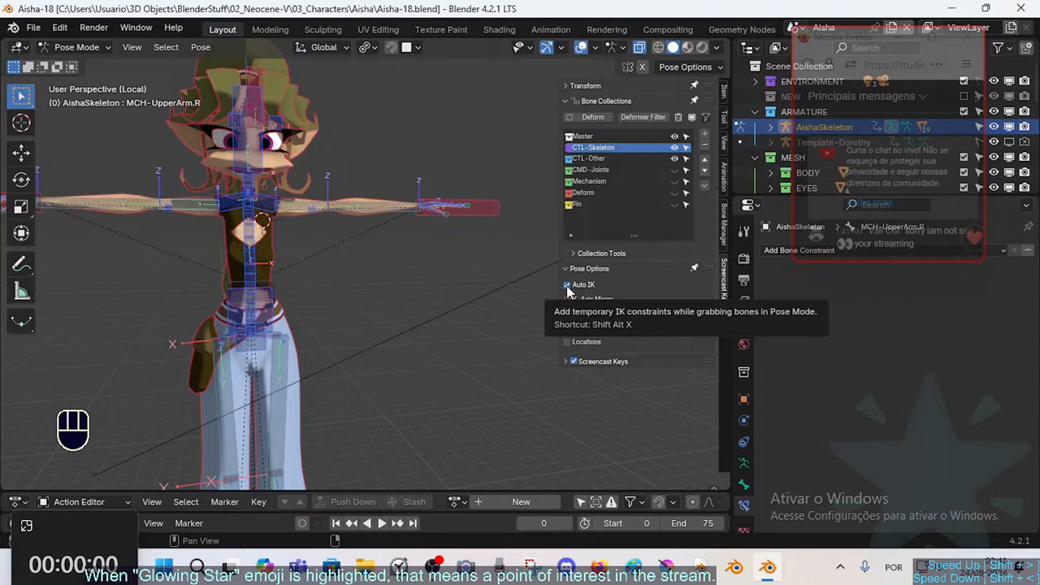
# Turn Auto IK off and back on in the pose options
pyautogui.click(566, 285)
pyautogui.moveTo(488, 268); pyautogui.dragTo(530, 269, button='middle')
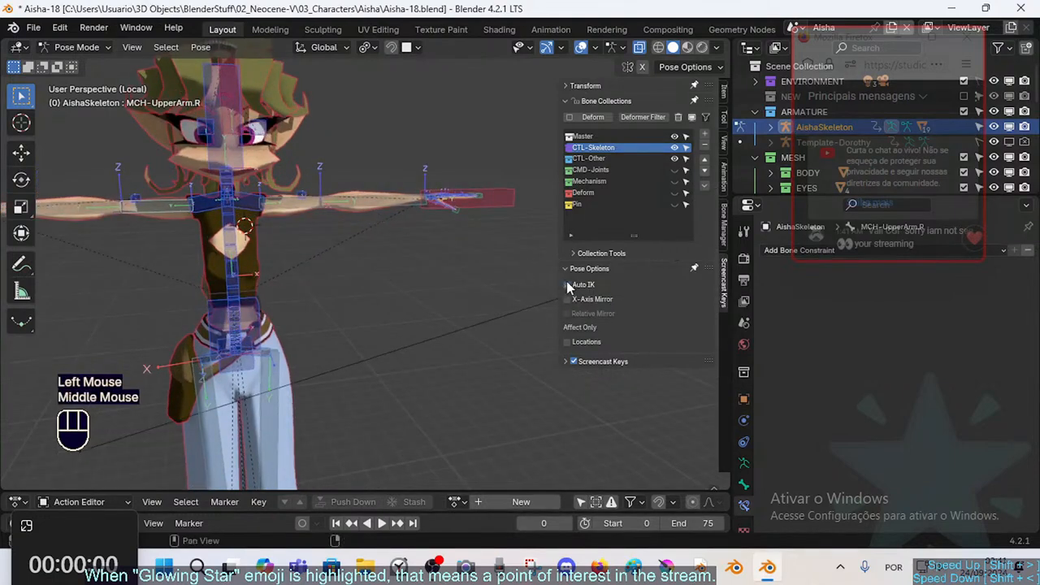
pyautogui.moveTo(446, 243); pyautogui.dragTo(410, 243, button='middle')
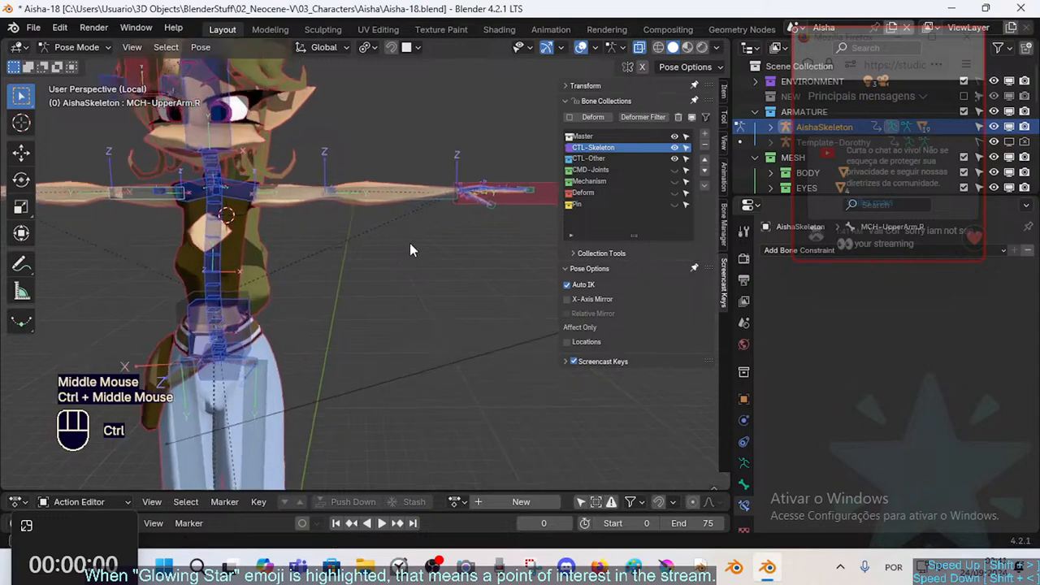
# Lower MTR-IK-Hand.L slightly, and move MCH-LowerArm.L with Auto IK so the torso shifts
pyautogui.keyDown('shift'); pyautogui.moveTo(510, 283); pyautogui.dragTo(466, 281, button='middle'); pyautogui.keyUp('shift')
pyautogui.click(504, 220)
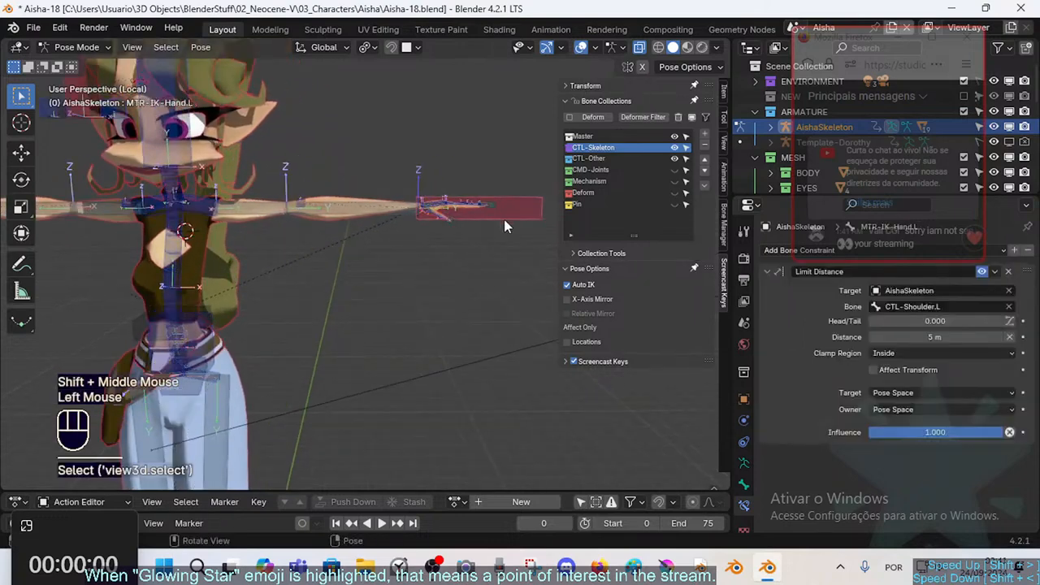
pyautogui.press('g')
pyautogui.click(480, 262)
pyautogui.keyDown('shift'); pyautogui.click(339, 232); pyautogui.keyUp('shift')
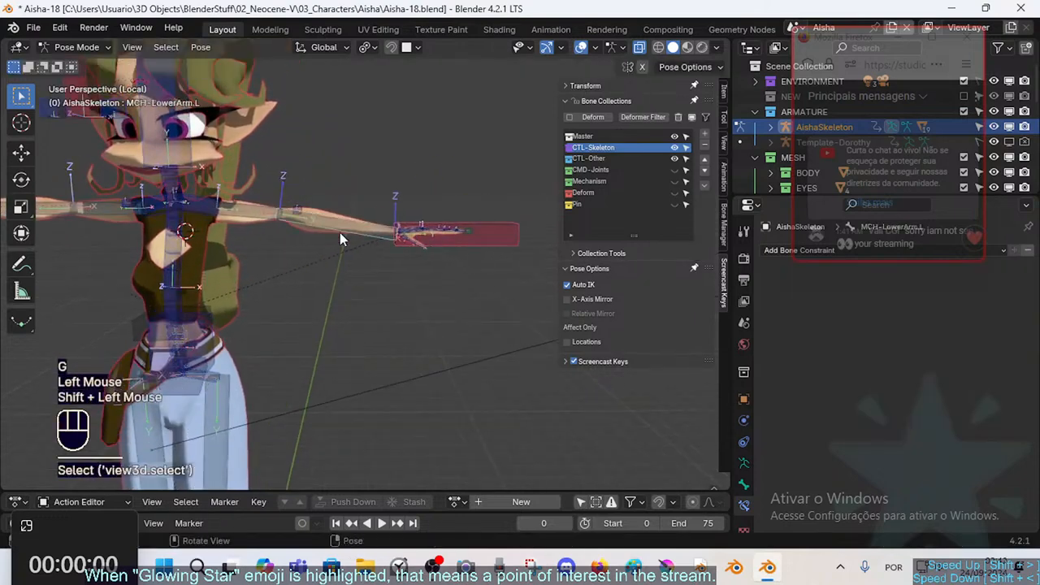
pyautogui.press('g')
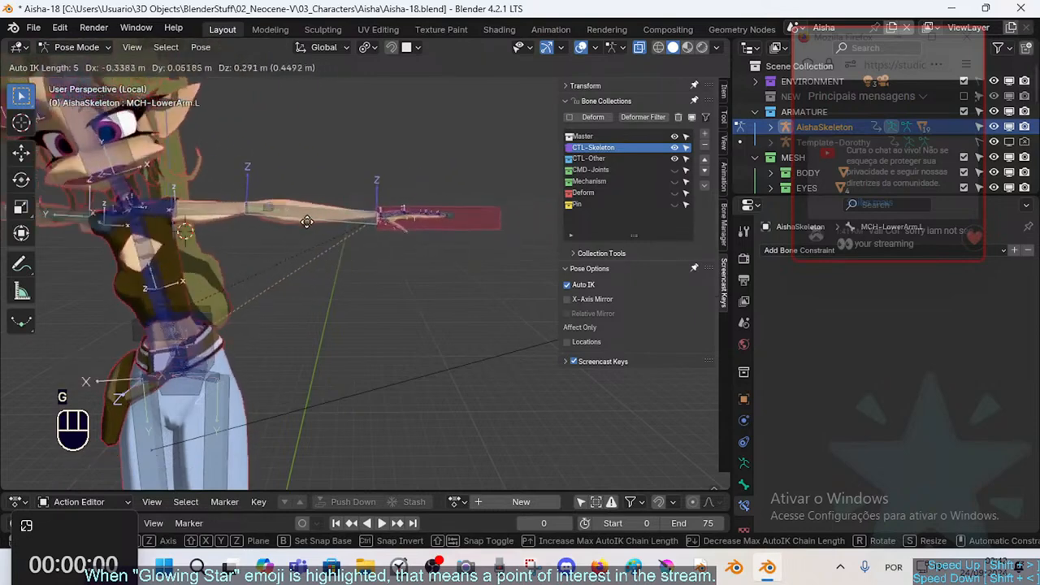
pyautogui.click(345, 200)
# Rotate the upper spine control CTL-IK-Spine.003 to tilt the chest and head
pyautogui.click(117, 242)
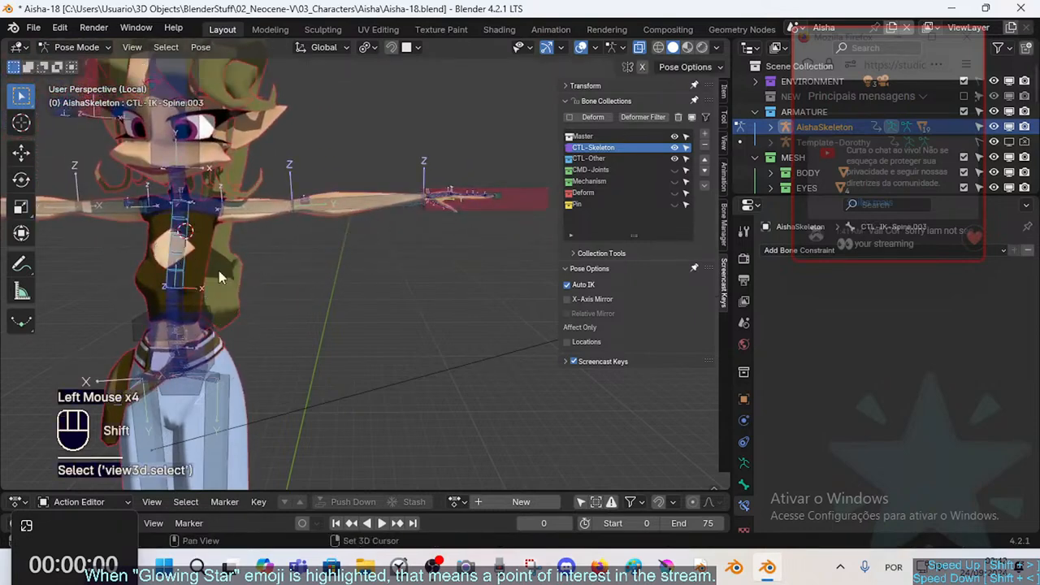
pyautogui.press('r')
pyautogui.keyDown('shift'); pyautogui.moveTo(218, 270); pyautogui.dragTo(327, 248, button='middle'); pyautogui.keyUp('shift')
pyautogui.click(322, 235)
# Move the spine control CTL-IK-Spine.002 with Auto IK to shift the torso, and rotate it slightly
pyautogui.click(249, 281)
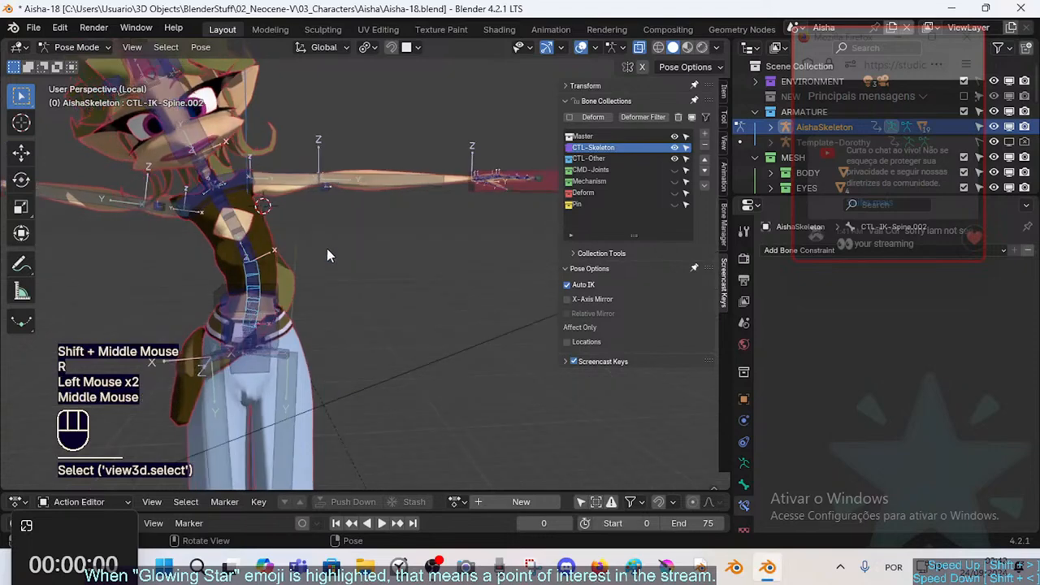
pyautogui.press('g')
pyautogui.click(325, 244)
pyautogui.press('r')
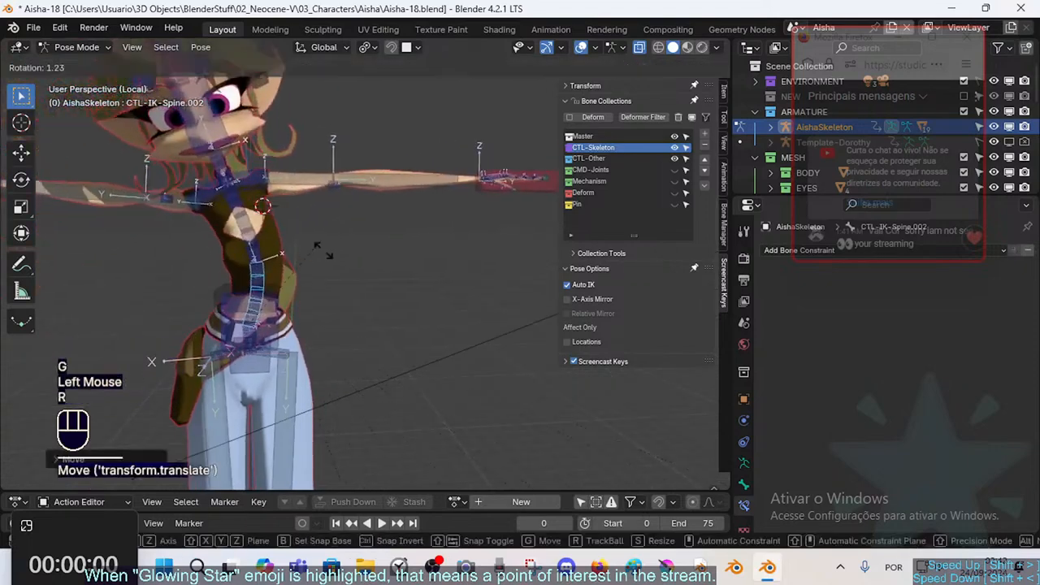
pyautogui.click(297, 267)
# Rotate the upper spine control CTL-IK-Spine.003 to bring the chest and head upright
pyautogui.click(250, 232)
pyautogui.press('r')
pyautogui.click(371, 253)
pyautogui.click(294, 195)
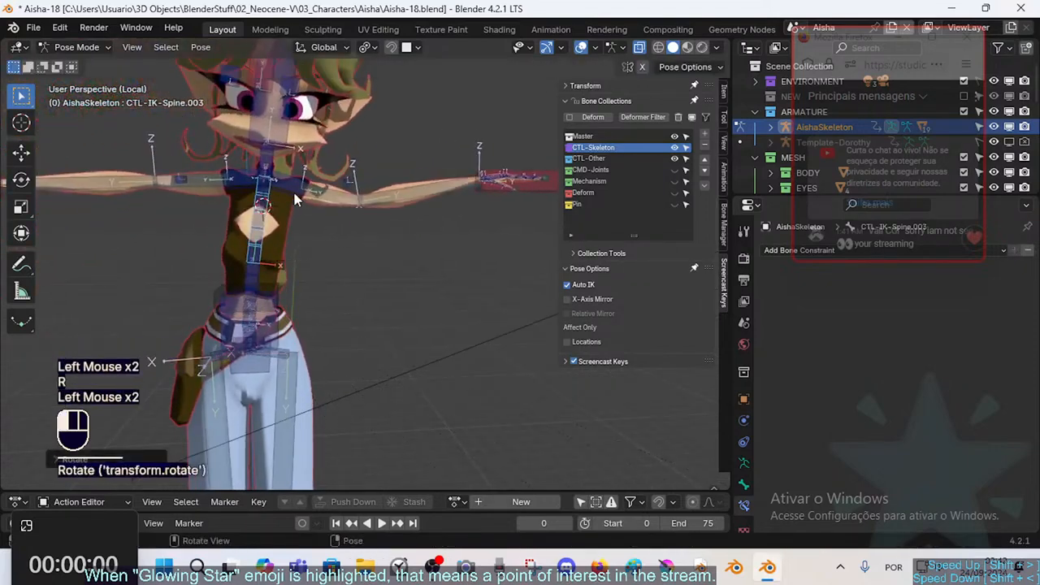
pyautogui.press('g')
pyautogui.press('Escape')
# Try moving the left thumb control CTL-Finger-Thumb.L, and reposition the left hand with MTR-IK-Hand.L
pyautogui.click(506, 186)
pyautogui.press('g')
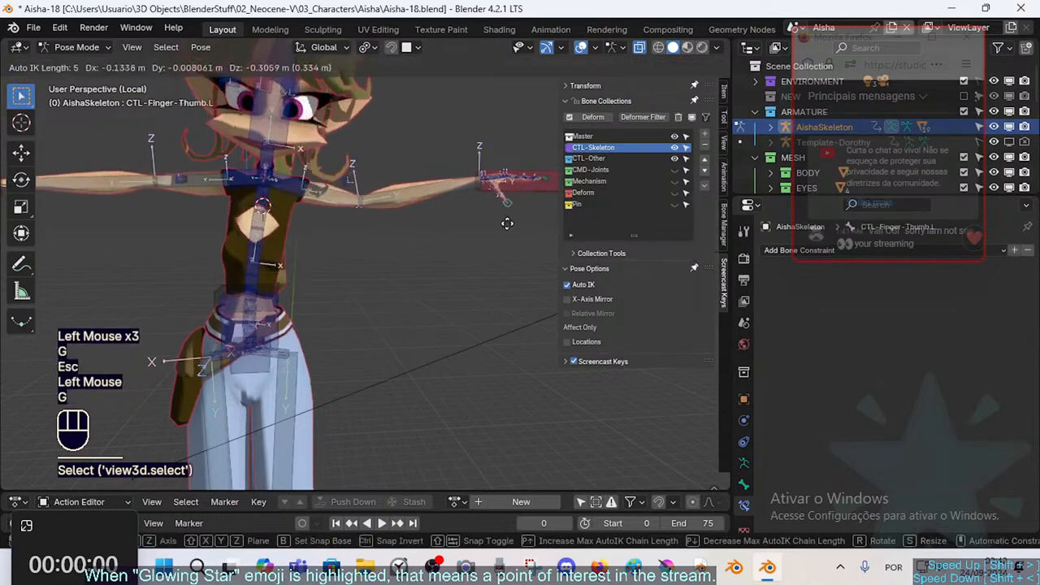
pyautogui.press('Escape')
pyautogui.click(529, 188)
pyautogui.press('g')
pyautogui.click(501, 273)
pyautogui.moveTo(497, 275); pyautogui.dragTo(397, 338, button='middle')
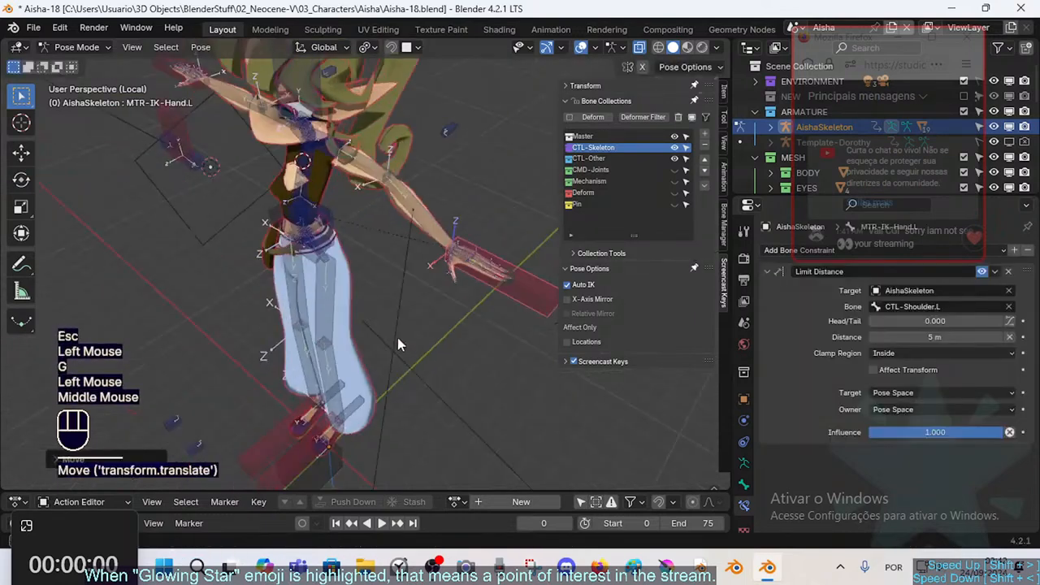
pyautogui.press('g')
pyautogui.click(306, 310)
# Lift and bend the left leg by moving MCH-Shin.L with Auto IK
pyautogui.moveTo(305, 311); pyautogui.dragTo(319, 387, button='middle')
pyautogui.scroll(-2, 349, 406)
pyautogui.scroll(-1, 321, 438)
pyautogui.click(327, 462)
pyautogui.click(328, 456)
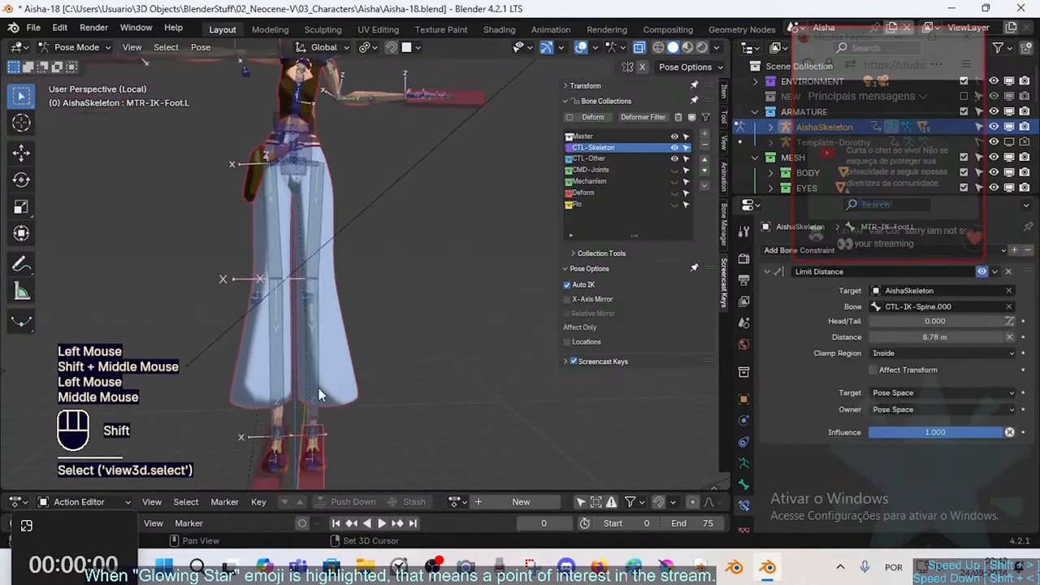
pyautogui.keyDown('shift'); pyautogui.click(317, 364); pyautogui.keyUp('shift')
pyautogui.press('g')
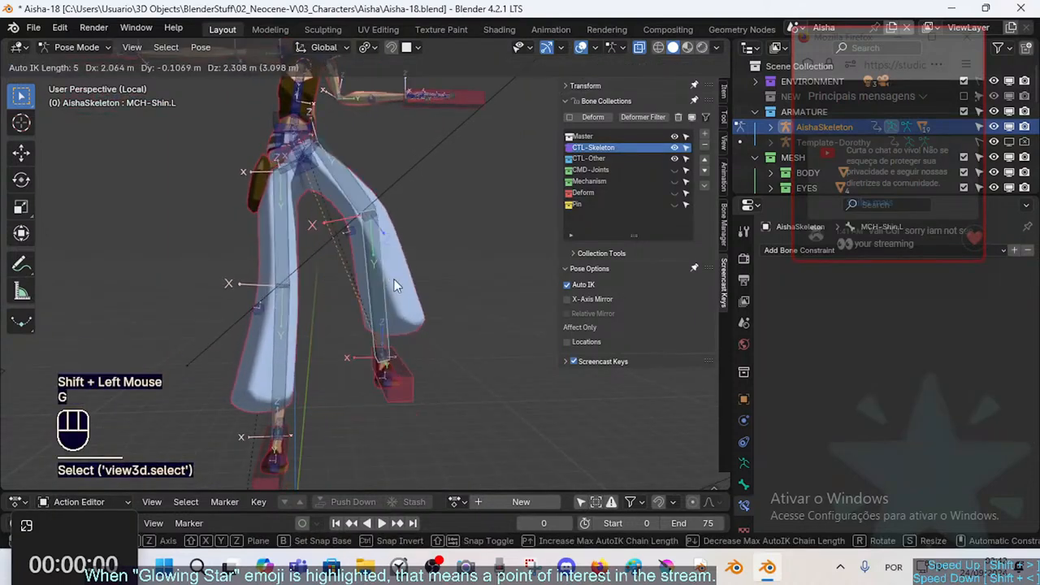
pyautogui.click(398, 280)
pyautogui.moveTo(398, 280); pyautogui.dragTo(363, 240, button='middle')
pyautogui.press('g')
pyautogui.click(287, 309)
# Increase the Auto IK chain length to 9 and reposition the left knee with MCH-Shin.L
pyautogui.press('g')
pyautogui.scroll(-1, 364, 241)
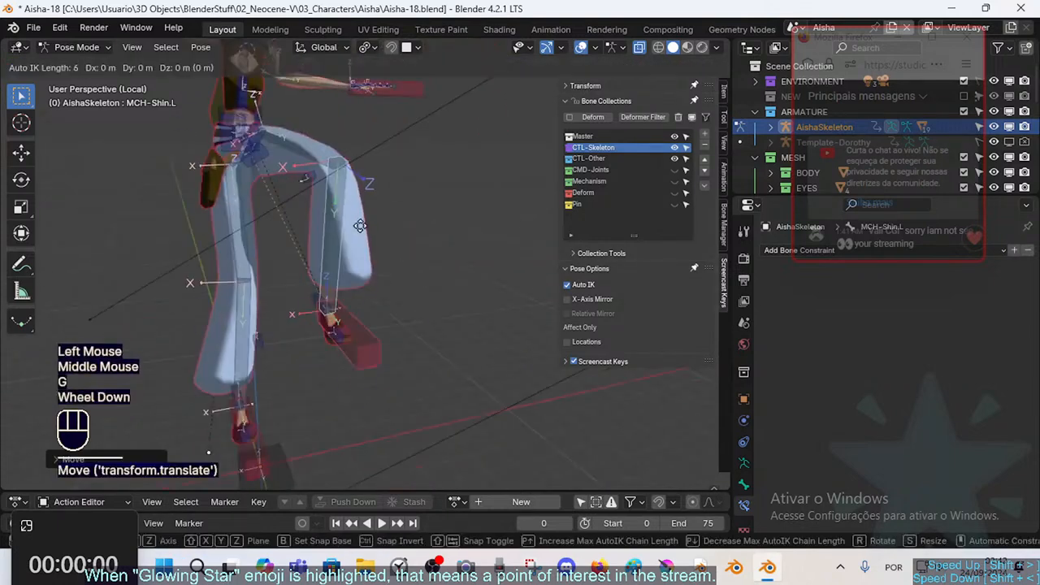
pyautogui.scroll(-3, 363, 240)
pyautogui.click(363, 181)
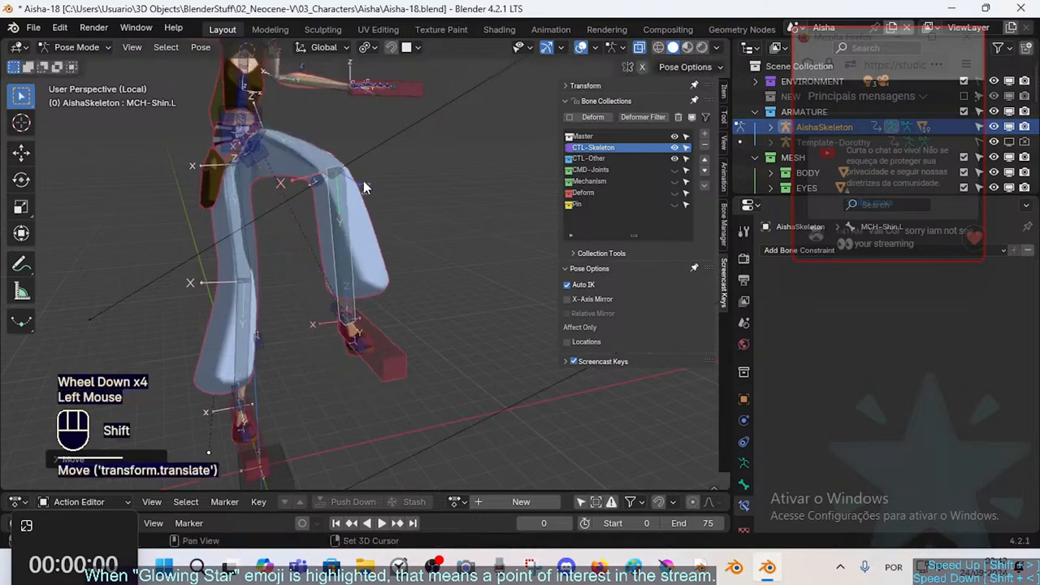
pyautogui.keyDown('shift'); pyautogui.moveTo(363, 180); pyautogui.dragTo(358, 256, button='middle'); pyautogui.keyUp('shift')
pyautogui.press('g')
pyautogui.click(341, 235)
# Bend the torso by moving CTL-IK-Spine.002 with Auto IK, varying the chain length and finishing at 9
pyautogui.click(304, 201)
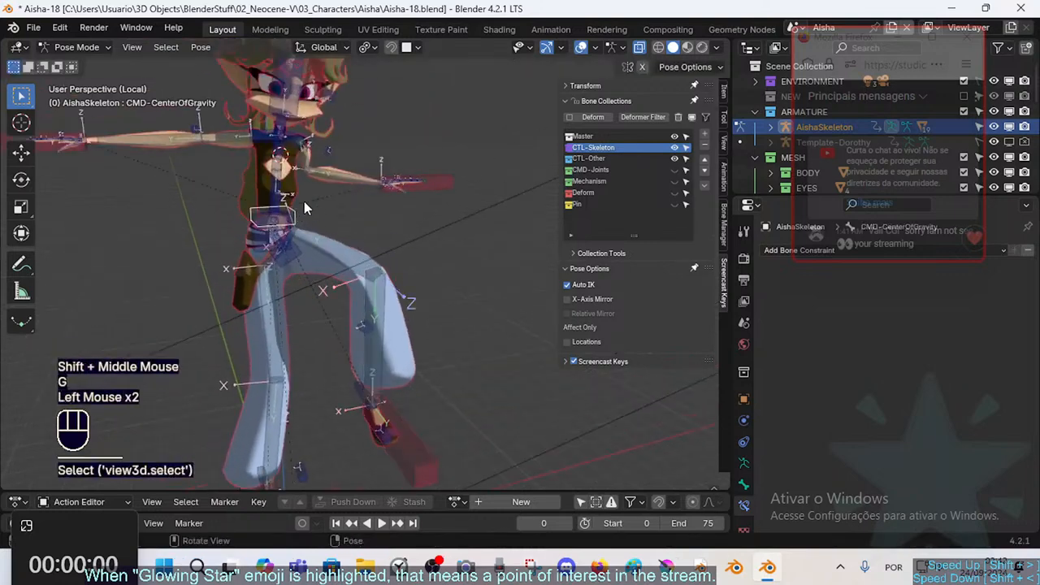
pyautogui.click(273, 211)
pyautogui.moveTo(272, 211); pyautogui.dragTo(339, 197, button='middle')
pyautogui.press('g')
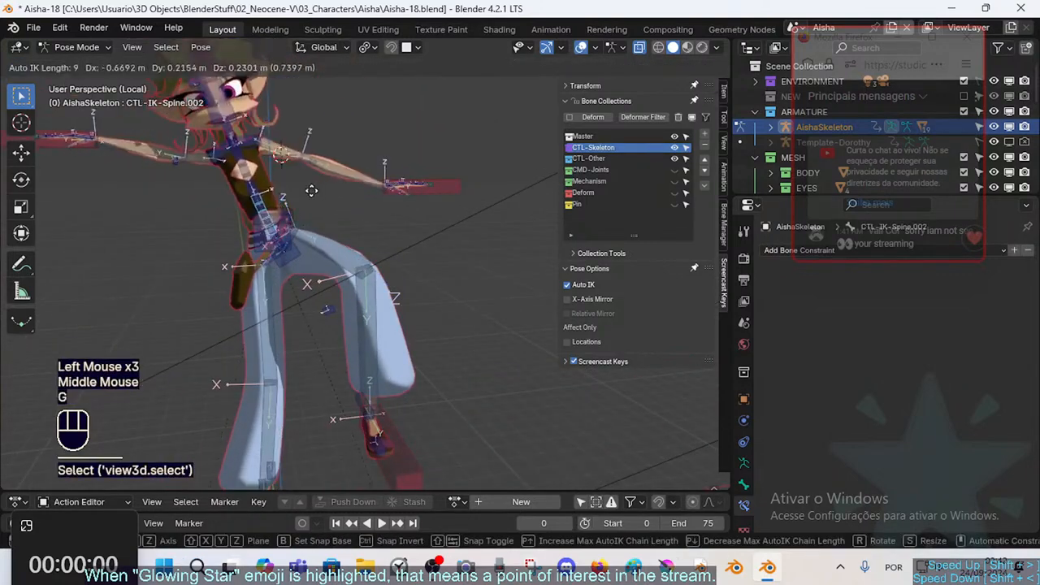
pyautogui.scroll(-1, 308, 183)
pyautogui.scroll(2, 325, 191)
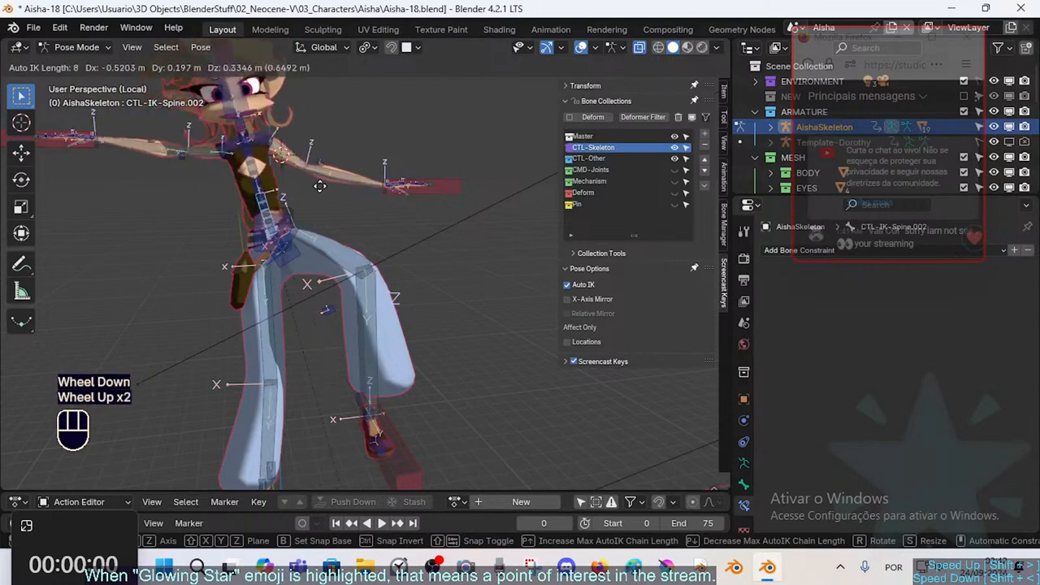
pyautogui.scroll(-1, 338, 198)
pyautogui.click(325, 176)
# Rotate CTL-IK-Spine.002 in a side view to adjust the lean of the upper body
pyautogui.keyDown('shift'); pyautogui.moveTo(325, 176); pyautogui.dragTo(406, 218, button='middle'); pyautogui.keyUp('shift')
pyautogui.moveTo(407, 218); pyautogui.dragTo(448, 218, button='middle')
pyautogui.press('r')
pyautogui.click(352, 210)
pyautogui.middleClick(352, 211)
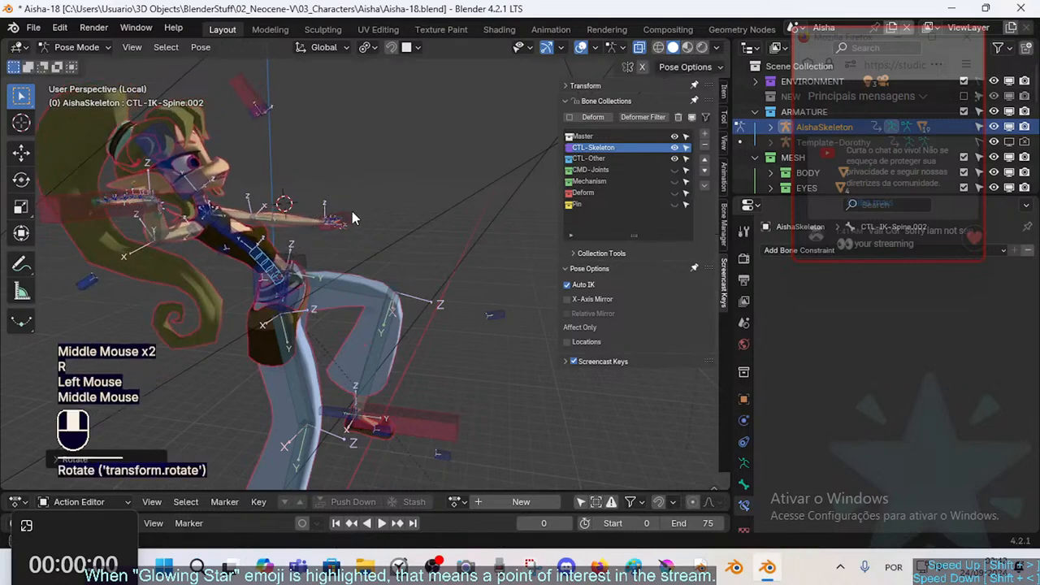
pyautogui.press('r')
pyautogui.click(205, 225)
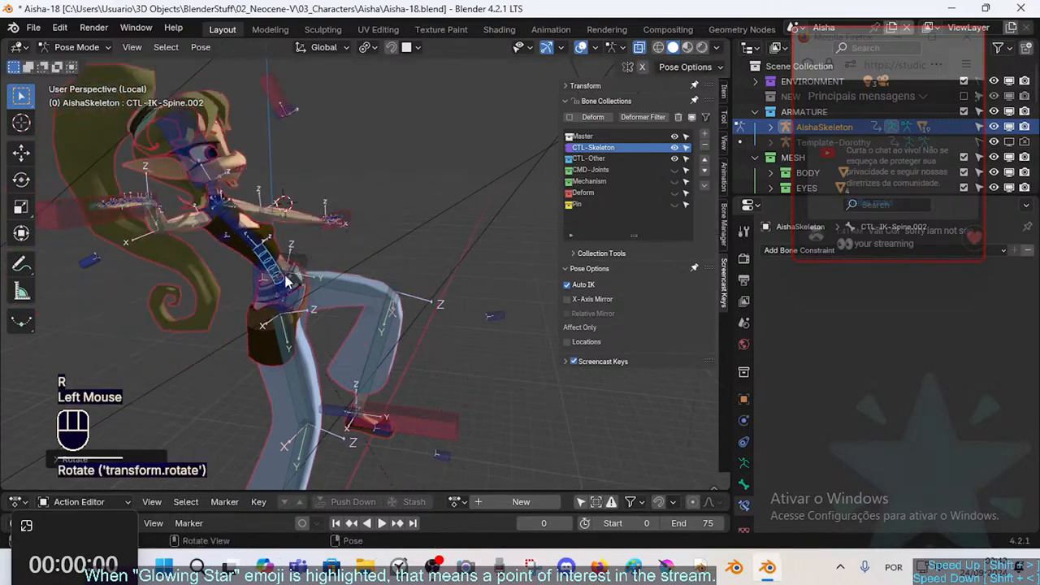
# Try rotating the lower spine control CTL-IK-Spine.001, and move it with Auto IK to shift the hips
pyautogui.moveTo(286, 281); pyautogui.dragTo(275, 289, button='middle')
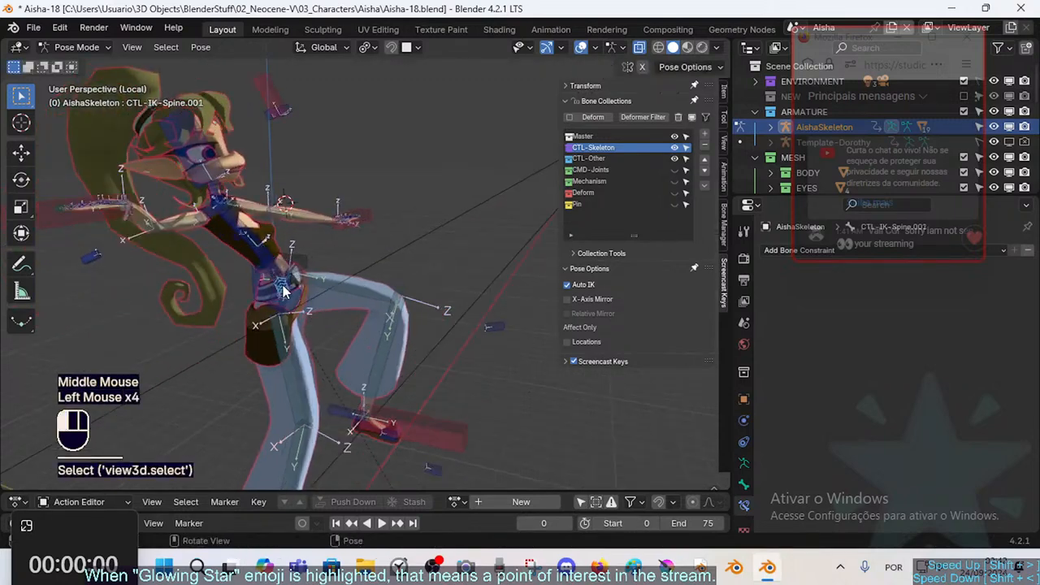
pyautogui.press('r')
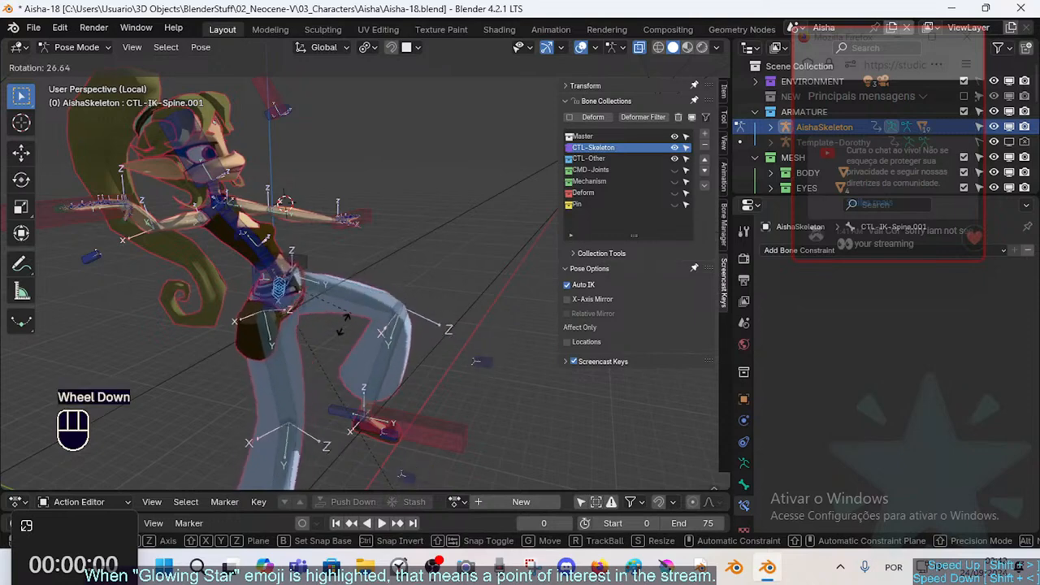
pyautogui.press('Escape')
pyautogui.moveTo(388, 331); pyautogui.dragTo(388, 342, button='middle')
pyautogui.press('g')
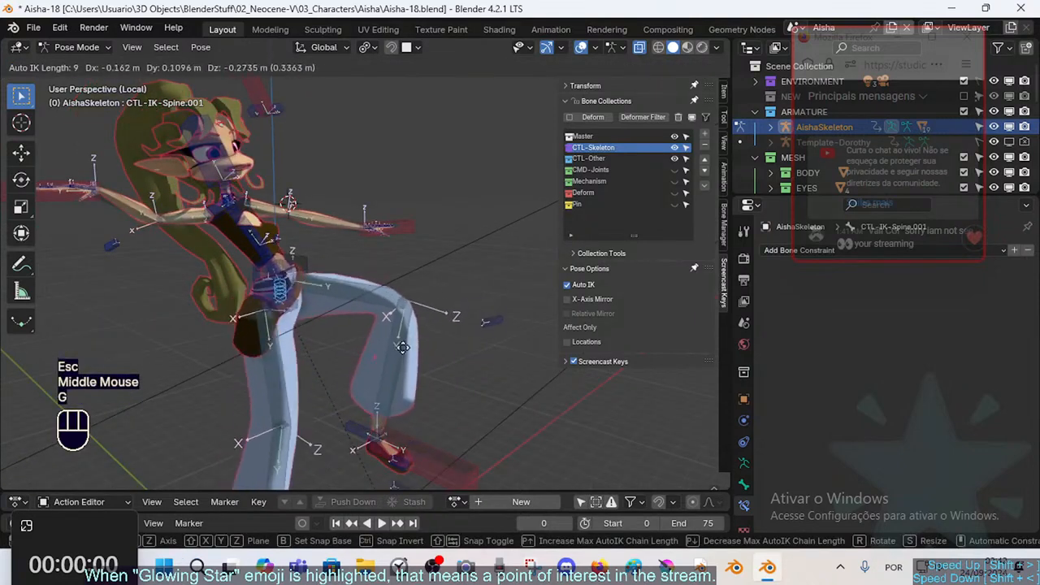
pyautogui.press('Escape')
pyautogui.press('g')
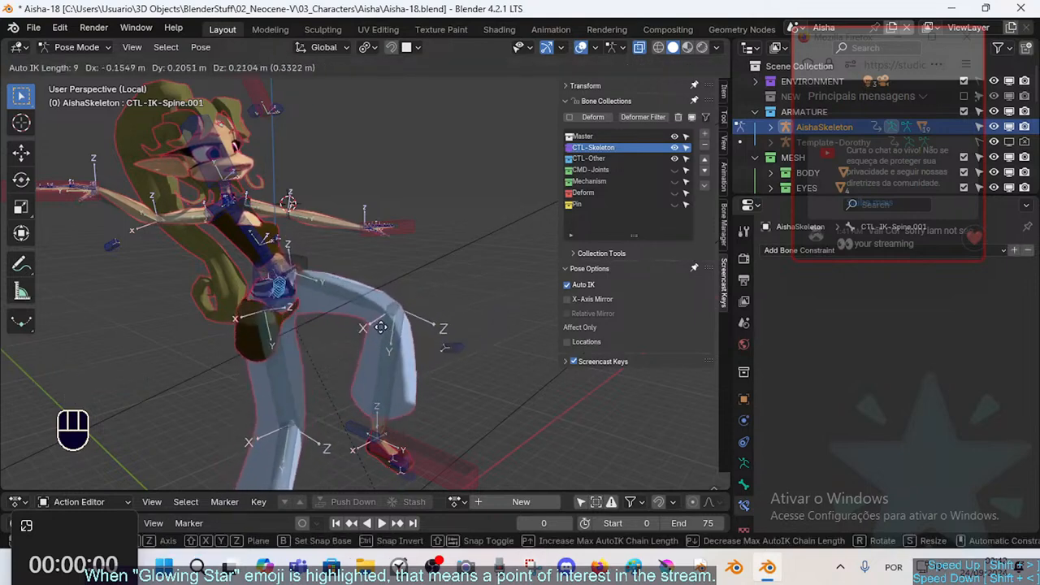
pyautogui.click(409, 393)
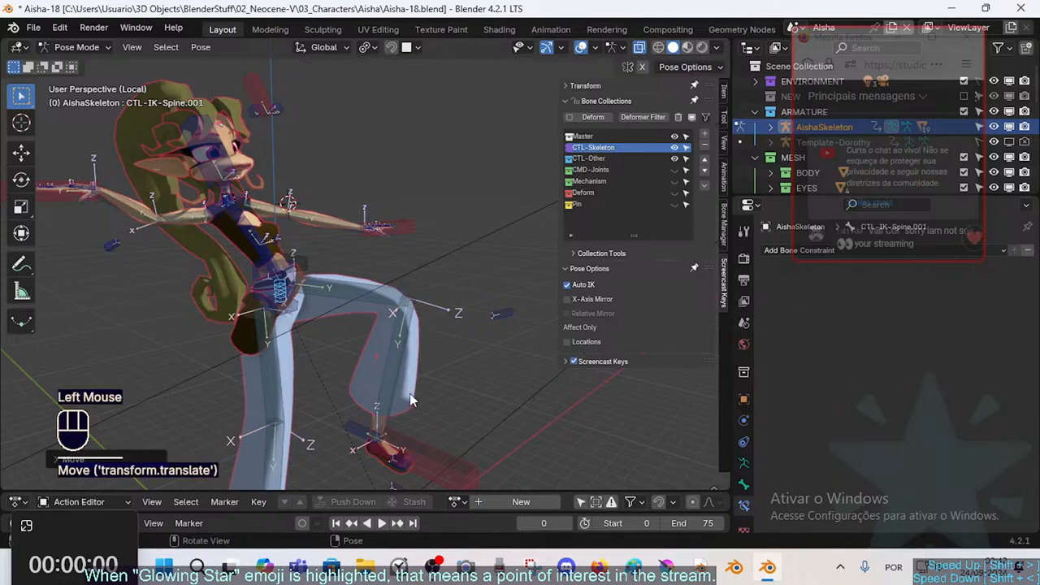
pyautogui.press('g')
pyautogui.press('Escape')
# Raise the left foot outward with MTR-IK-Foot.L, rotate it, and reposition it from the front
pyautogui.click(367, 443)
pyautogui.press('g')
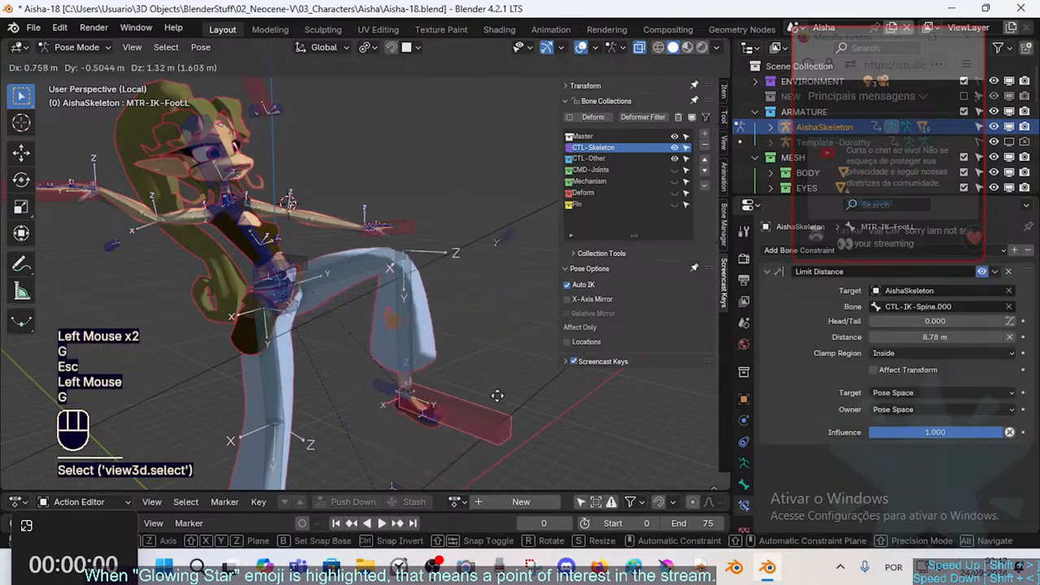
pyautogui.click(537, 414)
pyautogui.press('r')
pyautogui.click(460, 365)
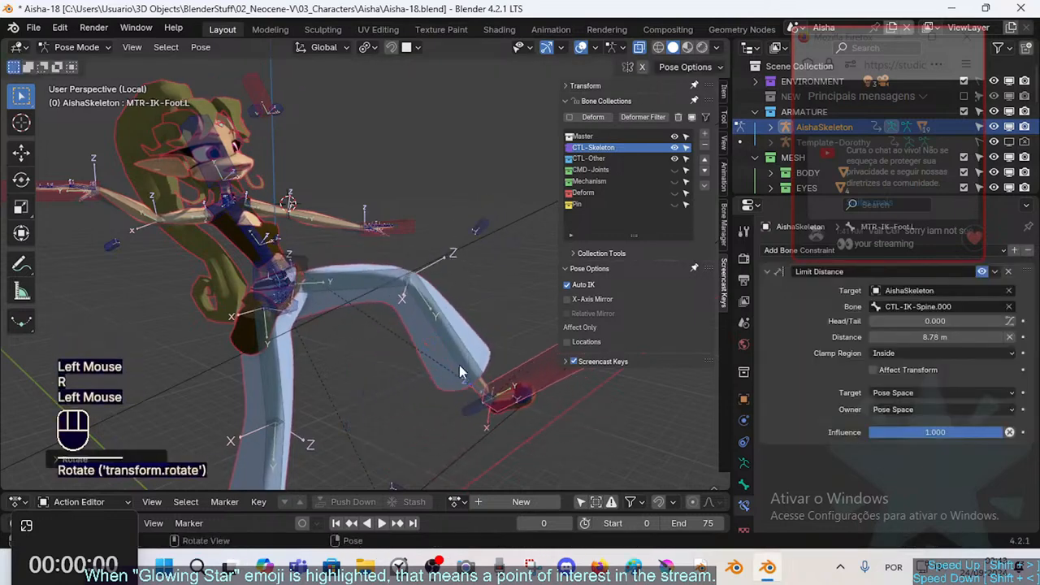
pyautogui.moveTo(459, 365); pyautogui.dragTo(381, 342, button='middle')
pyautogui.press('g')
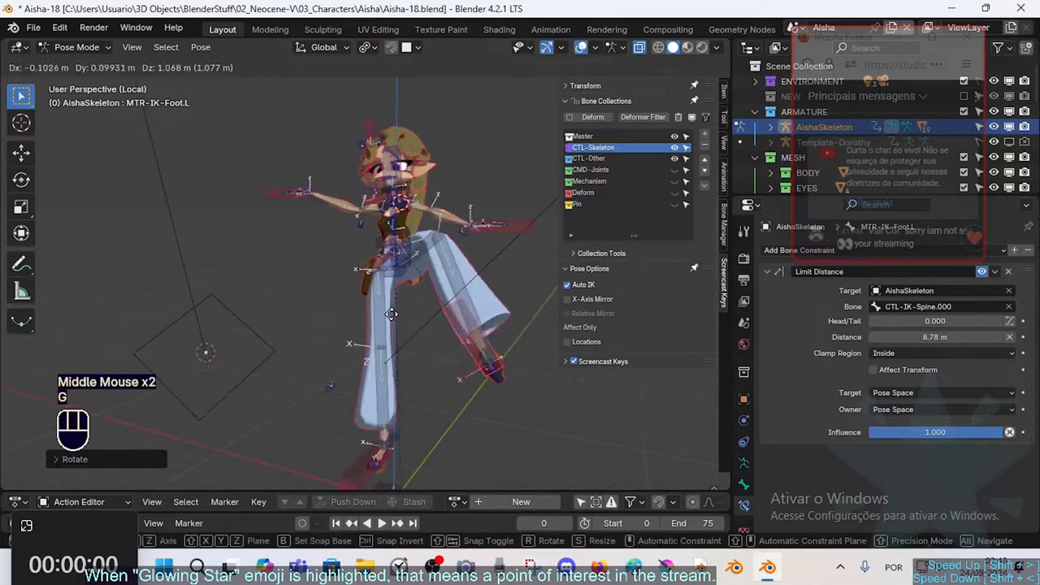
pyautogui.click(325, 301)
# Clear the pose transforms of all bones to return the character to its rest pose
pyautogui.moveTo(325, 301); pyautogui.dragTo(357, 258, button='middle')
pyautogui.press('a')
pyautogui.hotkey('alt', 'q')
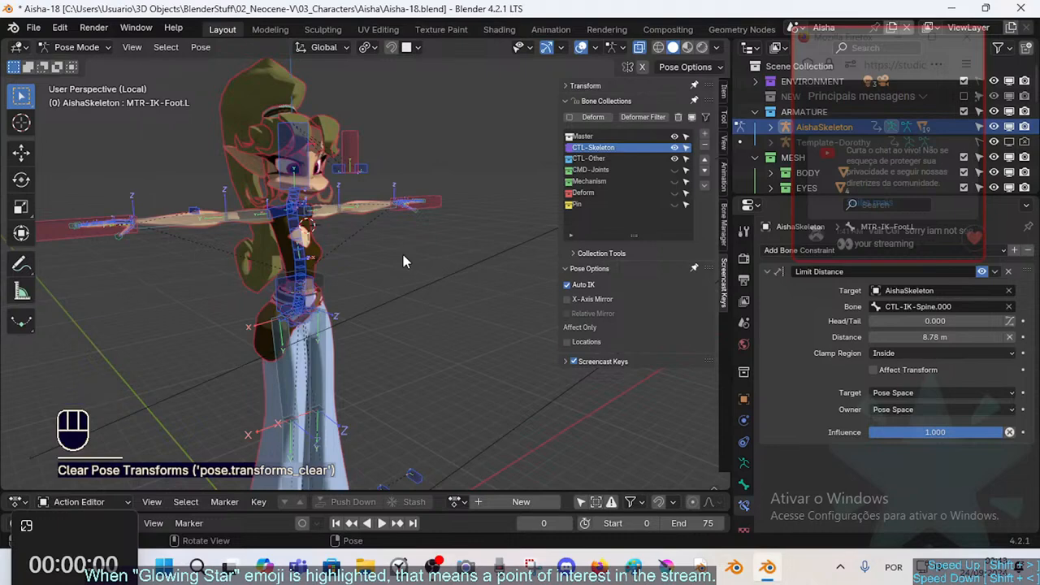
# Examine the shoulder and upper spine controls on the torso, selecting CTL-Shoulder.R and CTL-IK-Spine.003
pyautogui.moveTo(403, 255); pyautogui.dragTo(375, 273, button='middle')
pyautogui.scroll(2, 368, 273)
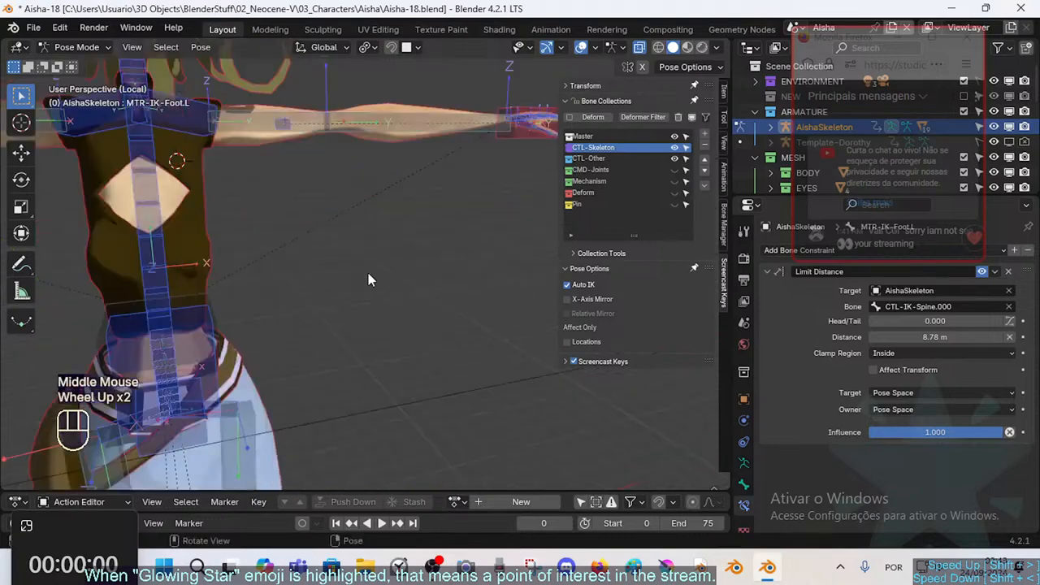
pyautogui.click(141, 197)
pyautogui.keyDown('shift'); pyautogui.moveTo(141, 197); pyautogui.dragTo(289, 272, button='middle'); pyautogui.keyUp('shift')
pyautogui.moveTo(338, 463); pyautogui.dragTo(304, 309, button='middle')
pyautogui.scroll(-1, 335, 448)
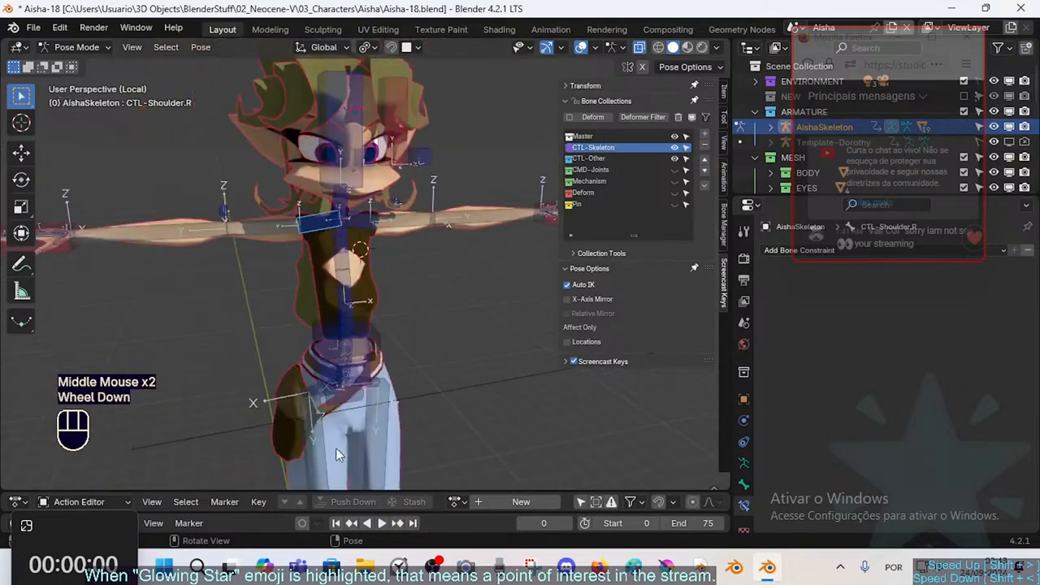
pyautogui.click(335, 278)
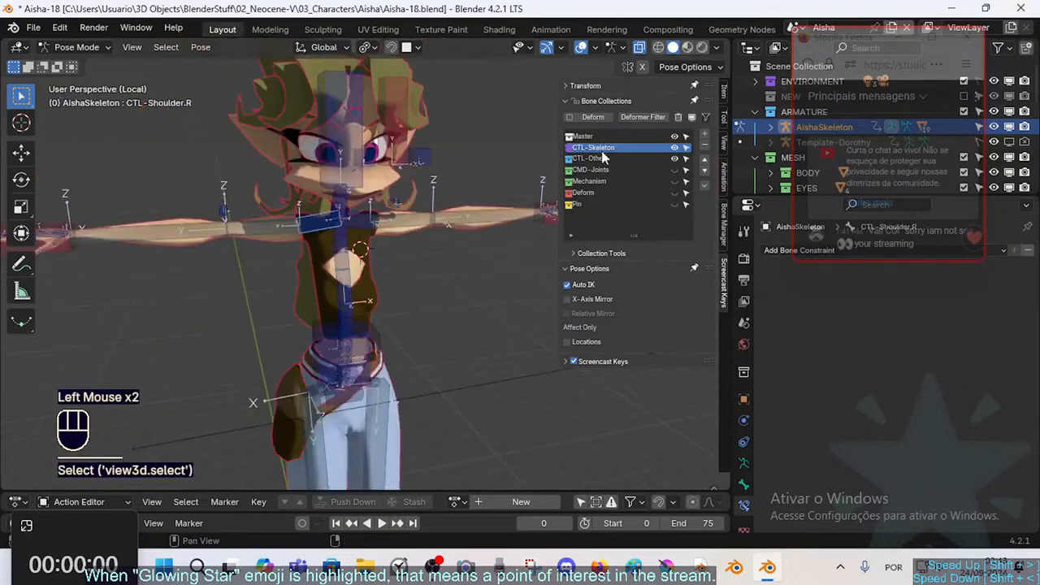
pyautogui.keyDown('shift'); pyautogui.moveTo(488, 209); pyautogui.dragTo(401, 234, button='middle'); pyautogui.keyUp('shift')
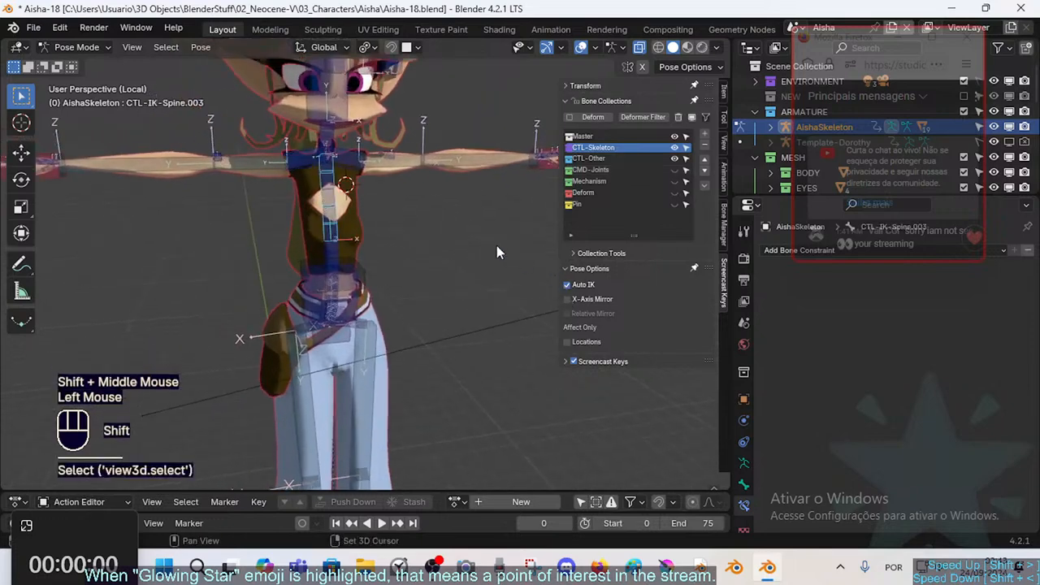
pyautogui.keyDown('shift'); pyautogui.moveTo(496, 246); pyautogui.dragTo(395, 277, button='middle'); pyautogui.keyUp('shift')
pyautogui.scroll(2, 397, 278)
pyautogui.click(272, 161)
pyautogui.keyDown('shift'); pyautogui.moveTo(272, 161); pyautogui.dragTo(376, 214, button='middle'); pyautogui.keyUp('shift')
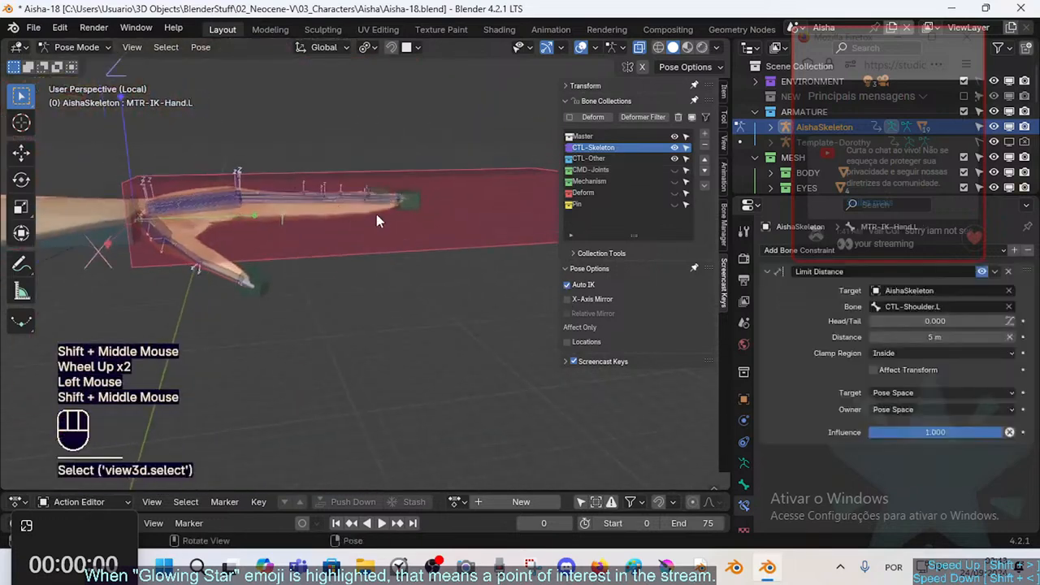
pyautogui.press('r')
pyautogui.press('Escape')
# Bend the left index finger downward by moving CTL-Finger-Index.L with Auto IK
pyautogui.moveTo(397, 280); pyautogui.dragTo(377, 203, button='middle')
pyautogui.click(439, 220)
pyautogui.moveTo(439, 220); pyautogui.dragTo(422, 200, button='middle')
pyautogui.doubleClick(422, 200)
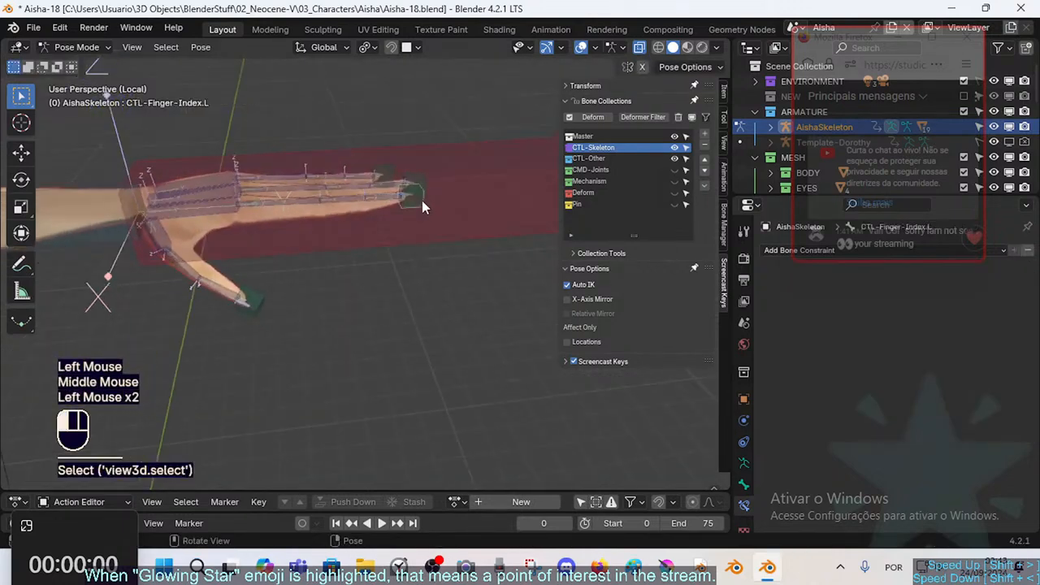
pyautogui.press('g')
pyautogui.press('Escape')
pyautogui.click(422, 201)
pyautogui.press('g')
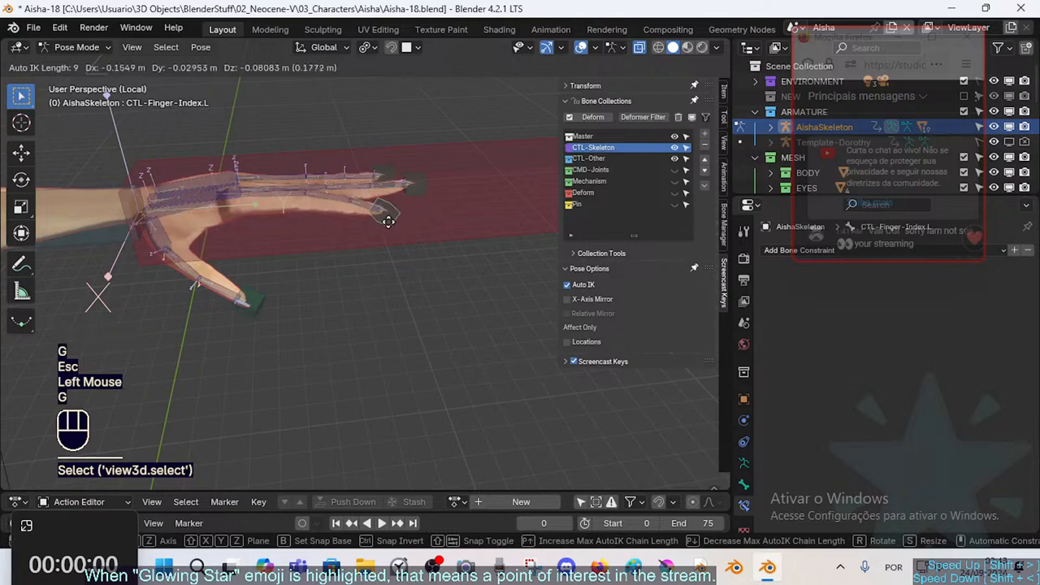
pyautogui.click(330, 329)
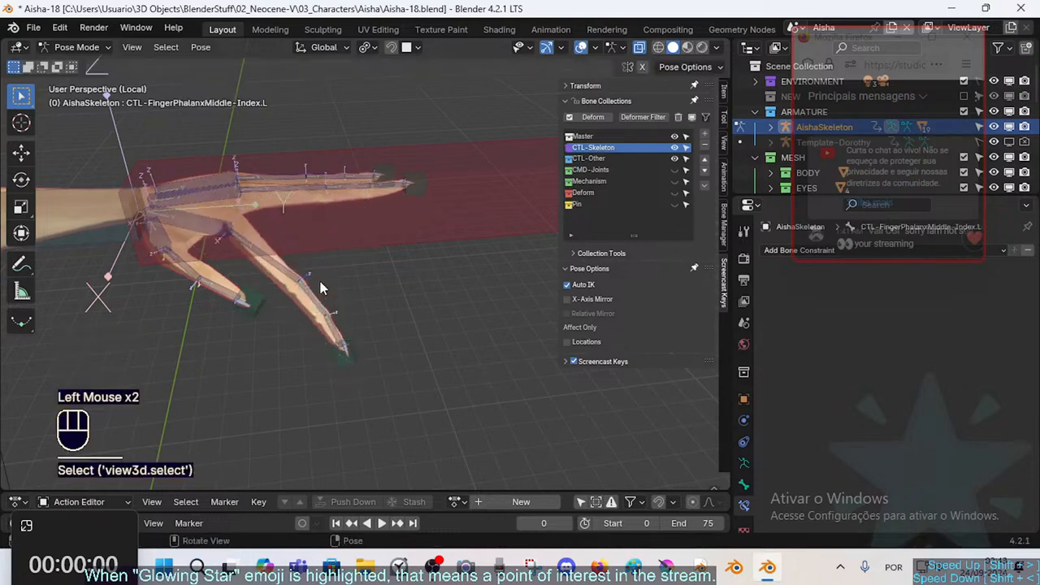
# Select the phalanx bones of the left index finger, and flex the finger again by moving CTL-Finger-Index.L
pyautogui.moveTo(323, 287); pyautogui.dragTo(319, 221, button='middle')
pyautogui.scroll(1, 297, 325)
pyautogui.scroll(-1, 274, 338)
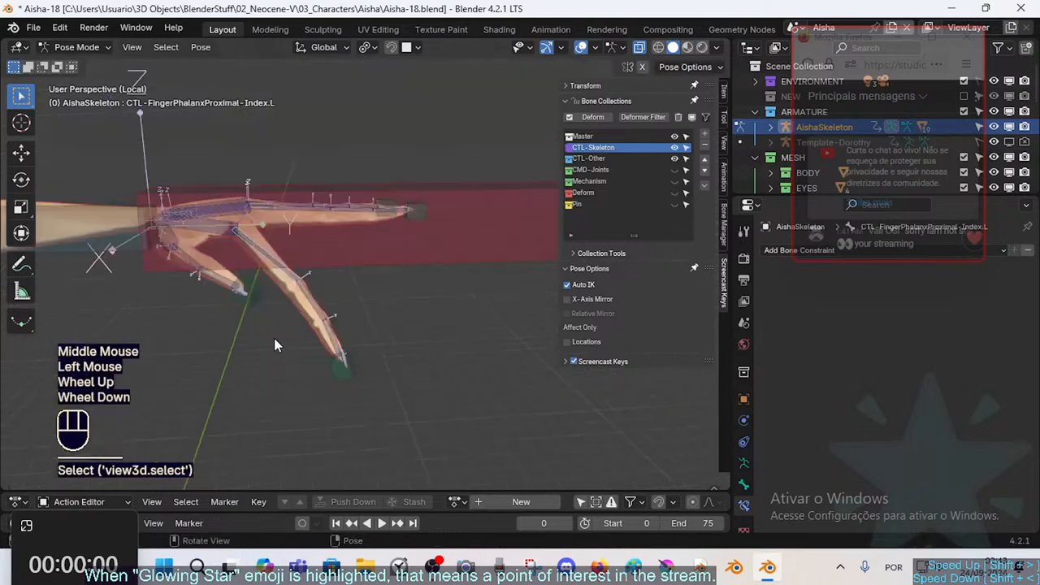
pyautogui.keyDown('shift'); pyautogui.moveTo(307, 298); pyautogui.dragTo(341, 292, button='middle'); pyautogui.keyUp('shift')
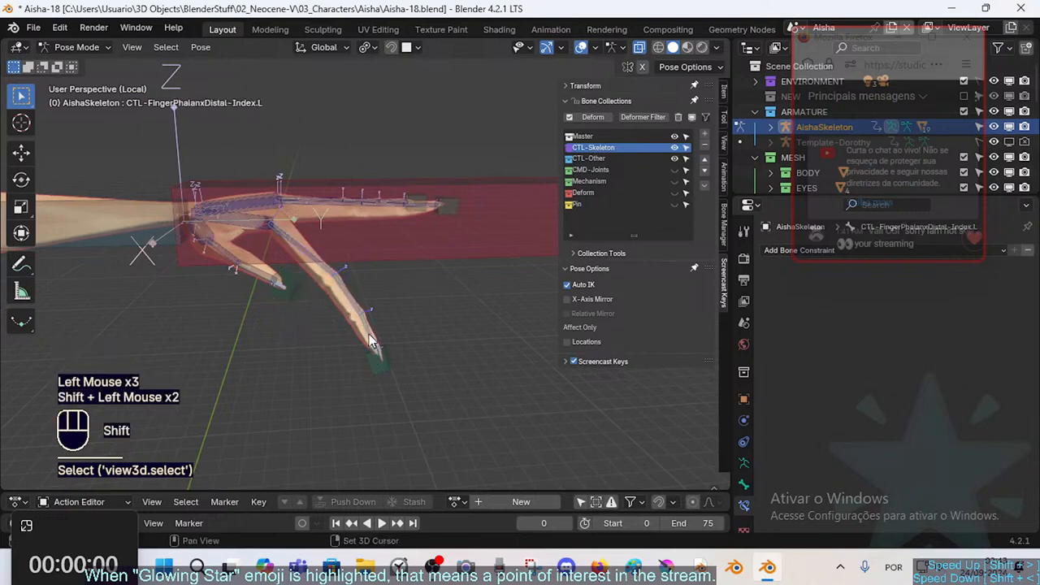
pyautogui.press('g')
pyautogui.click(334, 335)
pyautogui.press('g')
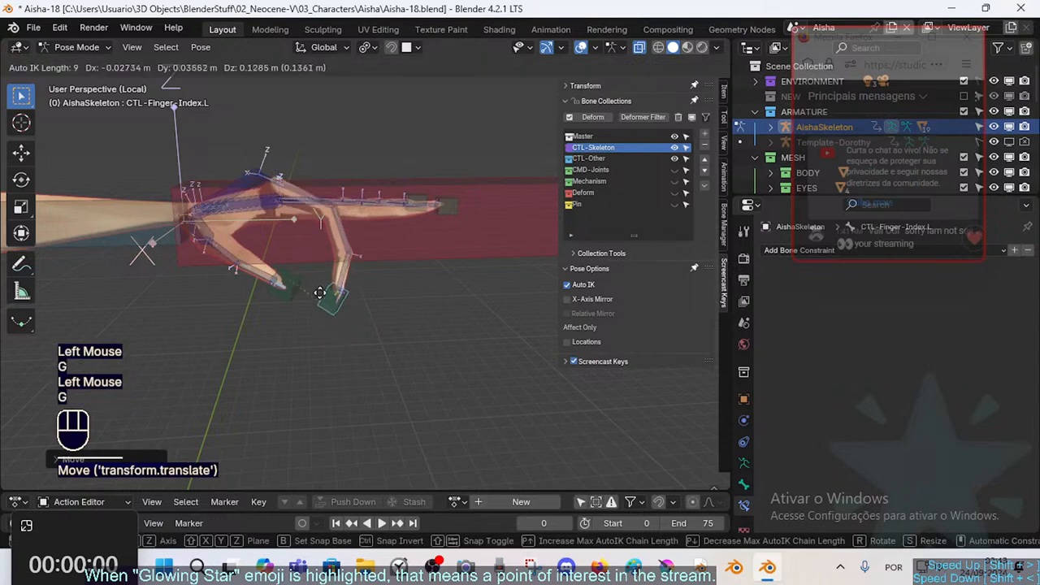
pyautogui.click(351, 316)
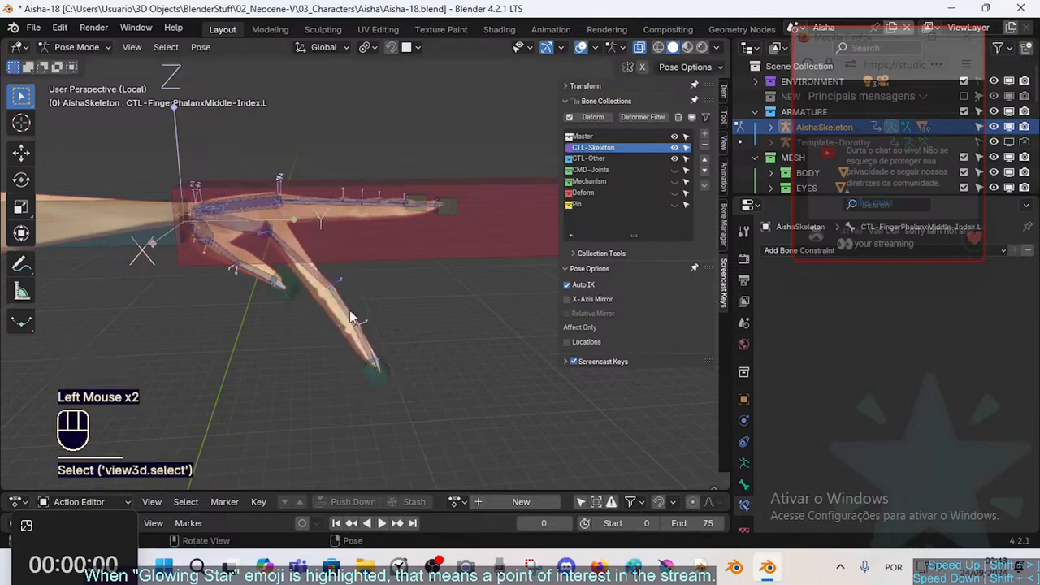
# Raise the bent left index finger by moving CTL-Finger-Index.L with Auto IK
pyautogui.keyDown('shift'); pyautogui.moveTo(352, 320); pyautogui.dragTo(390, 301, button='middle'); pyautogui.keyUp('shift')
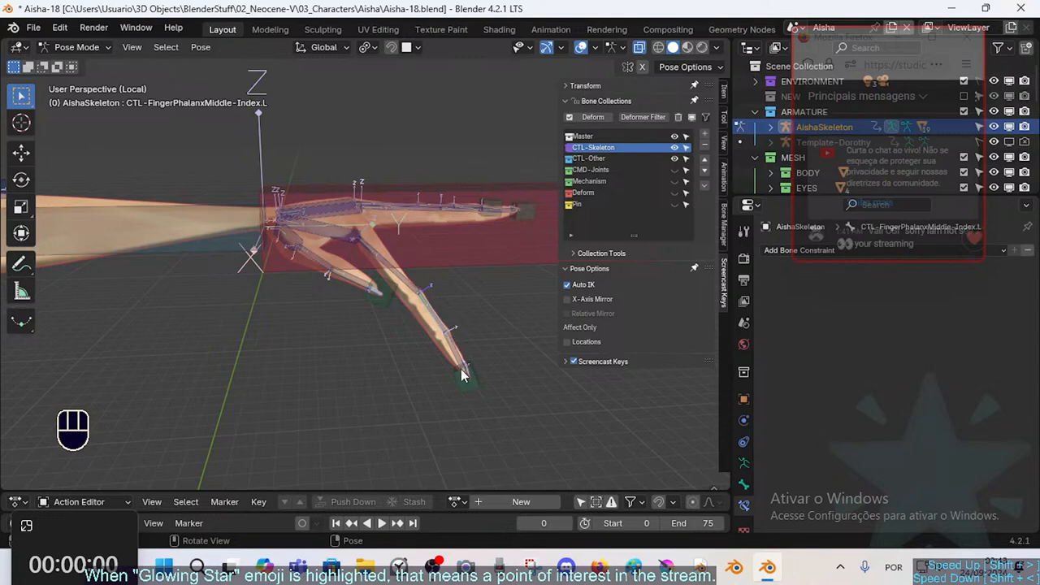
pyautogui.press('g')
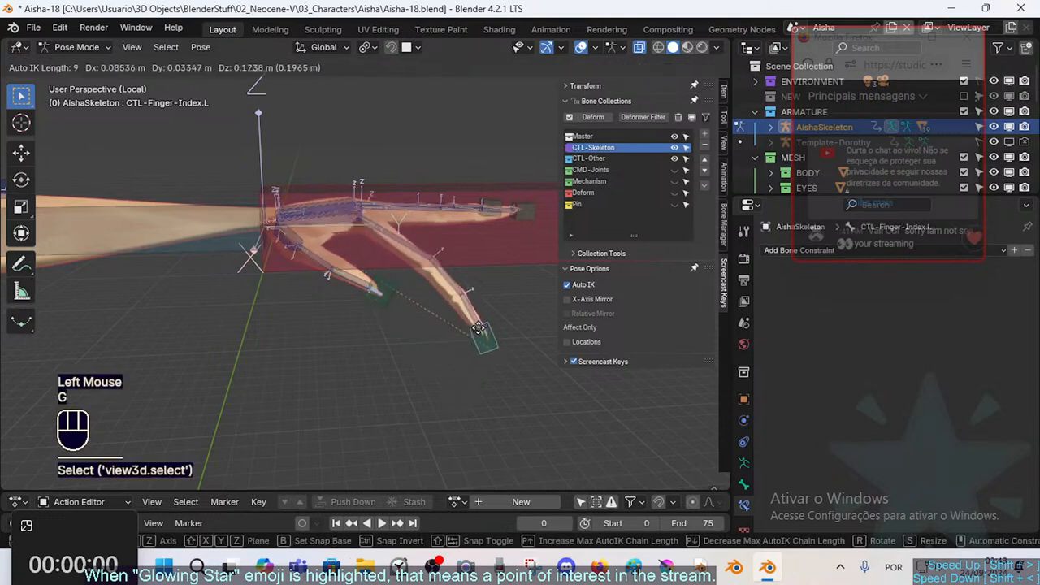
pyautogui.click(470, 284)
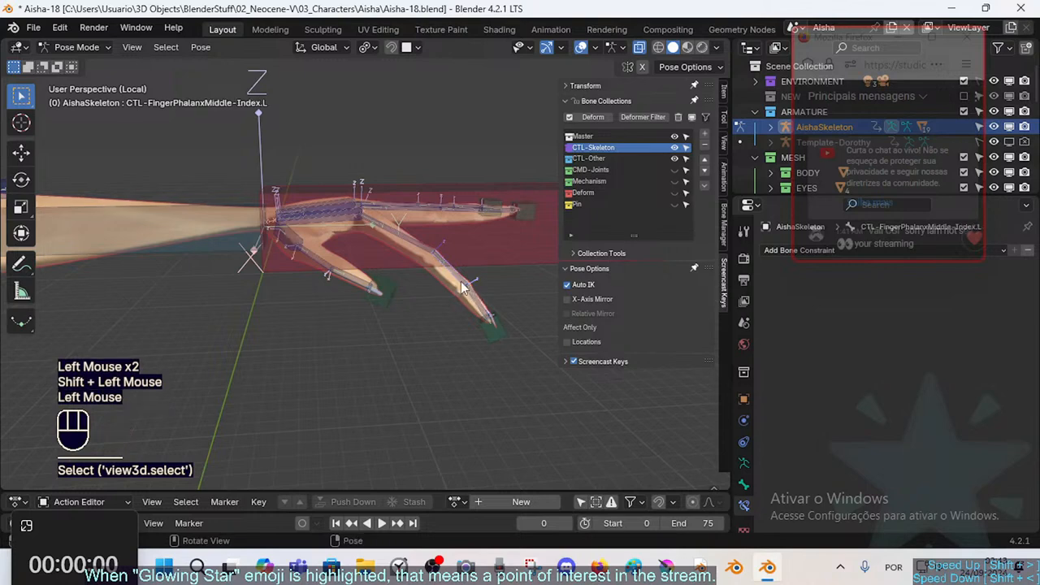
# Curl the left index finger by rotating its proximal and middle phalanx bones downward
pyautogui.click(412, 243)
pyautogui.click(411, 243)
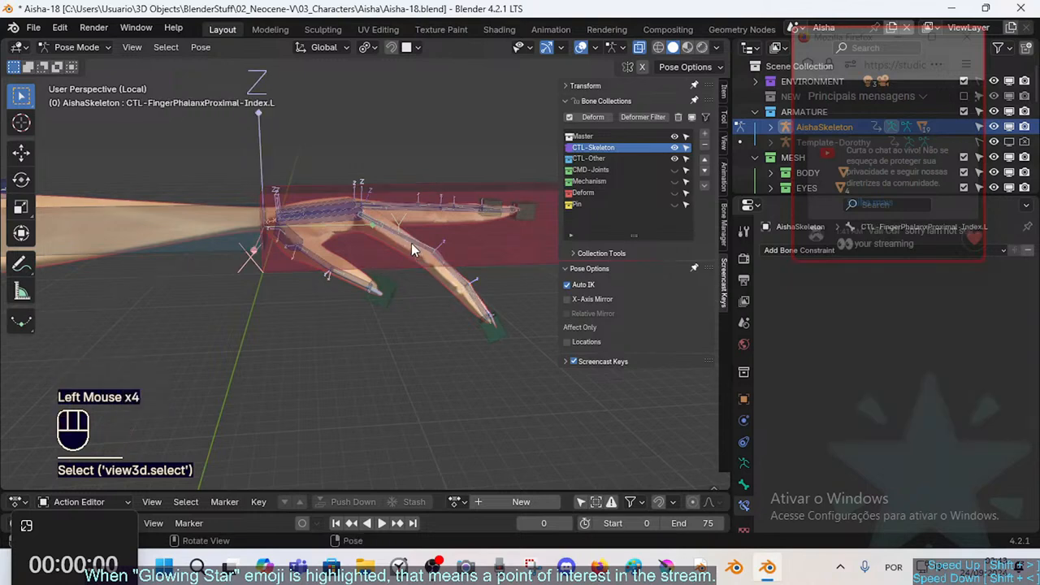
pyautogui.press('r')
pyautogui.click(448, 314)
pyautogui.click(437, 278)
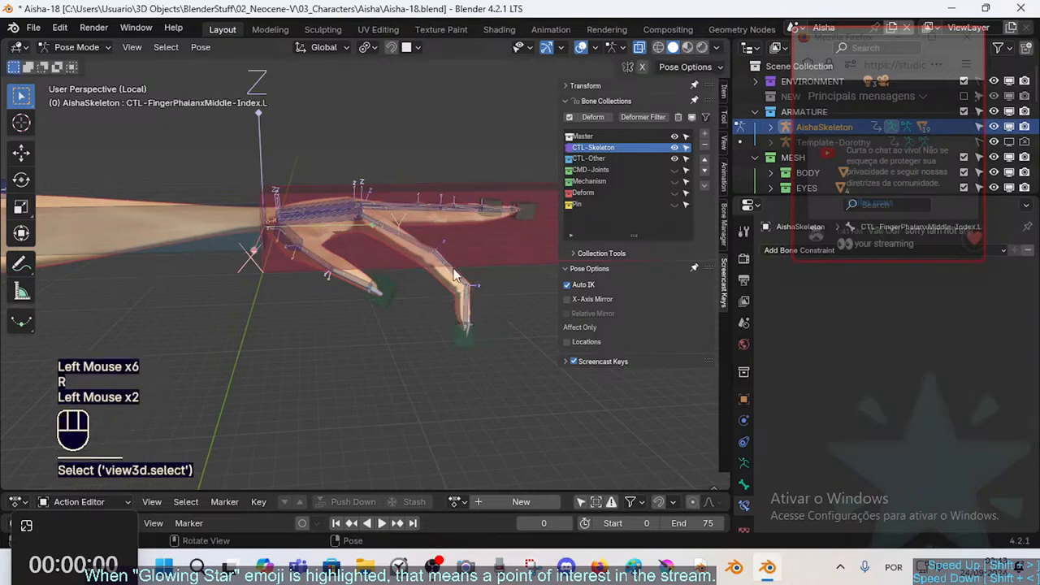
pyautogui.press('r')
pyautogui.click(429, 274)
# Readjust the left index finger's curl by rotating its proximal, middle and distal phalanx bones
pyautogui.click(423, 252)
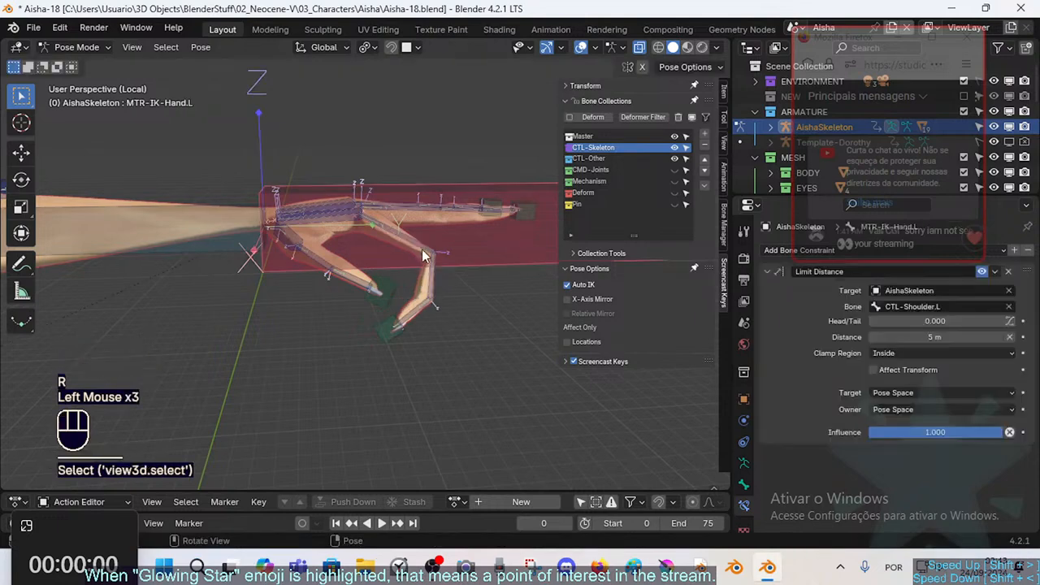
pyautogui.click(425, 248)
pyautogui.press('r')
pyautogui.click(428, 273)
pyautogui.click(439, 276)
pyautogui.click(439, 277)
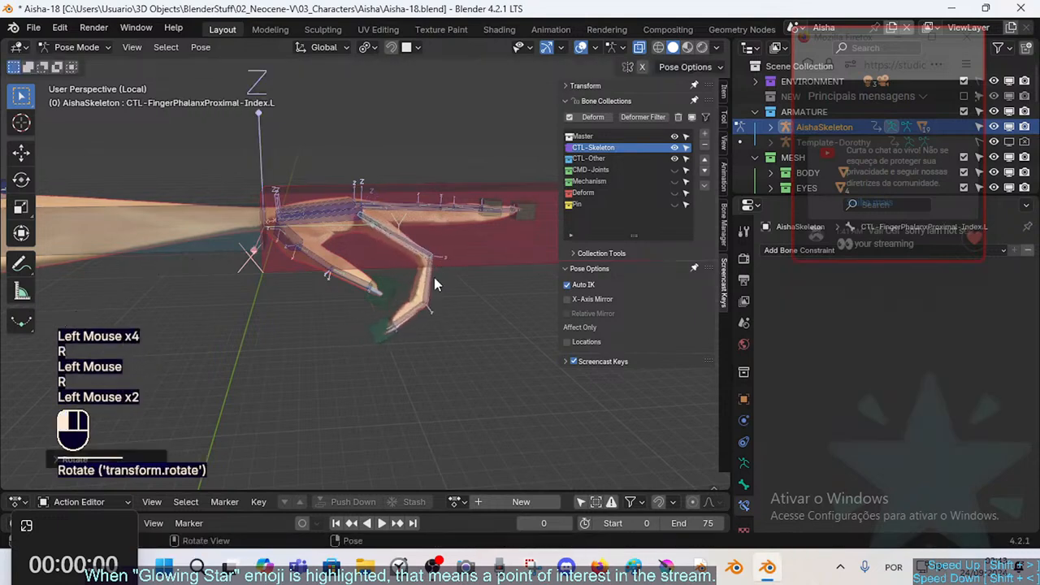
pyautogui.press('r')
pyautogui.click(452, 277)
pyautogui.press('r')
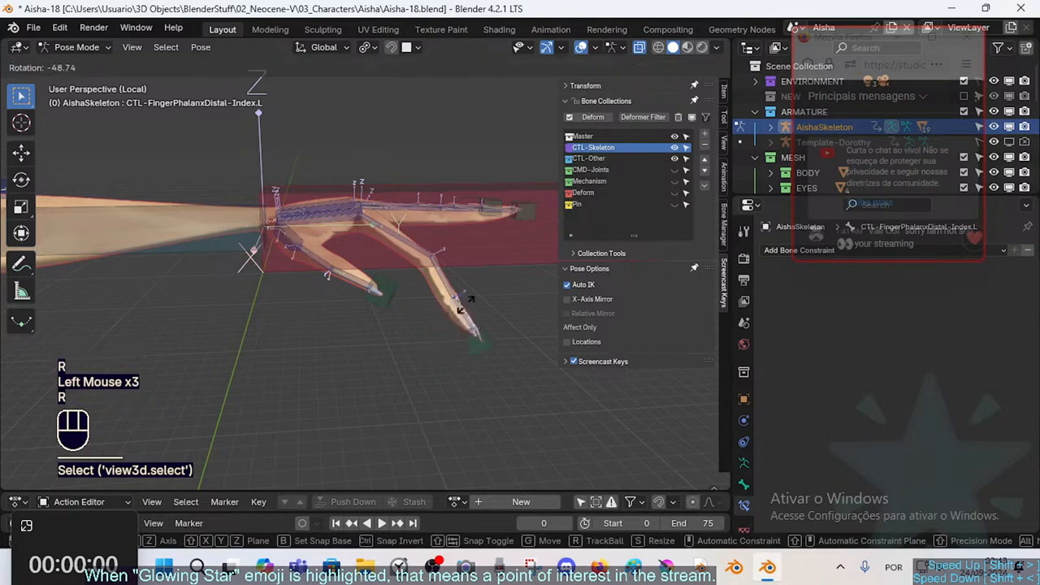
pyautogui.click(458, 311)
# Move the left index finger's distal phalanx bone, and clear the pose transforms of all bones
pyautogui.doubleClick(452, 285)
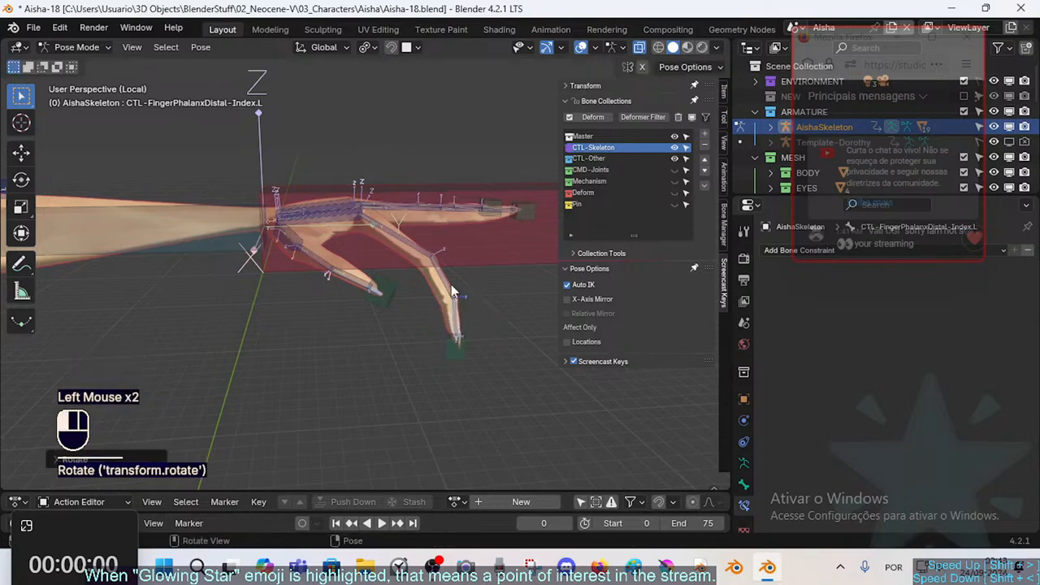
pyautogui.press('g')
pyautogui.click(431, 300)
pyautogui.press('a')
pyautogui.hotkey('alt', 'q')
# Test rotating CTL-FingerPhalanxProximal-Index.L downward, and reset all bones to the rest pose
pyautogui.moveTo(430, 299); pyautogui.dragTo(412, 268, button='middle')
pyautogui.click(429, 282)
pyautogui.press('r')
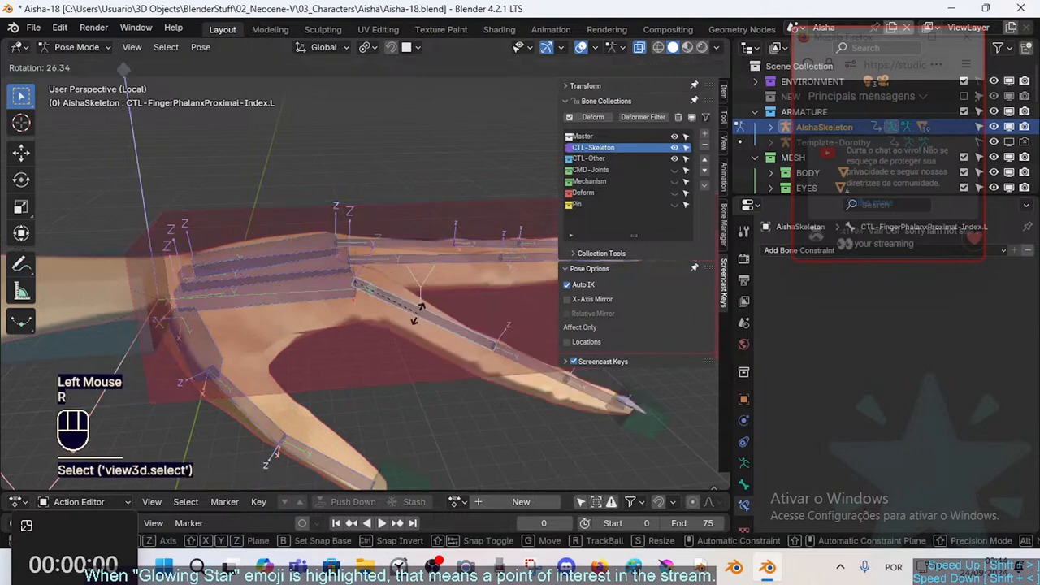
pyautogui.click(430, 299)
pyautogui.press('r')
pyautogui.click(431, 305)
pyautogui.press('a')
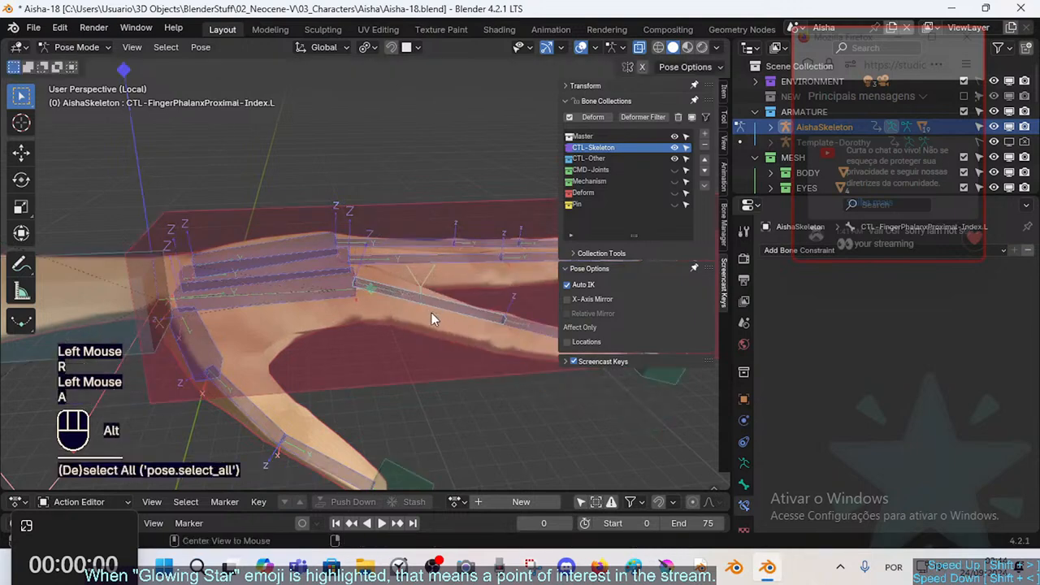
pyautogui.hotkey('alt', 'q')
# Select CTL-IK-Spine.002 on the torso, and show the Deform bone collection
pyautogui.scroll(-2, 383, 318)
pyautogui.click(303, 314)
pyautogui.keyDown('shift'); pyautogui.moveTo(302, 314); pyautogui.dragTo(342, 321, button='middle'); pyautogui.keyUp('shift')
pyautogui.click(312, 267)
pyautogui.click(309, 252)
pyautogui.click(308, 348)
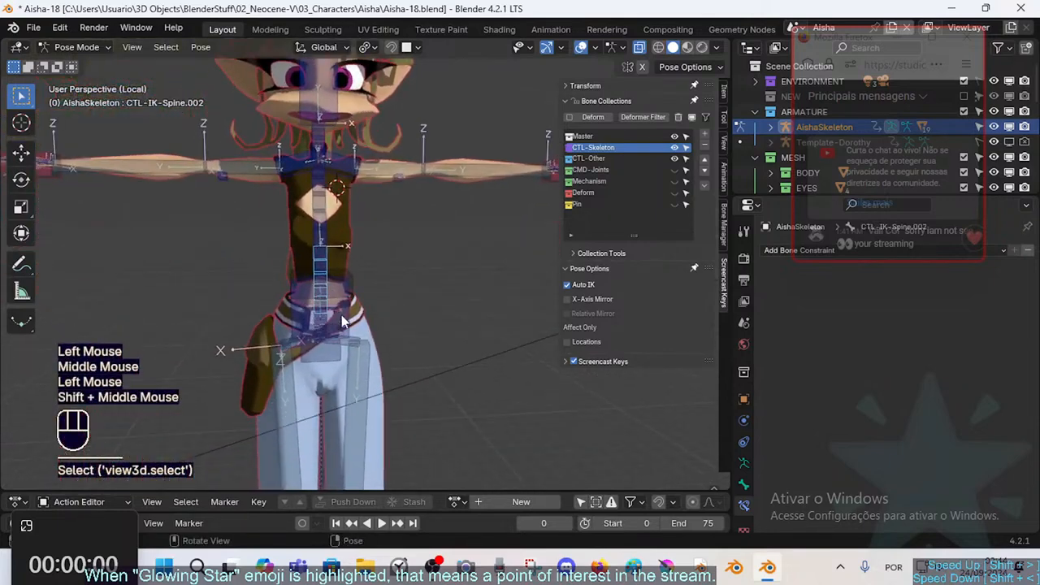
pyautogui.click(673, 193)
# Examine the deform bones along the lower spine around CTL-IK-Spine.002
pyautogui.scroll(3, 408, 293)
pyautogui.keyDown('shift'); pyautogui.moveTo(408, 293); pyautogui.dragTo(292, 223, button='middle'); pyautogui.keyUp('shift')
pyautogui.click(289, 218)
pyautogui.scroll(1, 295, 261)
pyautogui.scroll(-1, 295, 260)
pyautogui.click(278, 266)
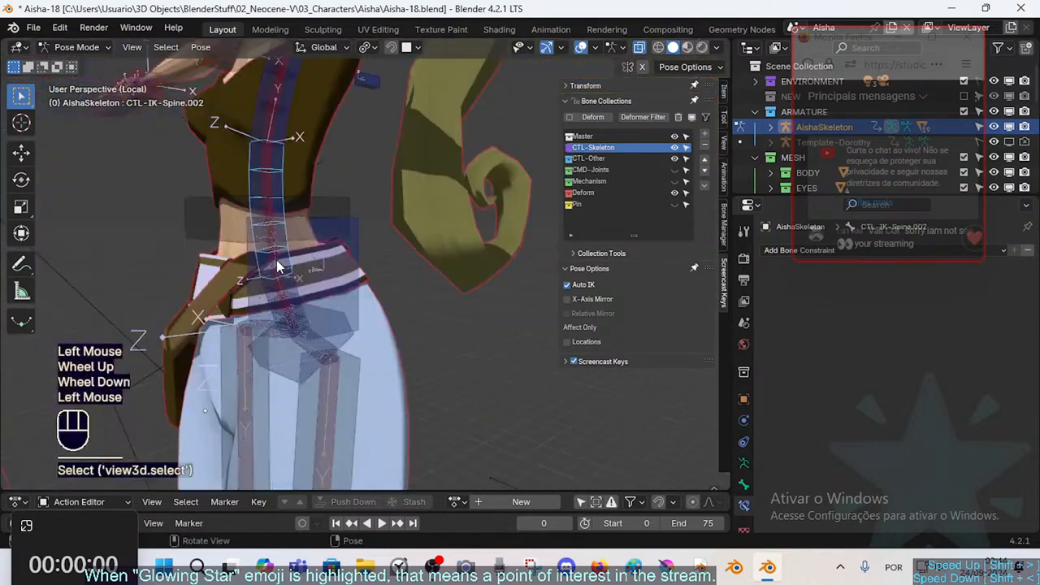
# Try moving the CTL-IK-Spine.000 bone in the armature's Edit Mode, and cancel the move
pyautogui.press('Tab')
pyautogui.click(297, 262)
pyautogui.press('g')
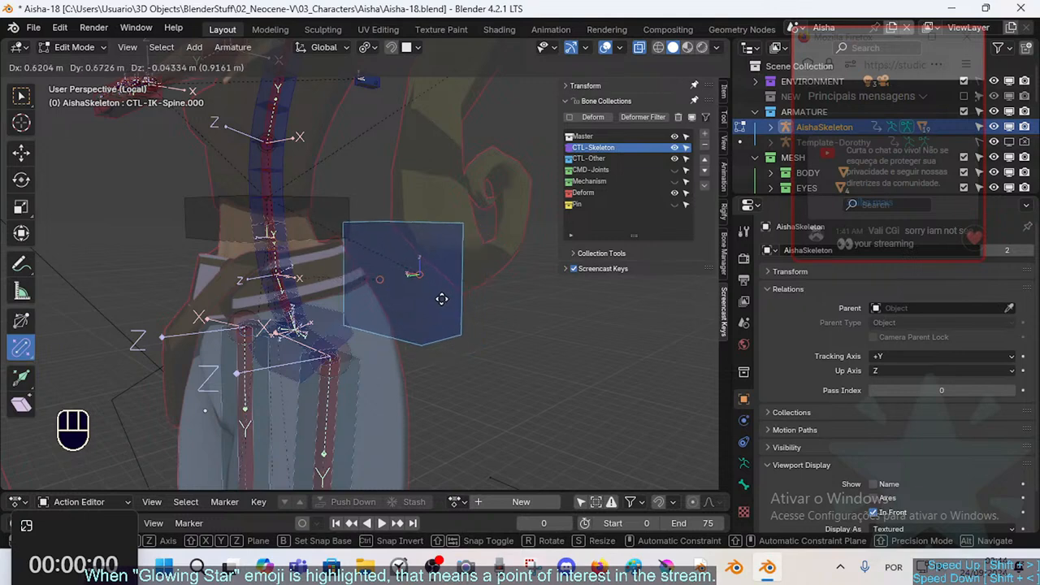
pyautogui.press('Escape')
pyautogui.moveTo(420, 284); pyautogui.dragTo(370, 289, button='middle')
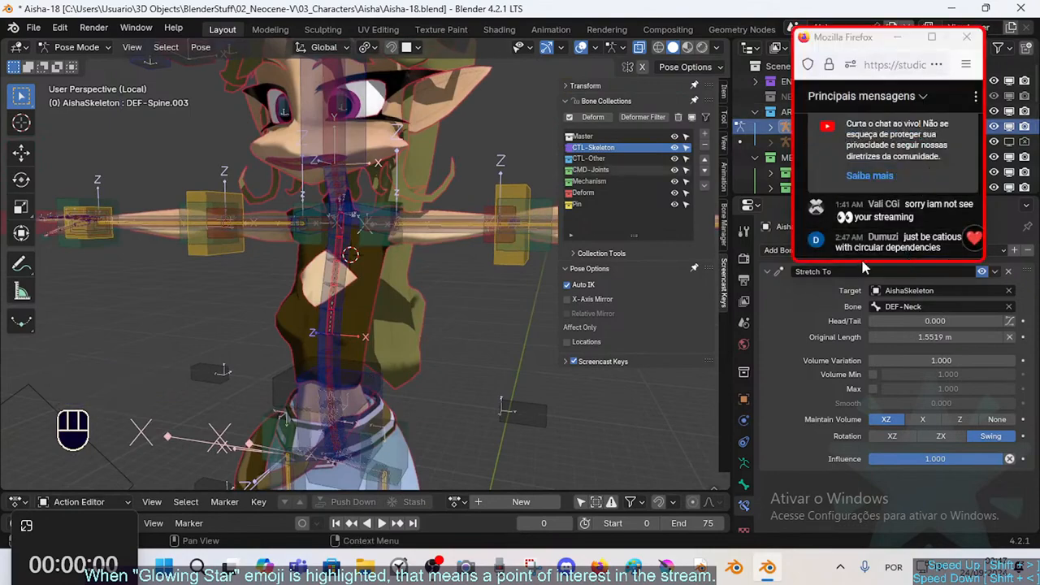
# Enlarge the live chat window in Firefox to read the latest message, and return to Blender's 3D viewport
pyautogui.moveTo(858, 261); pyautogui.dragTo(868, 289)
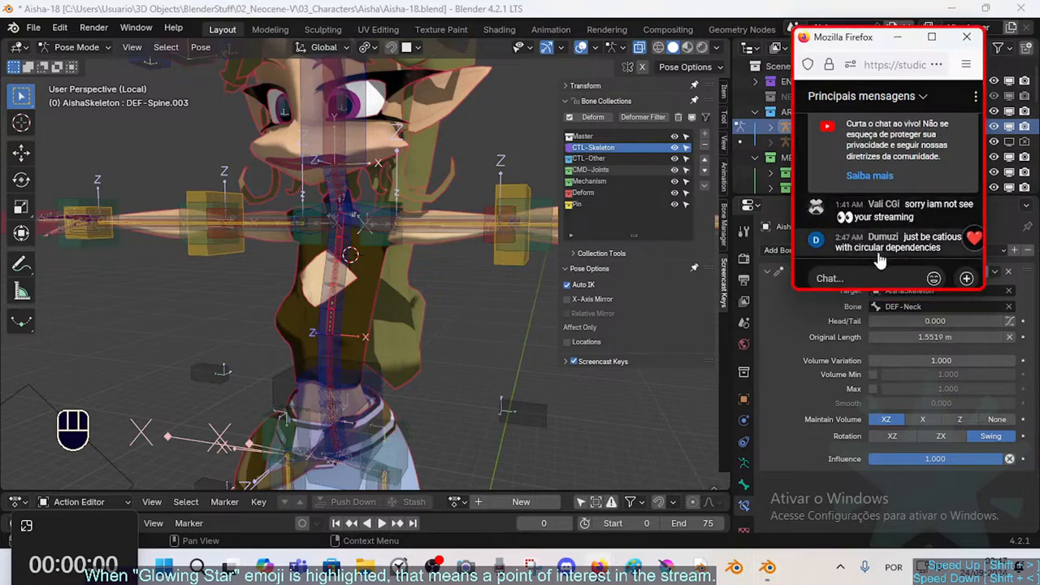
pyautogui.click(625, 245)
pyautogui.scroll(-3, 364, 297)
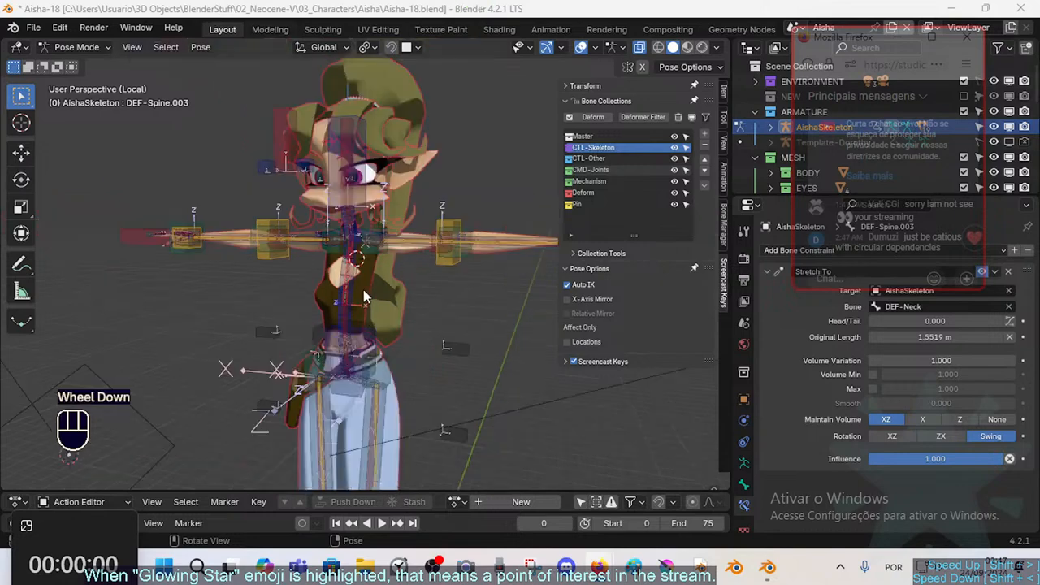
pyautogui.click(449, 307)
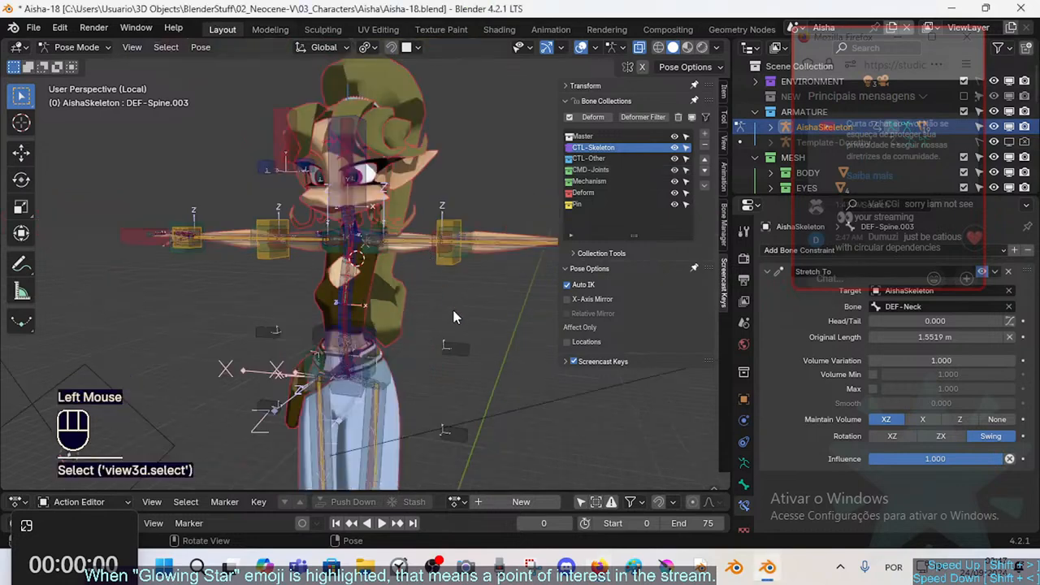
# Check the log in Blender's system console, and return to the main Blender window
pyautogui.scroll(2, 399, 308)
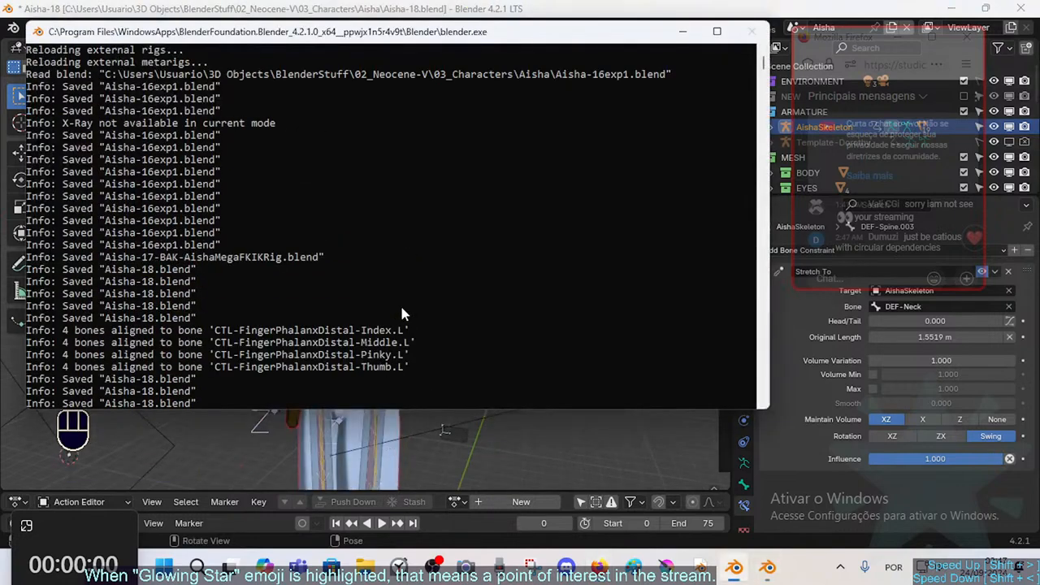
pyautogui.scroll(-3, 348, 285)
pyautogui.scroll(3, 343, 280)
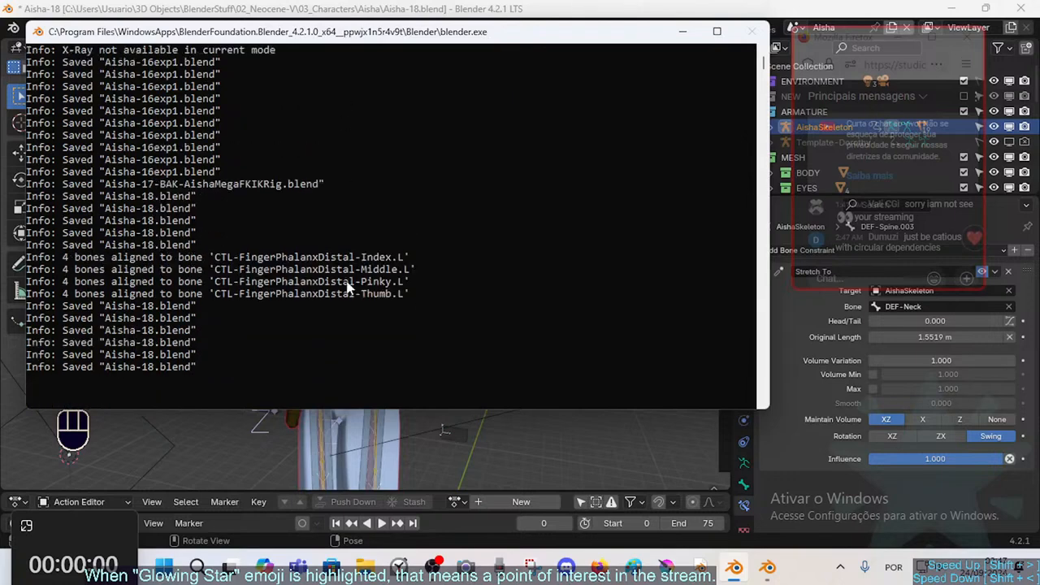
pyautogui.click(314, 6)
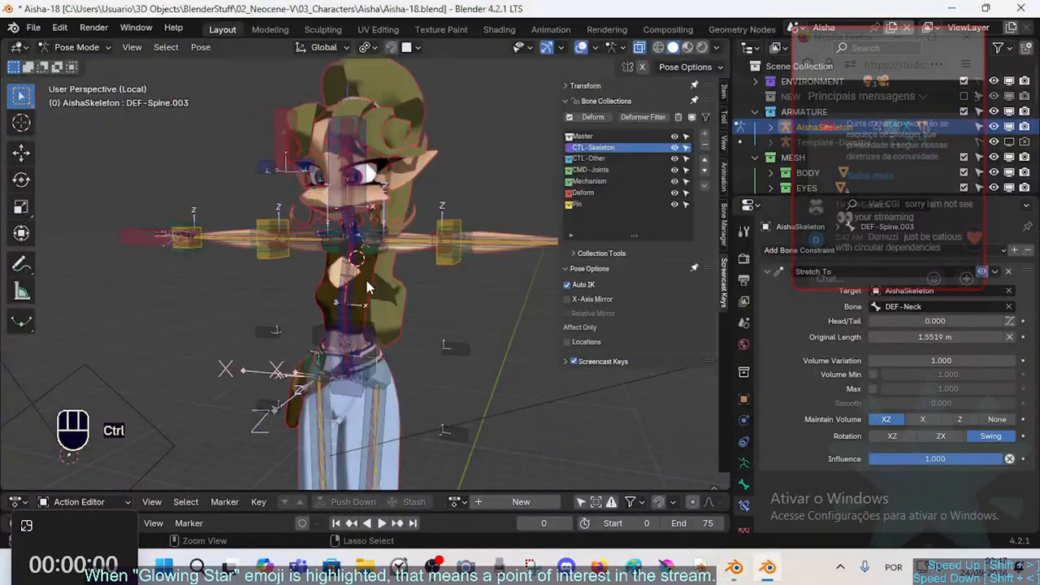
# Hide the 3D viewport's sidebar to clear the view of the character
pyautogui.scroll(2, 387, 315)
pyautogui.press('n')
pyautogui.moveTo(387, 316); pyautogui.dragTo(343, 284, button='middle')
pyautogui.keyDown('shift'); pyautogui.scroll(1, 475, 306); pyautogui.keyUp('shift')
pyautogui.moveTo(343, 285); pyautogui.dragTo(411, 292, button='middle')
# Test rotating the upper spine control CTL-IK-Spine.003 by about 22°, and cancel the rotation
pyautogui.hotkey('ctrl', 'Tab')
pyautogui.hotkey('ctrl', 'Tab')
pyautogui.click(322, 252)
pyautogui.moveTo(323, 251); pyautogui.dragTo(378, 234, button='middle')
pyautogui.press('r')
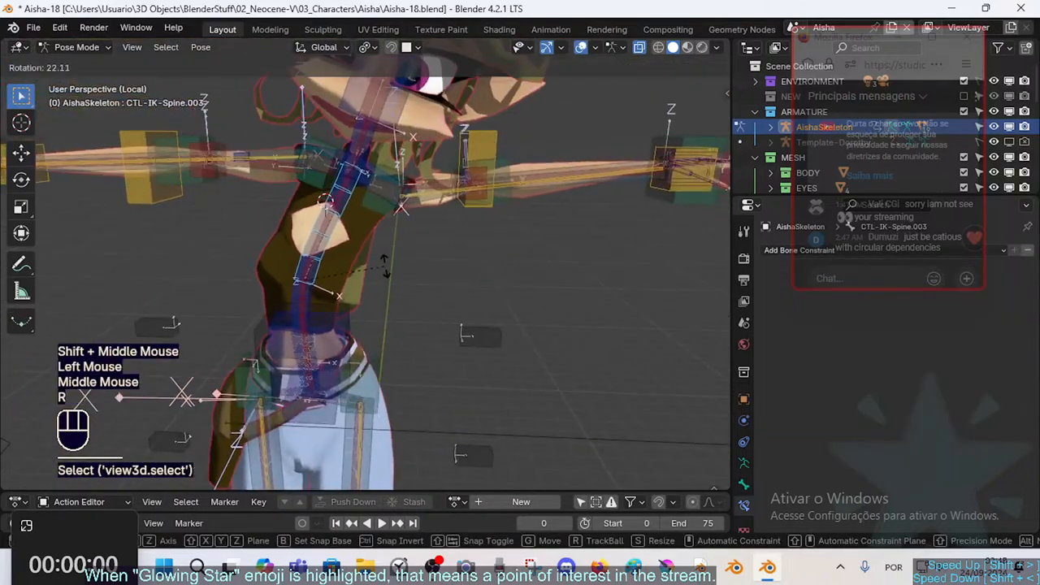
pyautogui.press('Escape')
# Inspect MTR-IK-Hand.L at the left wrist, and select the MCH-LowerArm.L bone in the left forearm
pyautogui.keyDown('shift'); pyautogui.moveTo(513, 156); pyautogui.dragTo(432, 234, button='middle'); pyautogui.keyUp('shift')
pyautogui.keyDown('shift'); pyautogui.moveTo(678, 236); pyautogui.dragTo(632, 235, button='middle'); pyautogui.keyUp('shift')
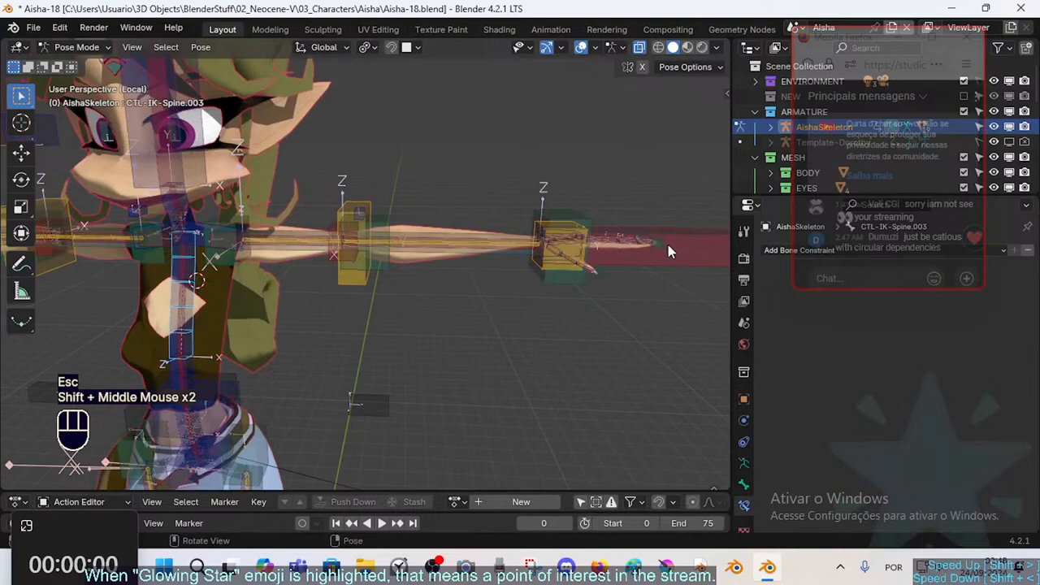
pyautogui.click(662, 243)
pyautogui.click(563, 266)
pyautogui.keyDown('shift'); pyautogui.click(487, 227); pyautogui.keyUp('shift')
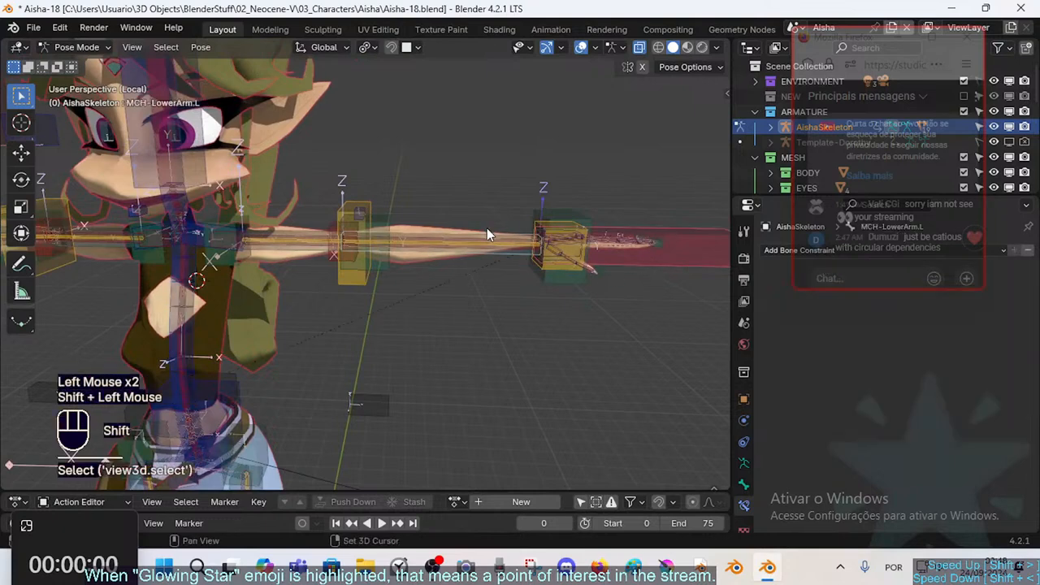
pyautogui.click(570, 256)
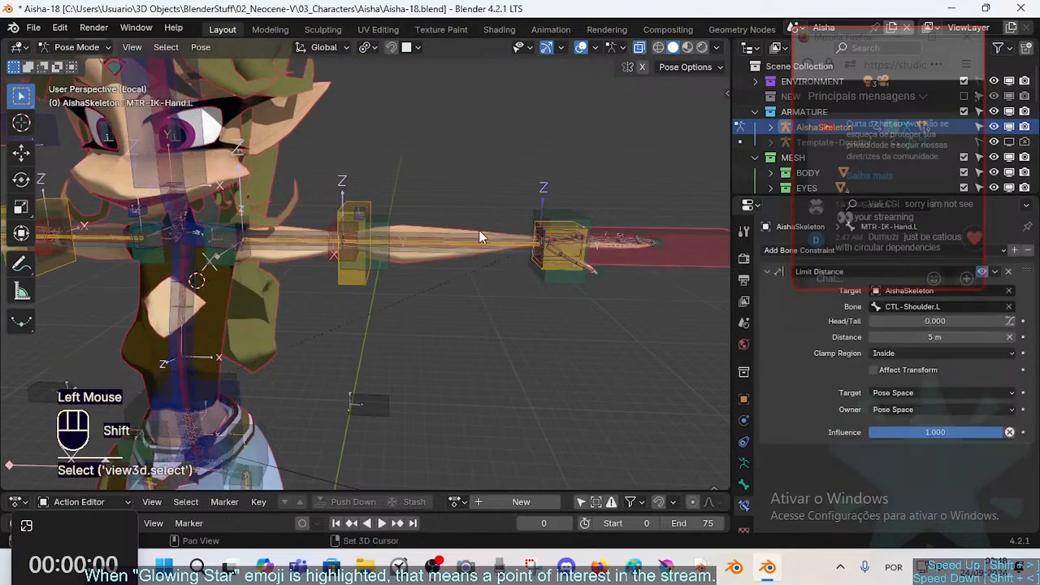
pyautogui.keyDown('shift'); pyautogui.click(478, 235); pyautogui.keyUp('shift')
pyautogui.click(573, 257)
pyautogui.click(490, 235)
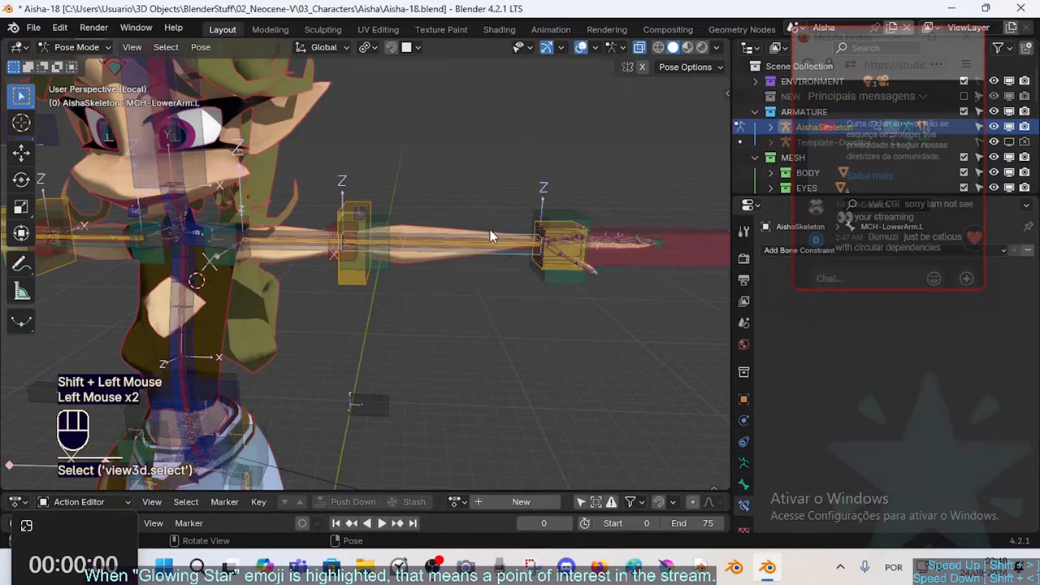
# Move MCH-LowerArm.L with Auto IK while trying different chain lengths, and set the length to 2
pyautogui.press('g')
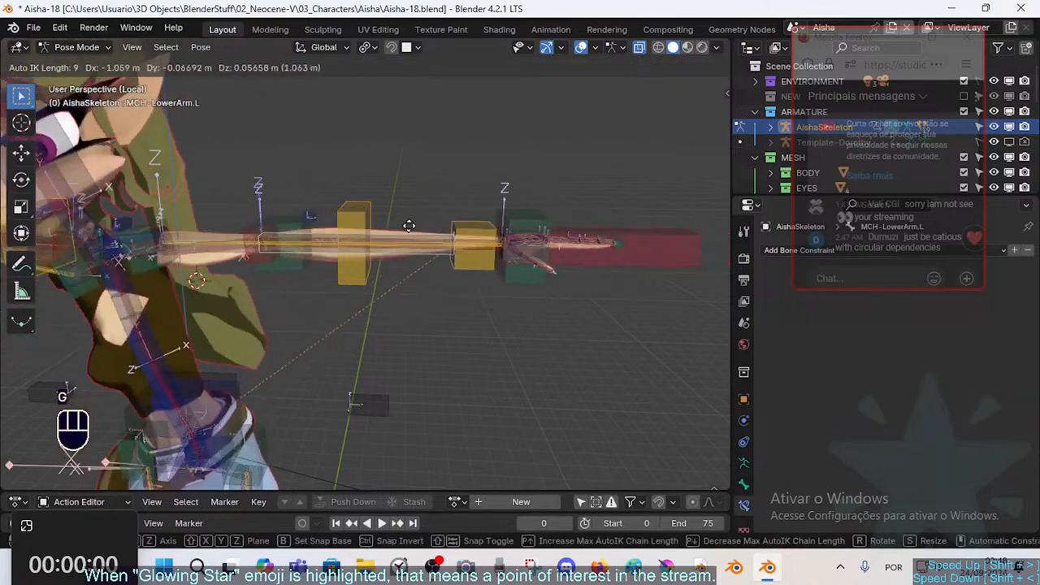
pyautogui.press('Escape')
pyautogui.scroll(-3, 409, 225)
pyautogui.press('g')
pyautogui.scroll(1, 415, 236)
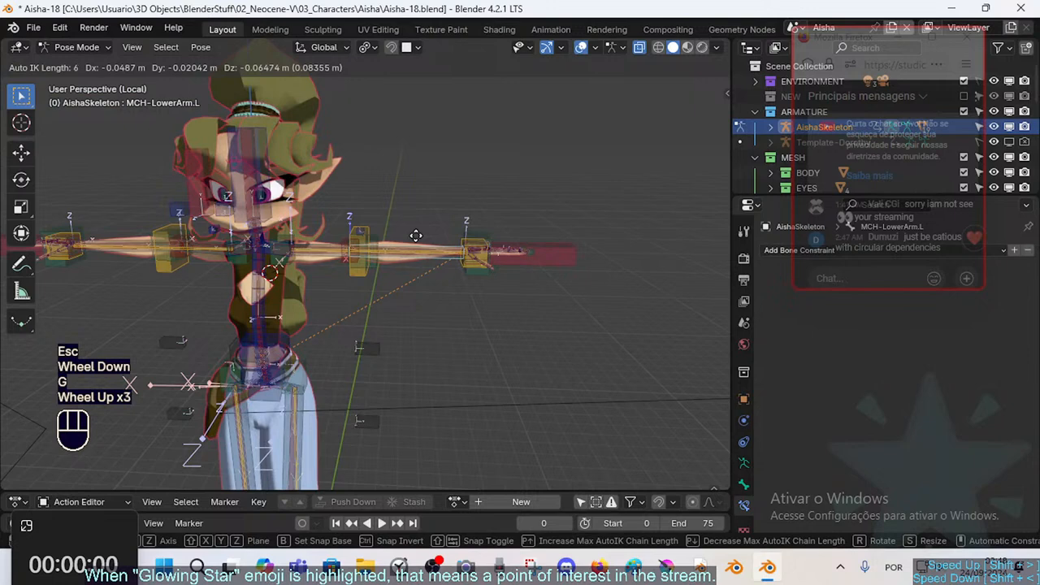
pyautogui.scroll(-3, 414, 237)
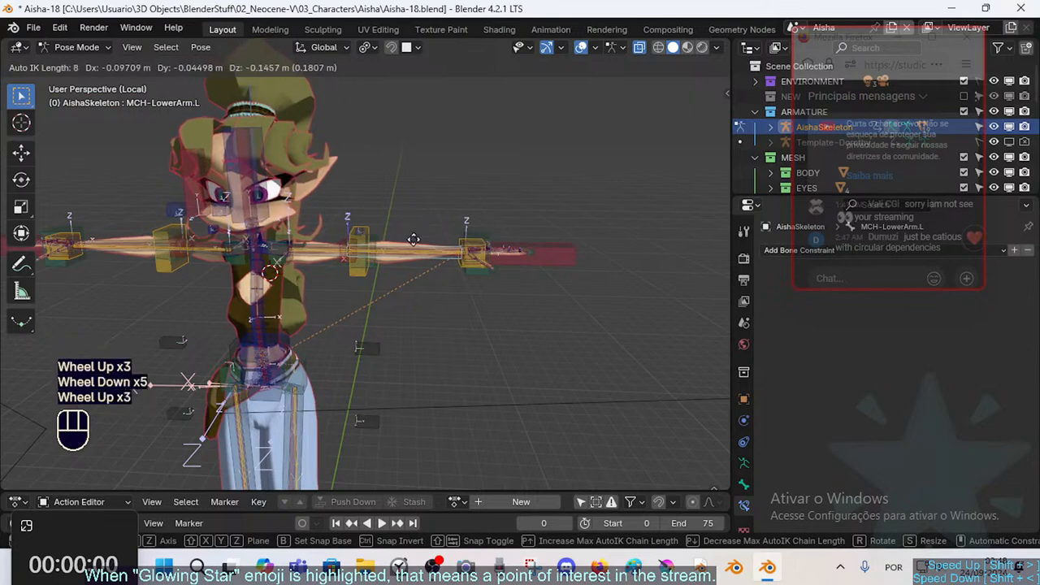
pyautogui.scroll(5, 414, 240)
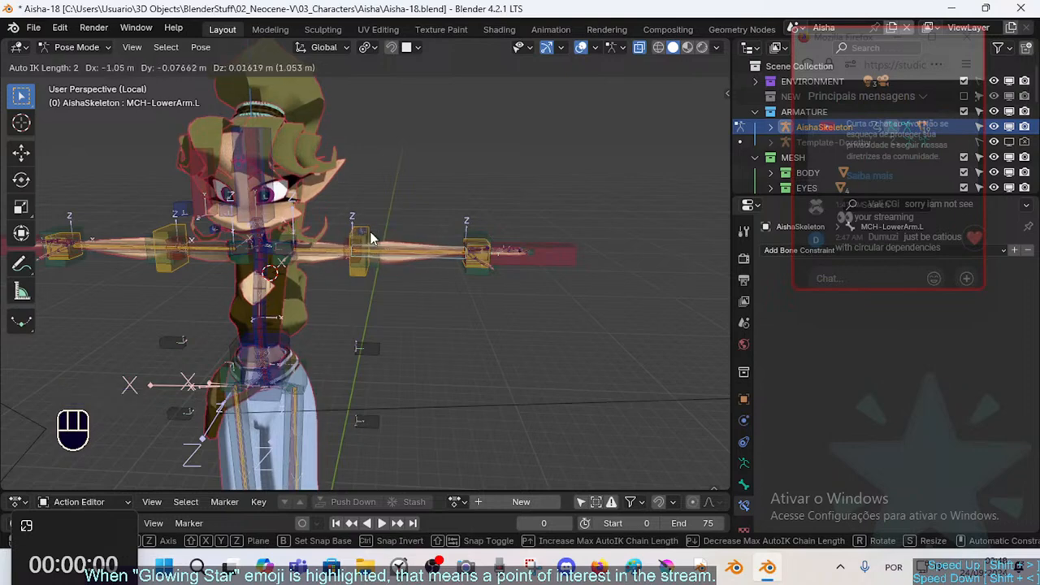
pyautogui.click(370, 237)
# Move MCH-LowerArm.L twice more with the Auto IK chain length reduced to 1
pyautogui.press('g')
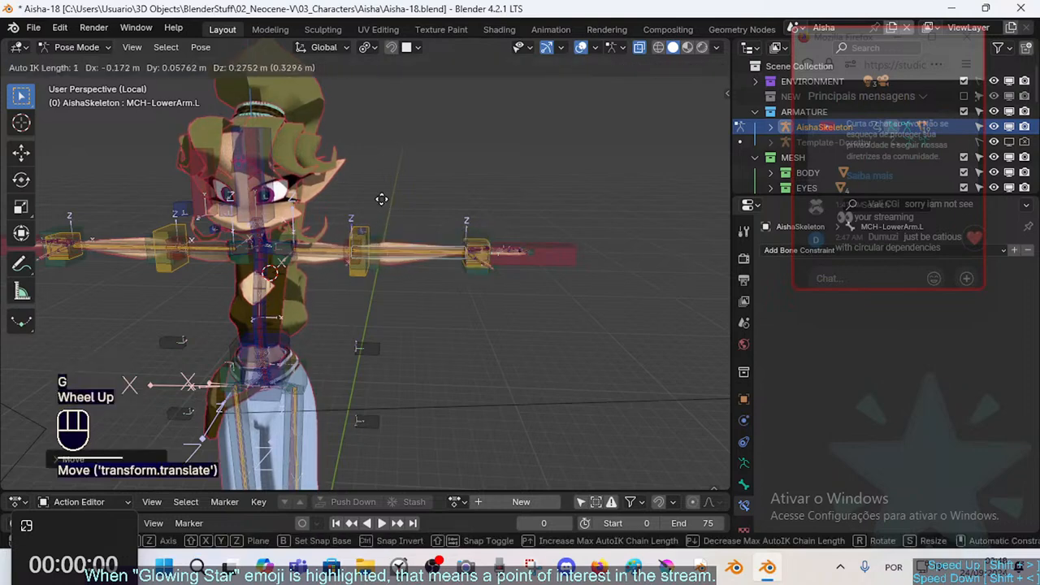
pyautogui.click(414, 269)
pyautogui.press('g')
pyautogui.click(418, 270)
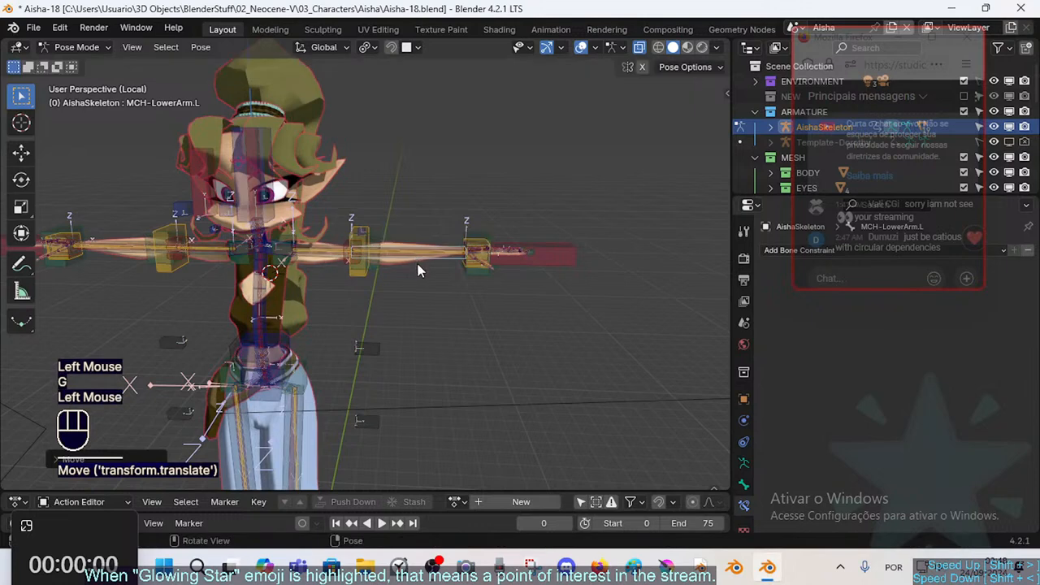
# Move MCH-LowerArm.L with the Auto IK chain length varied around 1, and cancel the last move
pyautogui.press('g')
pyautogui.scroll(1, 415, 271)
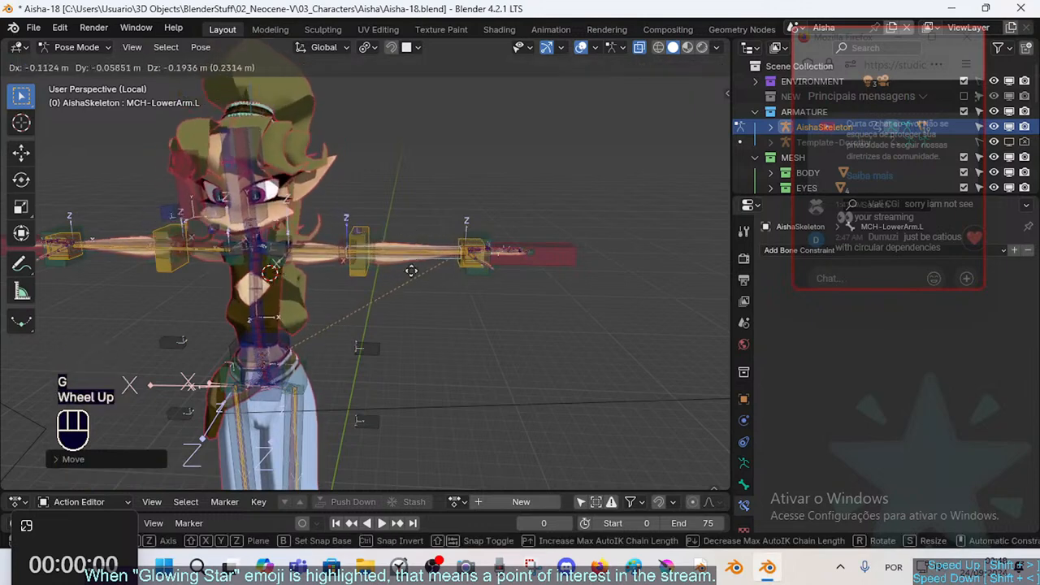
pyautogui.scroll(-1, 397, 259)
pyautogui.click(386, 258)
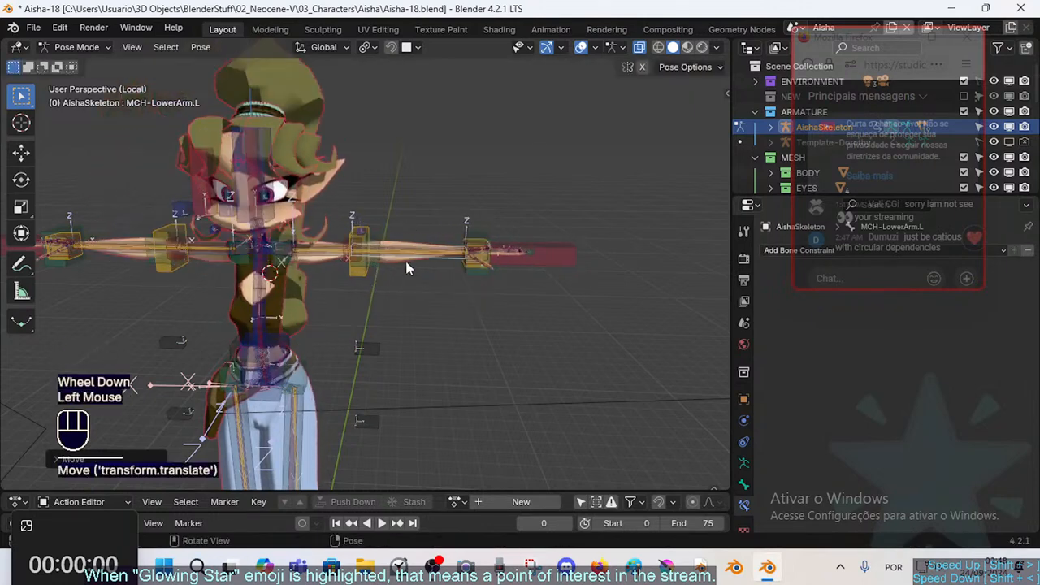
pyautogui.press('g')
pyautogui.click(387, 264)
pyautogui.press('g')
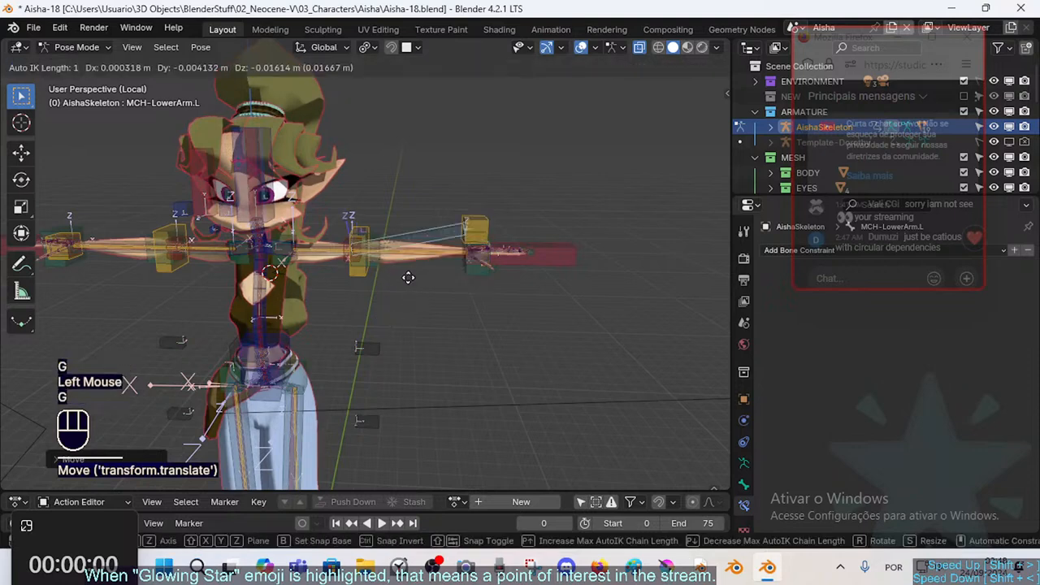
pyautogui.press('Escape')
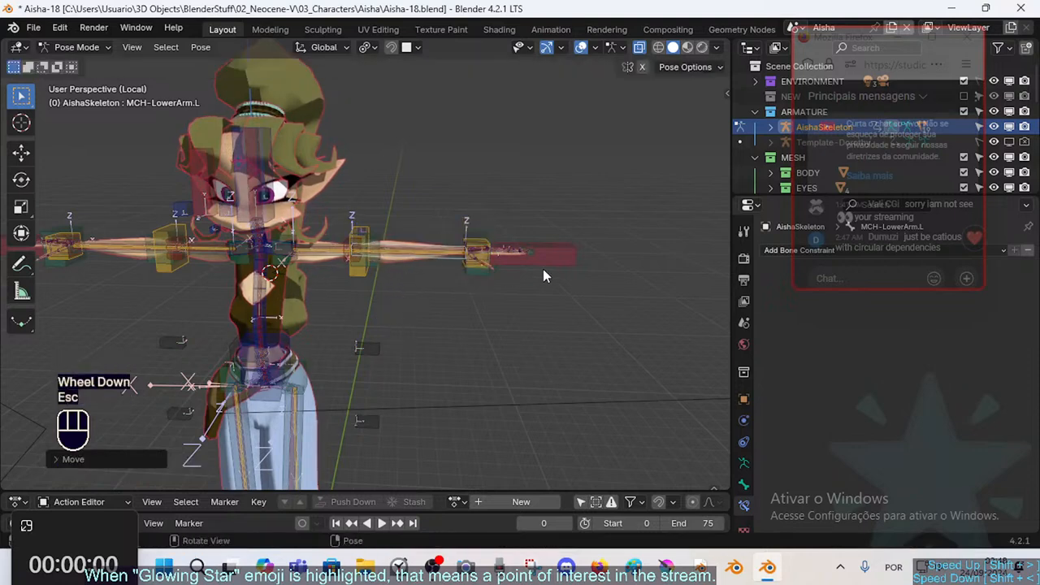
# Test moving MCH-LowerArm.L while raising the Auto IK chain length to 4, and cancel the move
pyautogui.scroll(3, 443, 281)
pyautogui.press('g')
pyautogui.scroll(1, 436, 260)
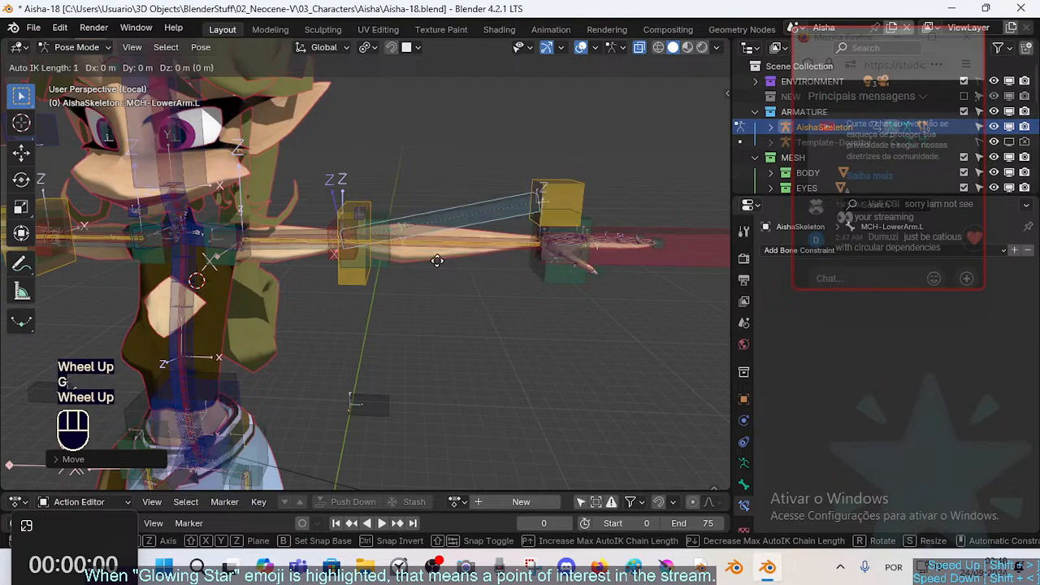
pyautogui.scroll(-1, 437, 260)
pyautogui.scroll(-2, 423, 268)
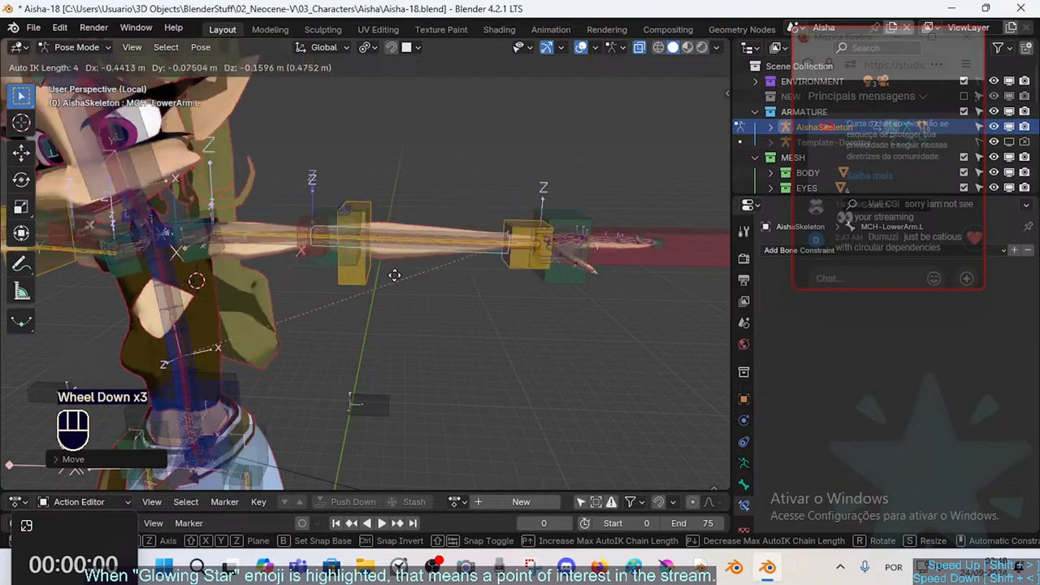
pyautogui.press('Escape')
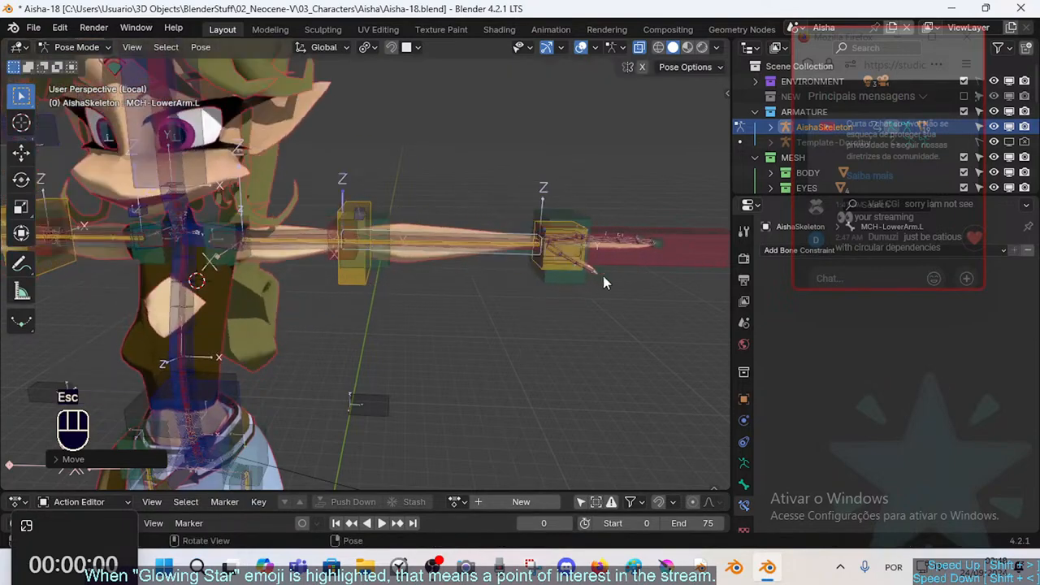
# Select the left IK hand control together with MCH-LowerArm.L, and move both with a shorter Auto IK chain
pyautogui.keyDown('shift'); pyautogui.click(672, 258); pyautogui.keyUp('shift')
pyautogui.click(673, 257)
pyautogui.moveTo(652, 268); pyautogui.dragTo(515, 293, button='middle')
pyautogui.keyDown('shift'); pyautogui.click(504, 258); pyautogui.keyUp('shift')
pyautogui.keyDown('shift'); pyautogui.click(498, 258); pyautogui.keyUp('shift')
pyautogui.press('g')
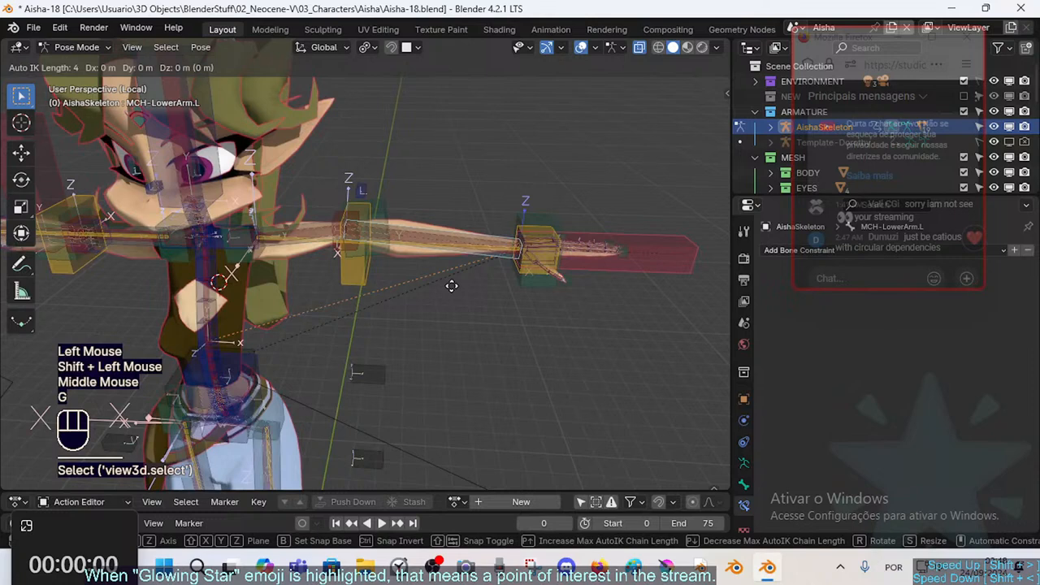
pyautogui.scroll(3, 452, 285)
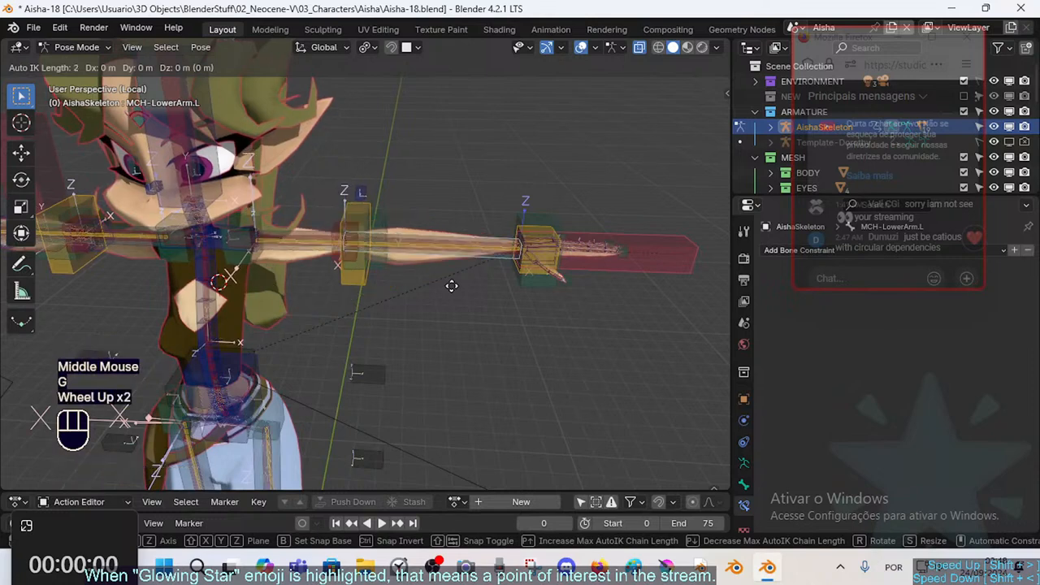
pyautogui.click(399, 347)
# Move the left hand control and MCH-LowerArm.L inward while raising the Auto IK chain length from 2 to 4
pyautogui.press('g')
pyautogui.scroll(-1, 435, 363)
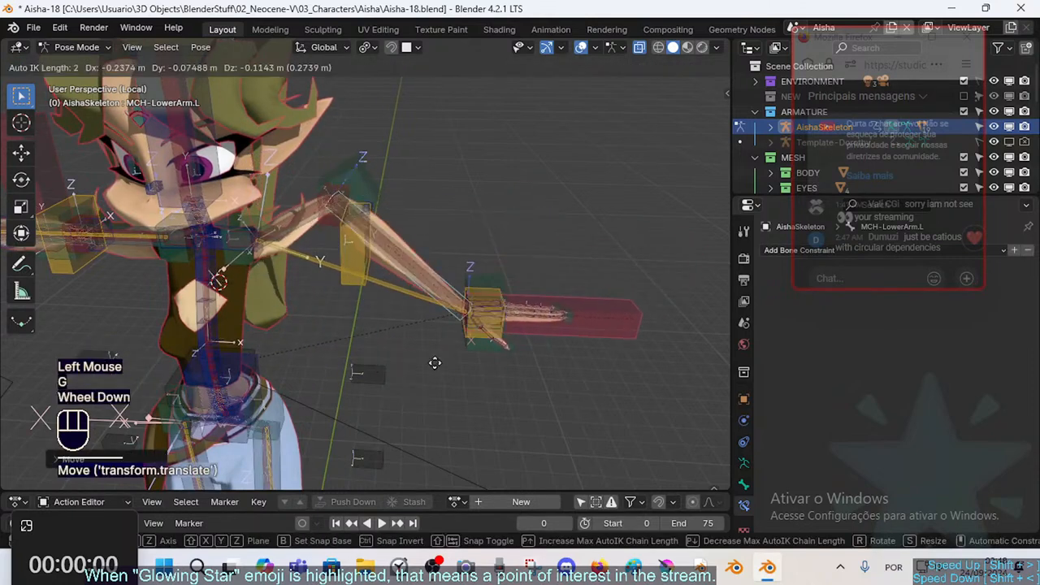
pyautogui.scroll(-2, 383, 372)
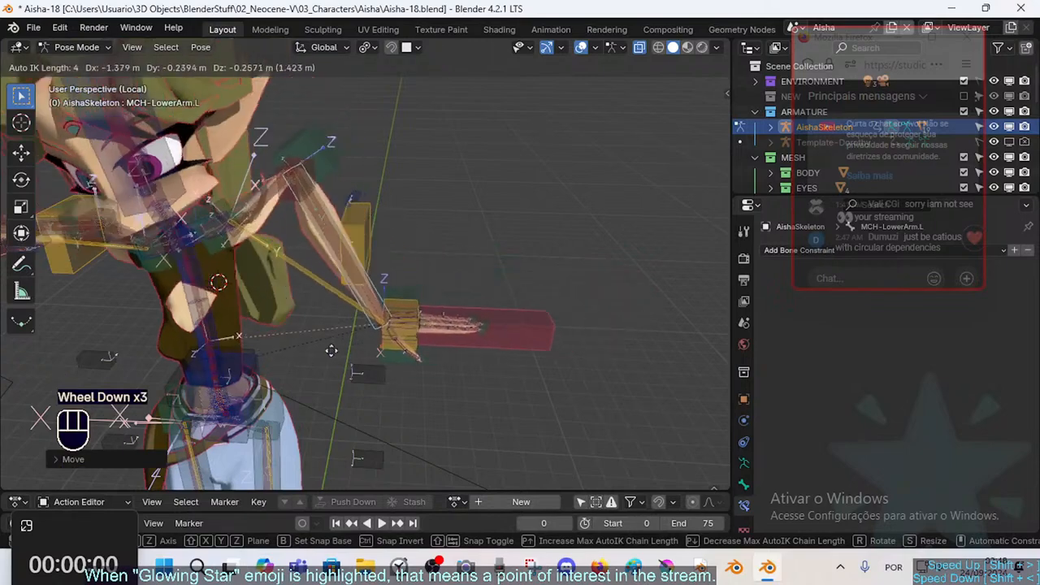
pyautogui.click(402, 317)
# Show the pose options, move the selected left arm bones with X-Axis Mirror enabled, and disable mirroring again
pyautogui.scroll(-1, 402, 317)
pyautogui.press('n')
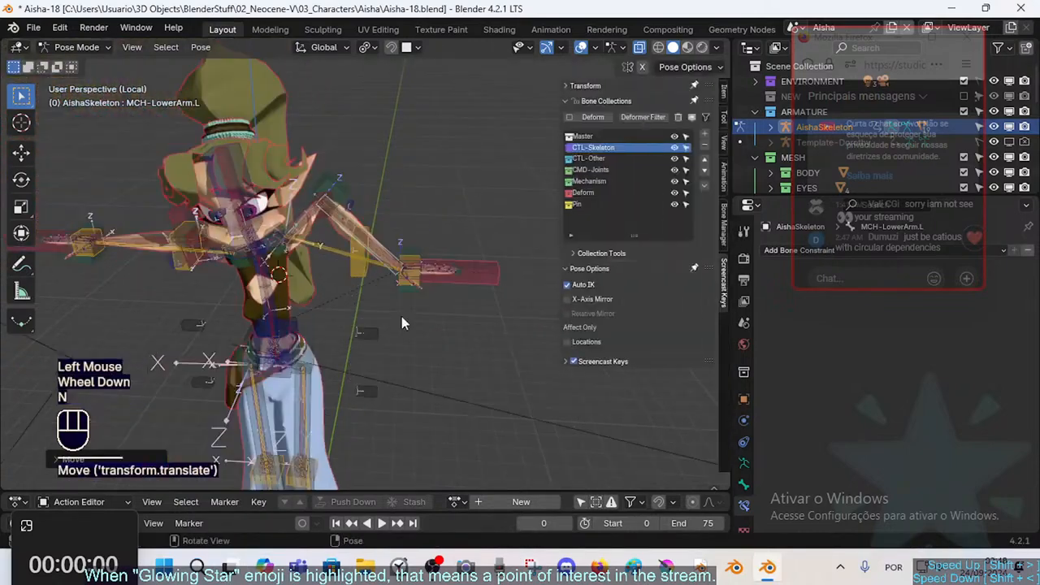
pyautogui.hotkey('shift', 'x')
pyautogui.press('g')
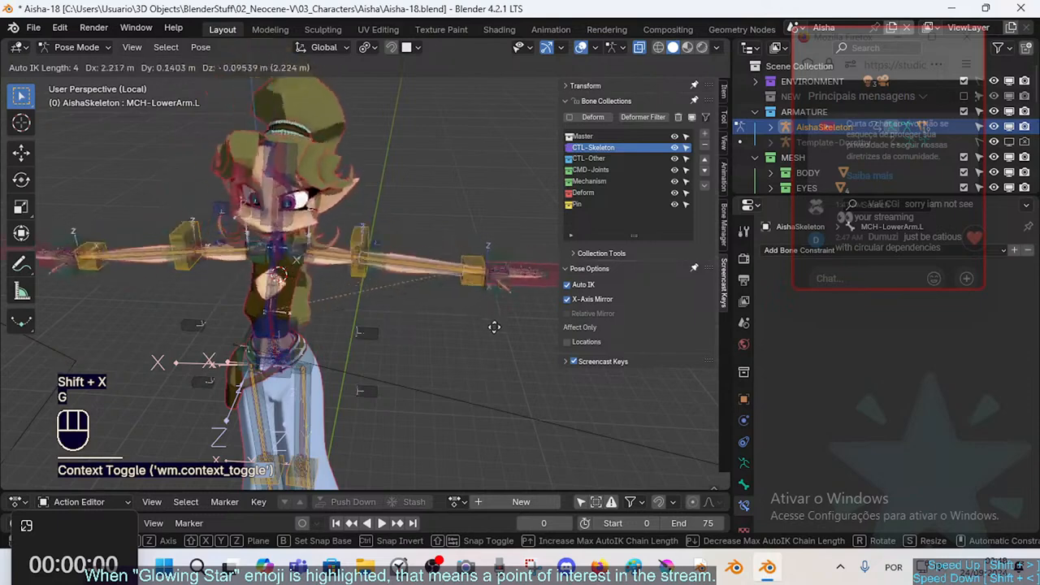
pyautogui.click(449, 342)
pyautogui.hotkey('shift', 'x')
# Move the selected left arm bones without mirroring, raising the Auto IK chain length to 5 during the second move
pyautogui.press('g')
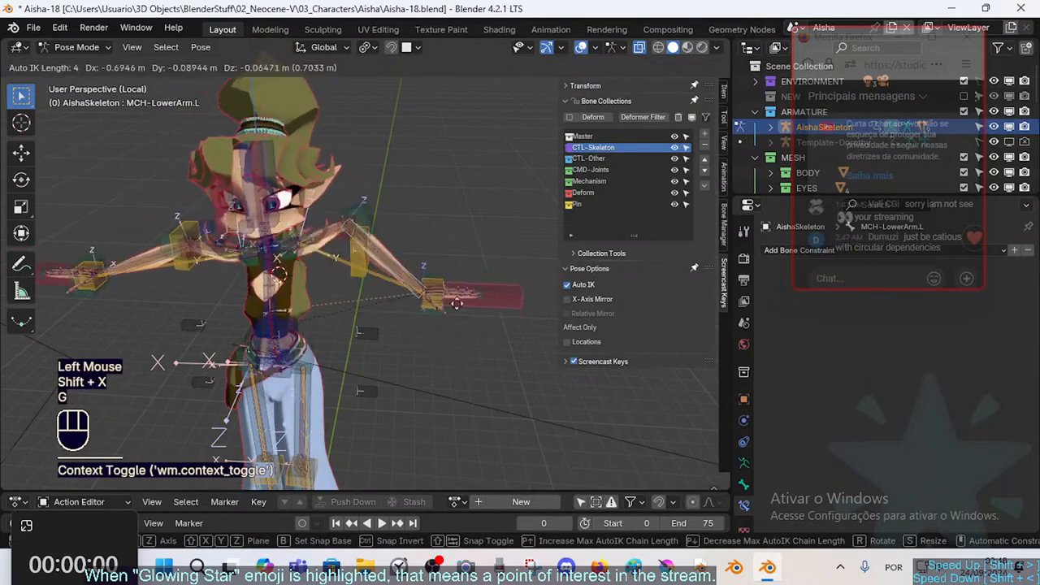
pyautogui.click(460, 322)
pyautogui.scroll(-1, 239, 306)
pyautogui.press('g')
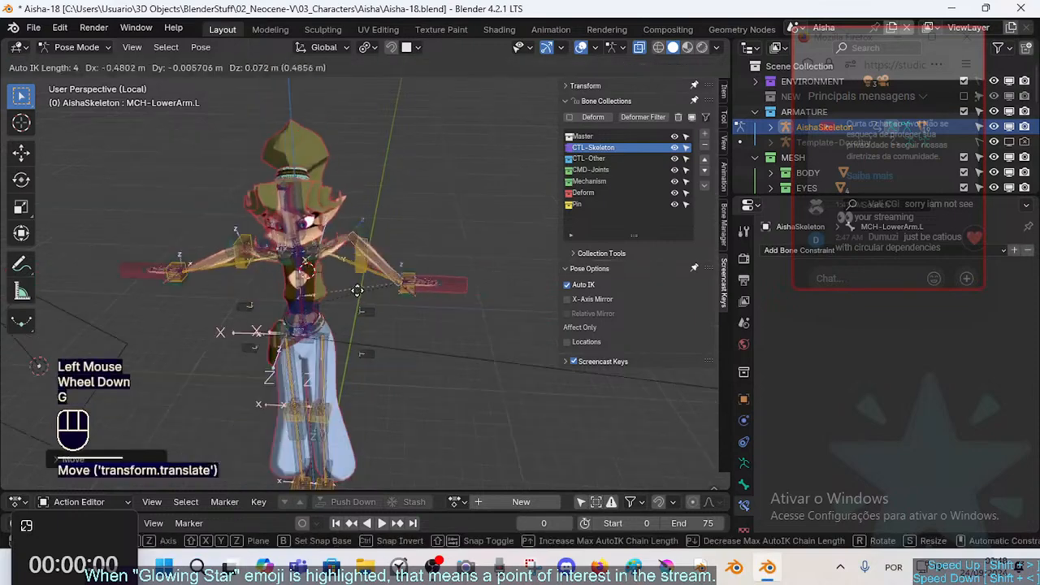
pyautogui.scroll(-1, 366, 280)
pyautogui.scroll(2, 378, 279)
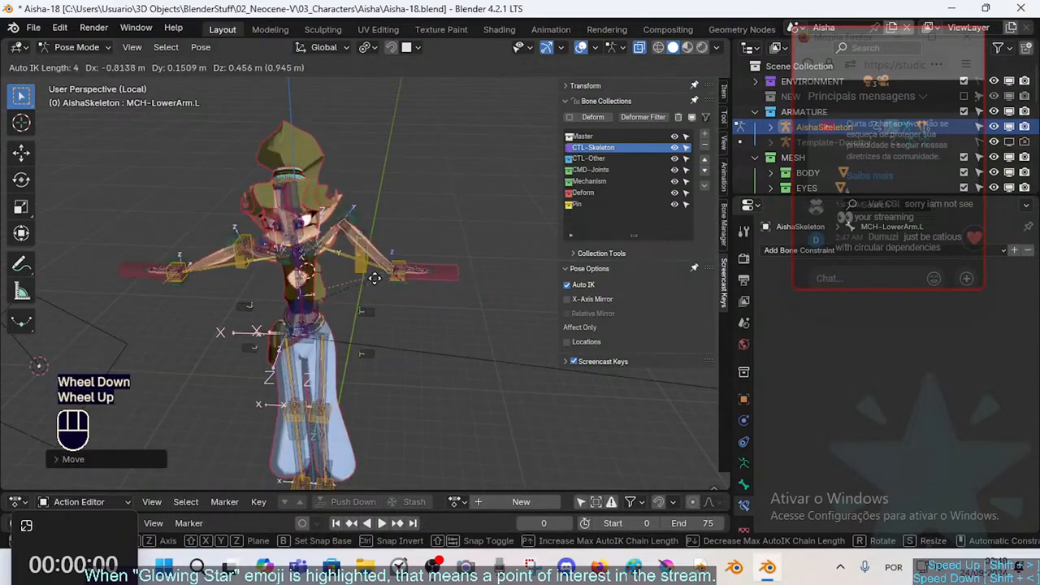
pyautogui.scroll(-2, 386, 283)
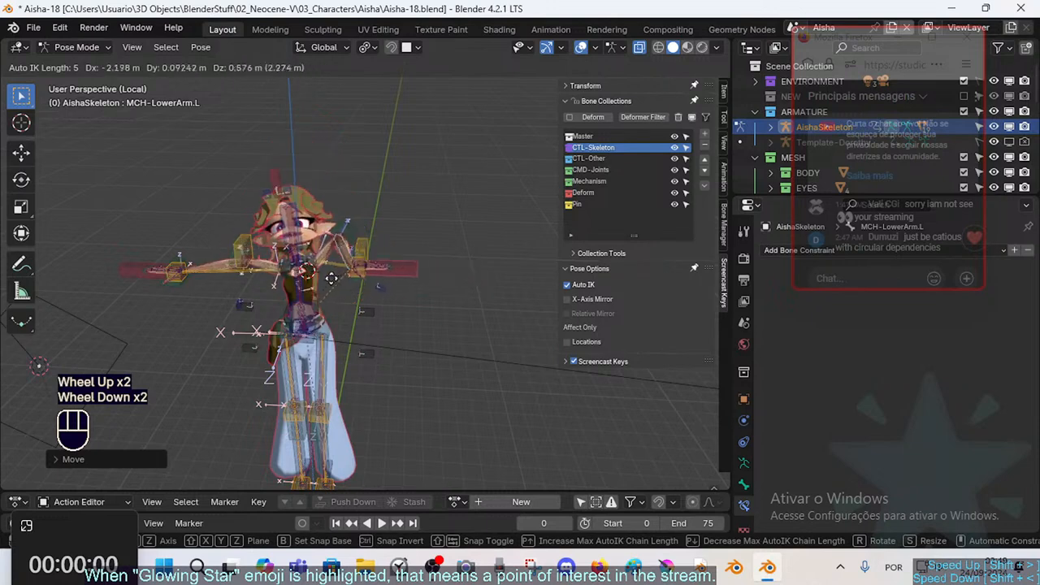
pyautogui.click(402, 310)
# Add MTR-IK-Hand.R to the selection and move both arms with Auto IK, and lower the right IK hand on its own
pyautogui.keyDown('shift'); pyautogui.click(173, 268); pyautogui.keyUp('shift')
pyautogui.press('g')
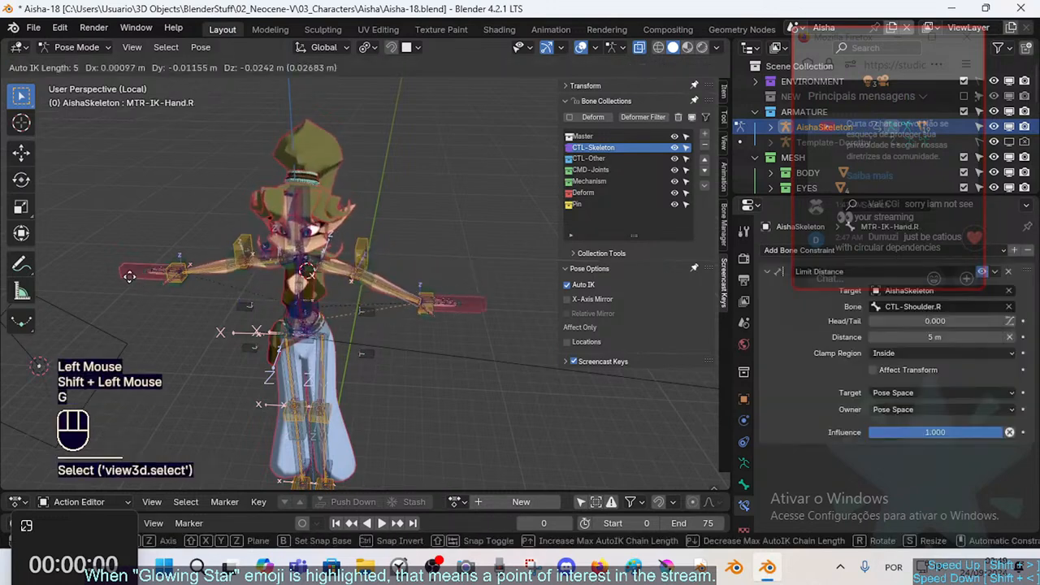
pyautogui.click(195, 268)
pyautogui.press('g')
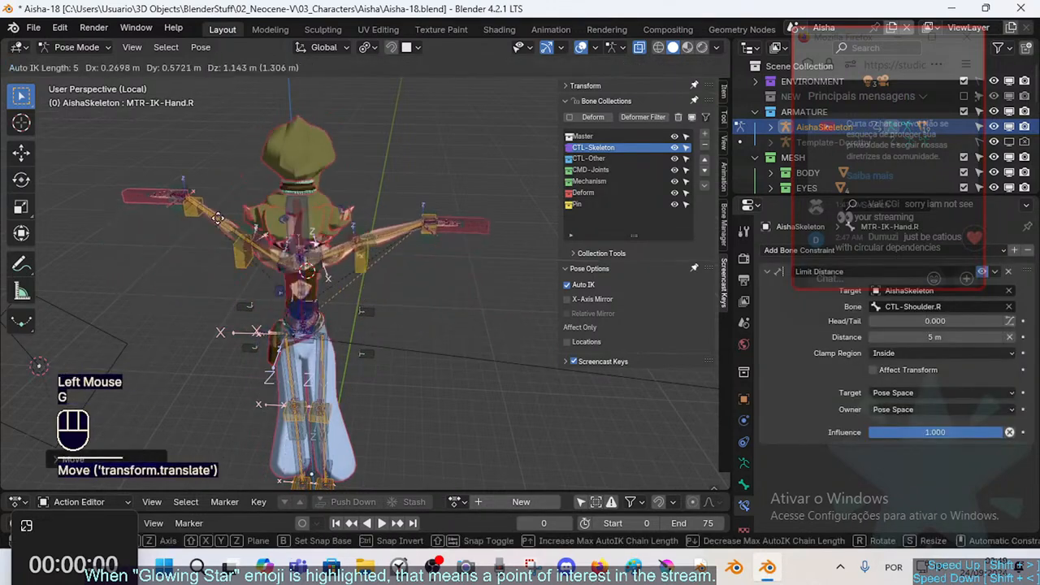
pyautogui.click(188, 241)
pyautogui.moveTo(188, 241); pyautogui.dragTo(181, 226, button='middle')
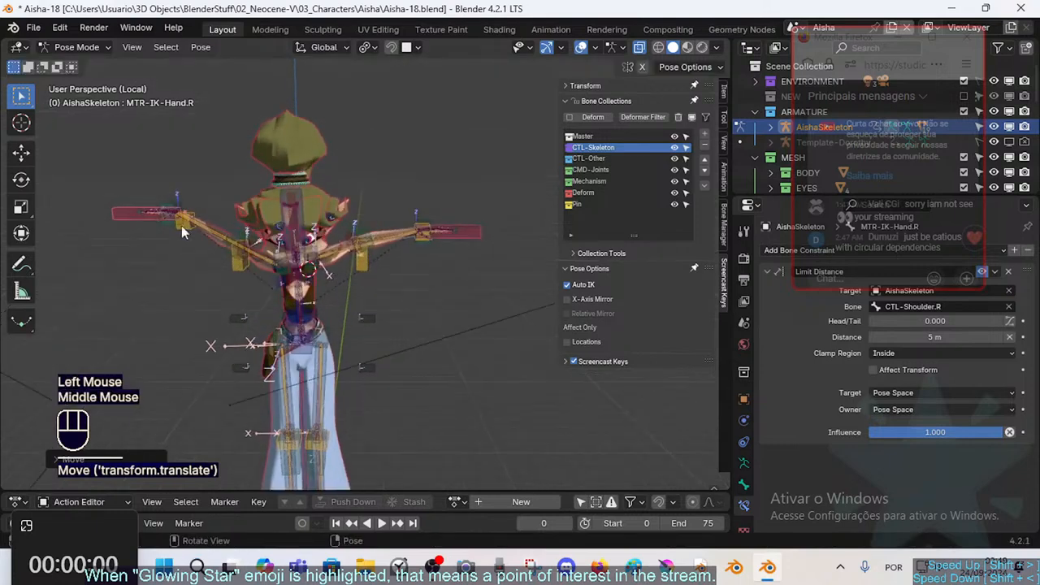
pyautogui.click(143, 226)
pyautogui.press('g')
pyautogui.click(156, 281)
# Select all the bones and reset them to the rest pose, and select MCH-LowerArm.L
pyautogui.click(439, 244)
pyautogui.press('a')
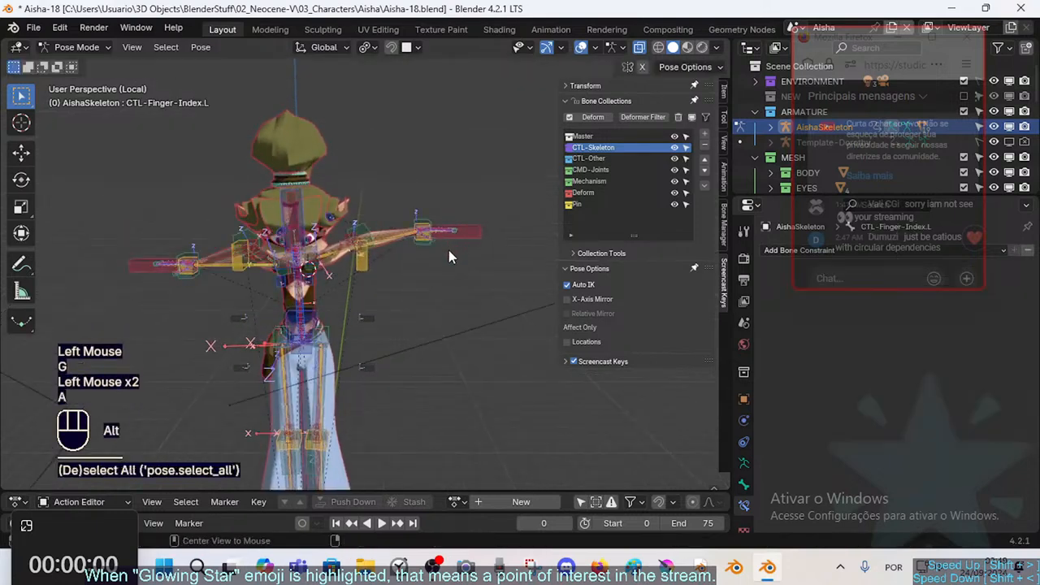
pyautogui.hotkey('alt', 'q')
pyautogui.hotkey('alt', 'q')
pyautogui.scroll(1, 443, 282)
pyautogui.click(416, 247)
pyautogui.scroll(1, 415, 264)
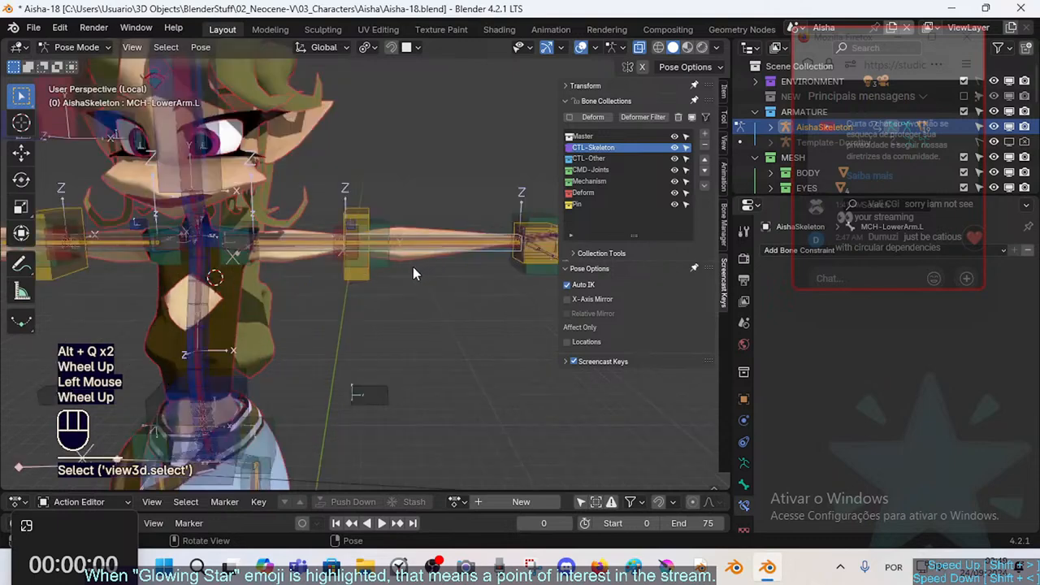
# Select CTL-Shoulder.L and rotate it upward
pyautogui.click(249, 240)
pyautogui.moveTo(250, 244); pyautogui.dragTo(267, 266, button='middle')
pyautogui.click(247, 259)
pyautogui.press('r')
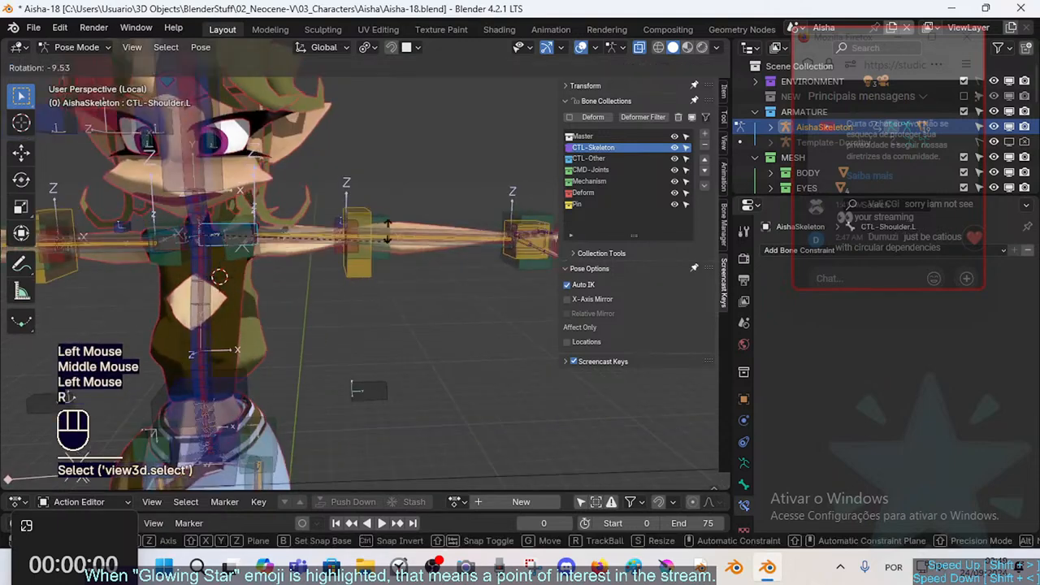
pyautogui.click(336, 136)
# Move CTL-Shoulder.L with Auto IK while trying chain lengths 6 and 1, and finish with length 2
pyautogui.press('g')
pyautogui.scroll(-2, 252, 241)
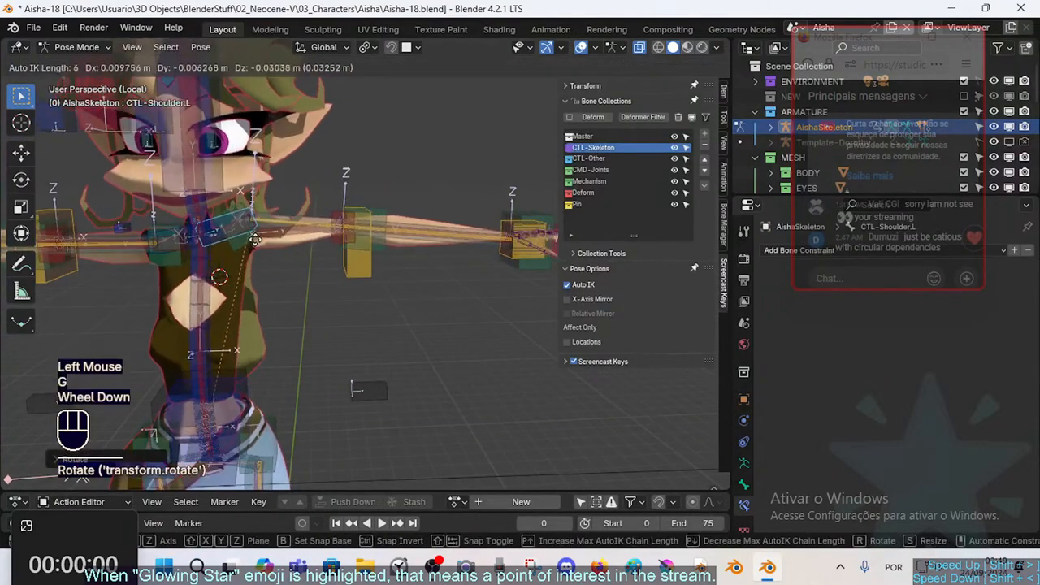
pyautogui.scroll(4, 253, 241)
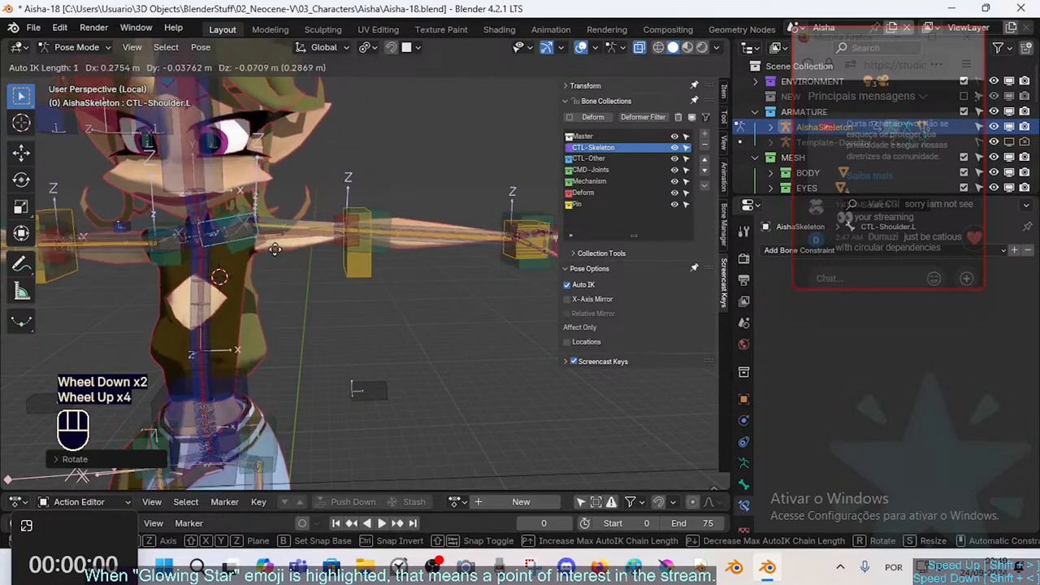
pyautogui.scroll(-1, 259, 243)
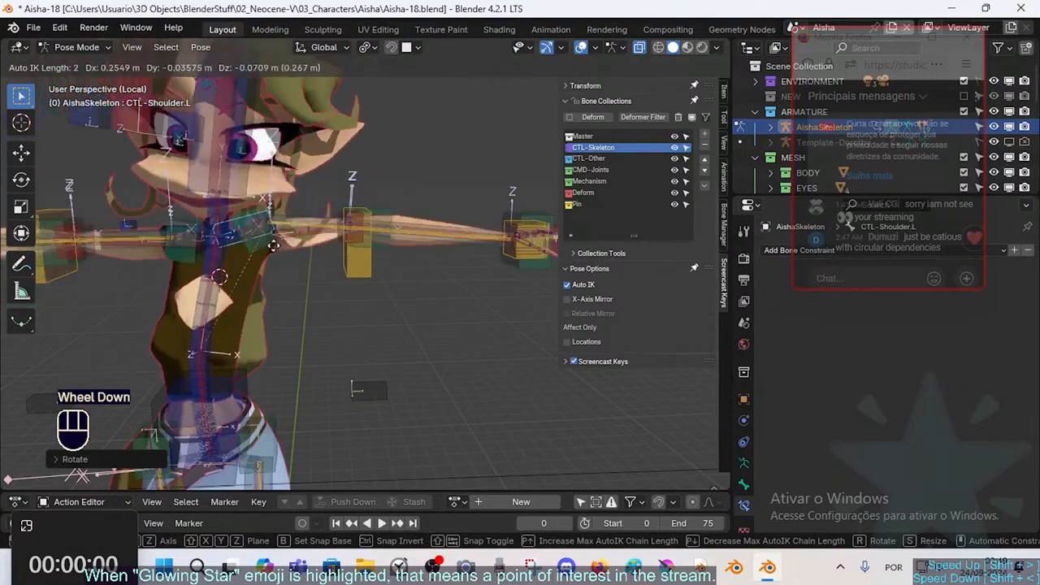
pyautogui.click(254, 204)
# Select CTL-IK-Head and move it with an Auto IK chain length of 2
pyautogui.click(226, 154)
pyautogui.moveTo(325, 194); pyautogui.dragTo(265, 207, button='middle')
pyautogui.press('g')
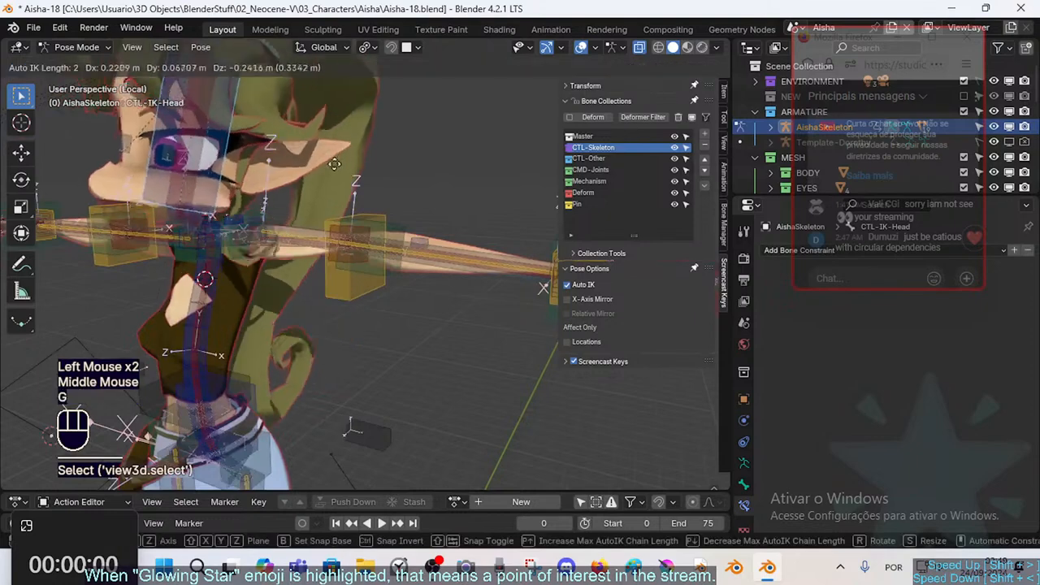
pyautogui.click(361, 127)
# Select MTR-Shoulder.L to inspect it, and move CTL-IK-Spine.003 with an Auto IK chain length of 2
pyautogui.click(239, 248)
pyautogui.moveTo(241, 249); pyautogui.dragTo(273, 270, button='middle')
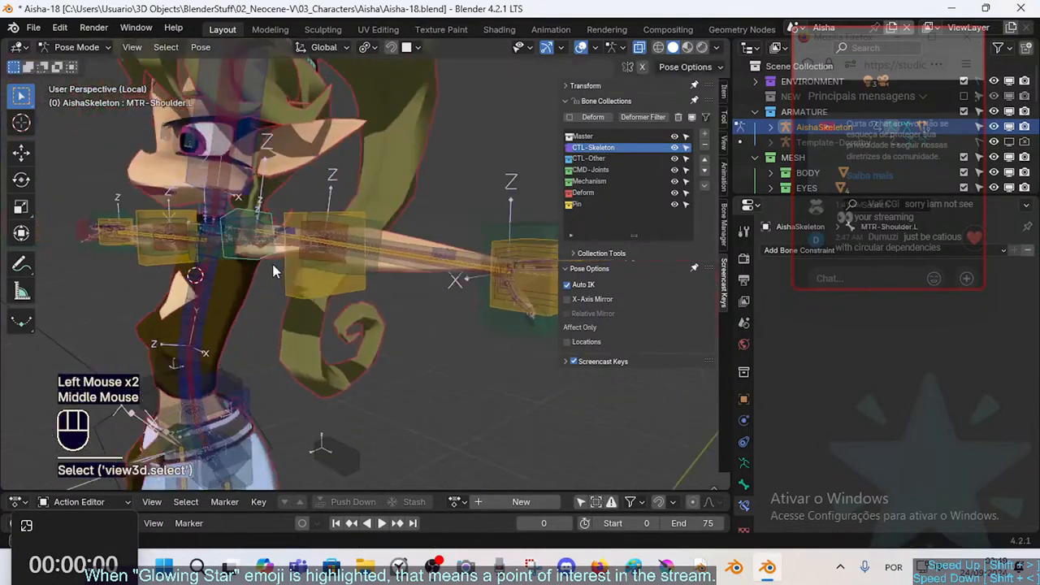
pyautogui.click(213, 296)
pyautogui.press('g')
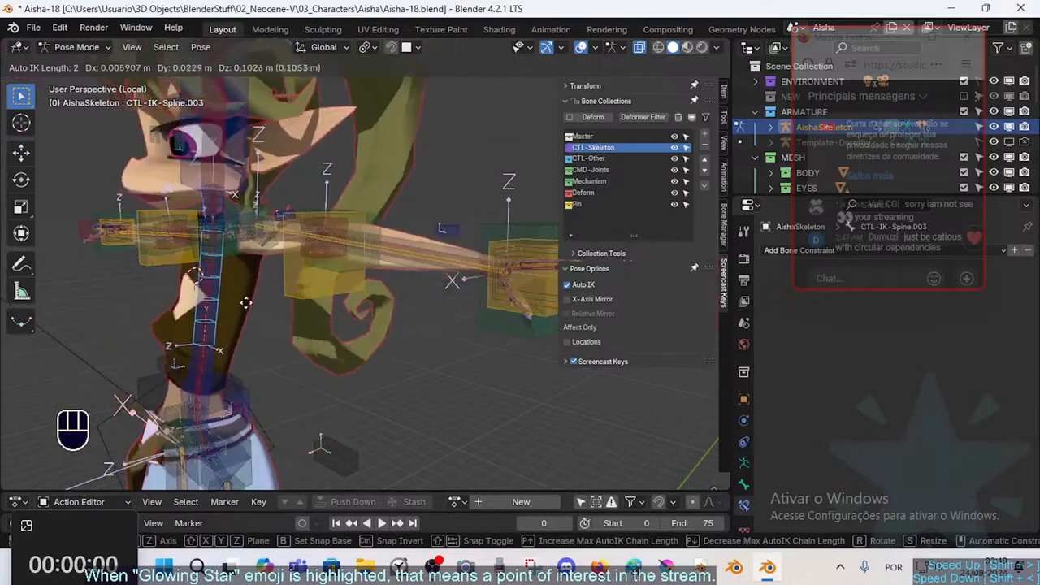
pyautogui.click(247, 293)
# Rotate CTL-IK-Spine.003 with Auto IK enabled, and rotate it again with Auto IK turned off
pyautogui.moveTo(246, 293); pyautogui.dragTo(332, 299, button='middle')
pyautogui.press('r')
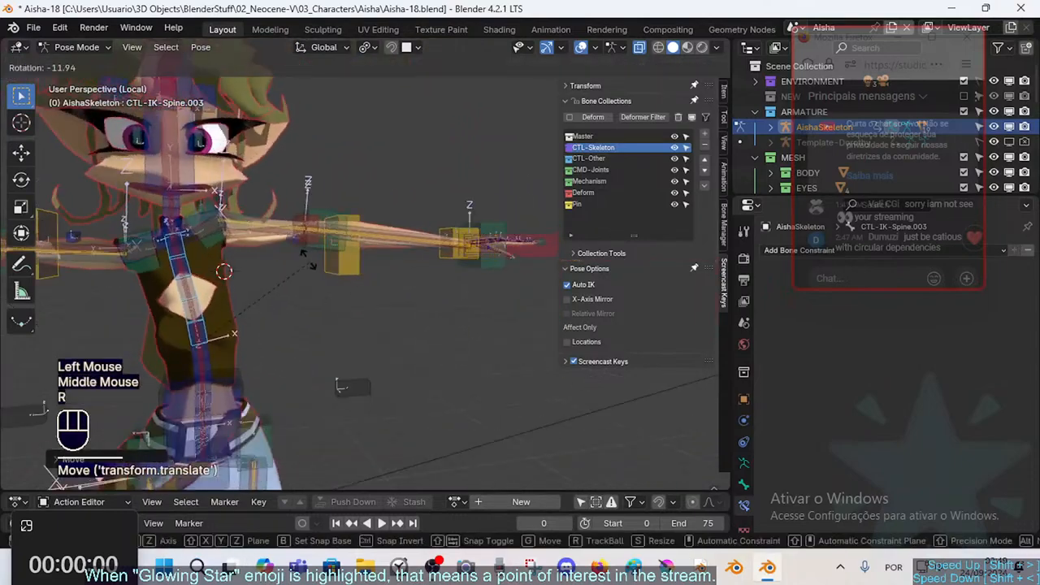
pyautogui.click(298, 254)
pyautogui.hotkey('shift', 'alt', 'x')
pyautogui.press('r')
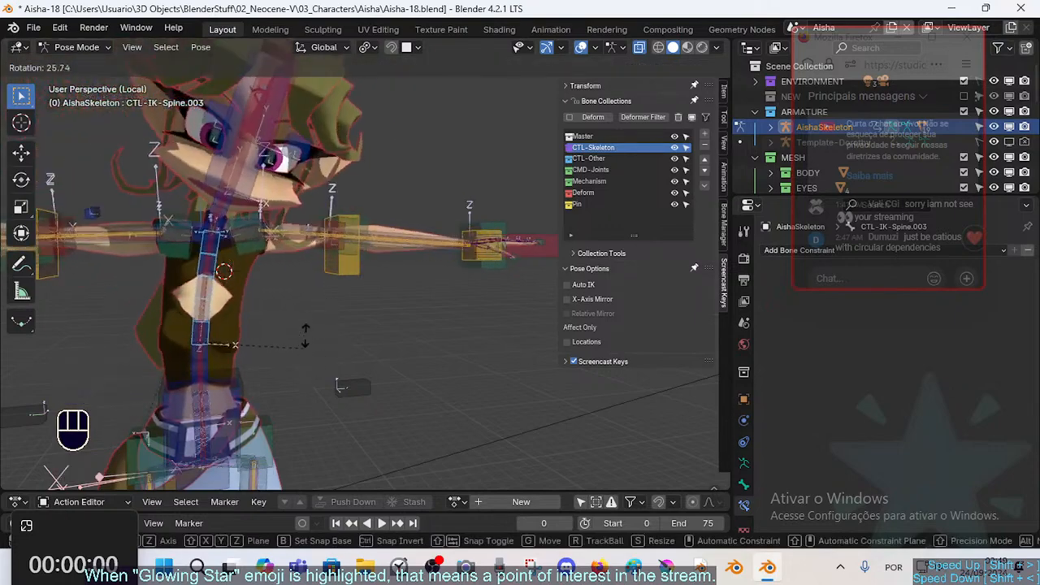
pyautogui.click(211, 277)
# Test CTL-IK-Neck with Auto IK off, using the Rotate and Move commands in turn
pyautogui.press('r')
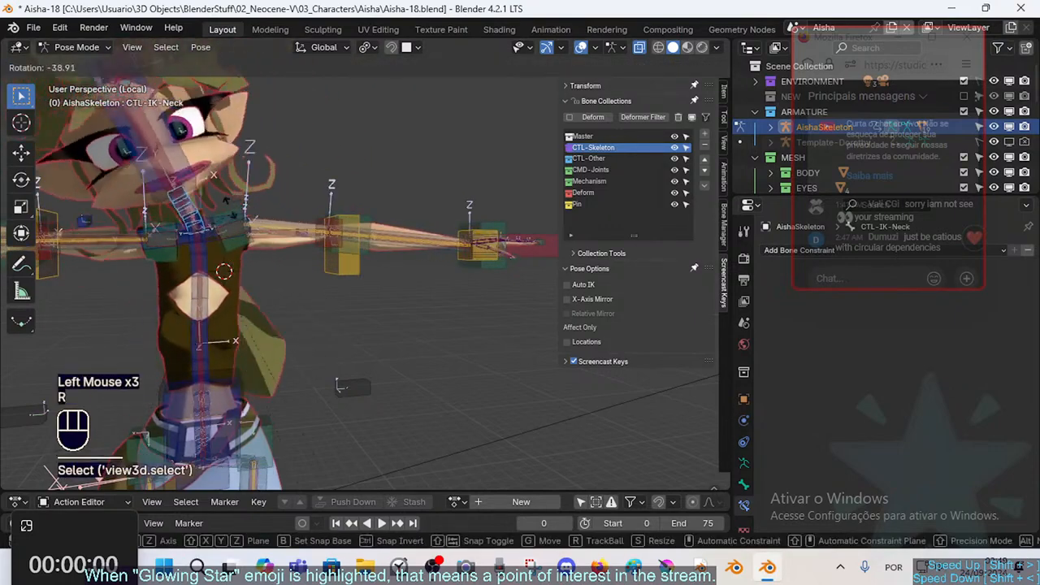
pyautogui.click(240, 238)
pyautogui.press('g')
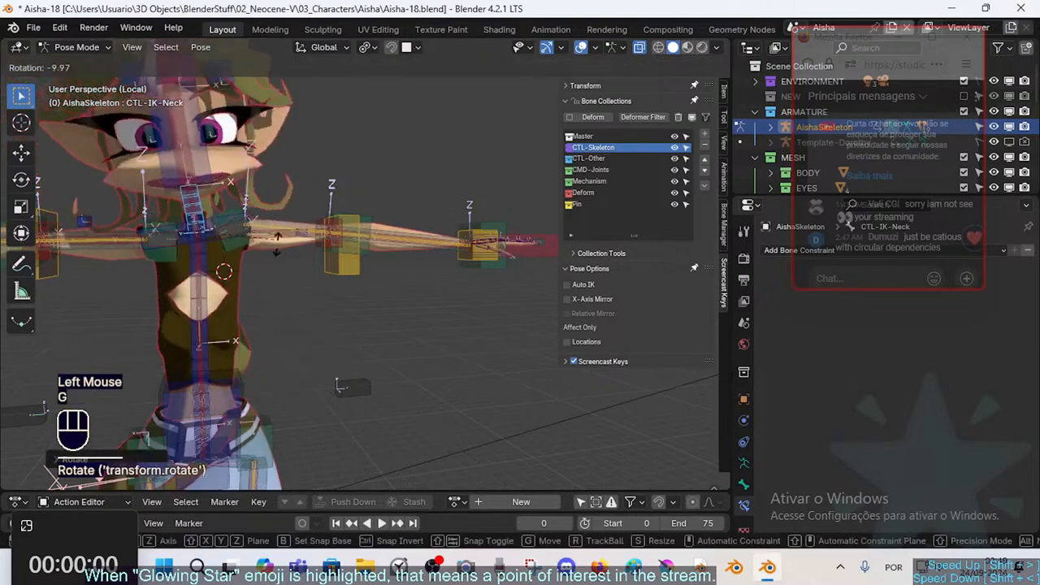
pyautogui.click(265, 238)
# Swing CTL-IK-Spine.003 with the Move command while Auto IK is off, and turn Auto IK back on
pyautogui.click(203, 267)
pyautogui.press('g')
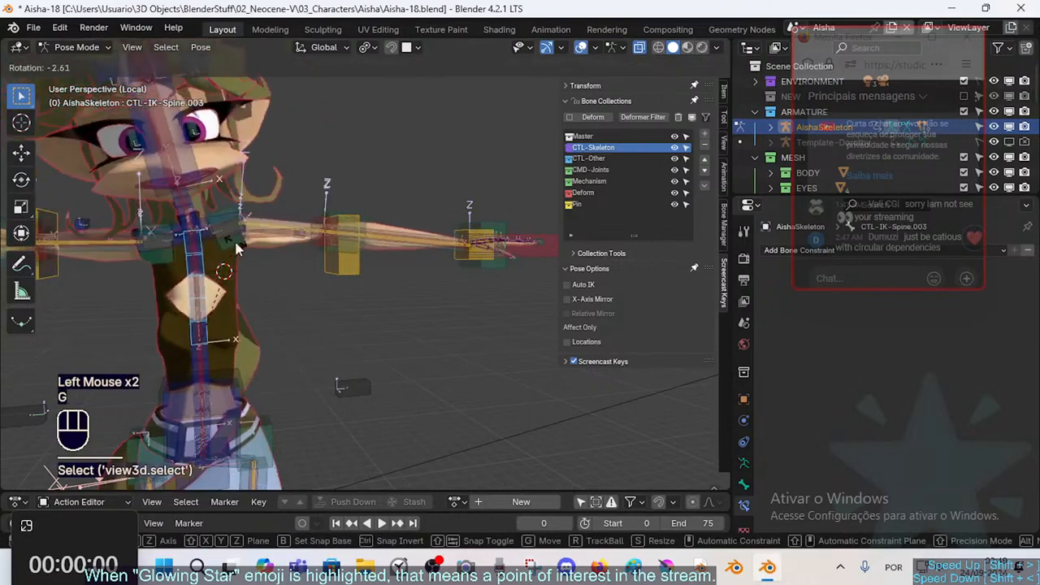
pyautogui.click(234, 283)
pyautogui.hotkey('shift', 'alt', 'x')
pyautogui.click(226, 285)
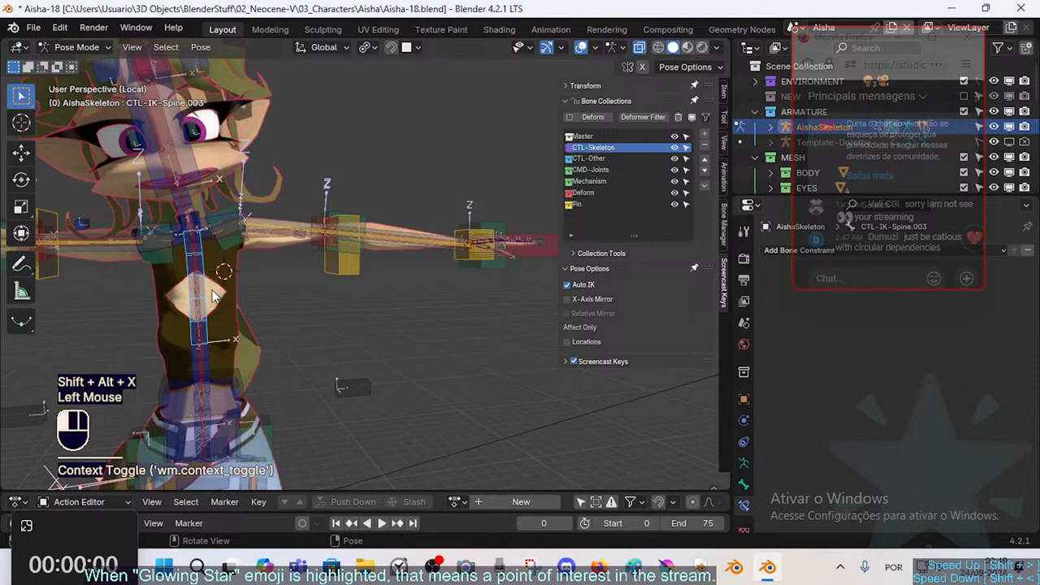
# Swing CTL-IK-Spine.003 with the Move command twice, using an Auto IK chain length of 2
pyautogui.press('g')
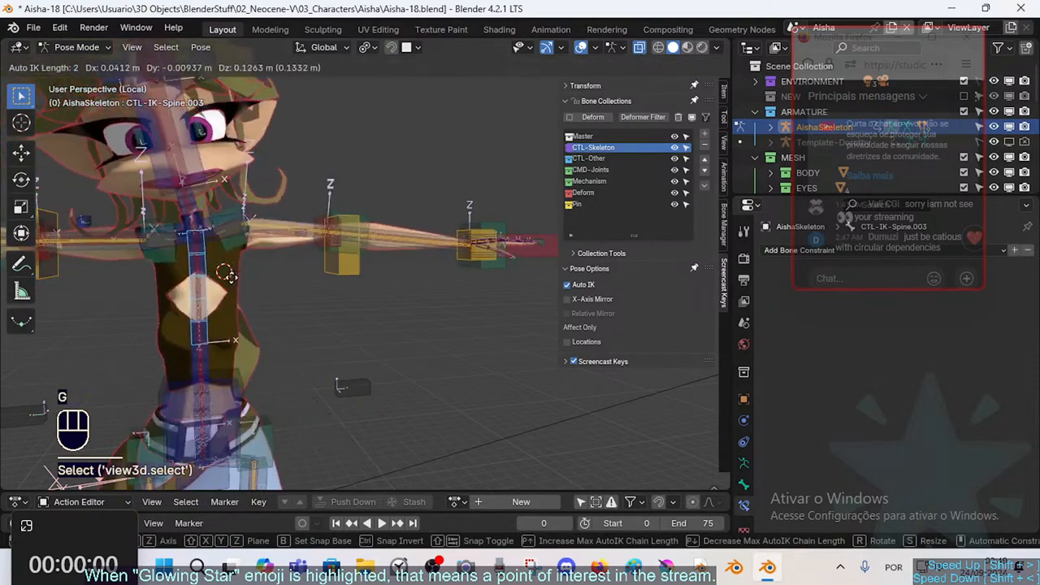
pyautogui.click(256, 326)
pyautogui.press('g')
pyautogui.click(278, 254)
pyautogui.click(293, 258)
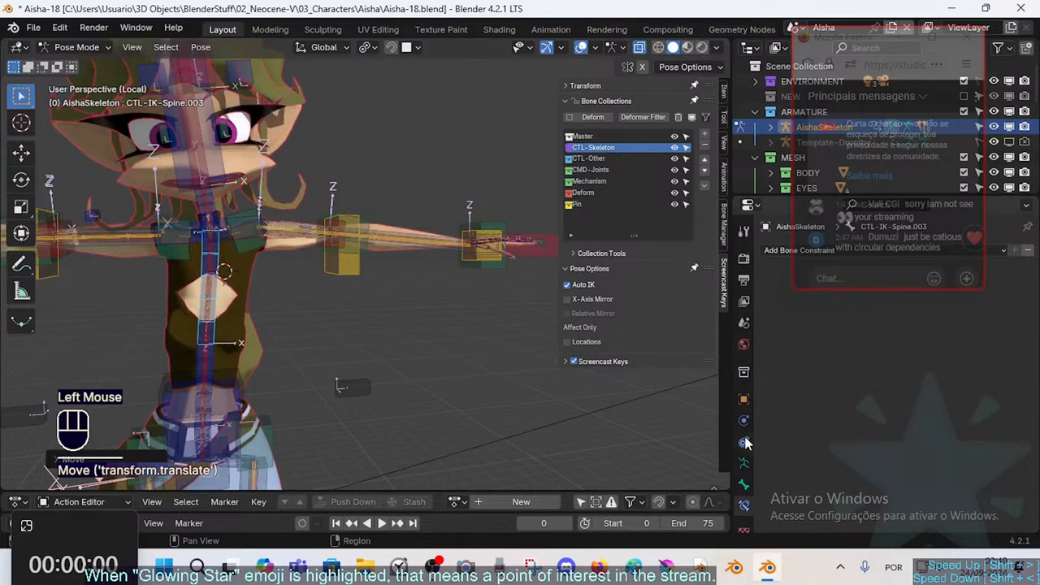
# Set the armature's bone display to Octahedral and leave only the CTL-Skeleton bone collection visible
pyautogui.click(743, 462)
pyautogui.scroll(-2, 891, 483)
pyautogui.moveTo(904, 370); pyautogui.dragTo(909, 385)
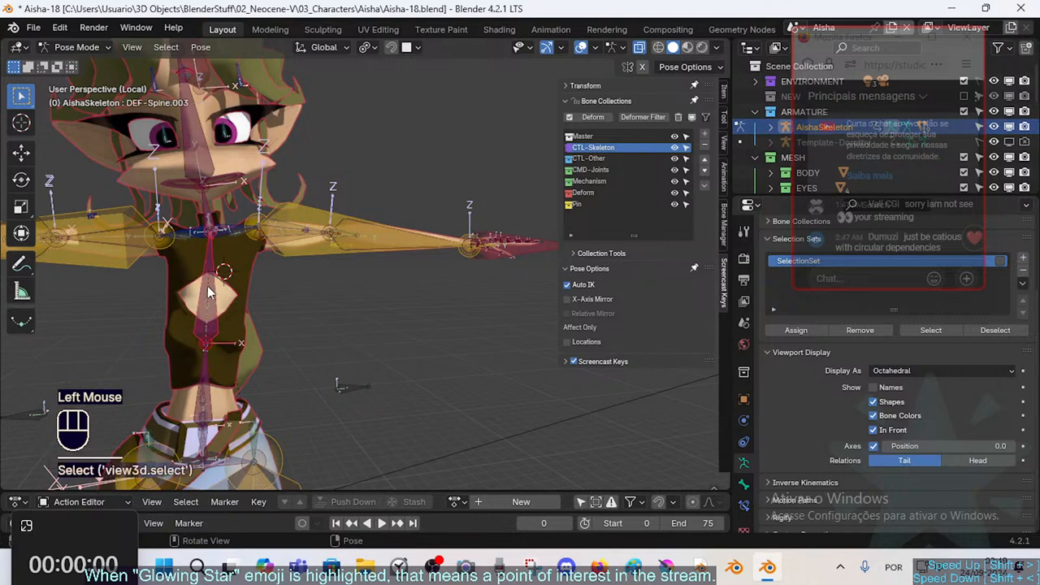
pyautogui.press('g')
pyautogui.press('Escape')
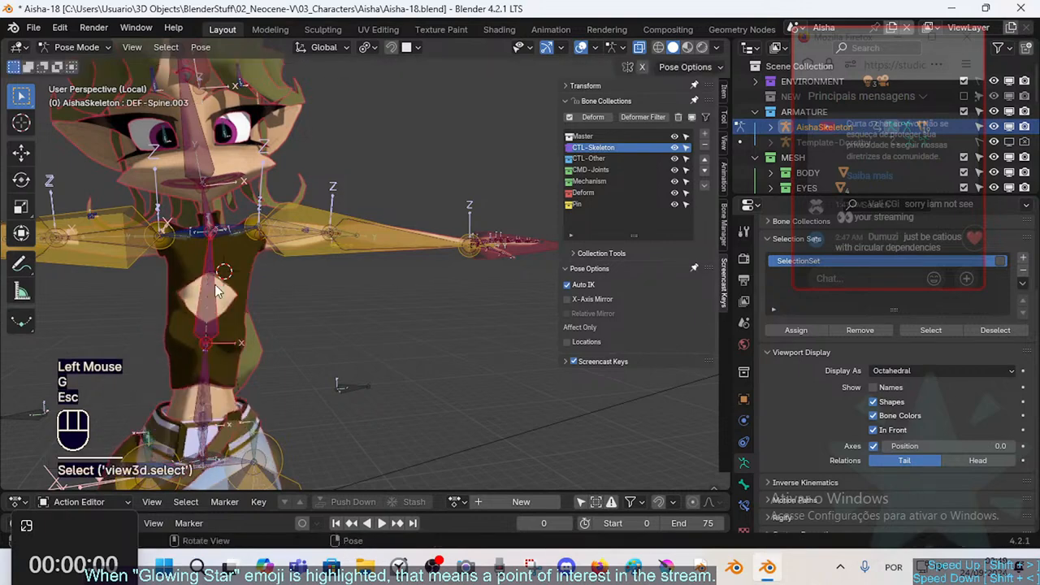
pyautogui.moveTo(675, 192); pyautogui.dragTo(675, 159)
pyautogui.click(675, 204)
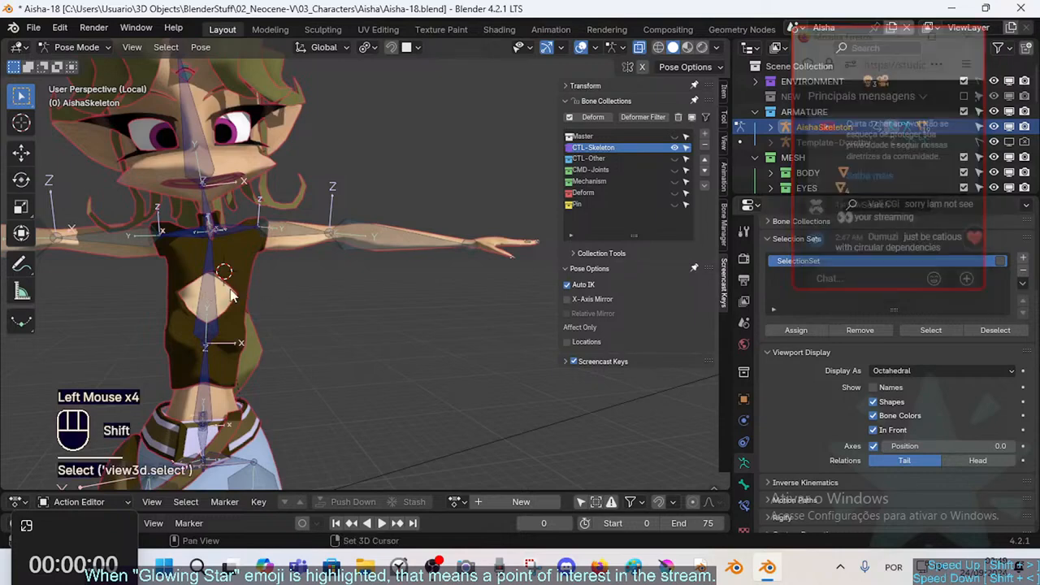
# Select CTL-IK-Spine.003 and move it with the Auto IK chain length reduced from 2 to 1
pyautogui.keyDown('shift'); pyautogui.moveTo(232, 297); pyautogui.dragTo(395, 273, button='middle'); pyautogui.keyUp('shift')
pyautogui.click(330, 257)
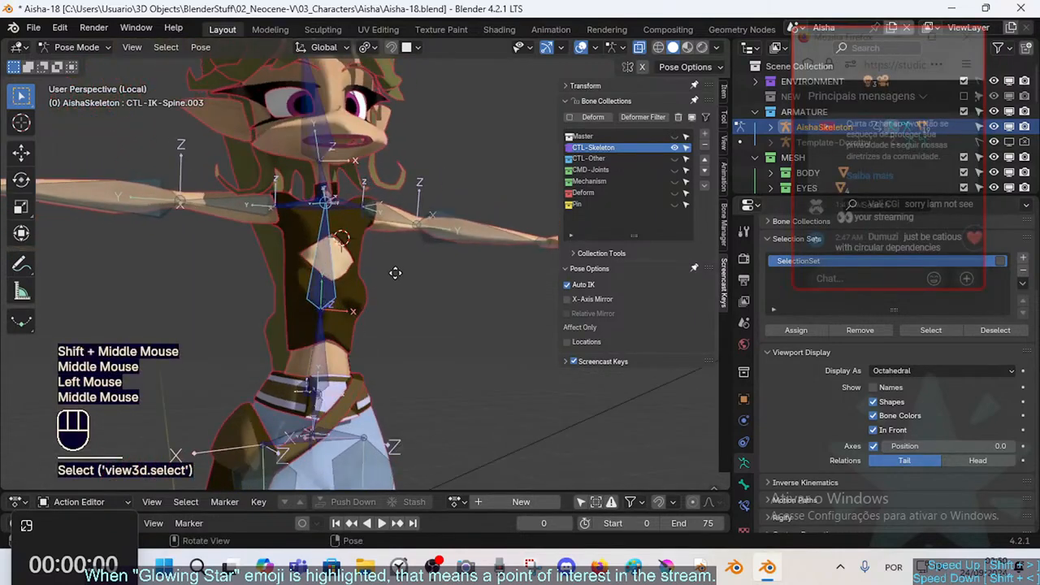
pyautogui.press('g')
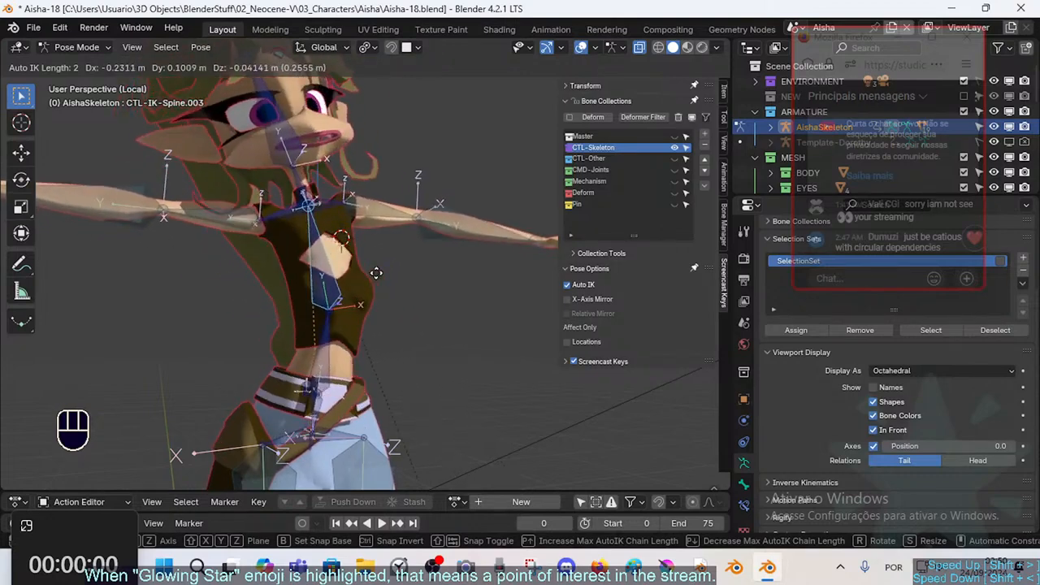
pyautogui.scroll(1, 376, 273)
pyautogui.click(364, 263)
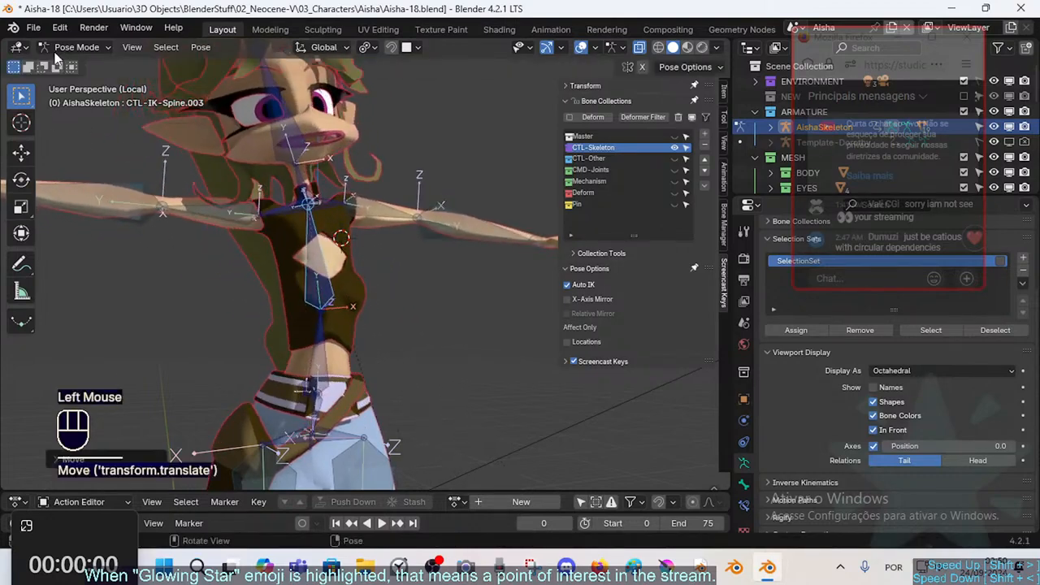
pyautogui.press('g')
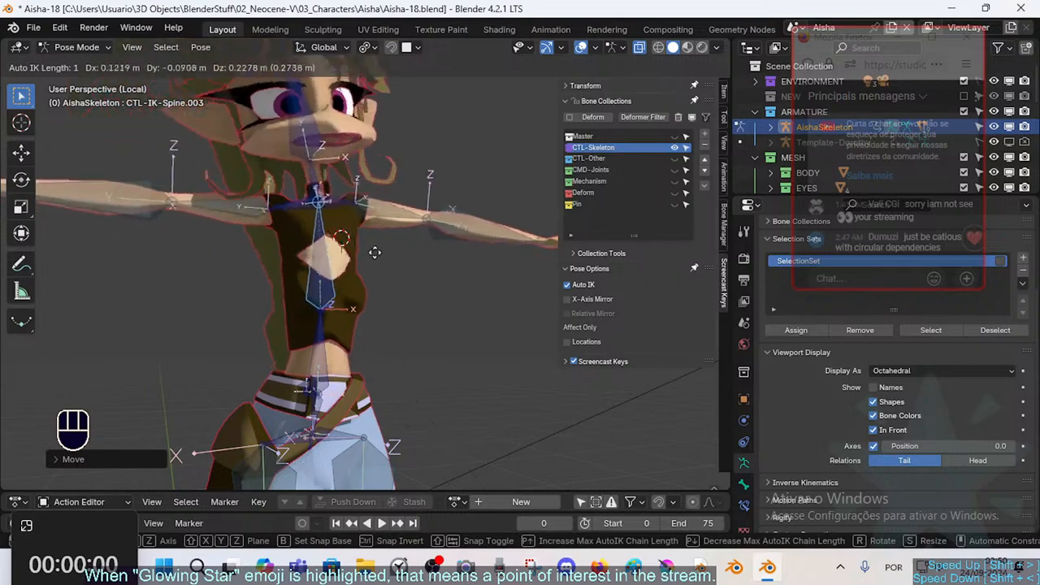
pyautogui.click(309, 144)
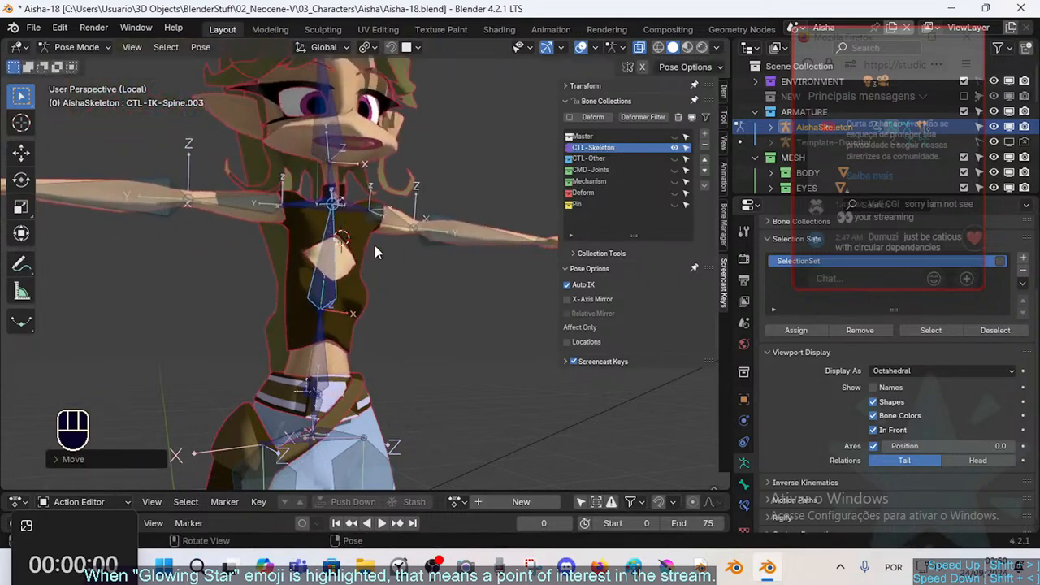
# Move CTL-IK-Spine.003 again to compare an Auto IK chain length of 2 with a length of 1
pyautogui.moveTo(375, 247); pyautogui.dragTo(341, 251, button='middle')
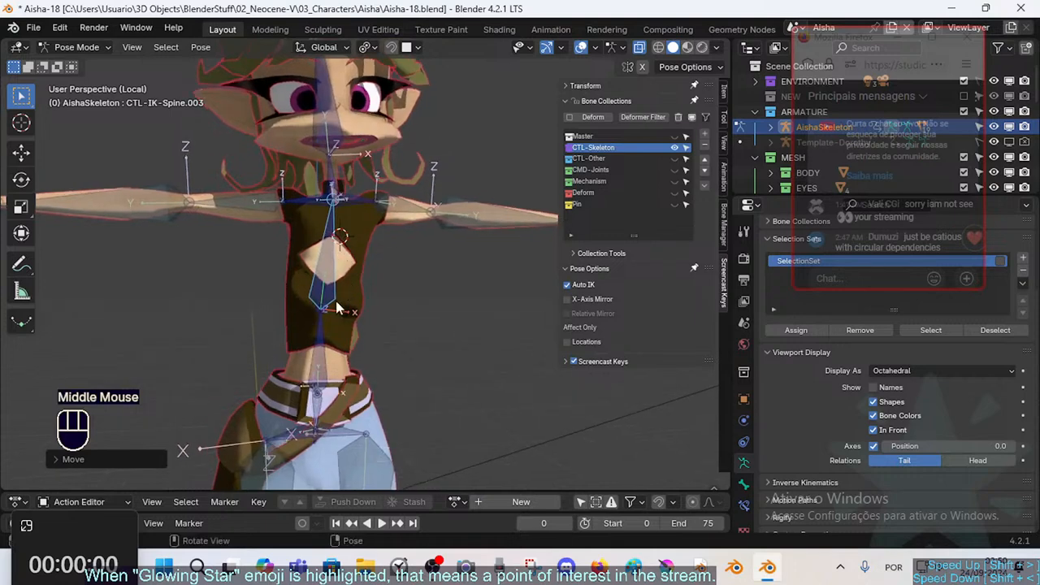
pyautogui.click(319, 362)
pyautogui.click(318, 362)
pyautogui.moveTo(318, 362); pyautogui.dragTo(361, 263, button='middle')
pyautogui.scroll(-1, 339, 285)
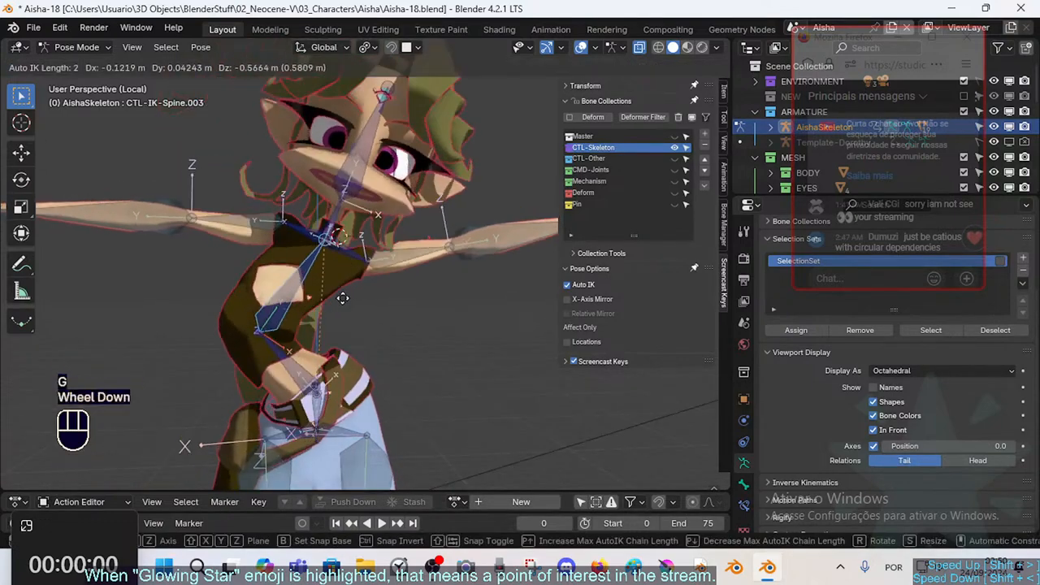
pyautogui.scroll(1, 333, 269)
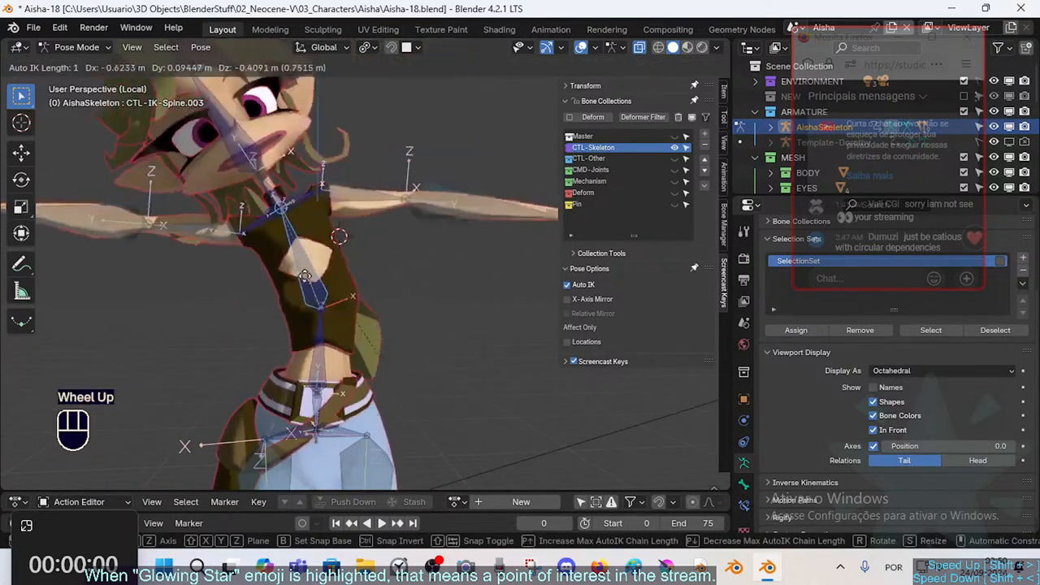
pyautogui.click(317, 251)
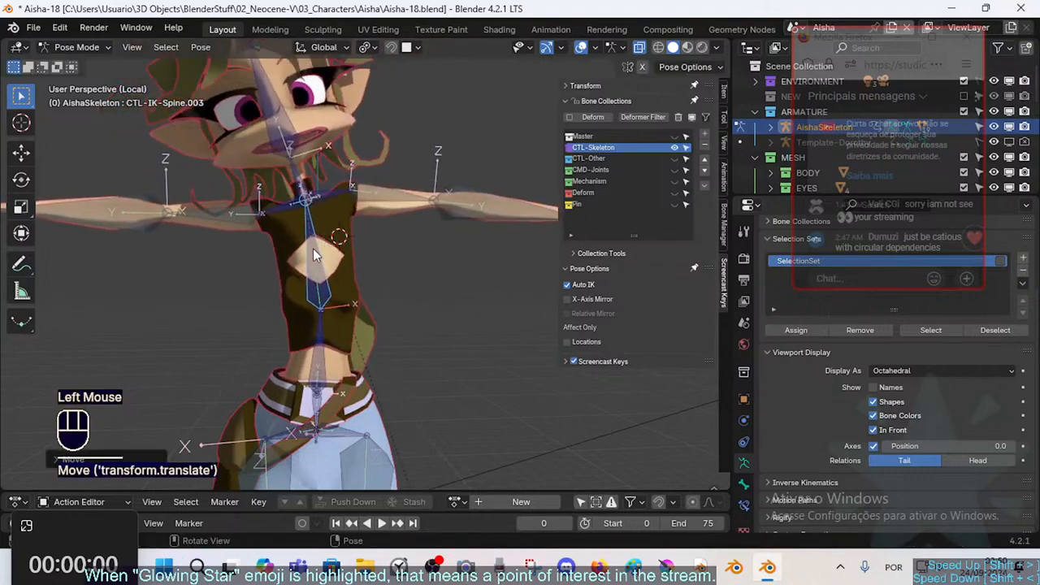
# Compare moving and rotating CTL-IK-Spine.003 with an Auto IK chain length of 1
pyautogui.press('g')
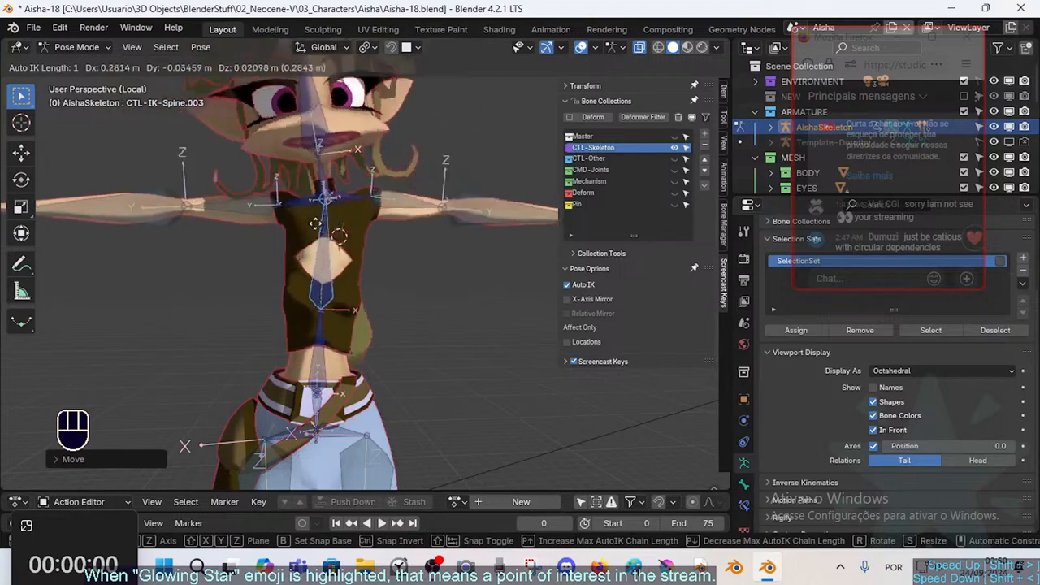
pyautogui.press('r')
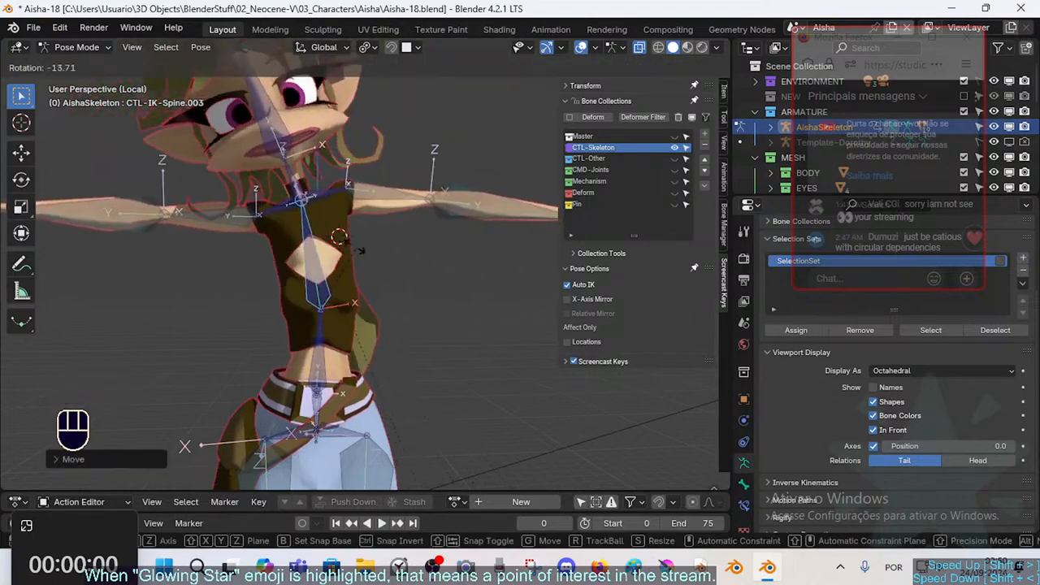
pyautogui.click(353, 245)
pyautogui.press('r')
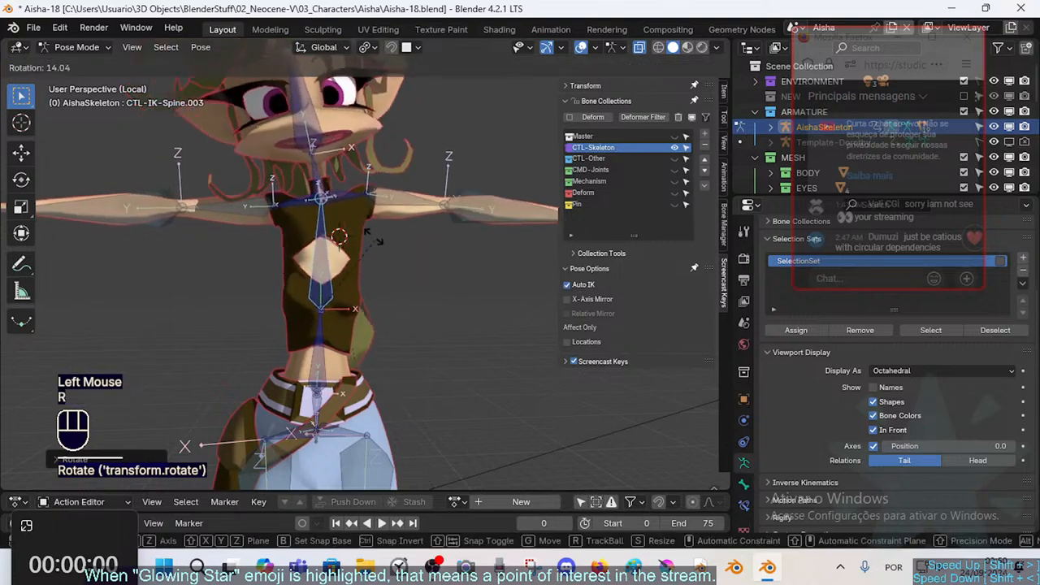
pyautogui.press('s')
pyautogui.press('Escape')
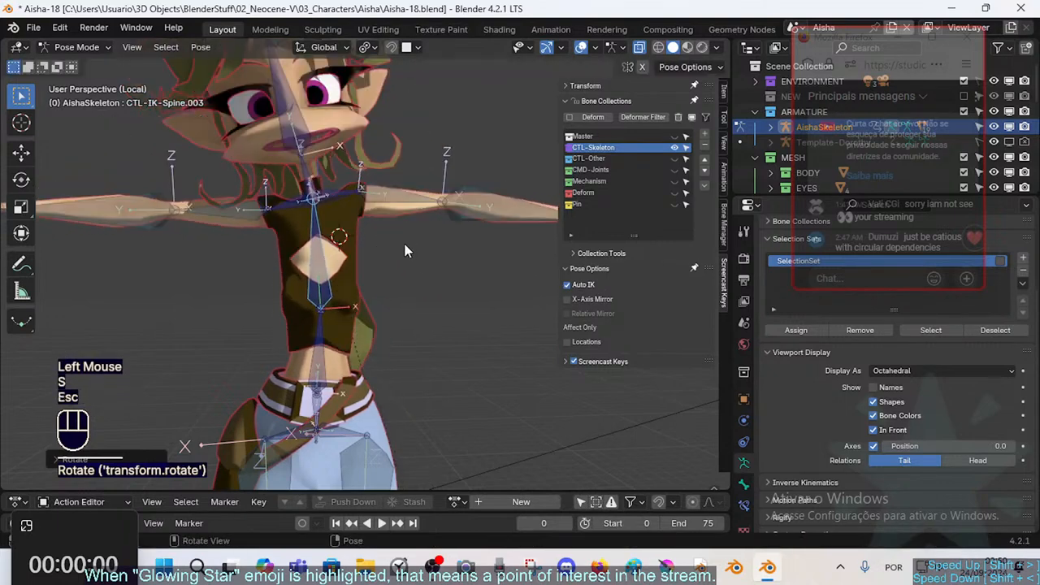
pyautogui.press('g')
pyautogui.click(394, 242)
# Move CTL-Shoulder.L with Auto IK on, and try the Move command on CTL-IK-Neck
pyautogui.keyDown('shift'); pyautogui.click(345, 192); pyautogui.keyUp('shift')
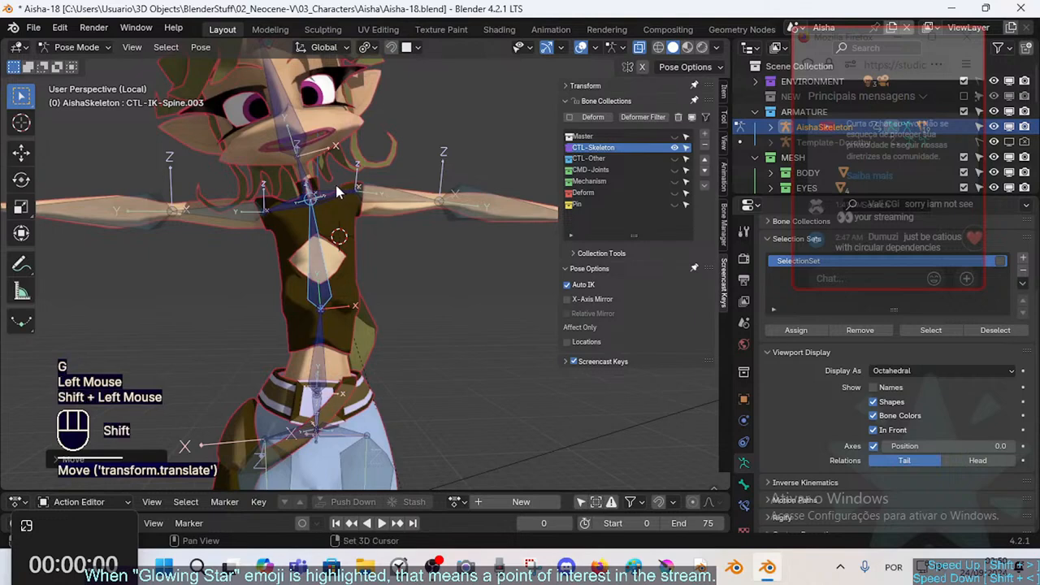
pyautogui.press('g')
pyautogui.click(390, 204)
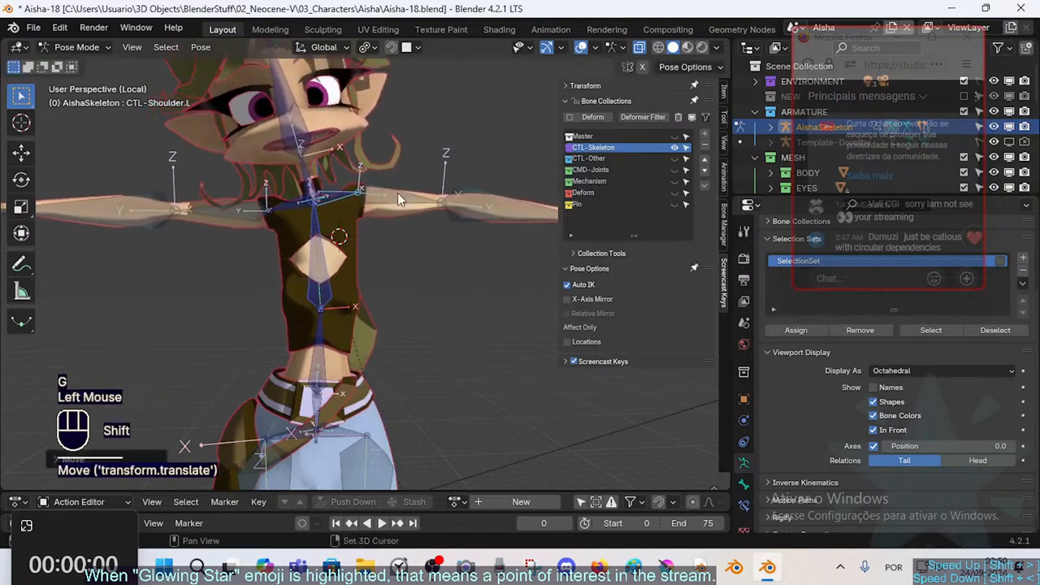
pyautogui.keyDown('shift'); pyautogui.click(398, 193); pyautogui.keyUp('shift')
pyautogui.press('g')
pyautogui.press('Escape')
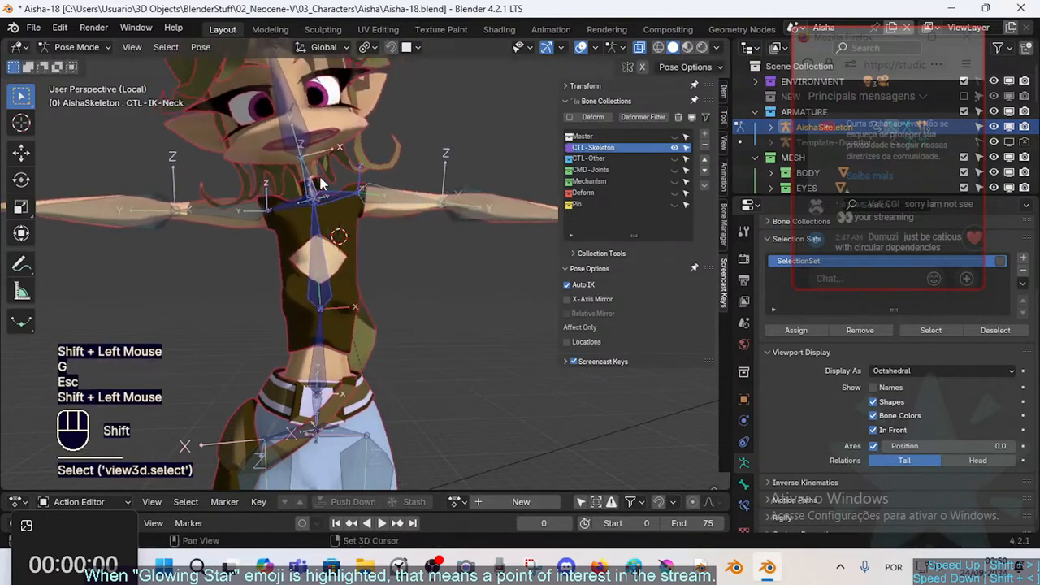
pyautogui.press('g')
pyautogui.press('Escape')
# Reselect CTL-IK-Spine.003 and move it with Auto IK chain length 1, followed by repeated moves with length 2
pyautogui.click(358, 247)
pyautogui.press('g')
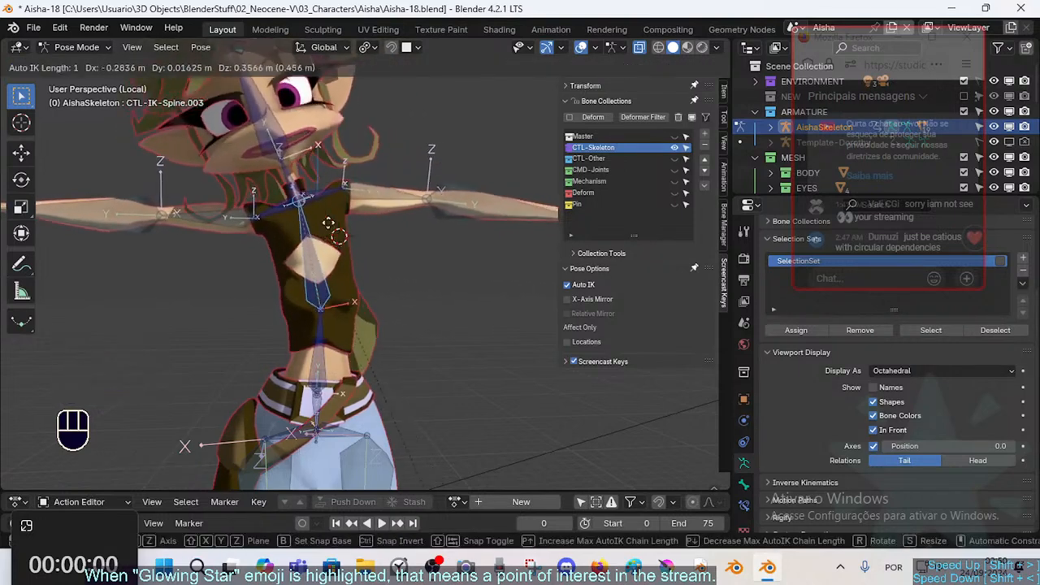
pyautogui.click(286, 206)
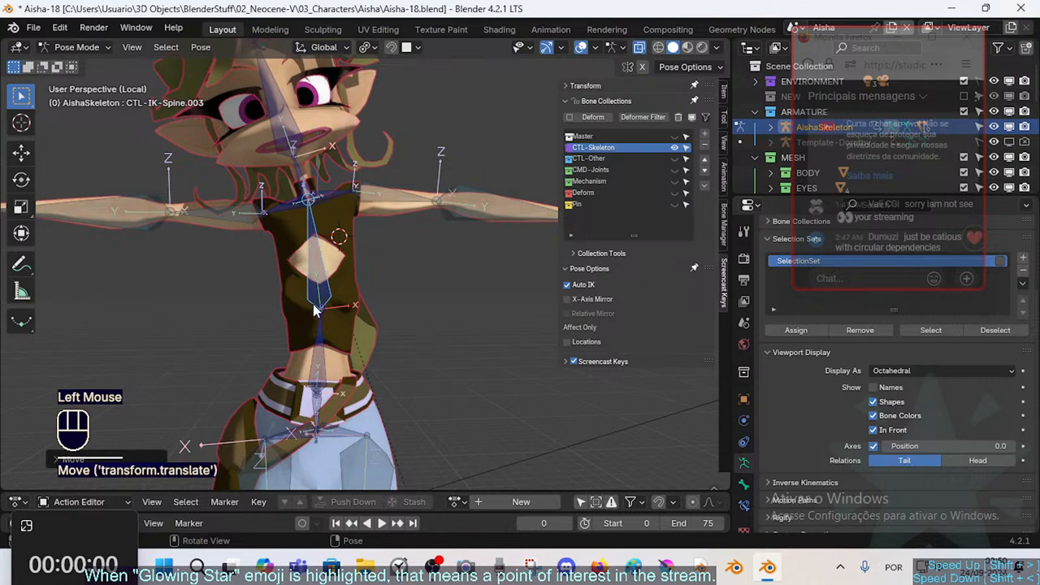
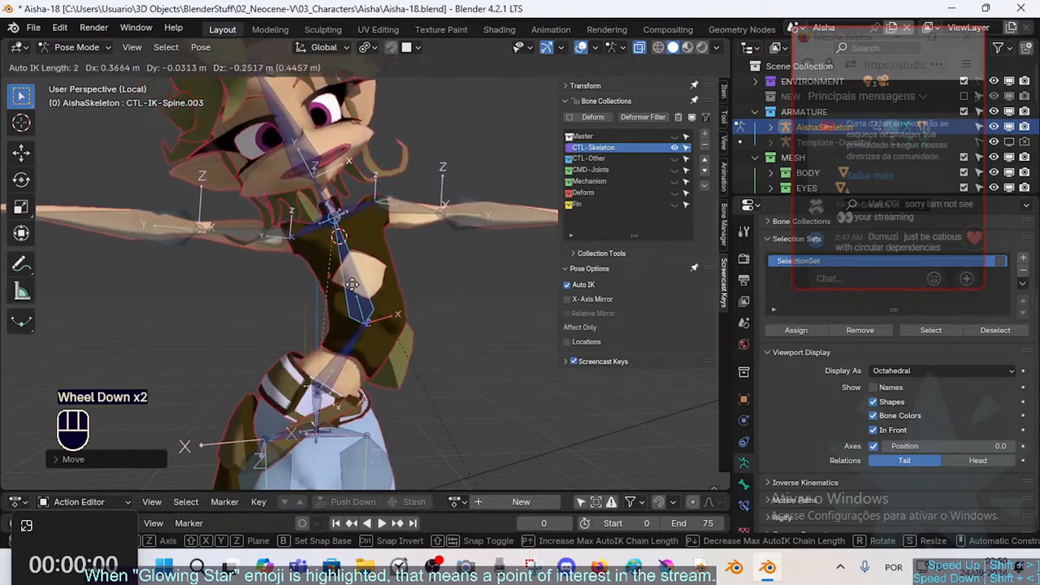
pyautogui.click(424, 292)
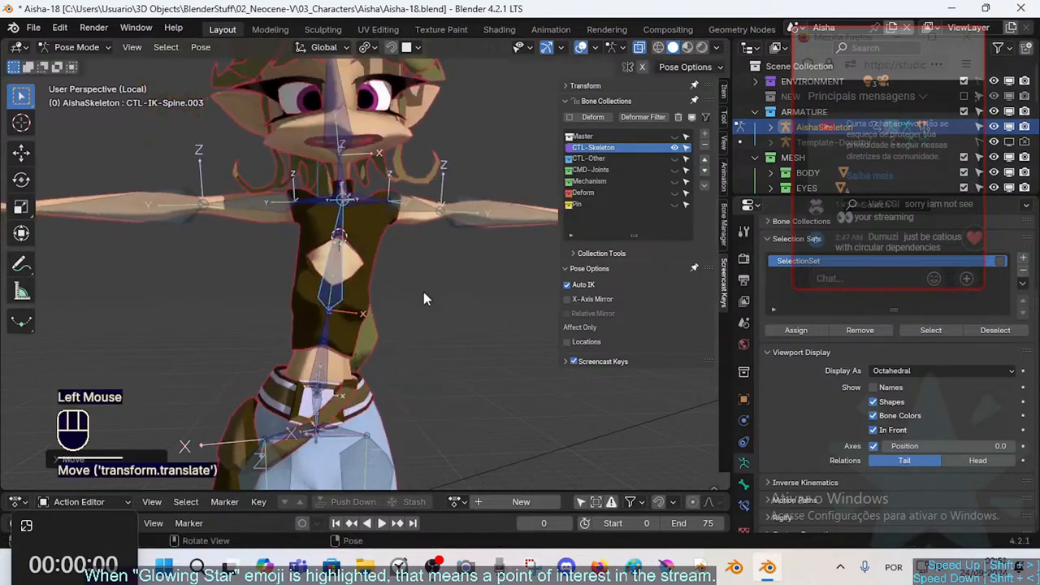
pyautogui.press('g')
pyautogui.click(447, 306)
pyautogui.press('g')
pyautogui.click(427, 246)
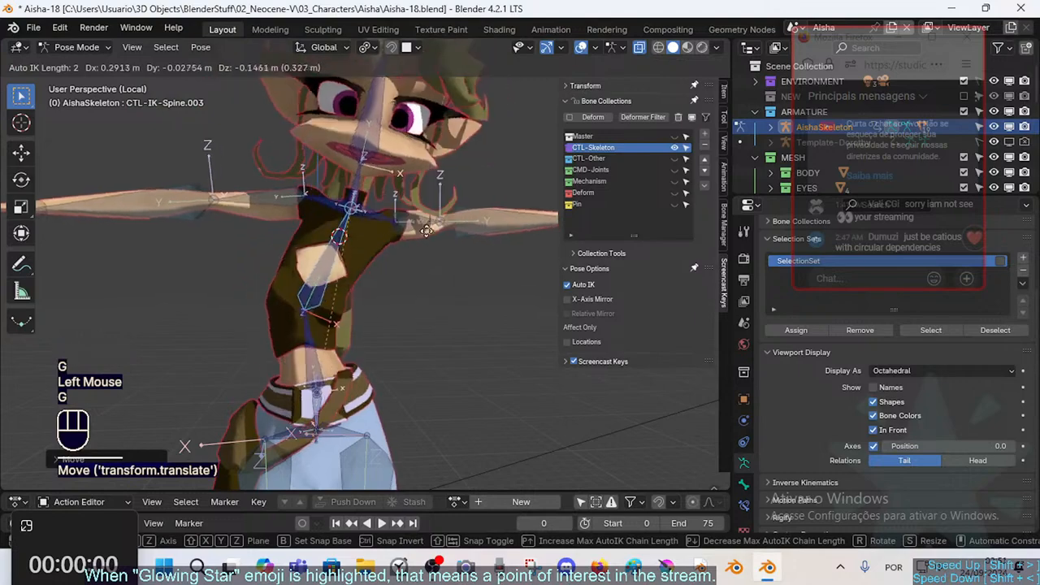
# Bend CTL-IK-Spine.003 from a side view with Auto IK chain length 2, and move it from the front with length 3
pyautogui.press('g')
pyautogui.click(413, 199)
pyautogui.moveTo(413, 198); pyautogui.dragTo(370, 230, button='middle')
pyautogui.press('g')
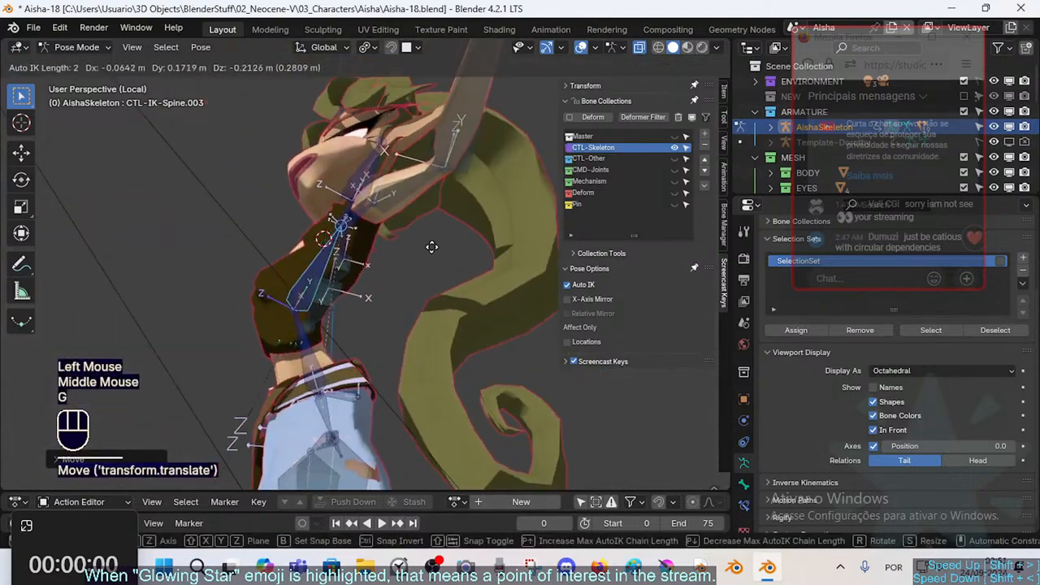
pyautogui.click(365, 202)
pyautogui.press('g')
pyautogui.click(238, 205)
pyautogui.moveTo(237, 205); pyautogui.dragTo(371, 254, button='middle')
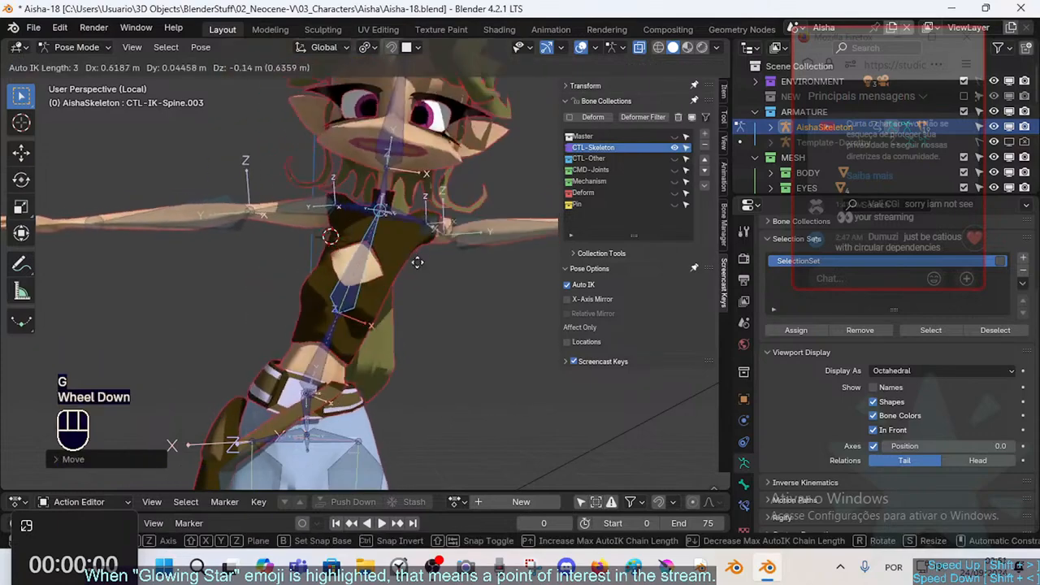
pyautogui.scroll(-1, 417, 278)
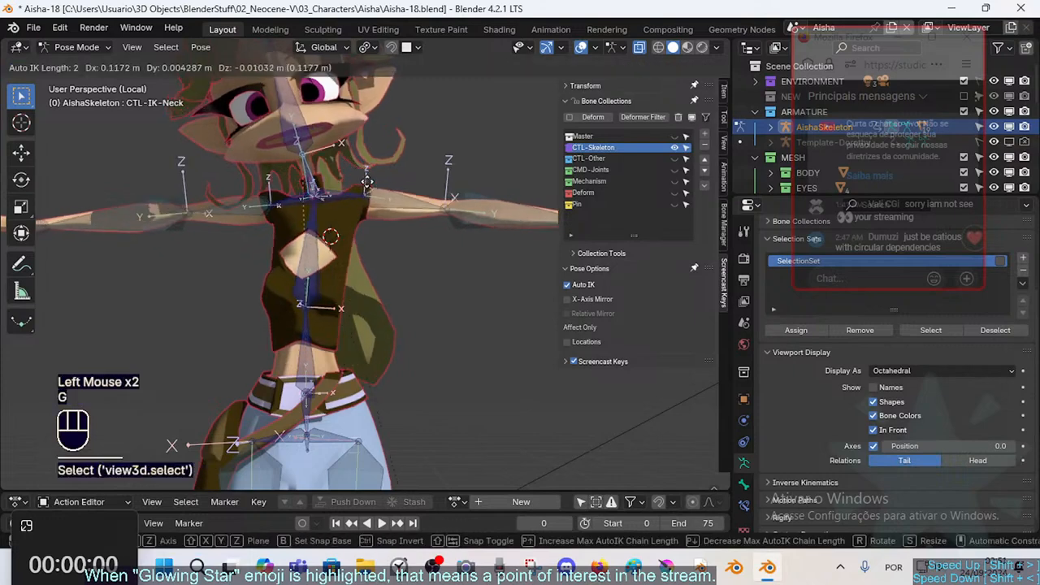
# Move CTL-IK-Neck while switching the Auto IK chain length between 2, 3 and 4
pyautogui.scroll(-1, 362, 172)
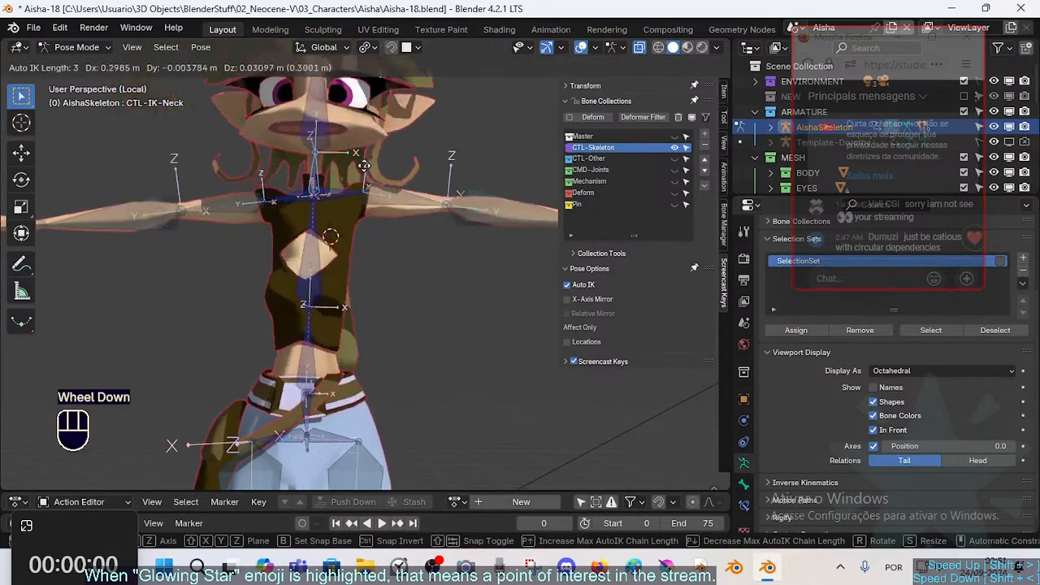
pyautogui.scroll(2, 353, 158)
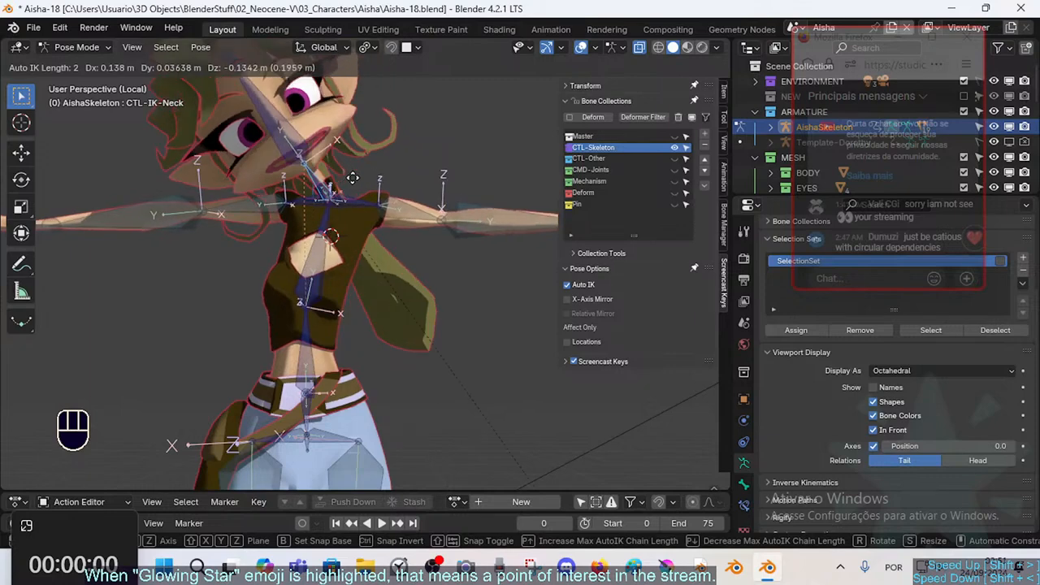
pyautogui.click(260, 221)
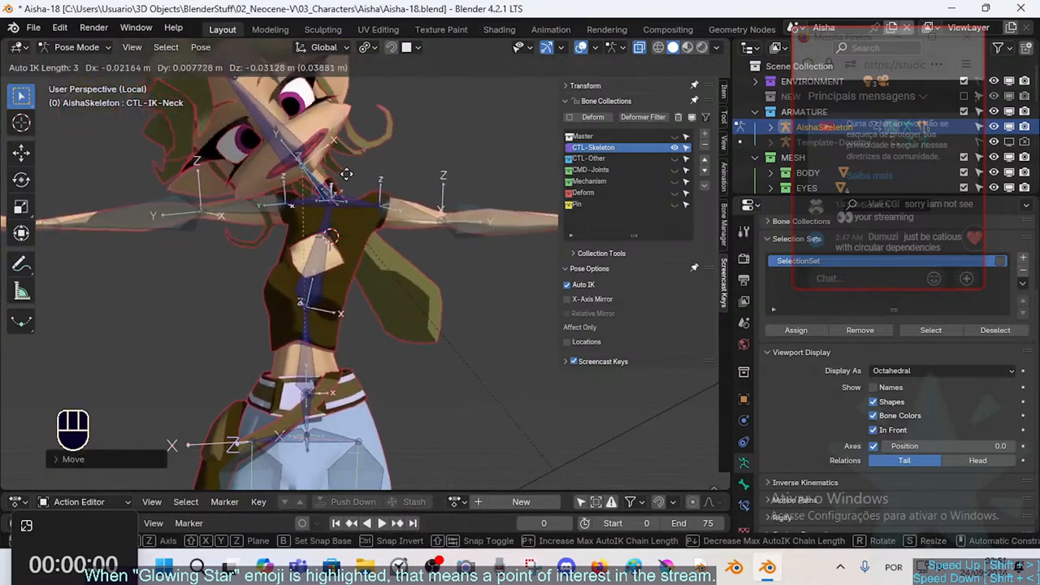
pyautogui.scroll(-1, 340, 164)
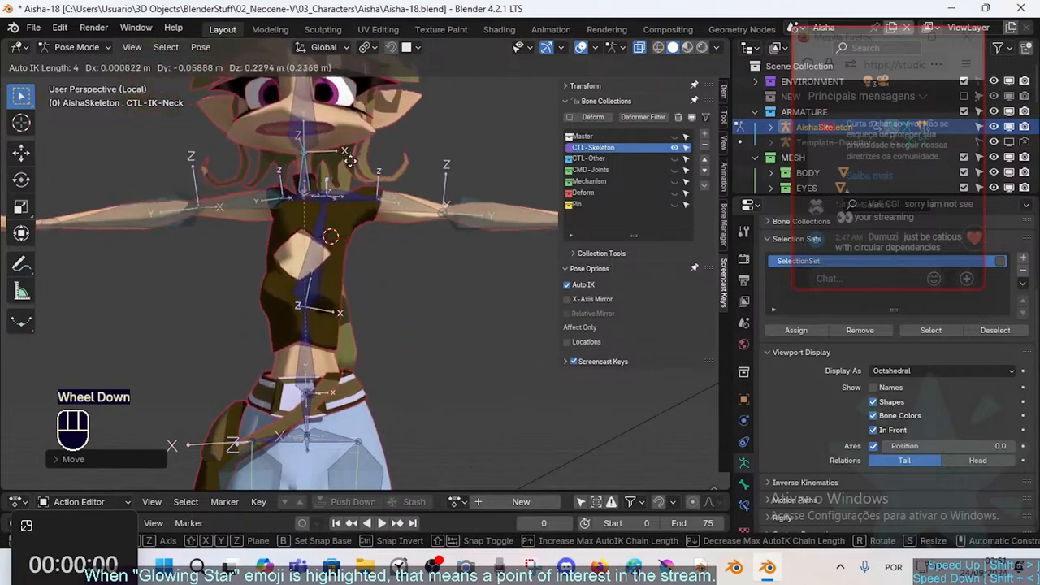
pyautogui.press('Escape')
# Move CTL-IK-Neck with Auto IK chain length 4 from a front view and from a side view
pyautogui.moveTo(356, 178)
pyautogui.mouseDown(button='middle')
pyautogui.moveTo(333, 163)
pyautogui.moveTo(358, 160)
pyautogui.mouseUp(button='middle')
pyautogui.press('g')
pyautogui.click(331, 153)
pyautogui.press('g')
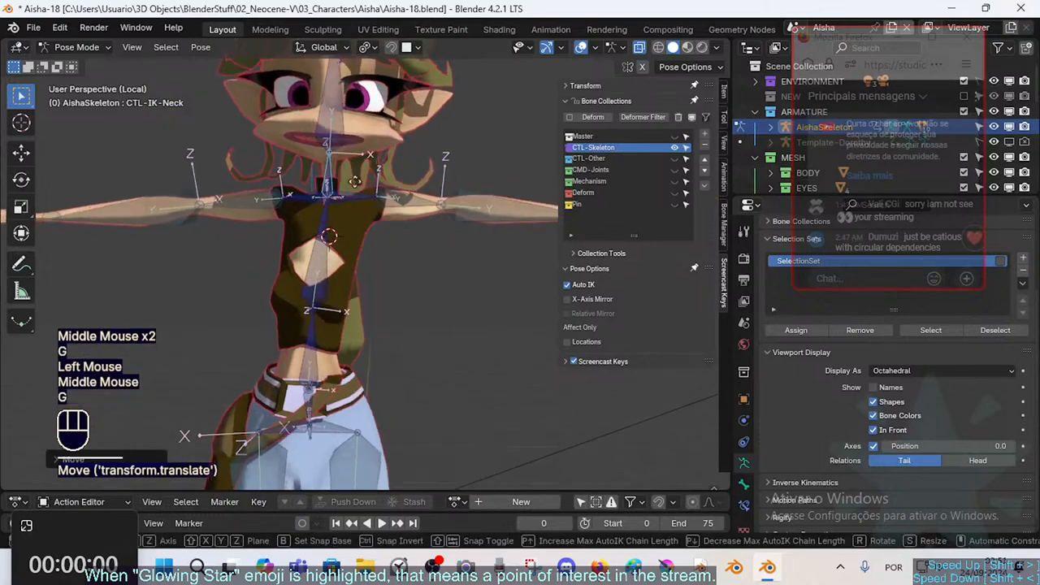
pyautogui.click(396, 205)
pyautogui.moveTo(396, 209); pyautogui.dragTo(361, 185, button='middle')
pyautogui.press('g')
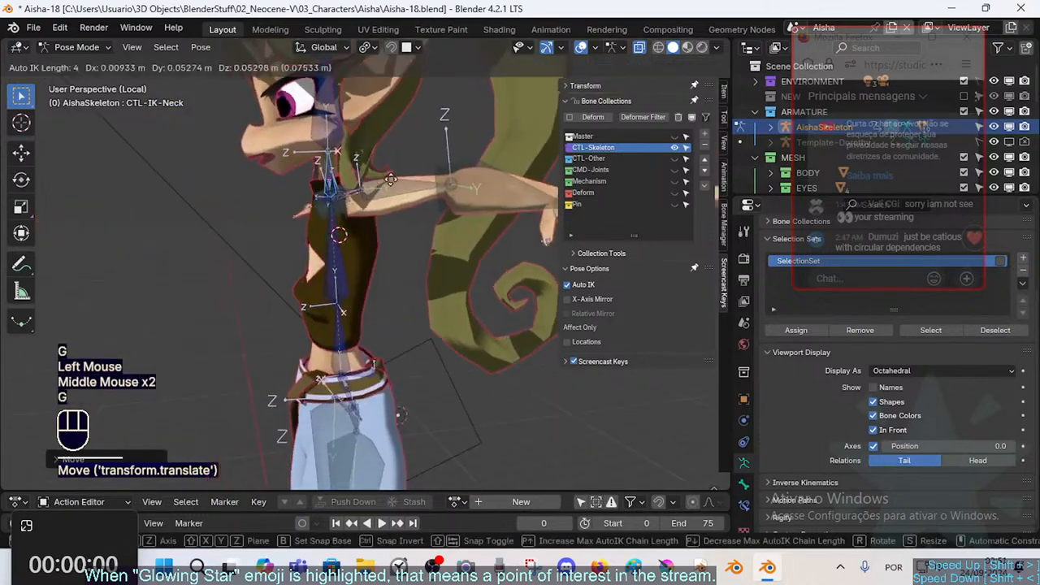
pyautogui.click(282, 195)
# Bend the torso from an angled front view with repeated moves of CTL-IK-Neck at Auto IK chain length 4
pyautogui.moveTo(281, 195); pyautogui.dragTo(397, 237, button='middle')
pyautogui.press('g')
pyautogui.click(391, 205)
pyautogui.press('g')
pyautogui.click(423, 236)
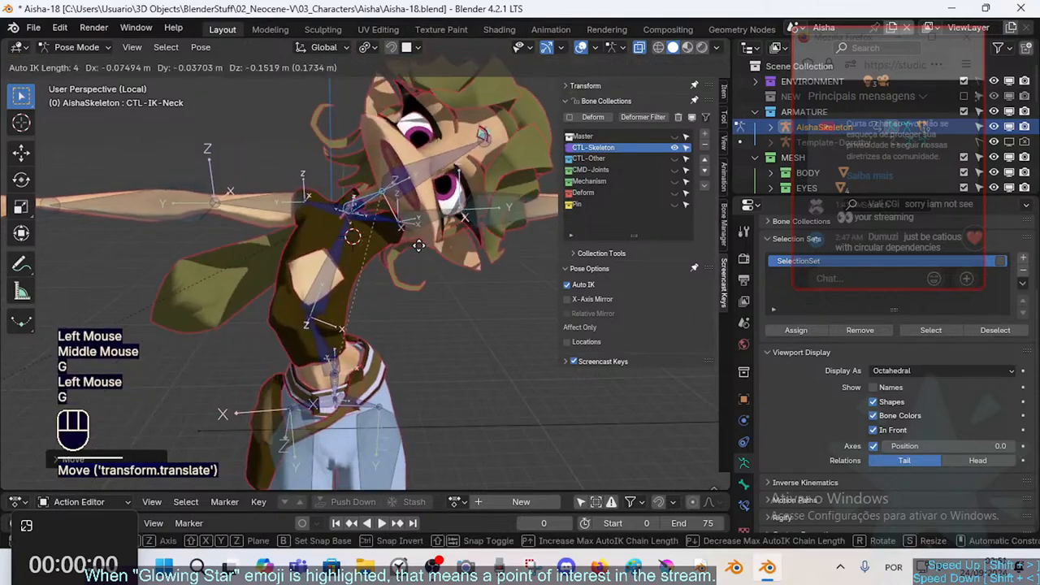
pyautogui.press('g')
pyautogui.click(416, 195)
pyautogui.press('g')
pyautogui.click(401, 233)
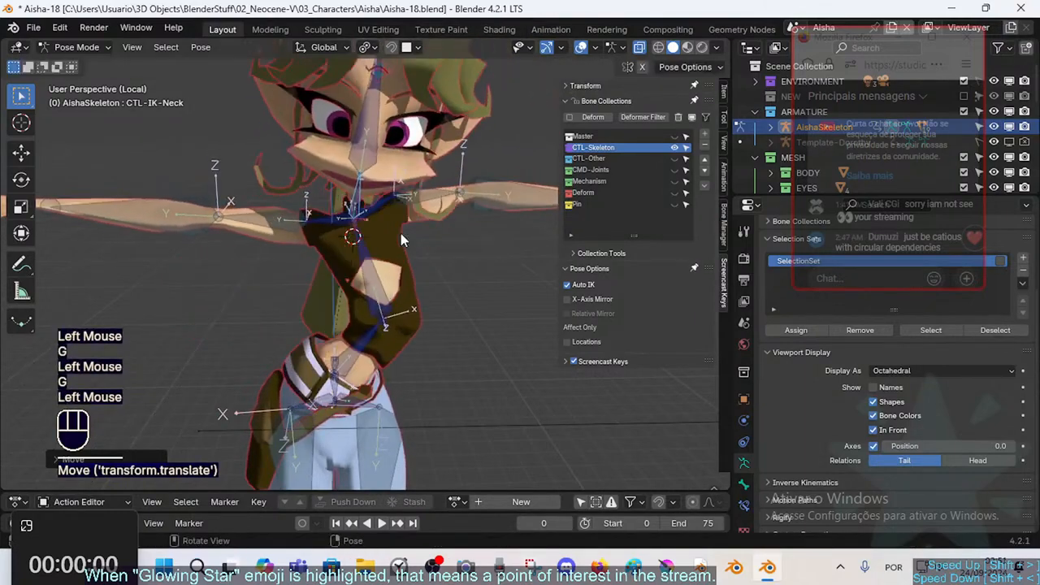
# Try a move on the bones in Edit Mode, and move CTL-IK-Neck again in Pose Mode
pyautogui.scroll(3, 395, 227)
pyautogui.press('Tab')
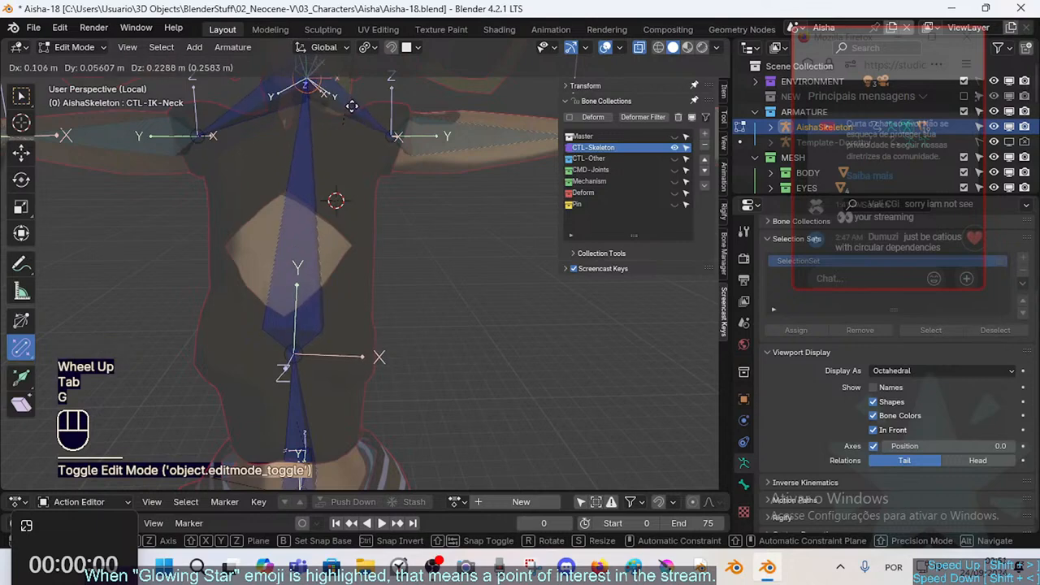
pyautogui.press('Tab')
pyautogui.press('g')
pyautogui.click(389, 236)
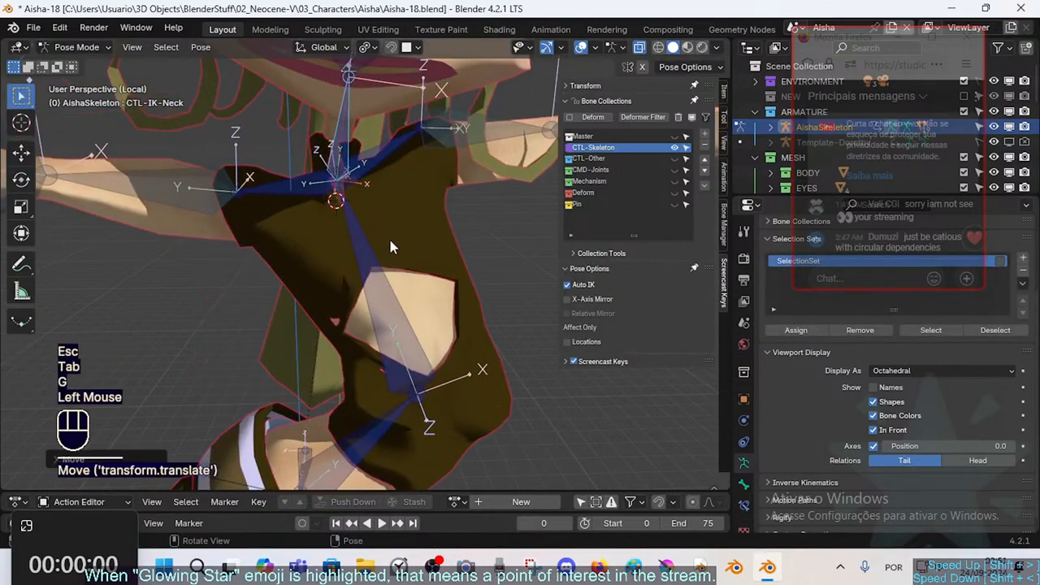
# Move CTL-IK-Neck twice more from an angled view of the upper body, and rotate it
pyautogui.scroll(-2, 389, 236)
pyautogui.moveTo(388, 237); pyautogui.dragTo(352, 227, button='middle')
pyautogui.press('g')
pyautogui.click(371, 262)
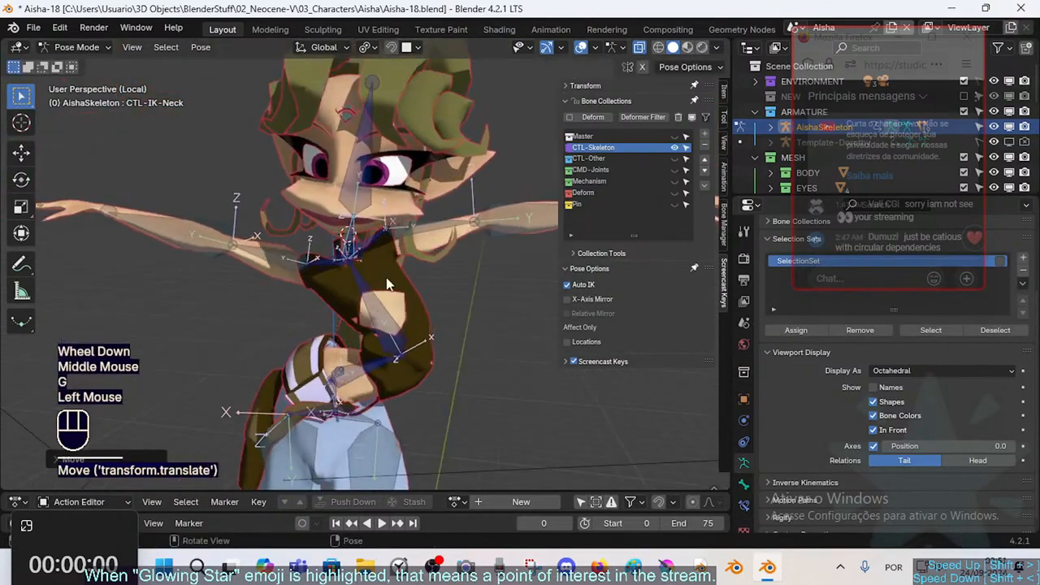
pyautogui.press('g')
pyautogui.click(387, 294)
pyautogui.press('r')
pyautogui.click(394, 242)
# Clear the pose transforms of all bones
pyautogui.press('a')
pyautogui.hotkey('alt', 'q')
pyautogui.hotkey('alt', 'q')
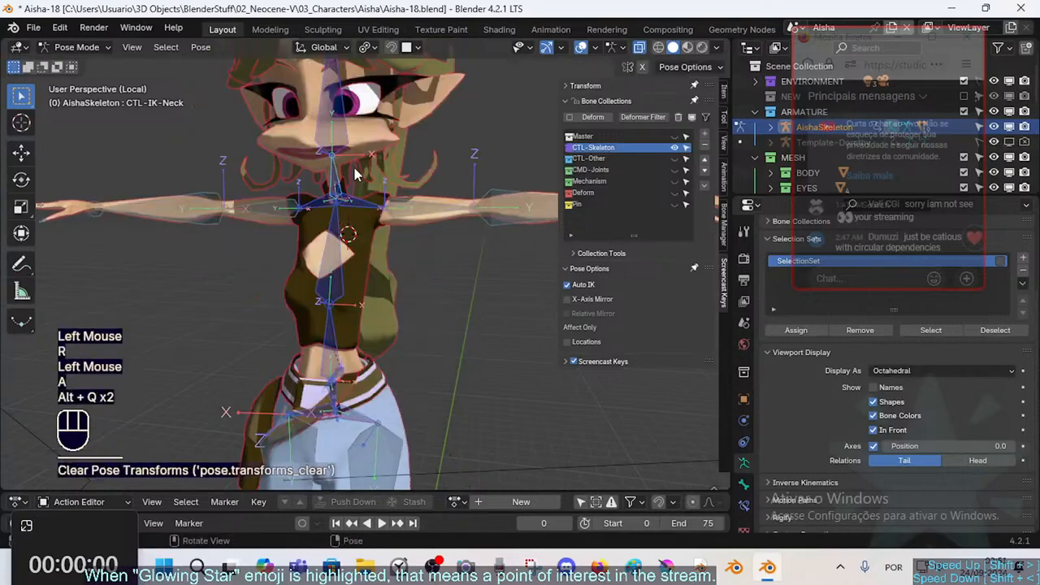
# Try to move CTL-IK-Spine.003 while switching the Auto IK chain length between 4, 5, 2 and 1
pyautogui.press('g')
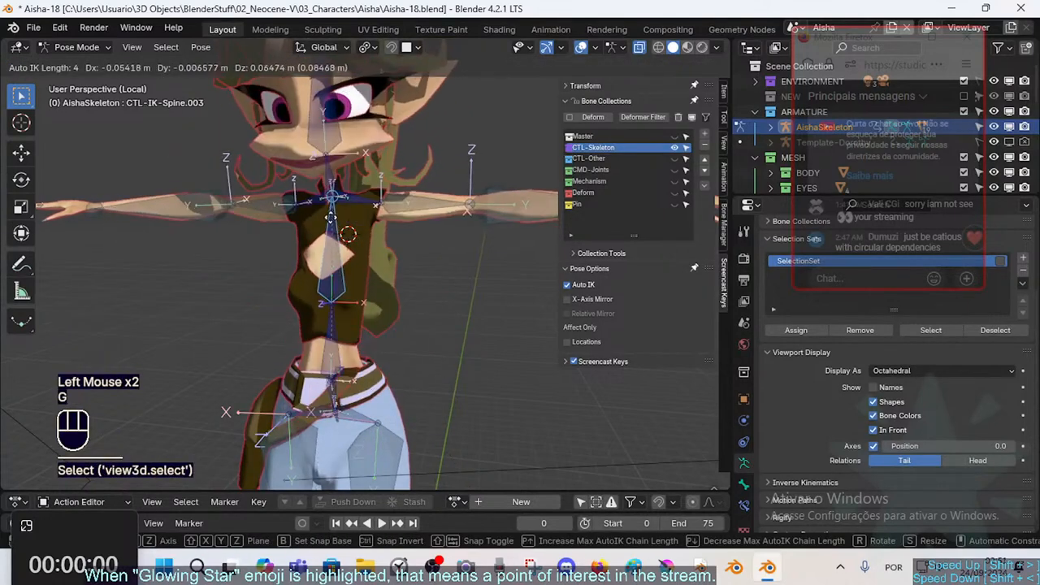
pyautogui.scroll(-1, 357, 234)
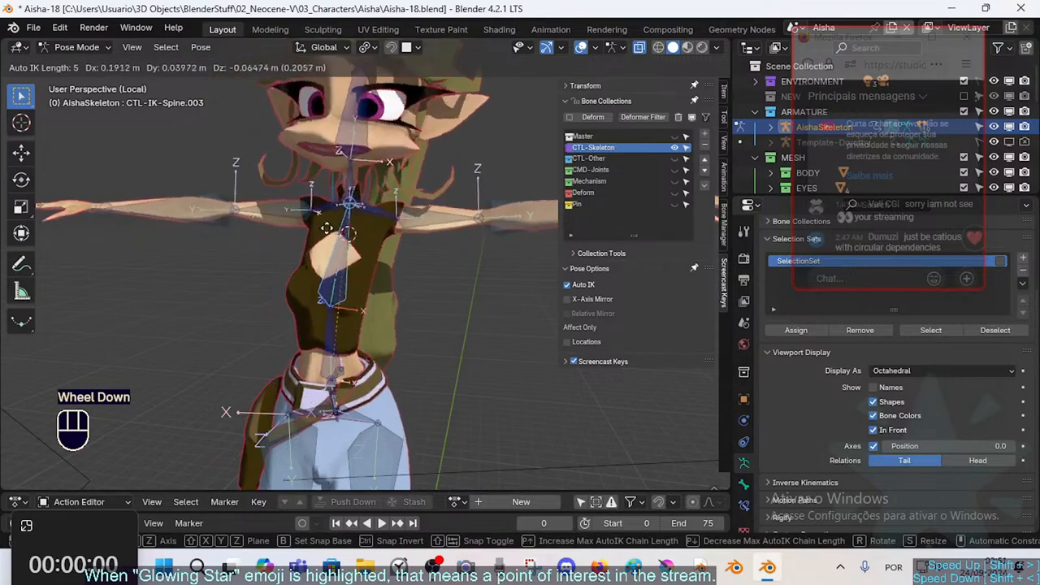
pyautogui.scroll(2, 348, 234)
pyautogui.scroll(1, 347, 235)
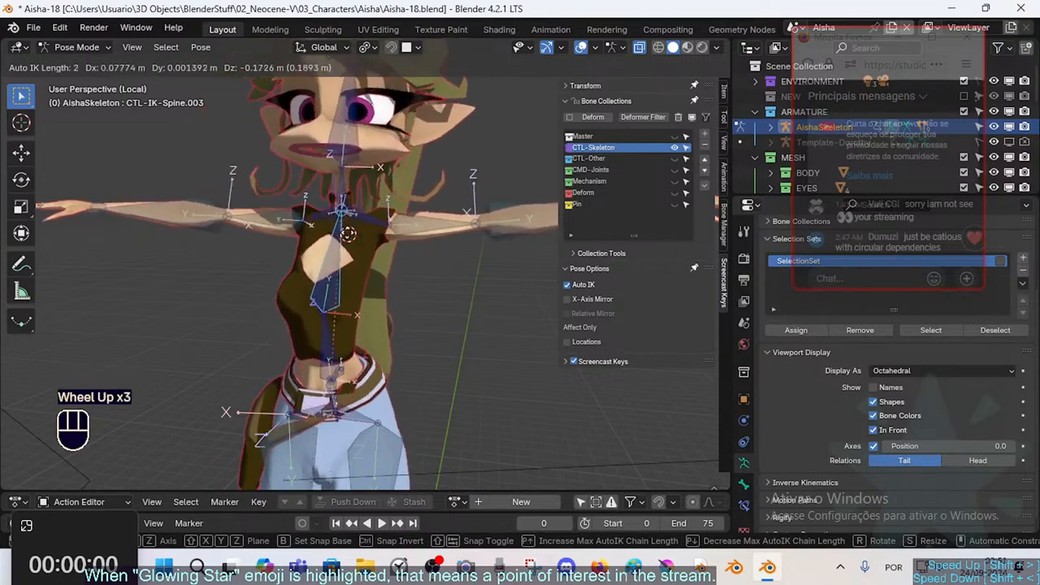
pyautogui.scroll(1, 348, 234)
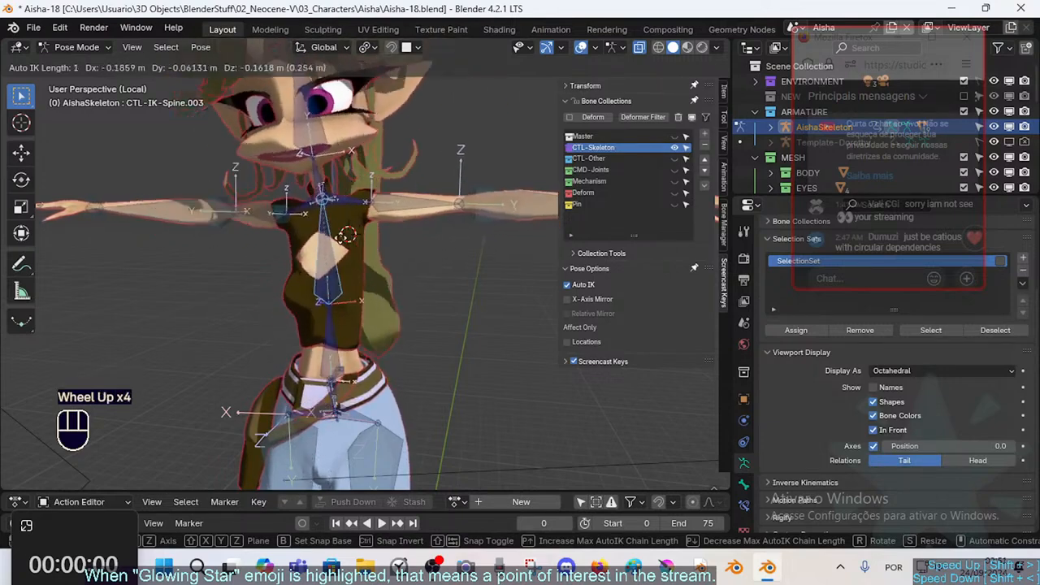
pyautogui.press('Escape')
# Set the transform pivot point to 3D Cursor and rotate the selected upper-body control bones around it
pyautogui.moveTo(357, 240); pyautogui.dragTo(501, 249, button='middle')
pyautogui.scroll(-1, 391, 246)
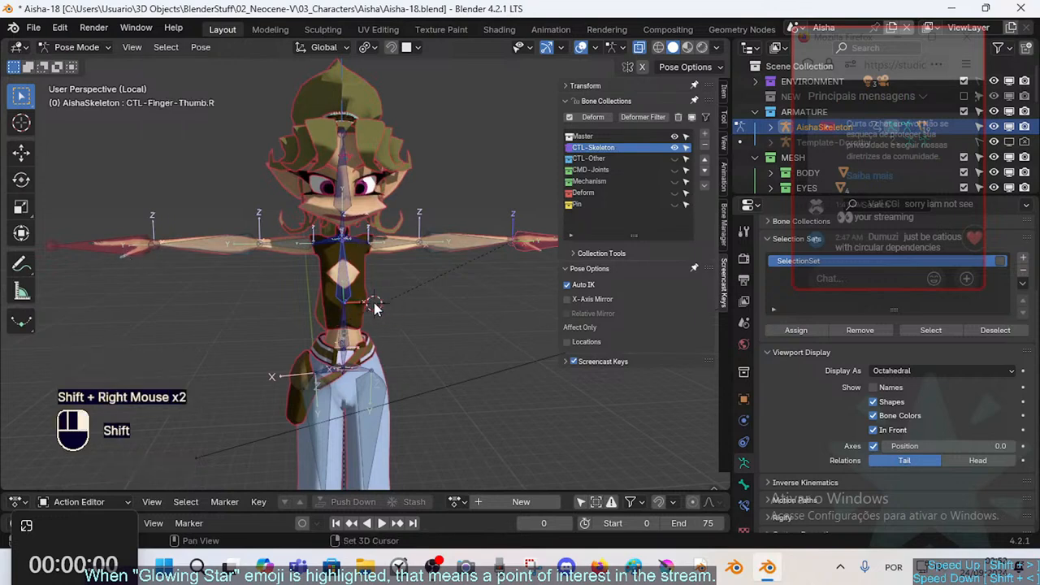
pyautogui.press('less')
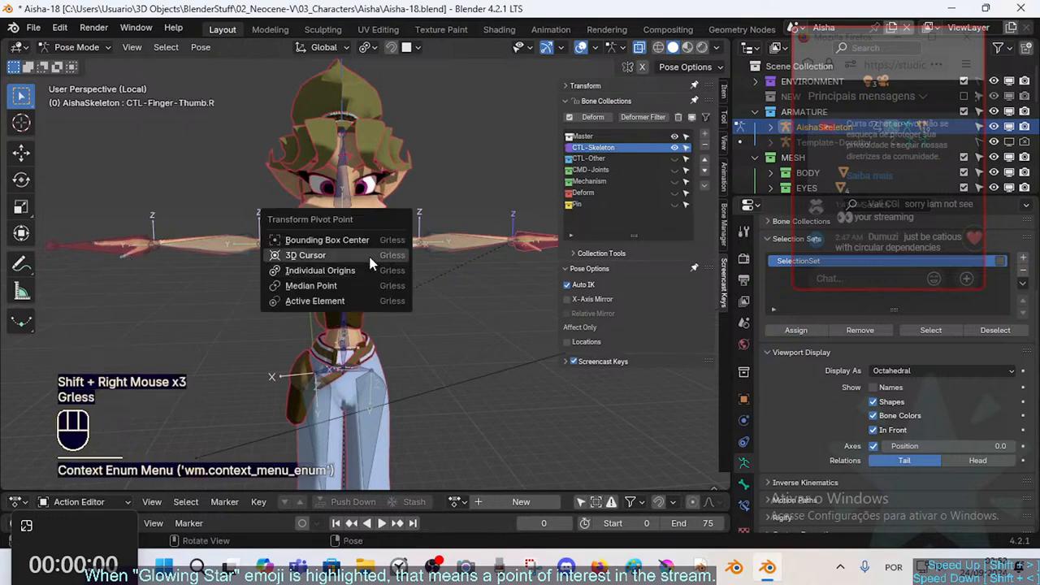
pyautogui.click(370, 258)
pyautogui.press('r')
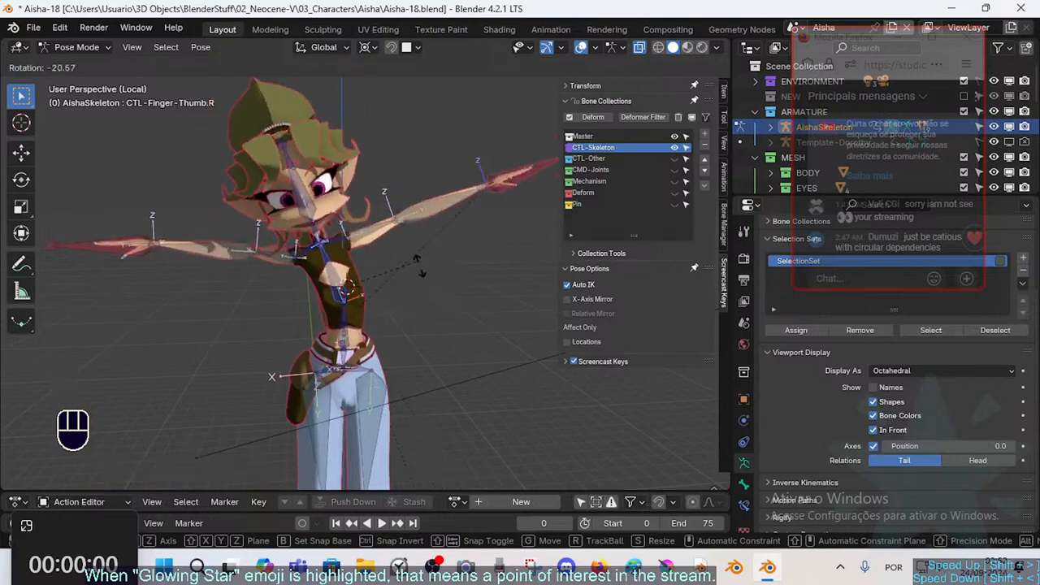
# Add MTR-IK-Hand.R to the selection and rotate the upper body together with both hands around the 3D cursor
pyautogui.click(76, 259)
pyautogui.keyDown('shift'); pyautogui.click(94, 247); pyautogui.keyUp('shift')
pyautogui.press('r')
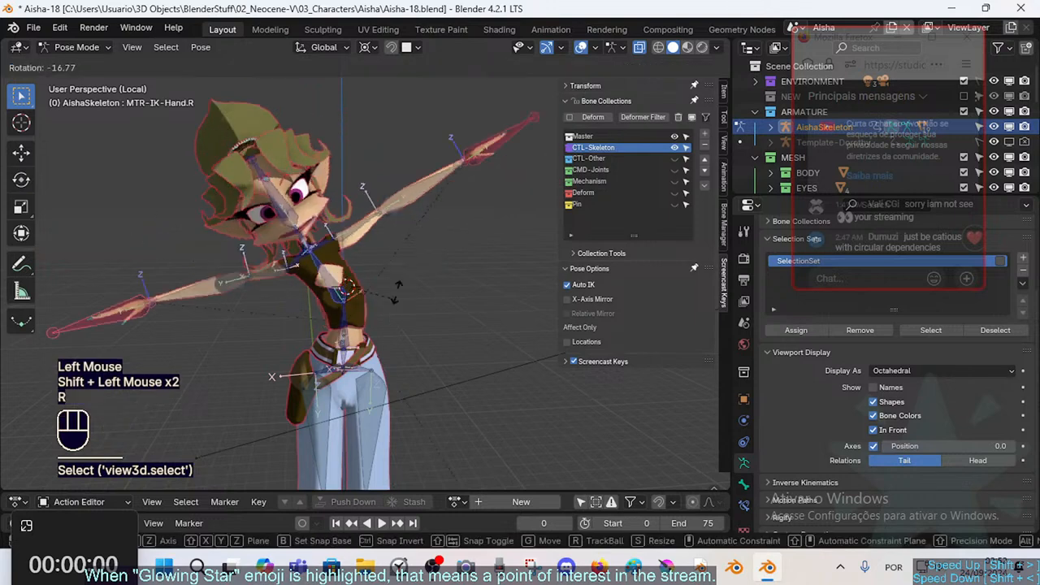
pyautogui.click(346, 274)
# Select only CTL-IK-Spine.003, rotate it around the 3D cursor and move it slightly
pyautogui.click(345, 275)
pyautogui.press('r')
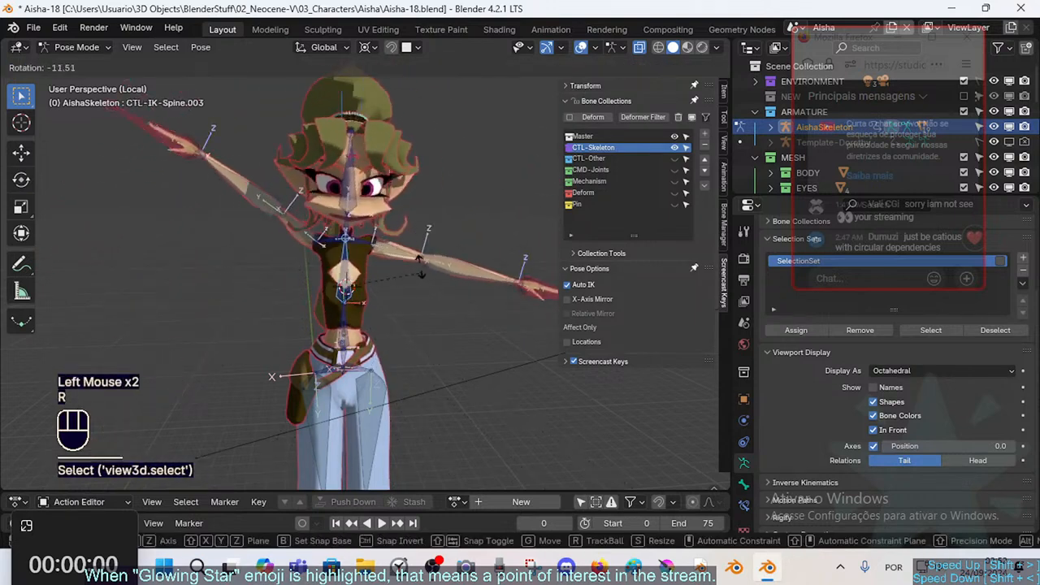
pyautogui.click(390, 276)
pyautogui.press('g')
pyautogui.click(401, 276)
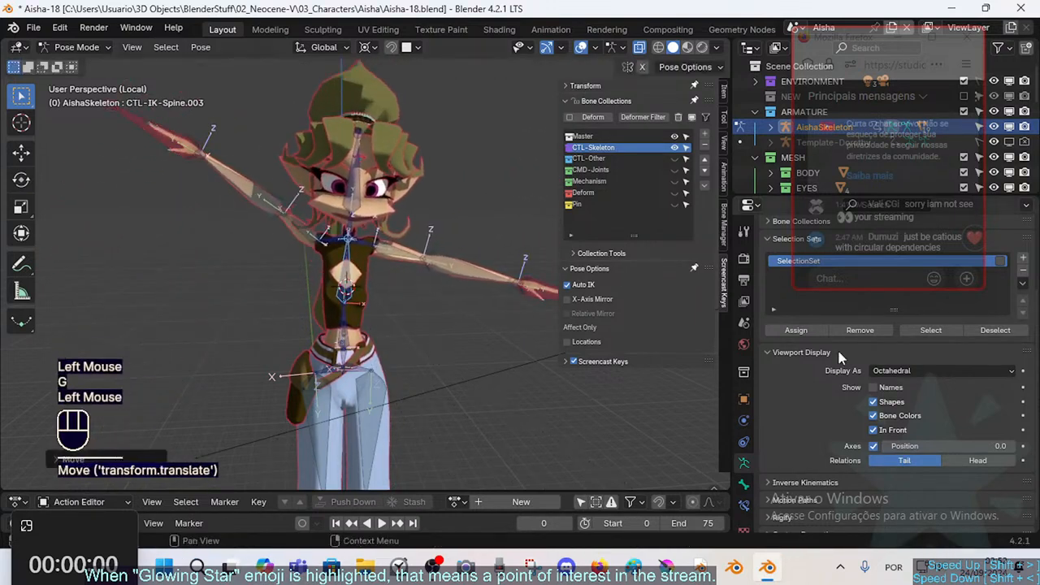
# Display the armature's bones as B-Bone, and reset the whole rig's pose transforms
pyautogui.click(902, 371)
pyautogui.click(893, 415)
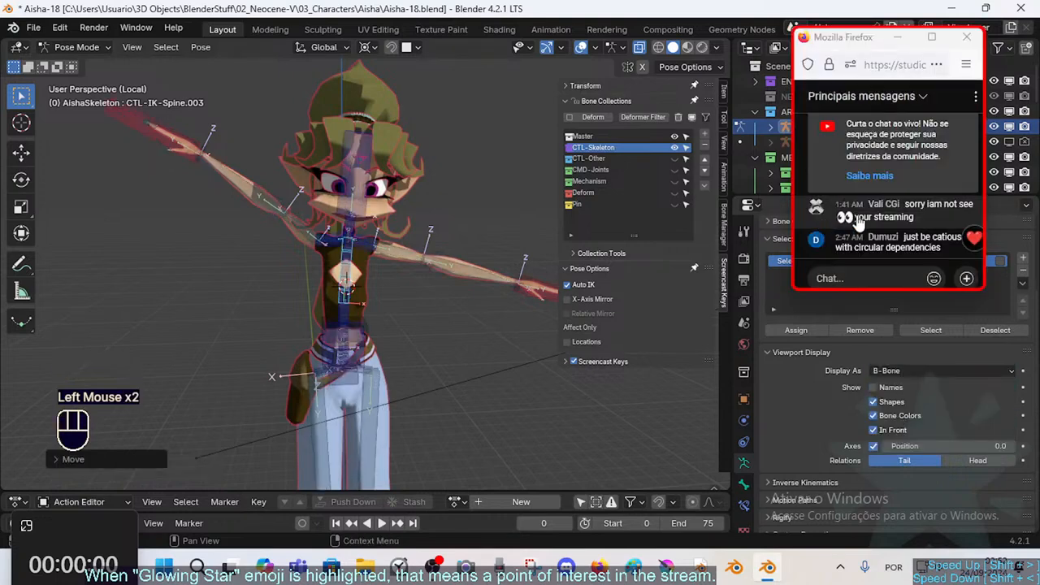
pyautogui.moveTo(398, 195); pyautogui.dragTo(287, 373, button='middle')
pyautogui.press('a')
pyautogui.hotkey('alt', 'q')
pyautogui.hotkey('alt', 'q')
# Select MTR-IK-Foot.L and move it up behind the standing leg
pyautogui.click(258, 415)
pyautogui.press('g')
pyautogui.click(392, 264)
# Rotate MTR-IK-Foot.L around the global X axis and set the transform pivot point to Active Element
pyautogui.press('r')
pyautogui.press('x')
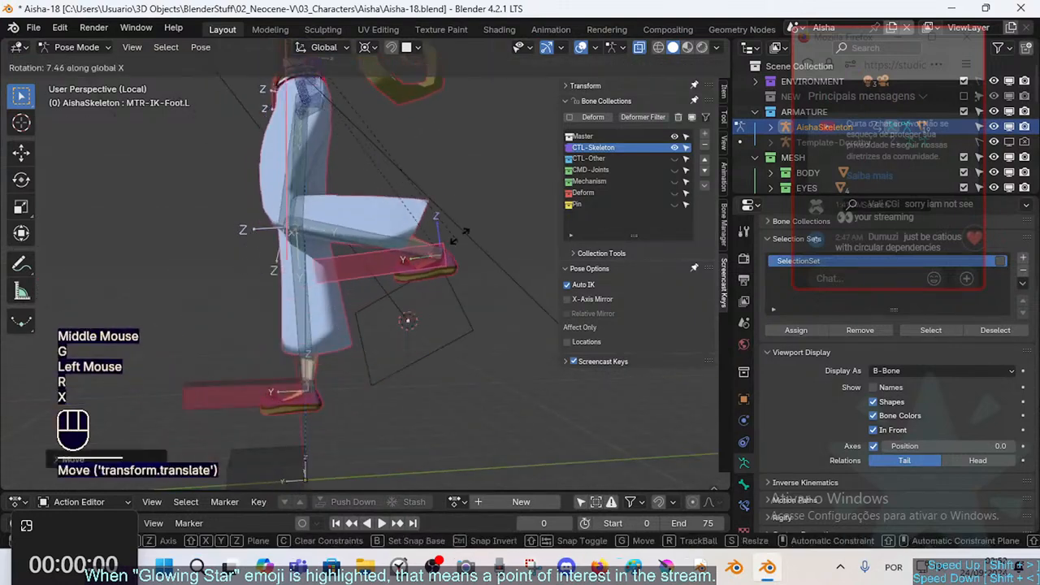
pyautogui.click(420, 266)
pyautogui.press('less')
pyautogui.press('less')
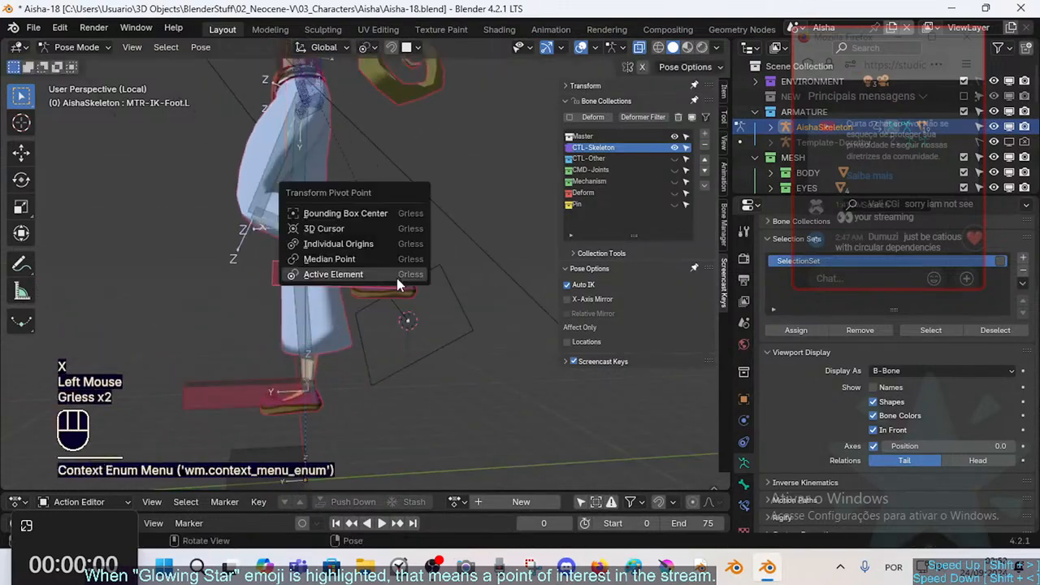
# Switch to YouTube in Firefox and resume the paused Industrial Darksynth Playlist video
pyautogui.click(531, 485)
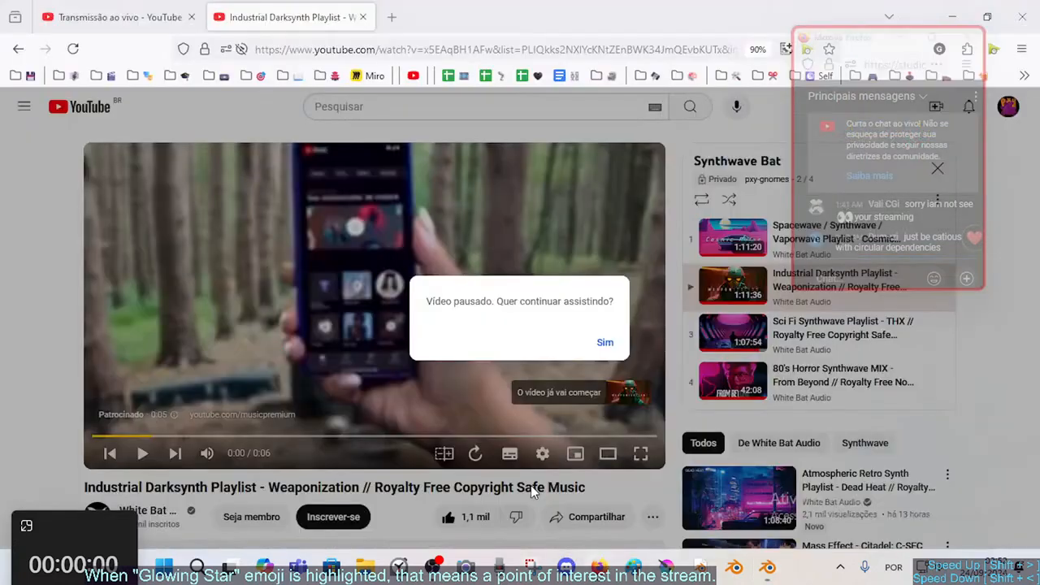
pyautogui.click(604, 343)
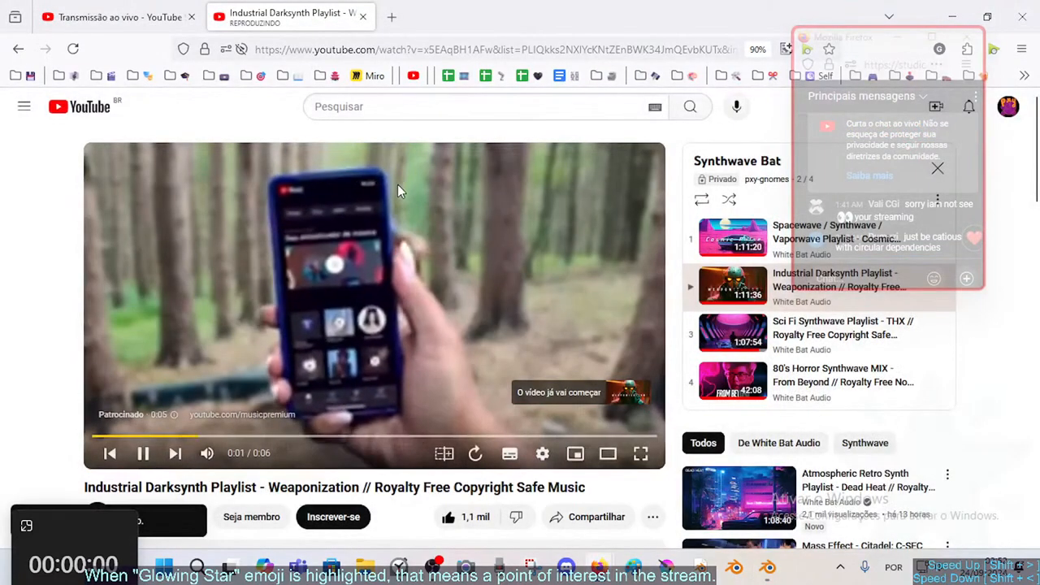